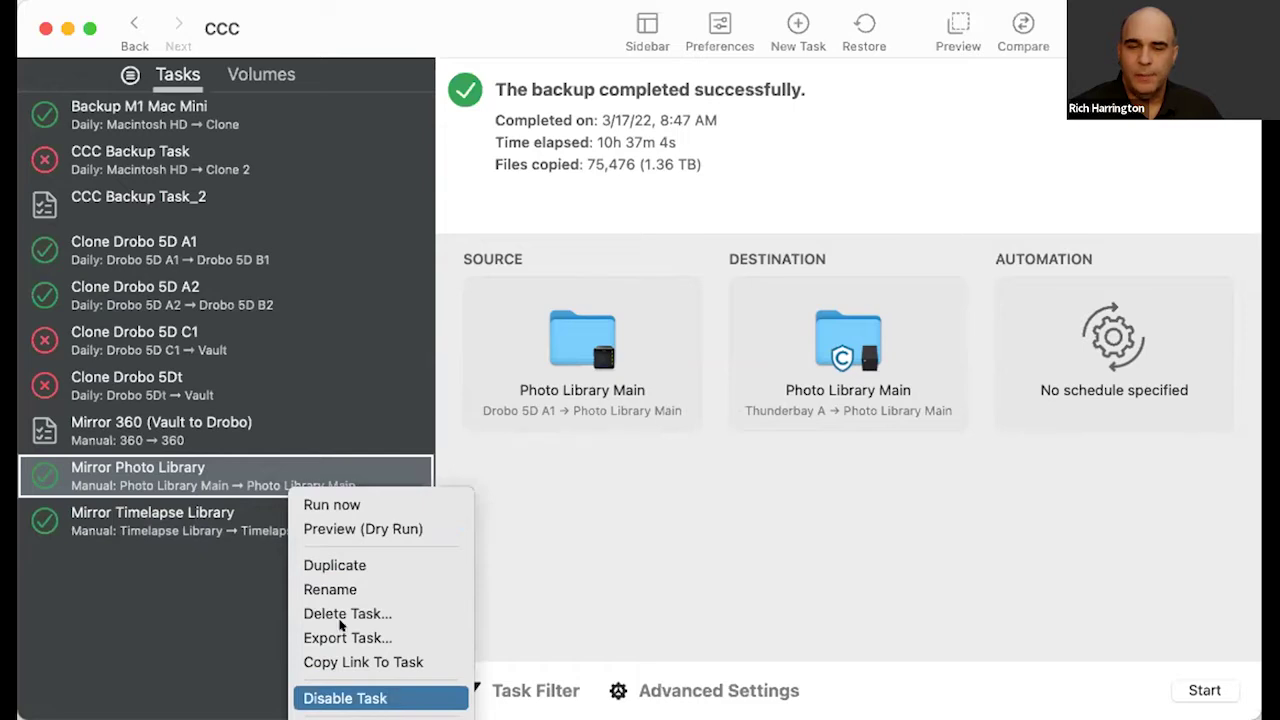
Step: Disable the Mirror Timelapse Library task
click(255, 523)
right_click(255, 523)
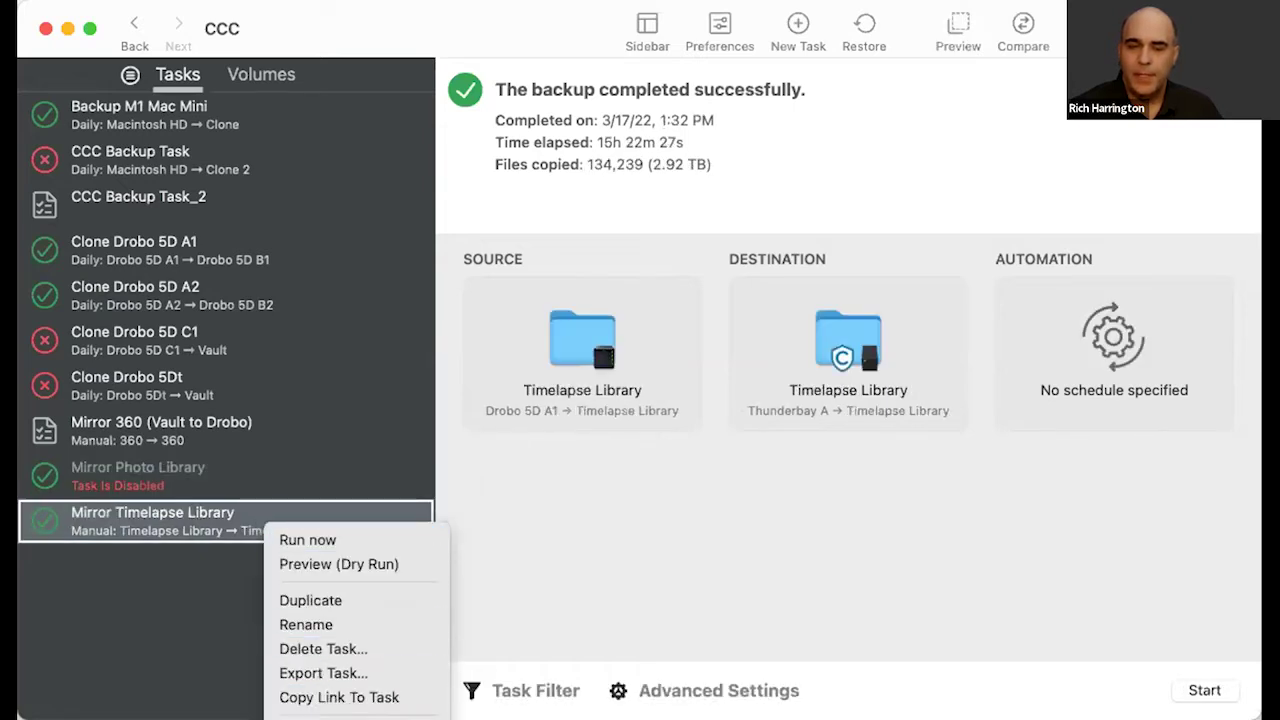
click(340, 716)
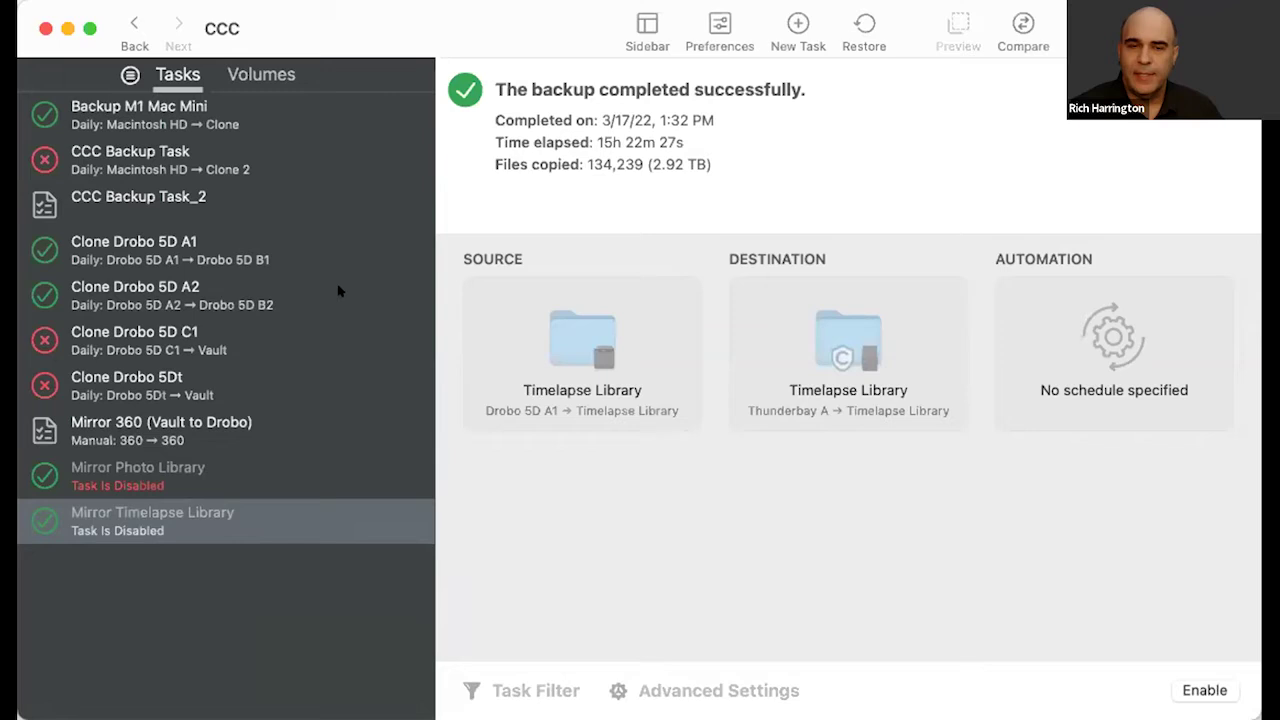
Step: Review the source, destination and schedule of the Clone Drobo 5D A1 task
click(286, 257)
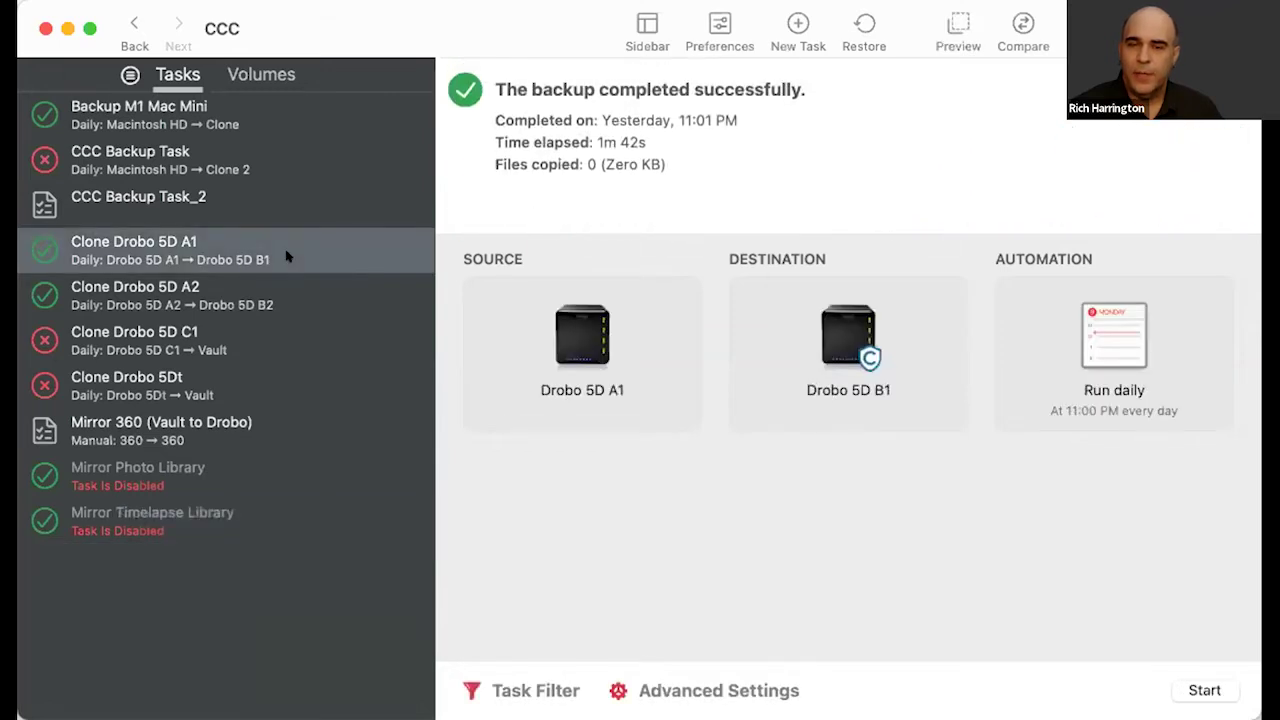
scroll(214, 240, down, 1)
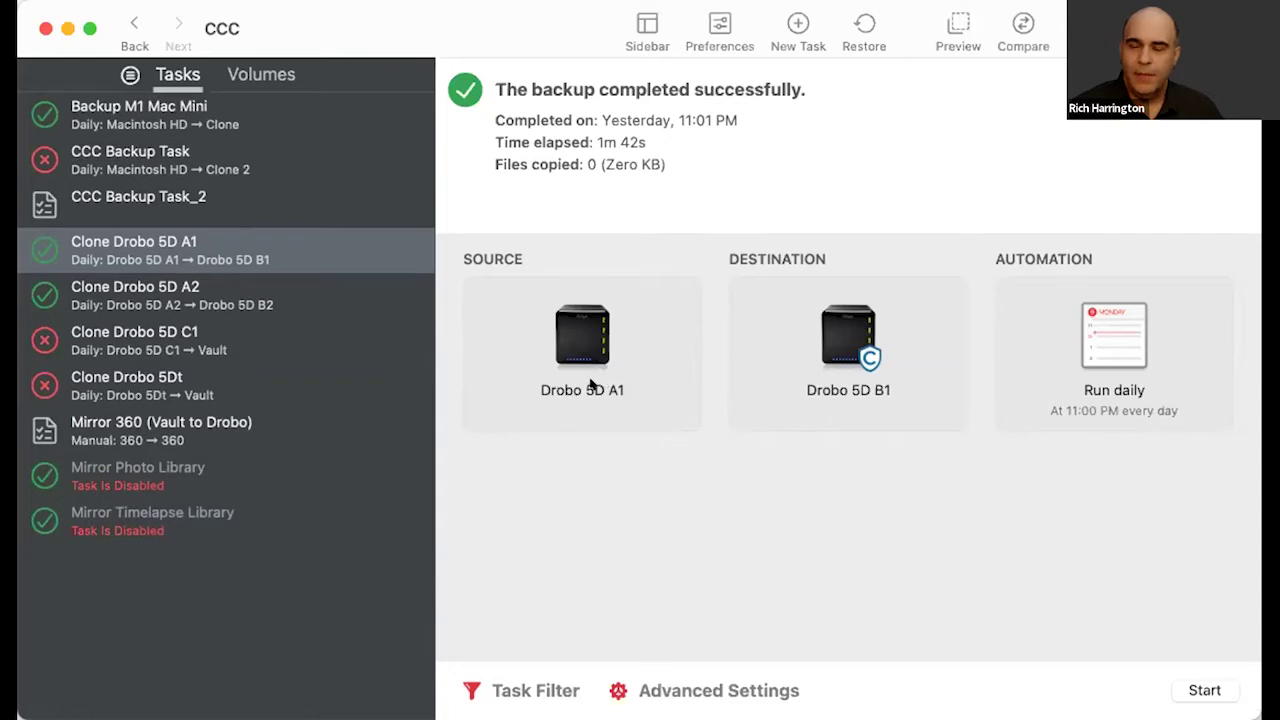
mouse_move(856, 366)
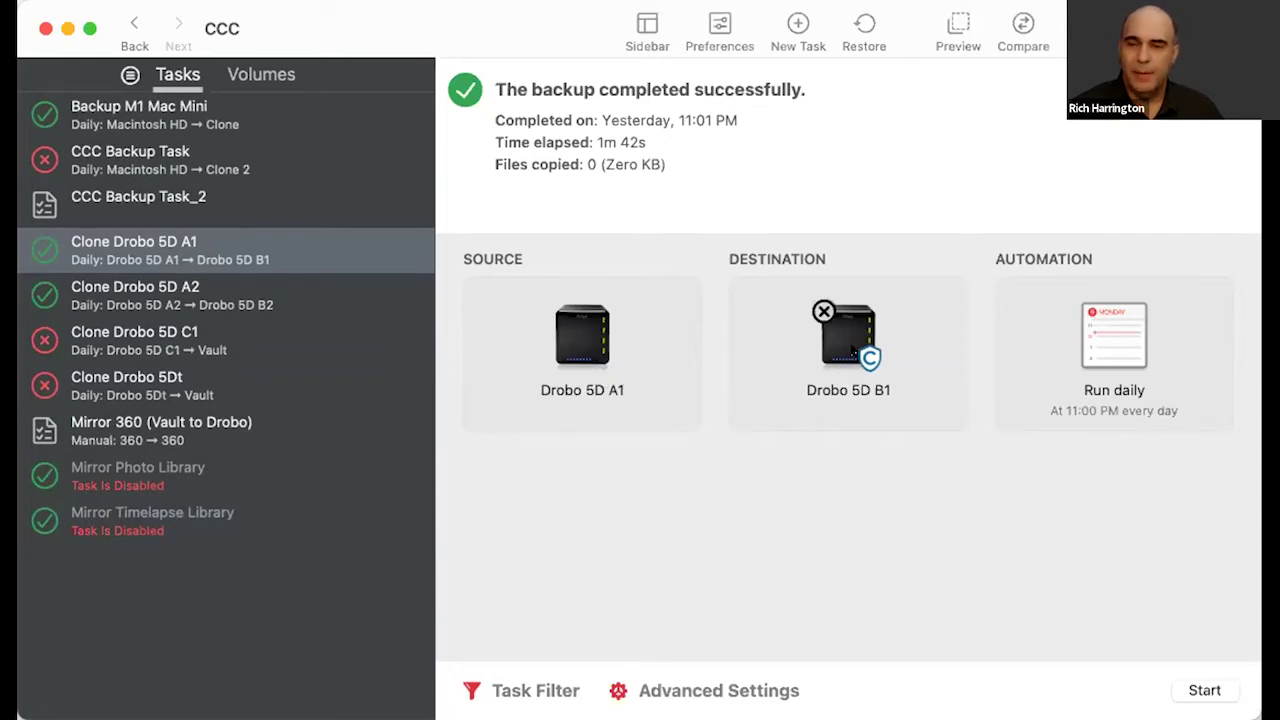
mouse_move(576, 345)
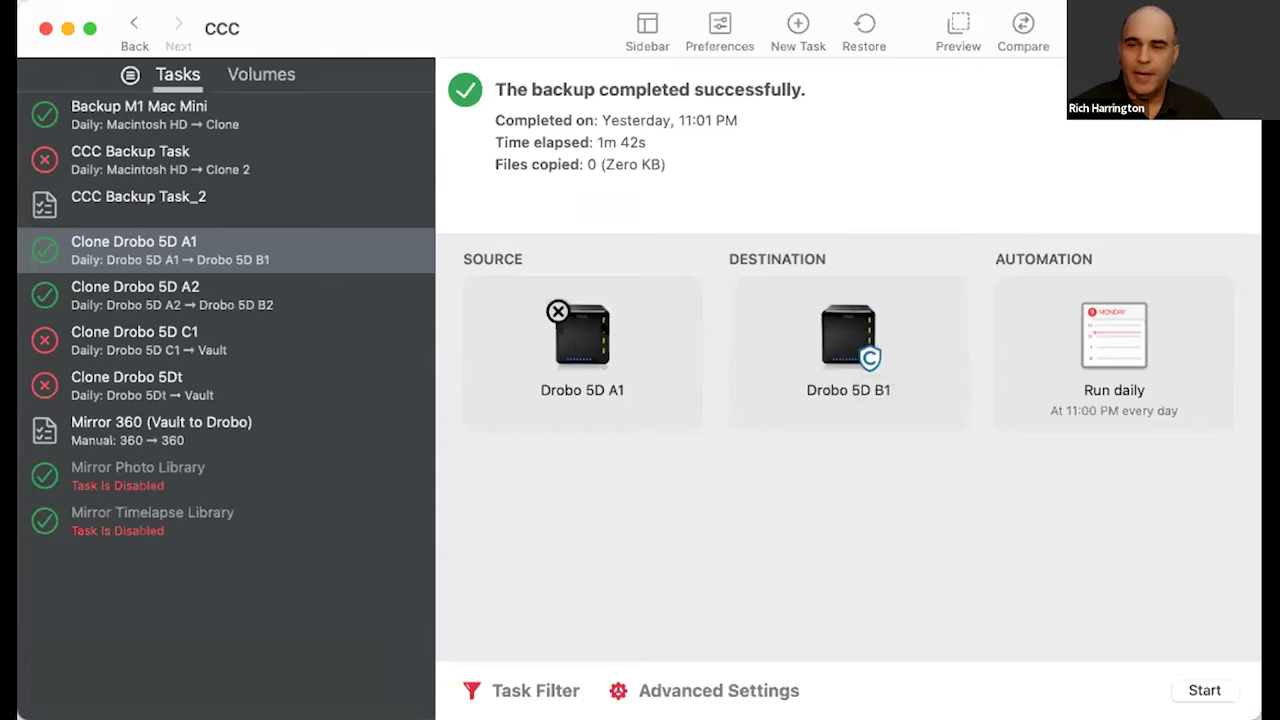
mouse_move(818, 330)
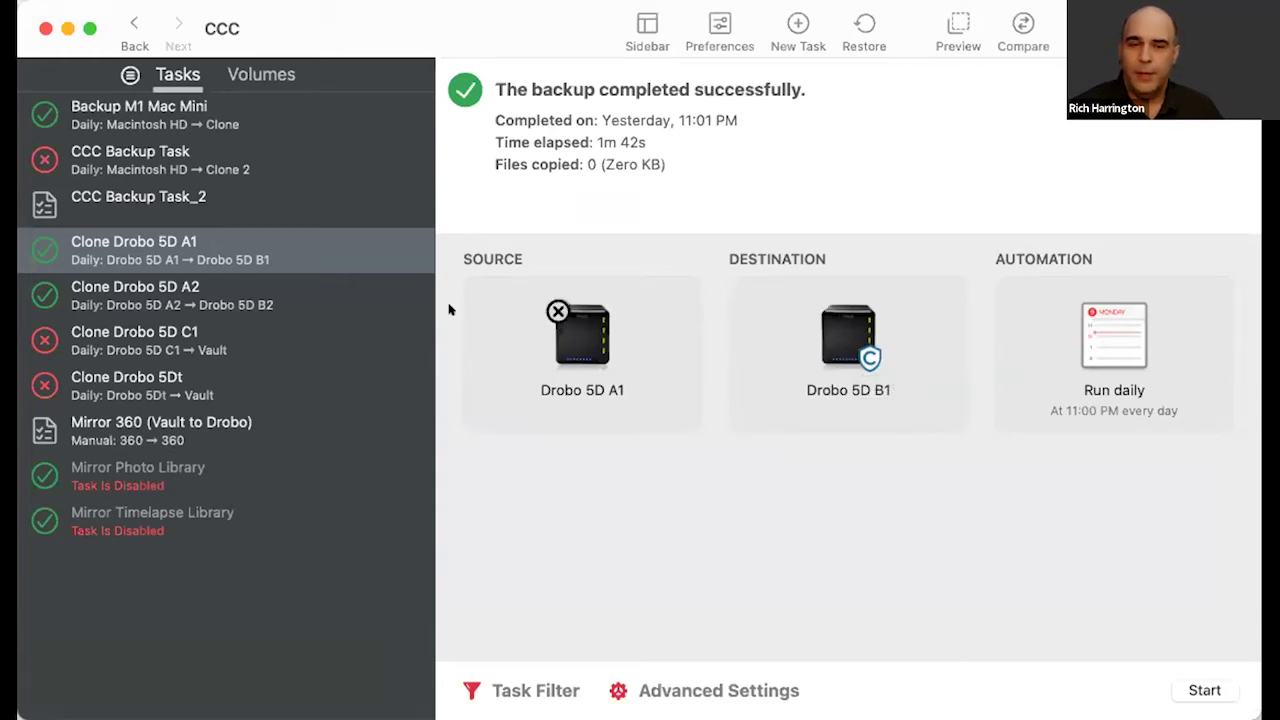
Step: Review the Clone Drobo 5D A2 task and inspect the SafetyNet options of its Drobo 5D B2 destination
click(200, 293)
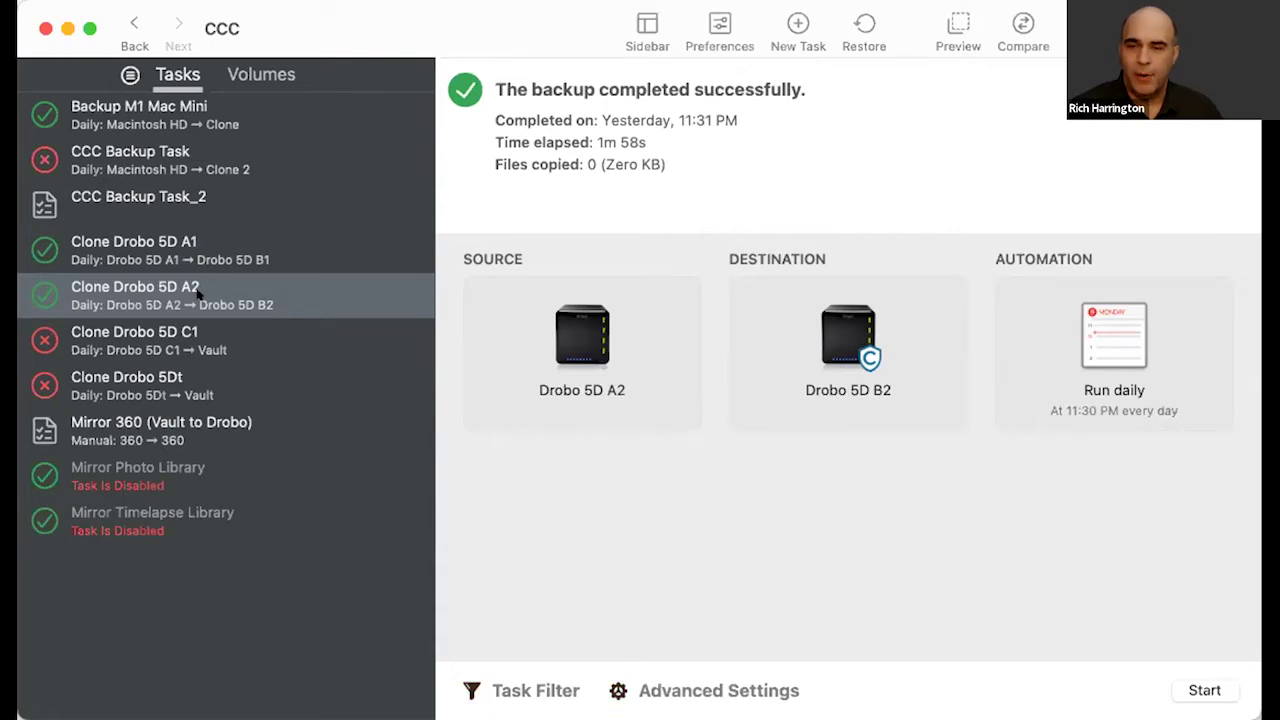
mouse_move(830, 322)
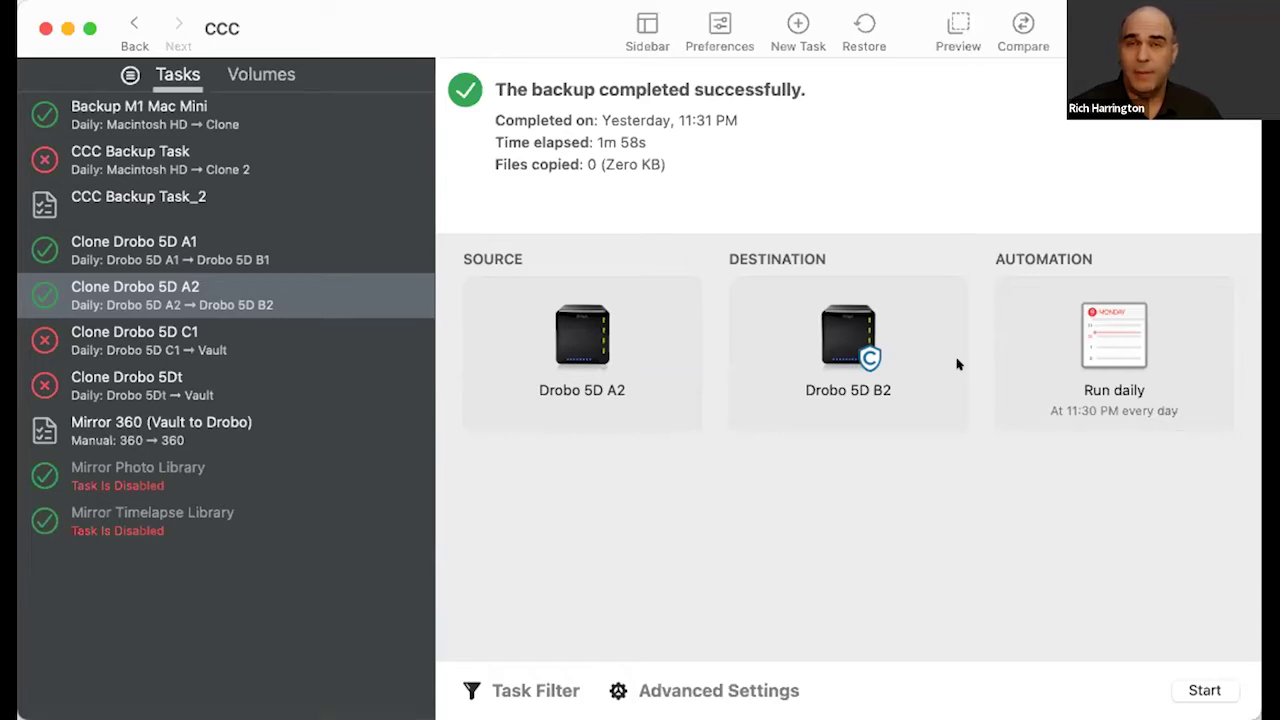
click(866, 336)
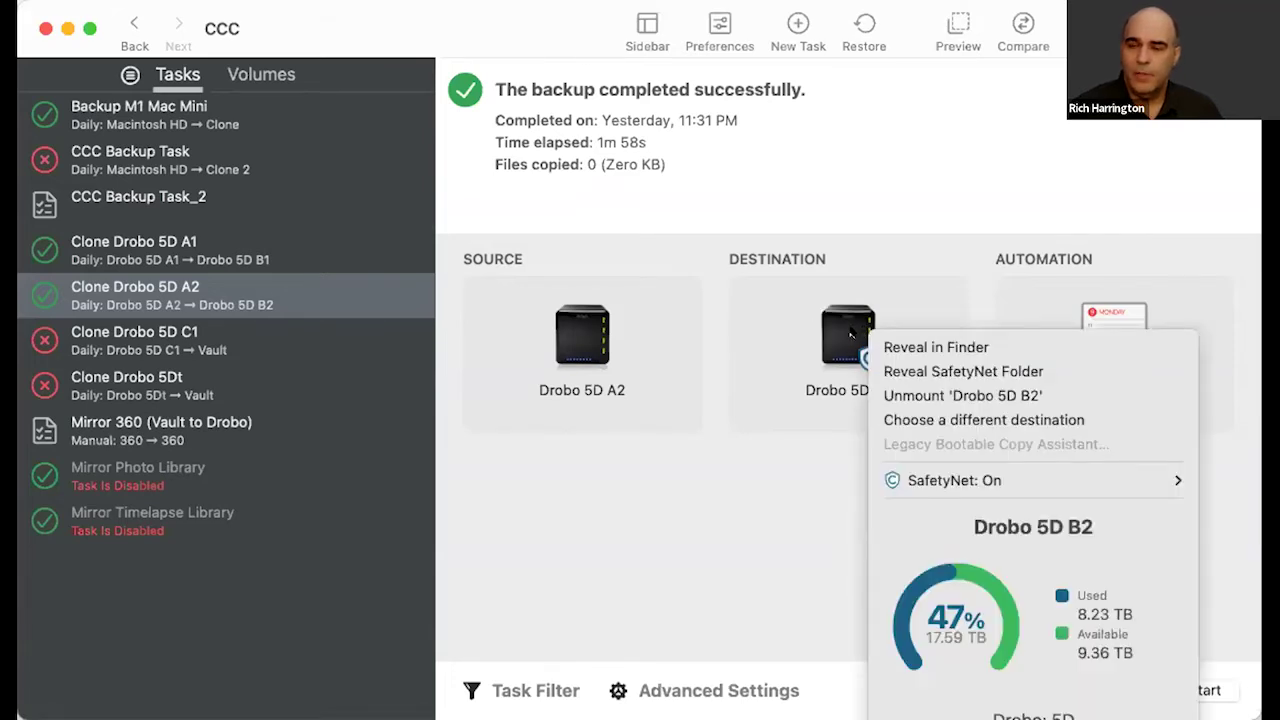
mouse_move(1008, 482)
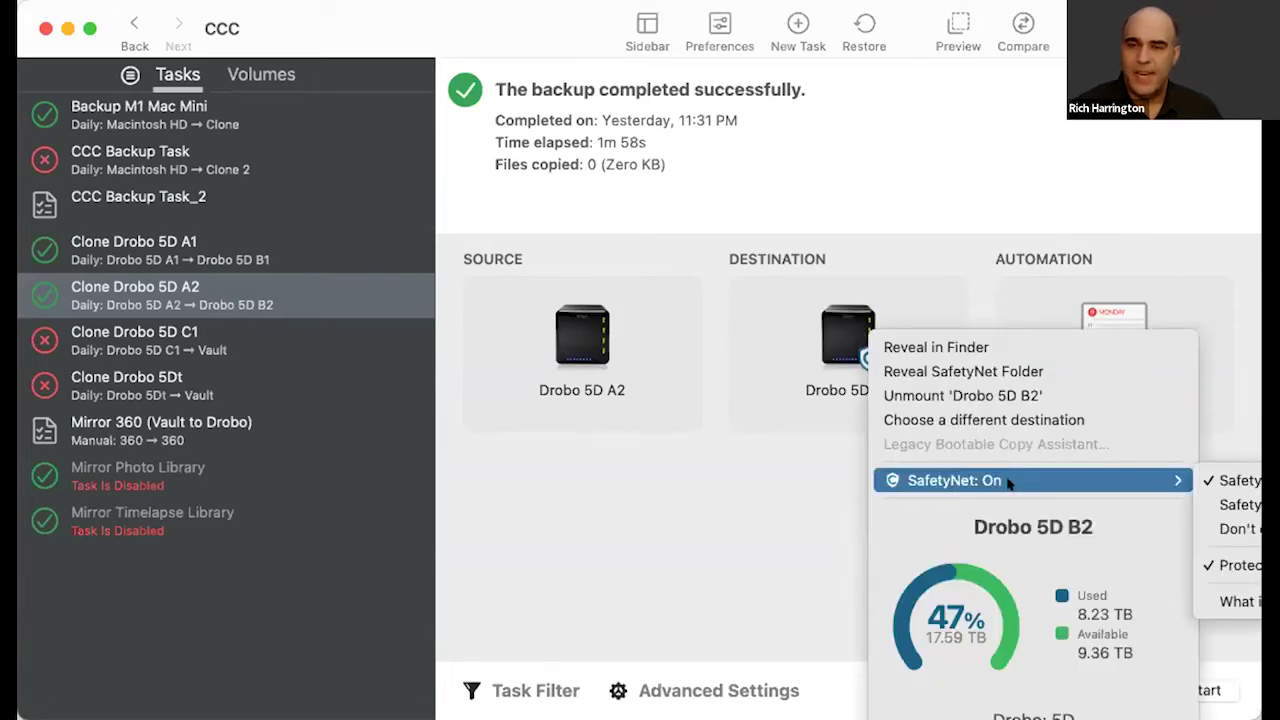
click(837, 171)
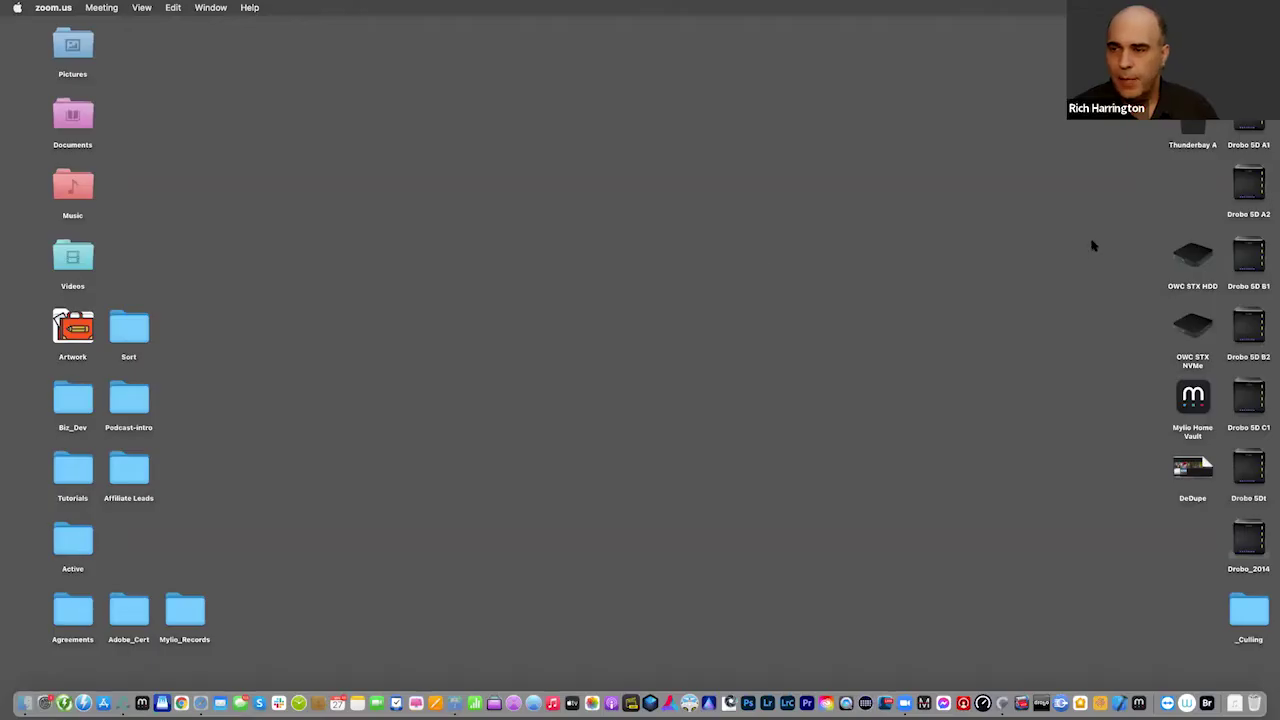
Step: Switch to Finder and open the Drobo 5D A1 and Drobo 5D B1 drives in windows placed side by side
click(1088, 245)
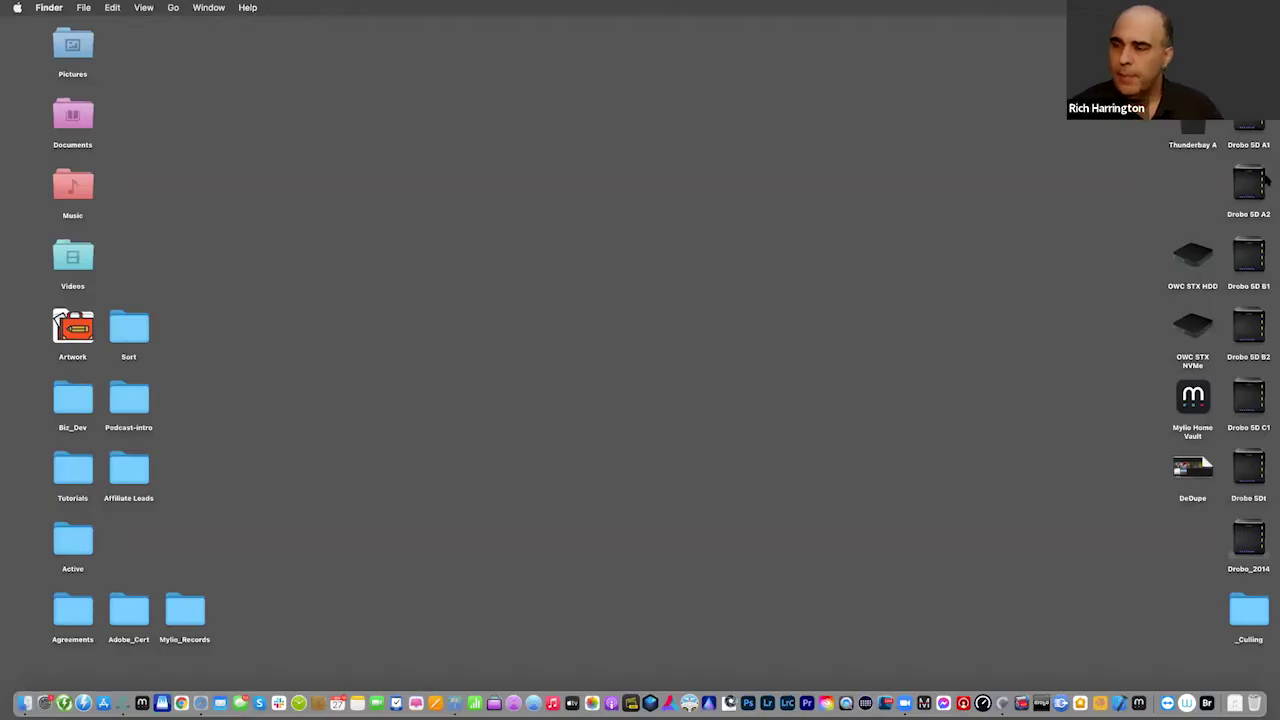
click(1248, 128)
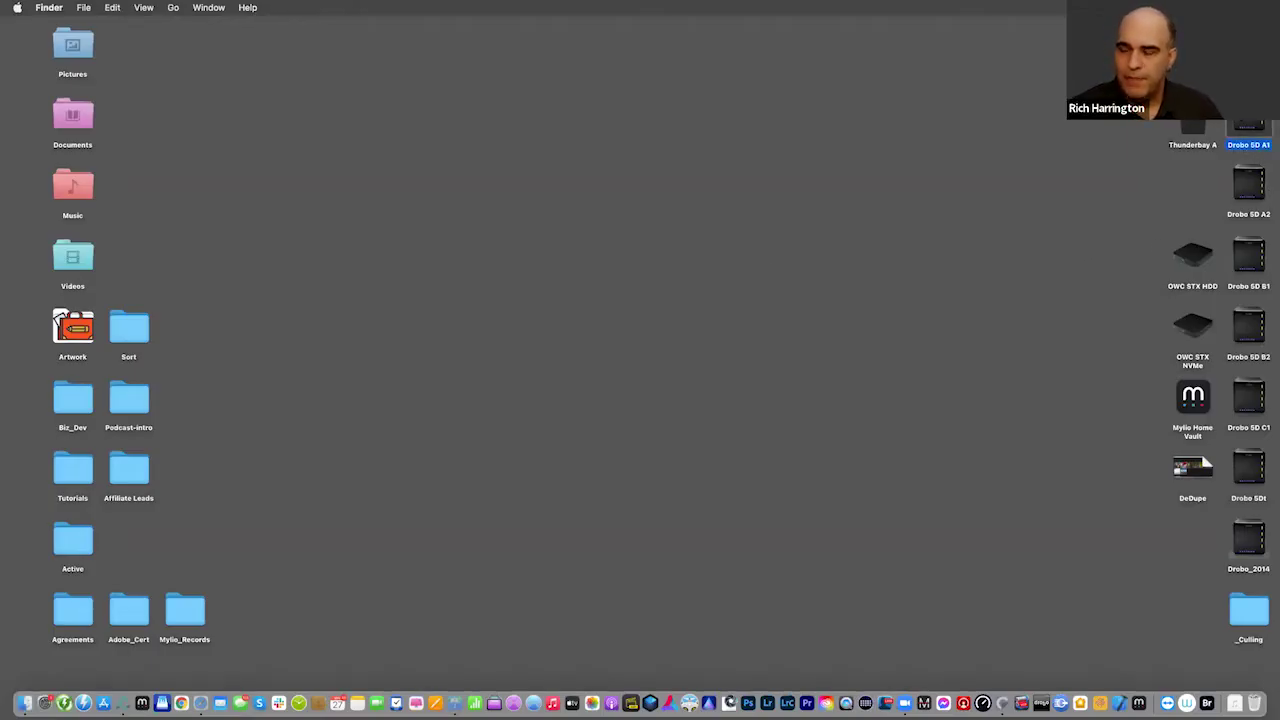
key(super+o)
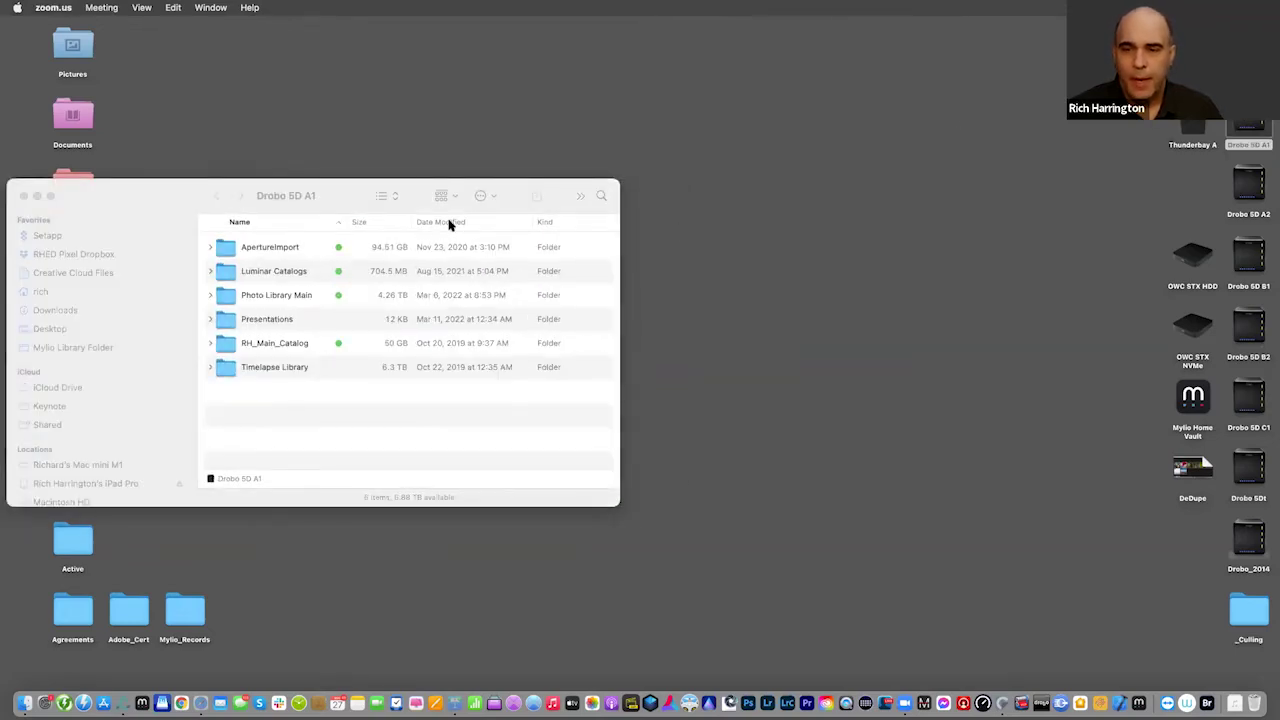
double_click(1251, 264)
drag(258, 54, 801, 190)
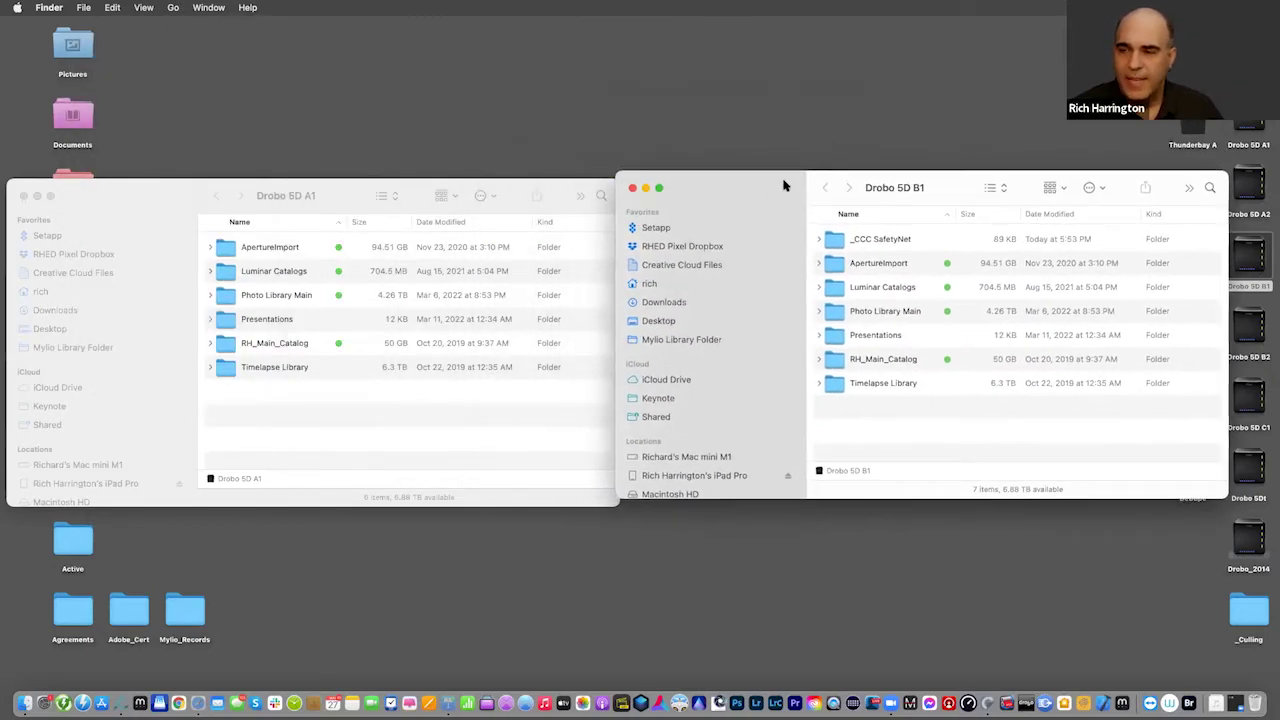
Step: Expand the _CCC SafetyNet folder on Drobo 5D B1 and look through its dated subfolders
click(818, 241)
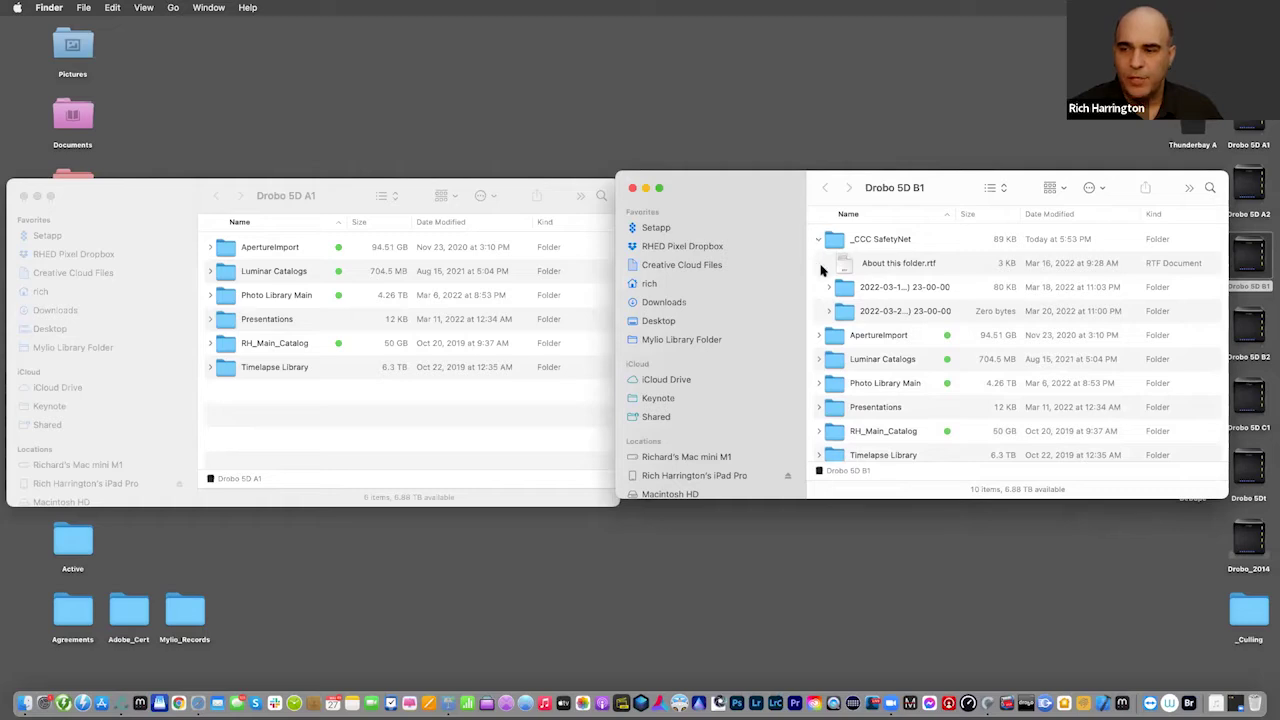
click(830, 288)
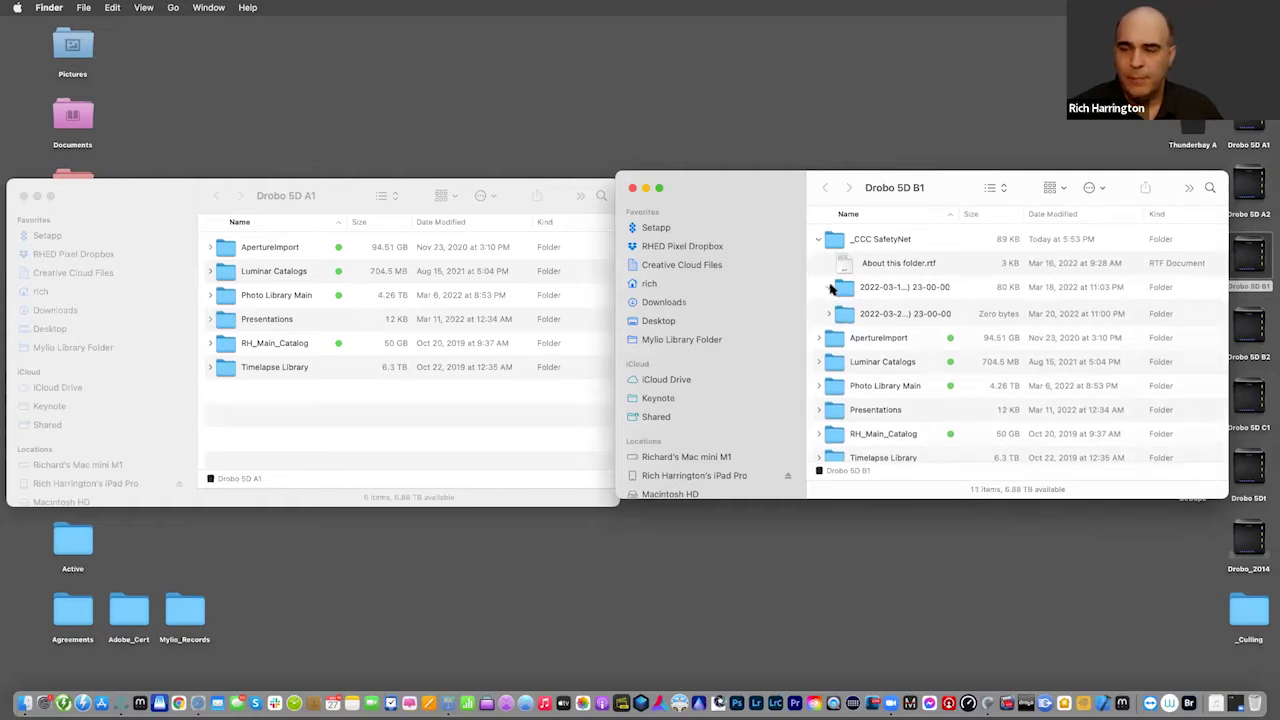
click(839, 312)
click(830, 336)
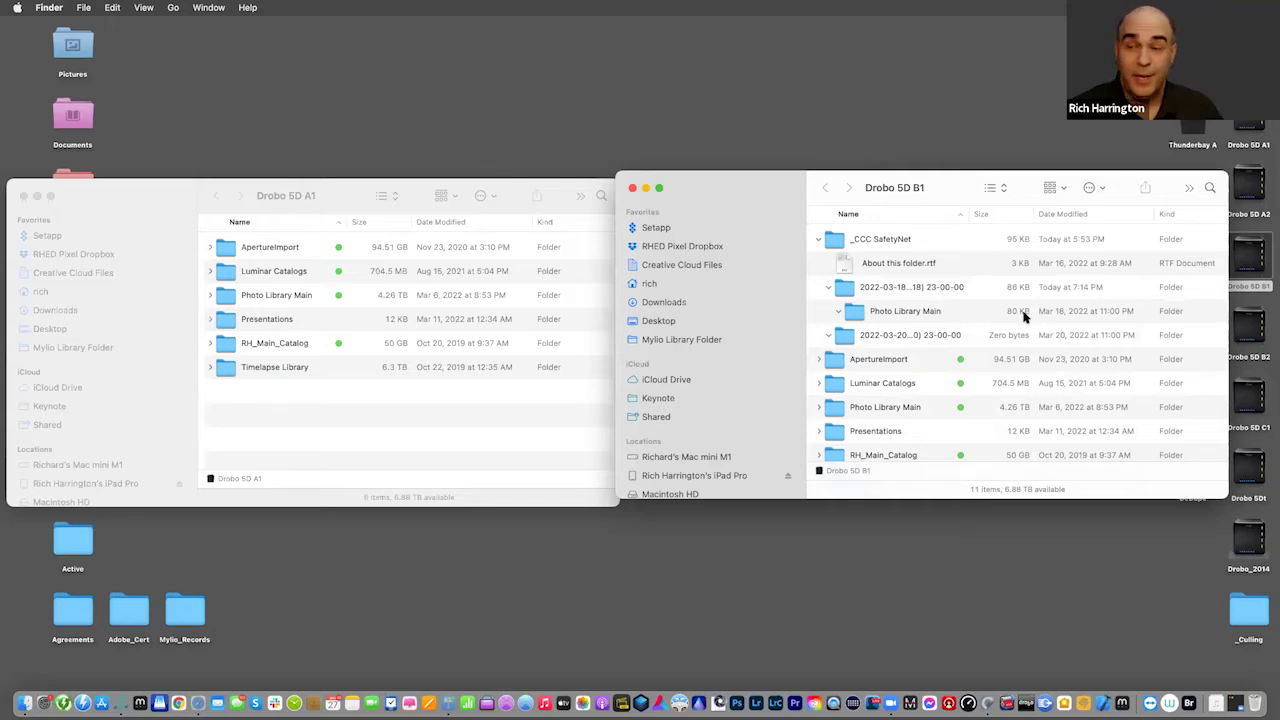
click(830, 288)
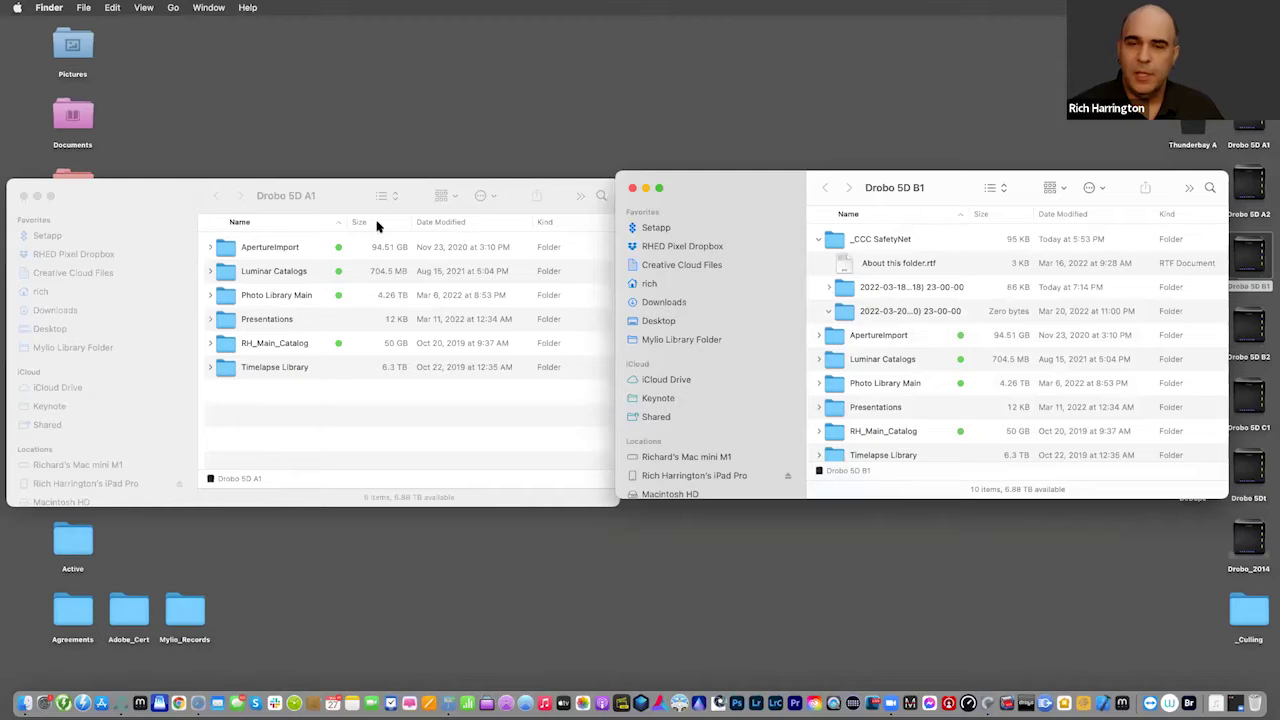
Step: Compare the folders on Drobo 5D A1, including Photo Library Main, with their copies on Drobo 5D B1
click(192, 189)
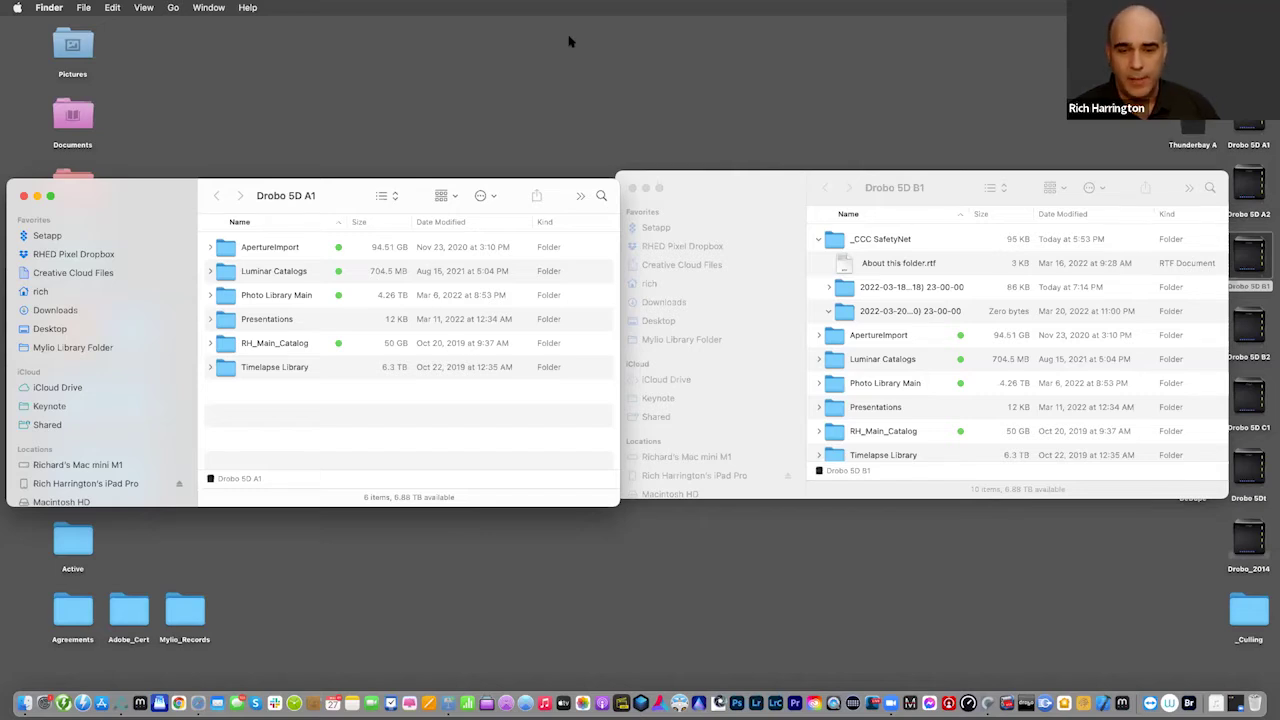
scroll(740, 350, down, 1)
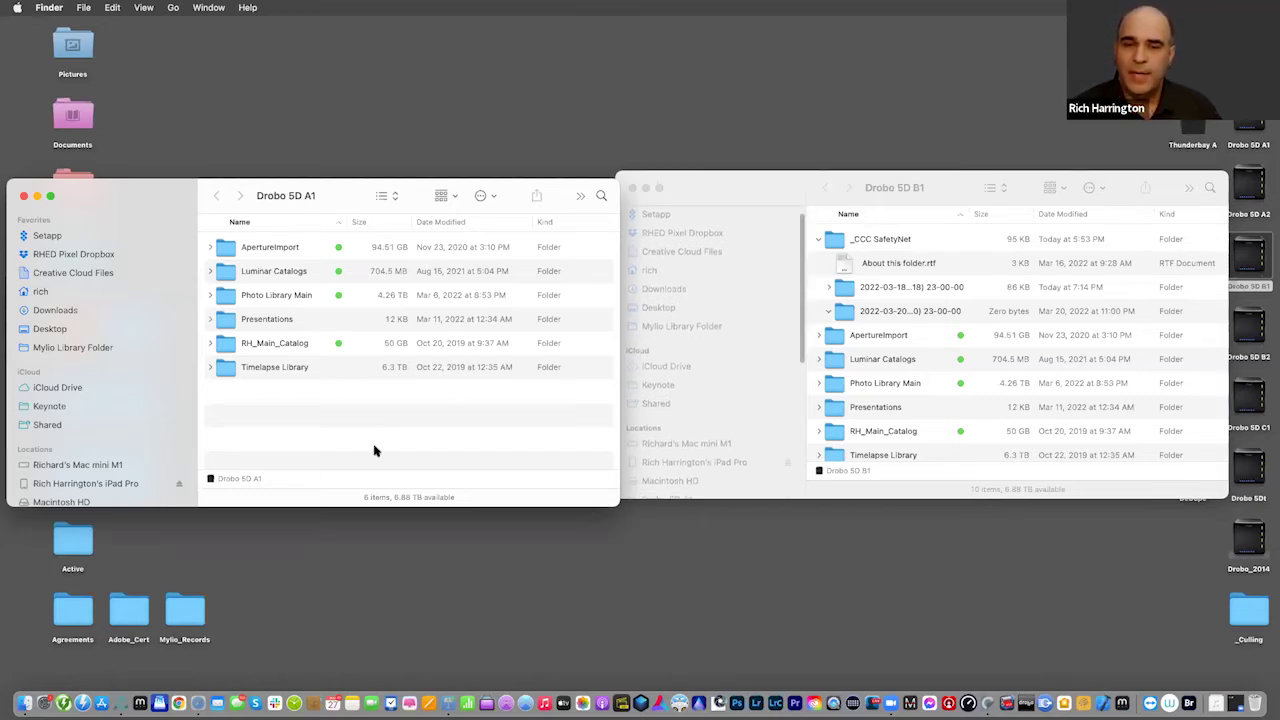
click(265, 297)
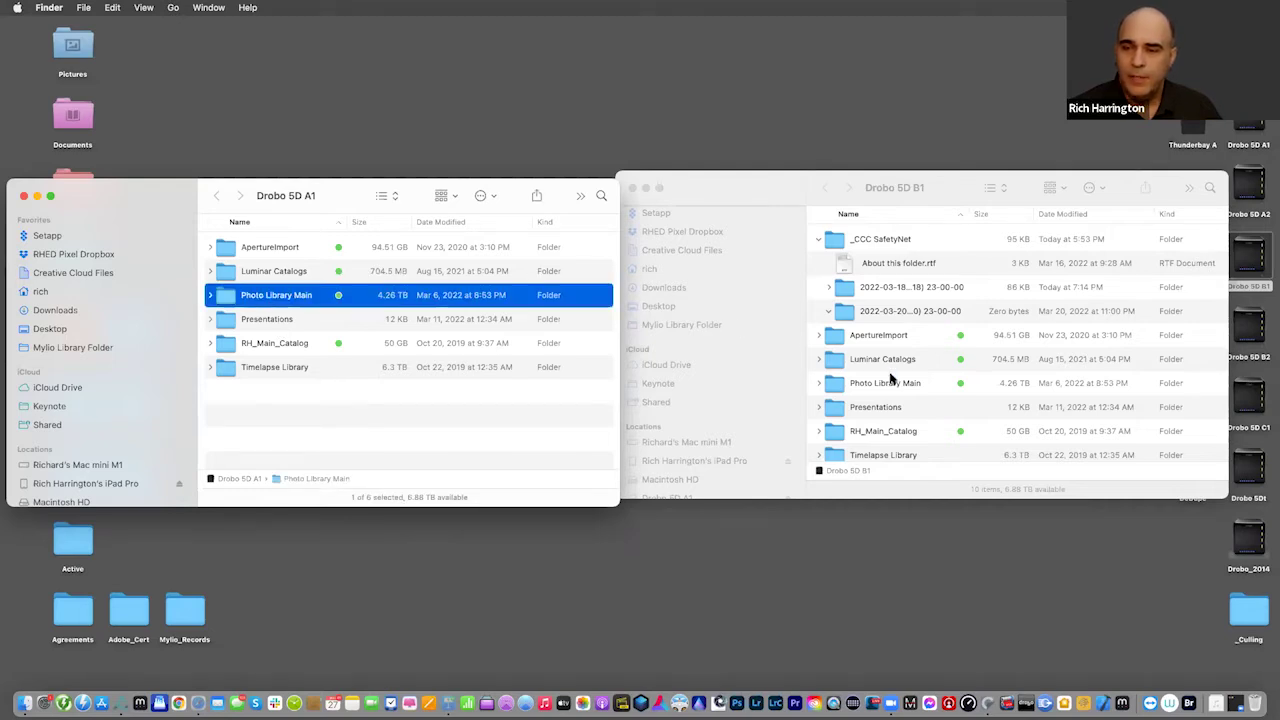
key(super+grave)
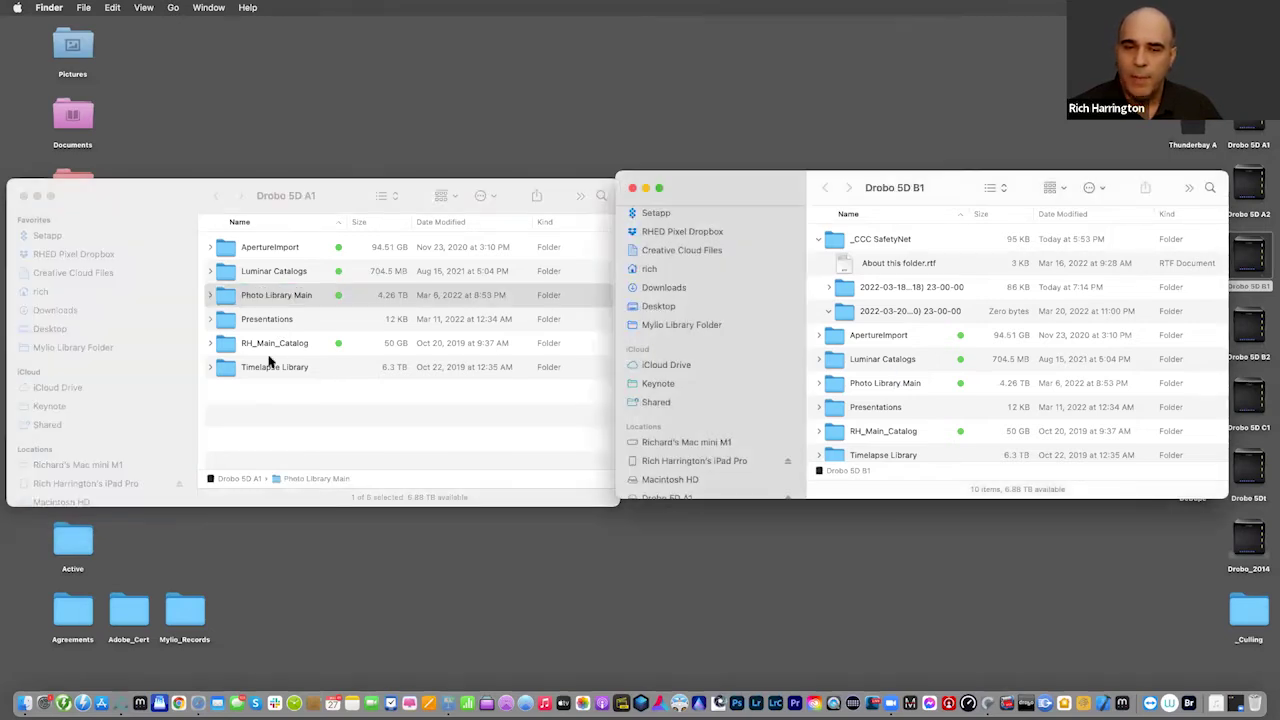
key(super+grave)
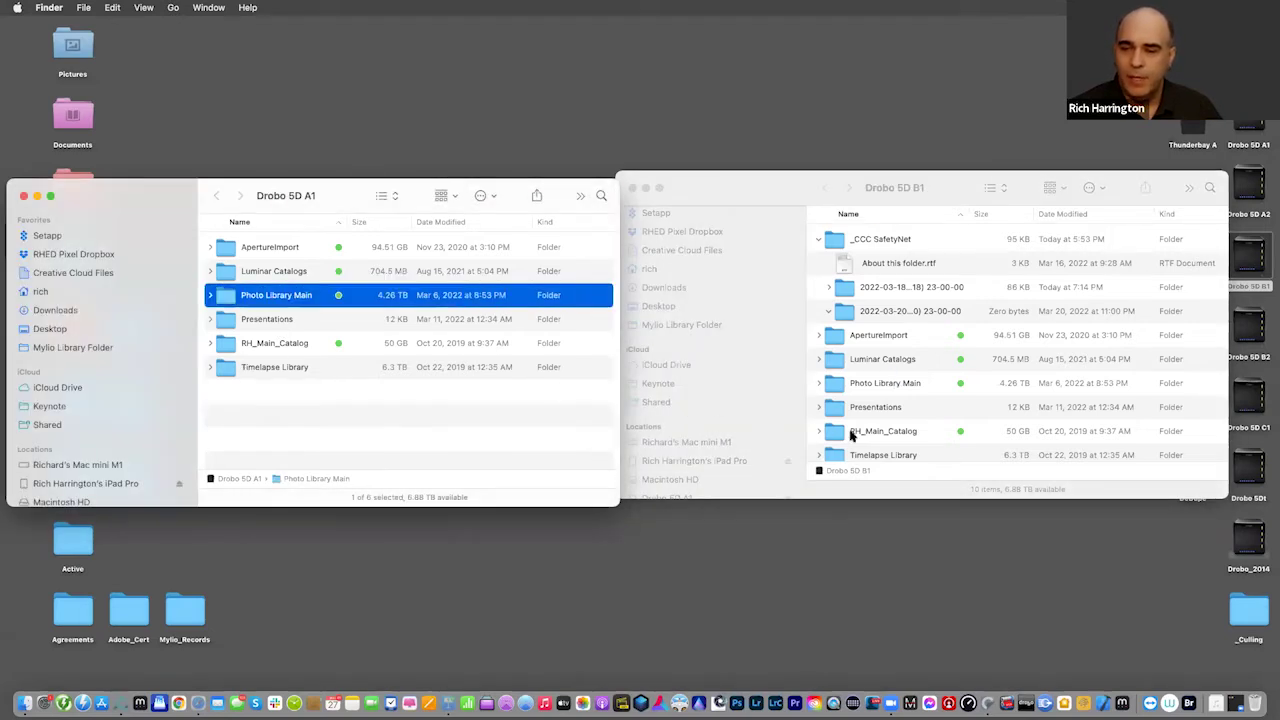
scroll(880, 428, down, 1)
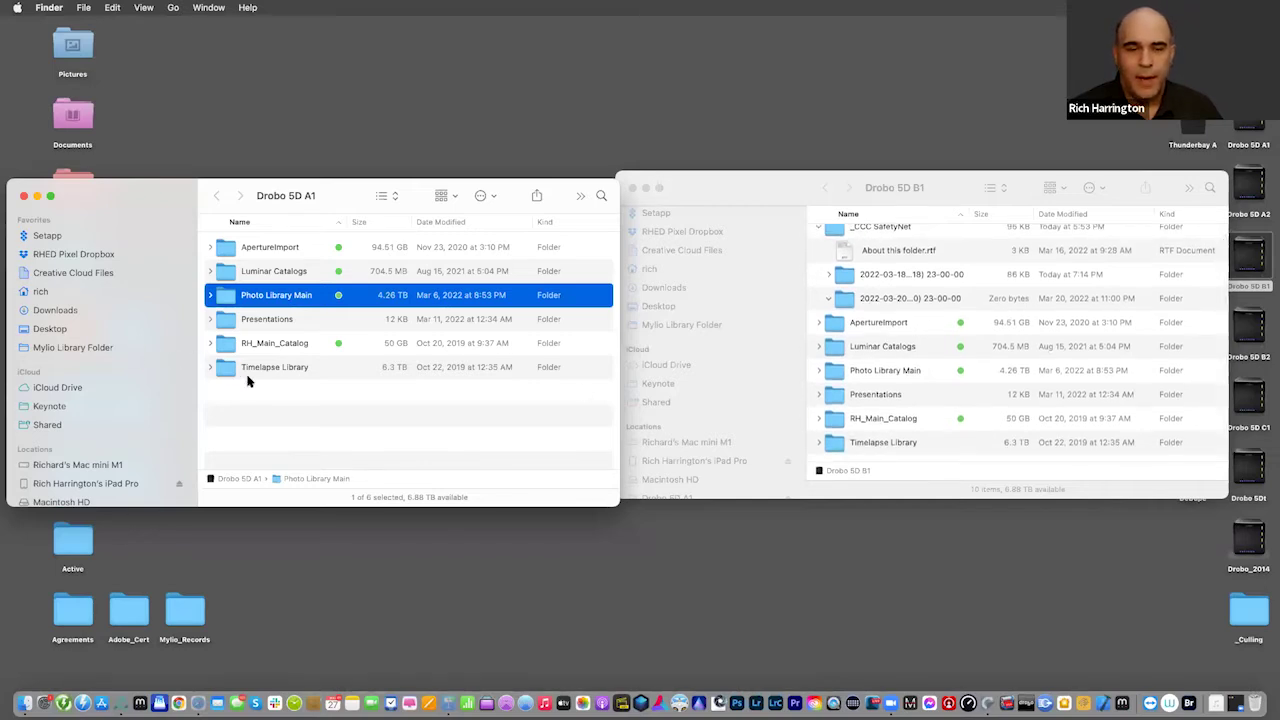
Step: Show Drobo 5D A2 in the first Finder window and its backup Drobo 5D B2 in the second for comparison
key(shift+super+c)
key(Down)
key(super+Down)
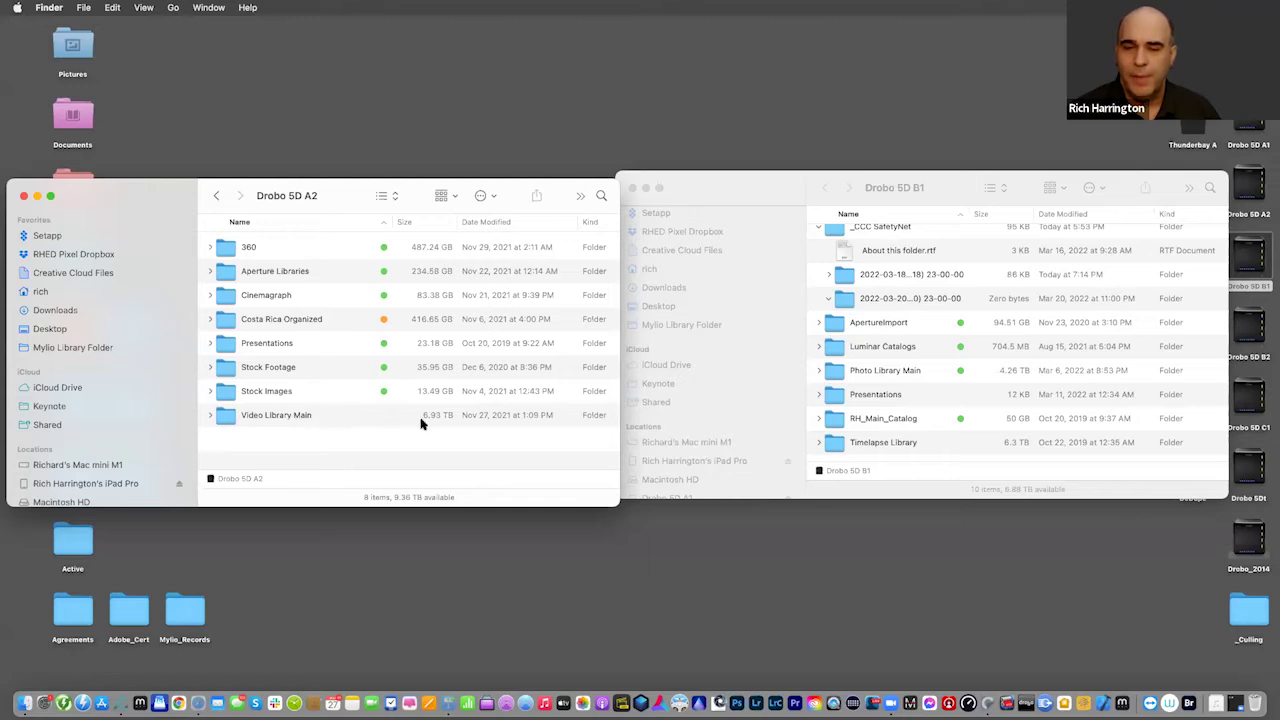
click(731, 190)
key(super+Up)
key(Down)
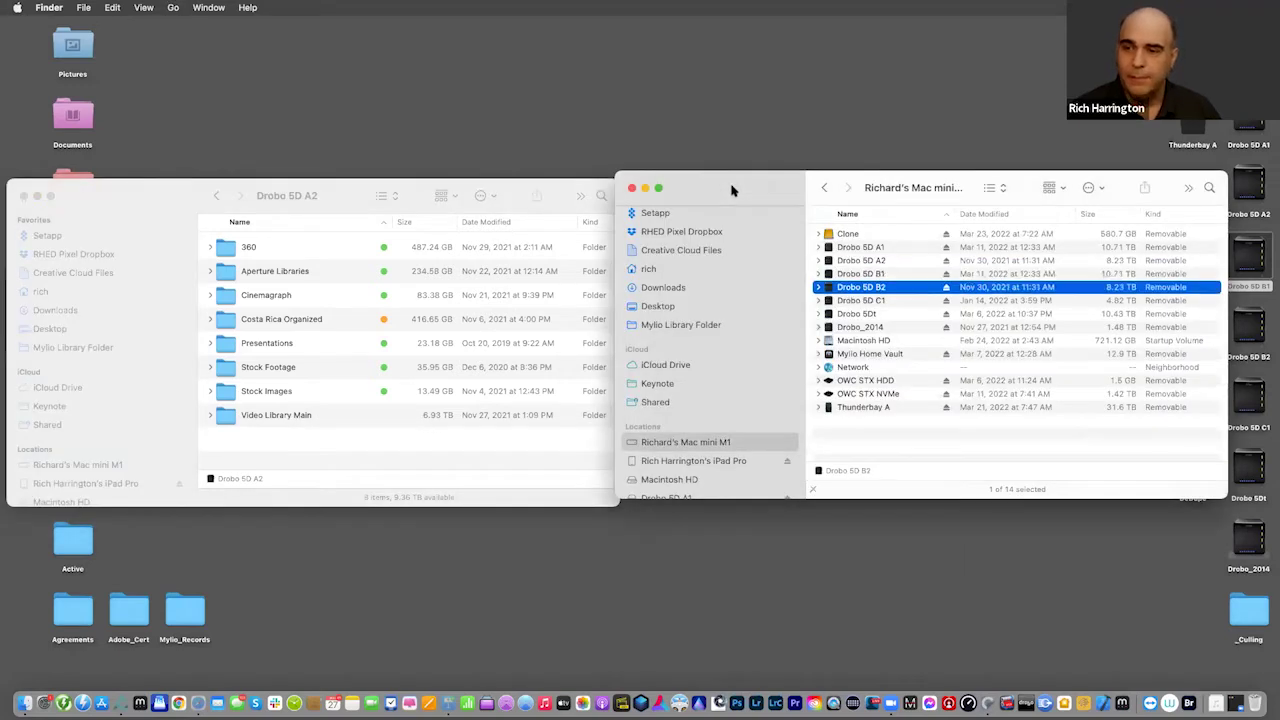
key(super+Down)
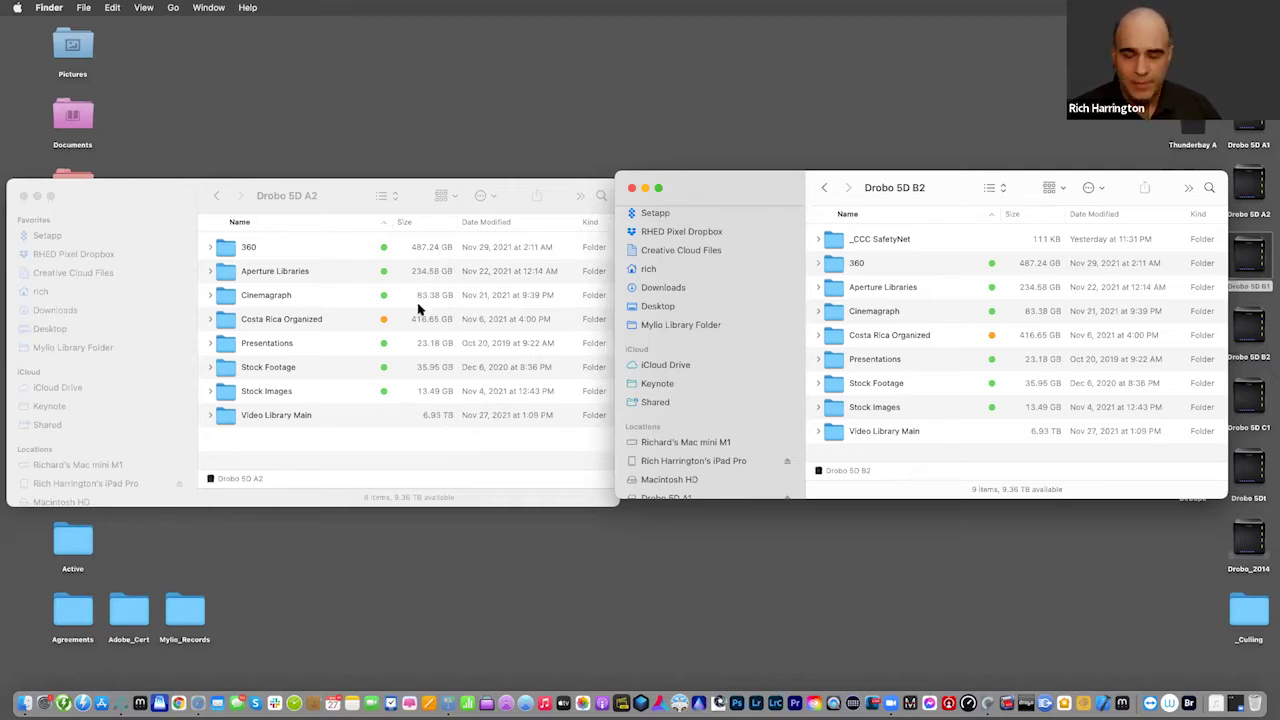
Step: Select Mylio Home Vault in the computer's volume list and reposition both Finder windows side by side
key(super+Up)
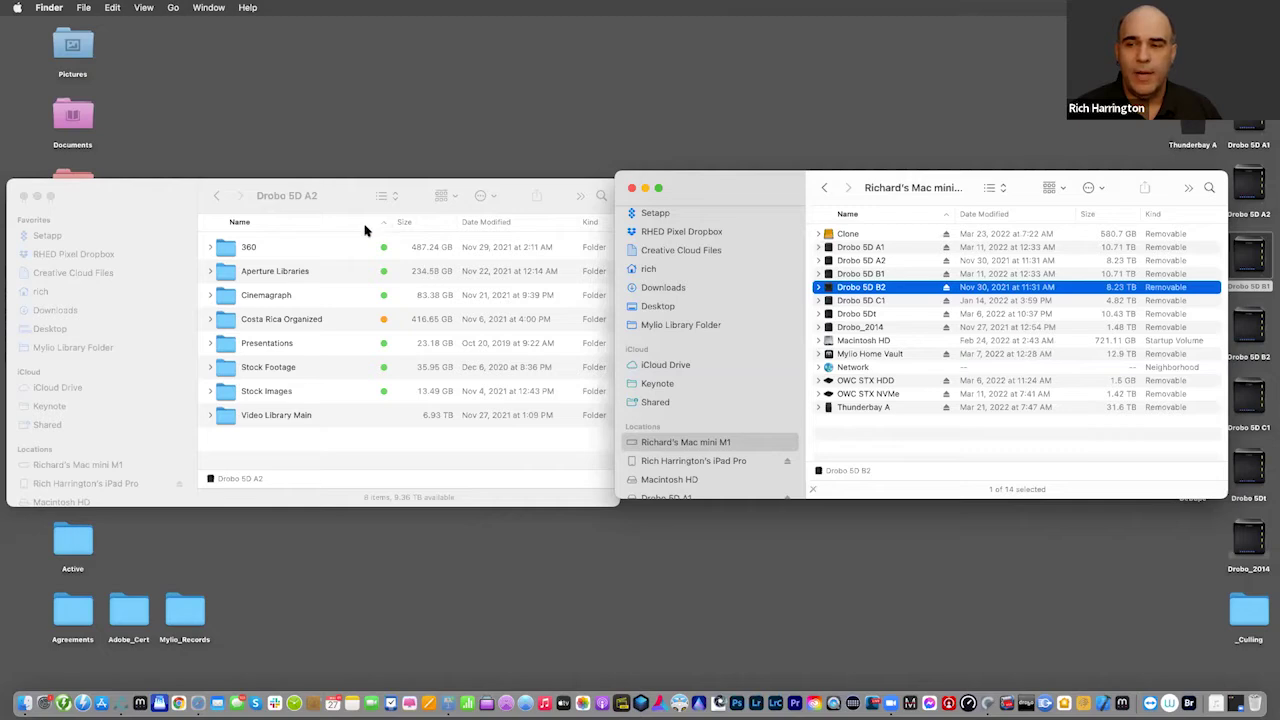
click(882, 355)
drag(790, 189, 700, 173)
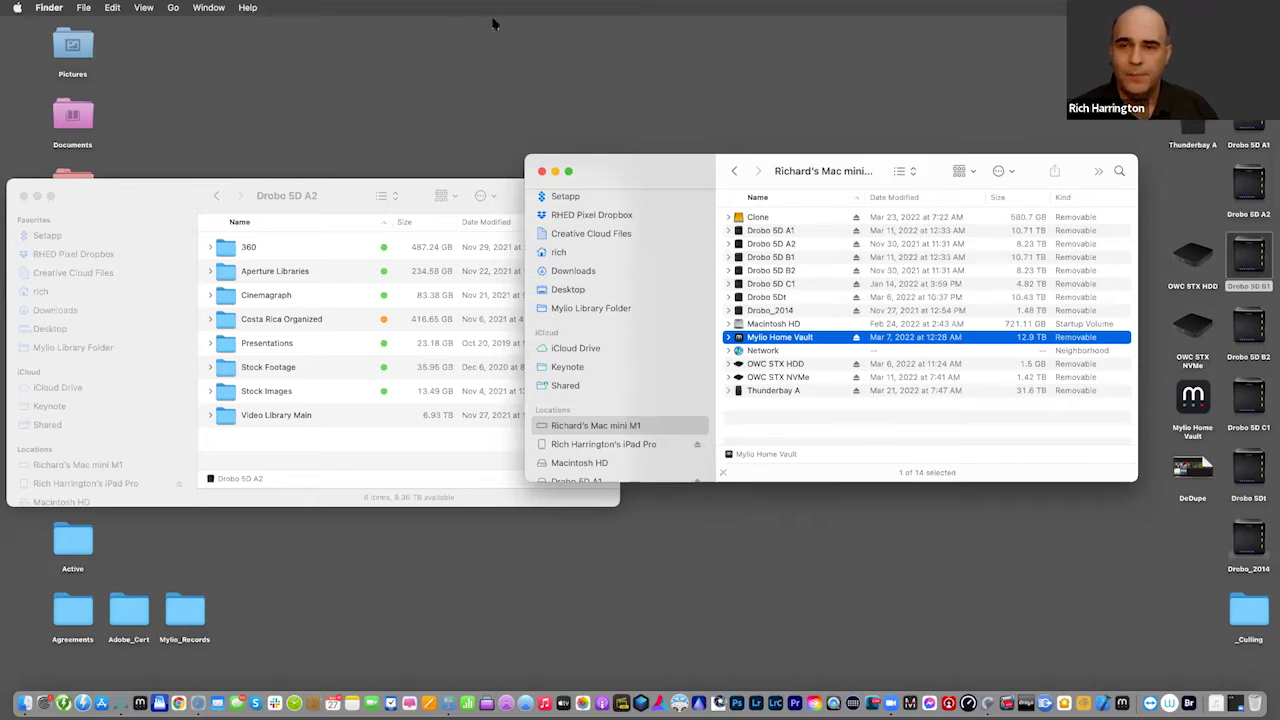
drag(687, 170, 778, 184)
drag(340, 195, 334, 158)
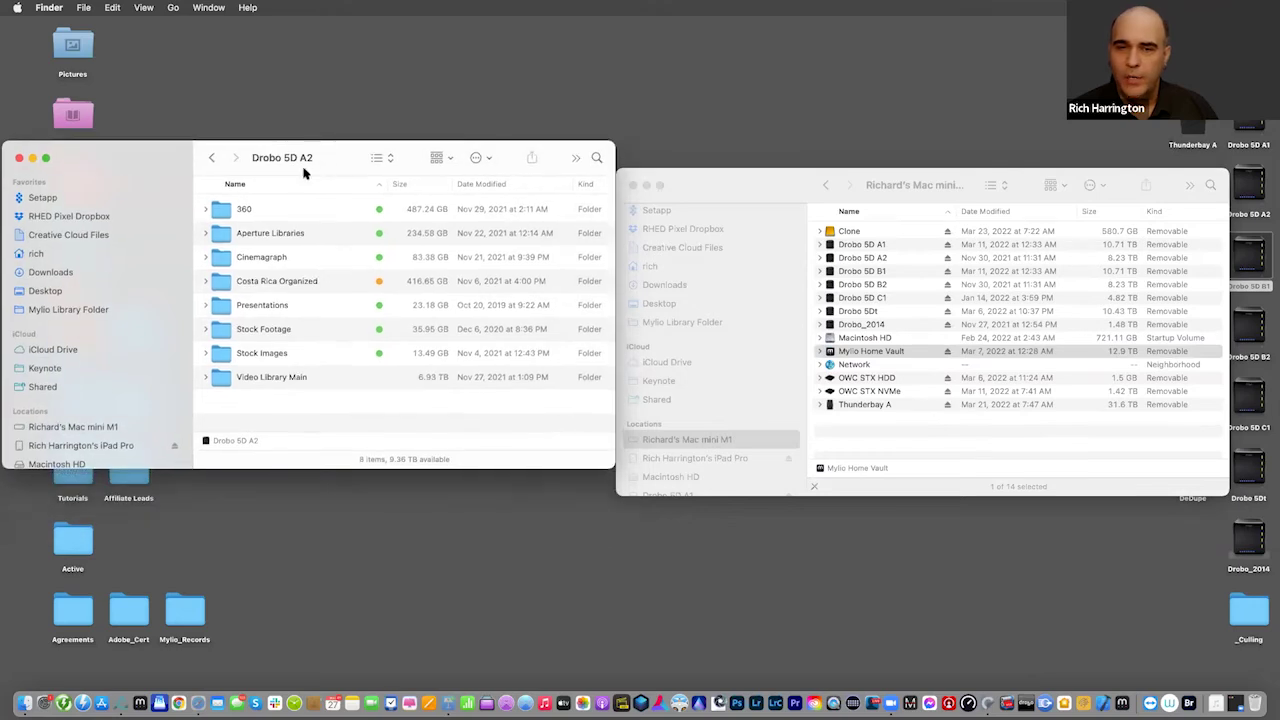
Step: Open Drobo 5D B1 from the volume list and collapse its _CCC SafetyNet folder
click(882, 272)
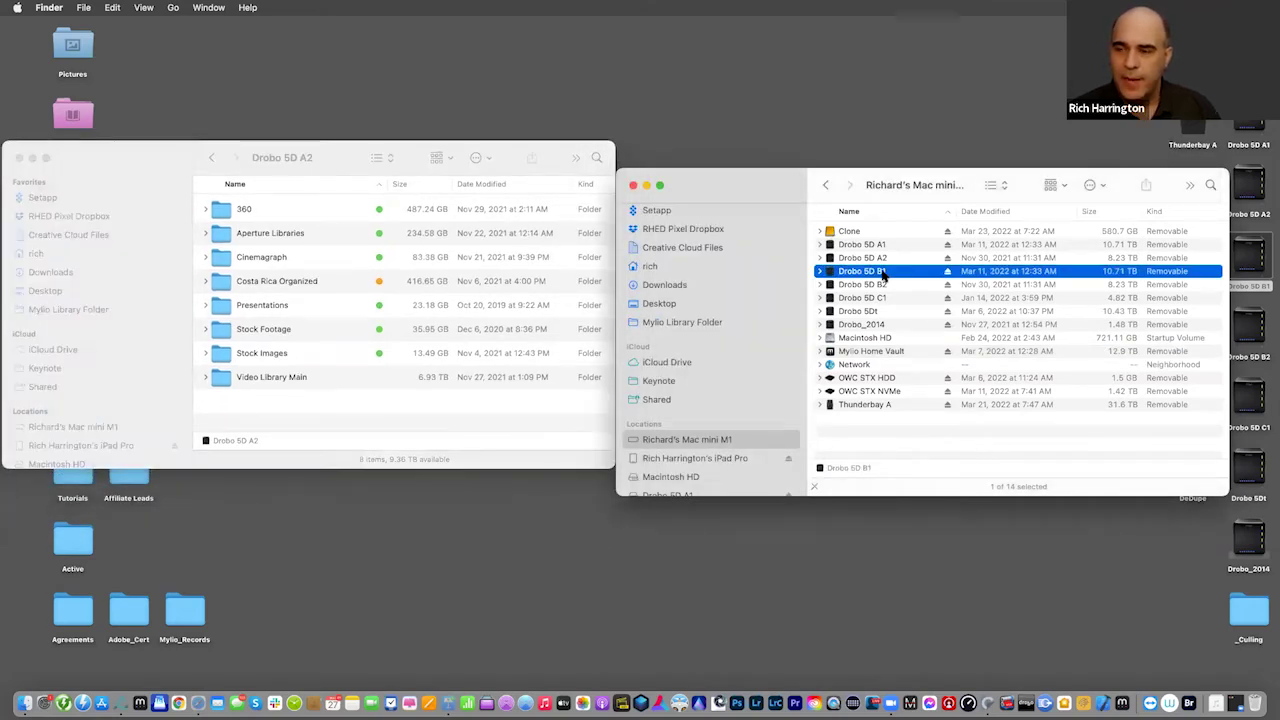
double_click(882, 272)
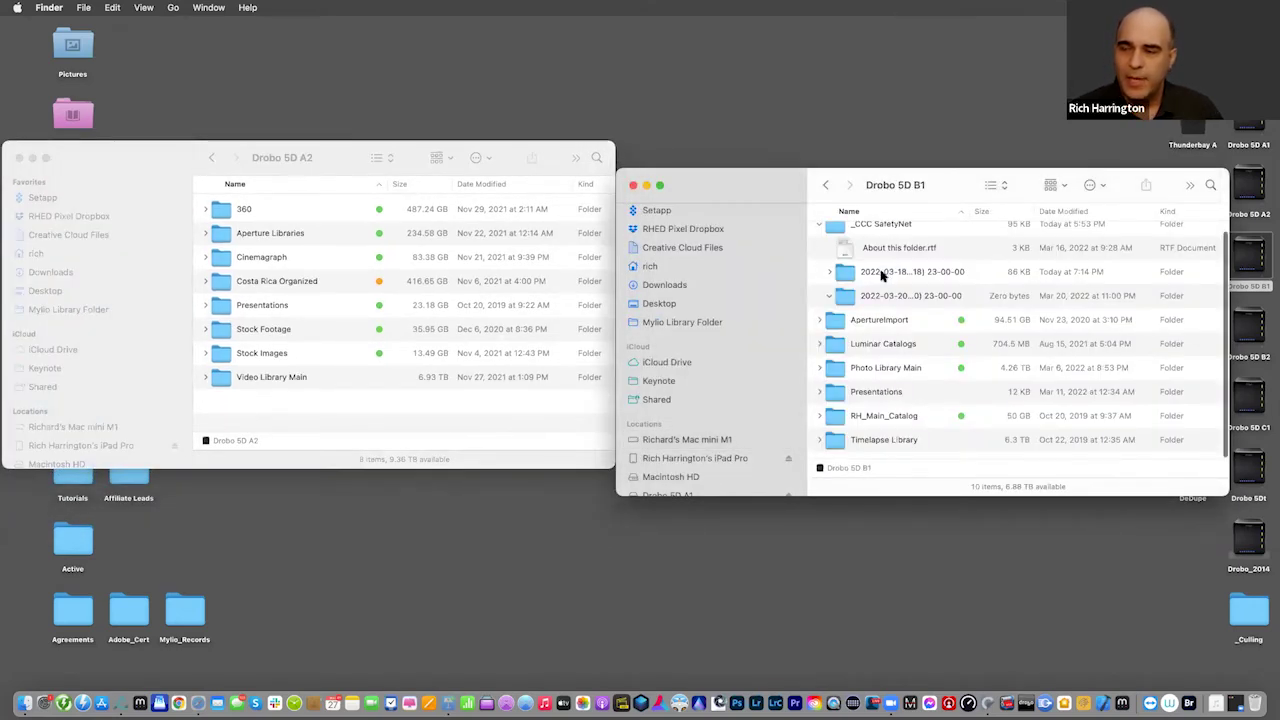
click(820, 232)
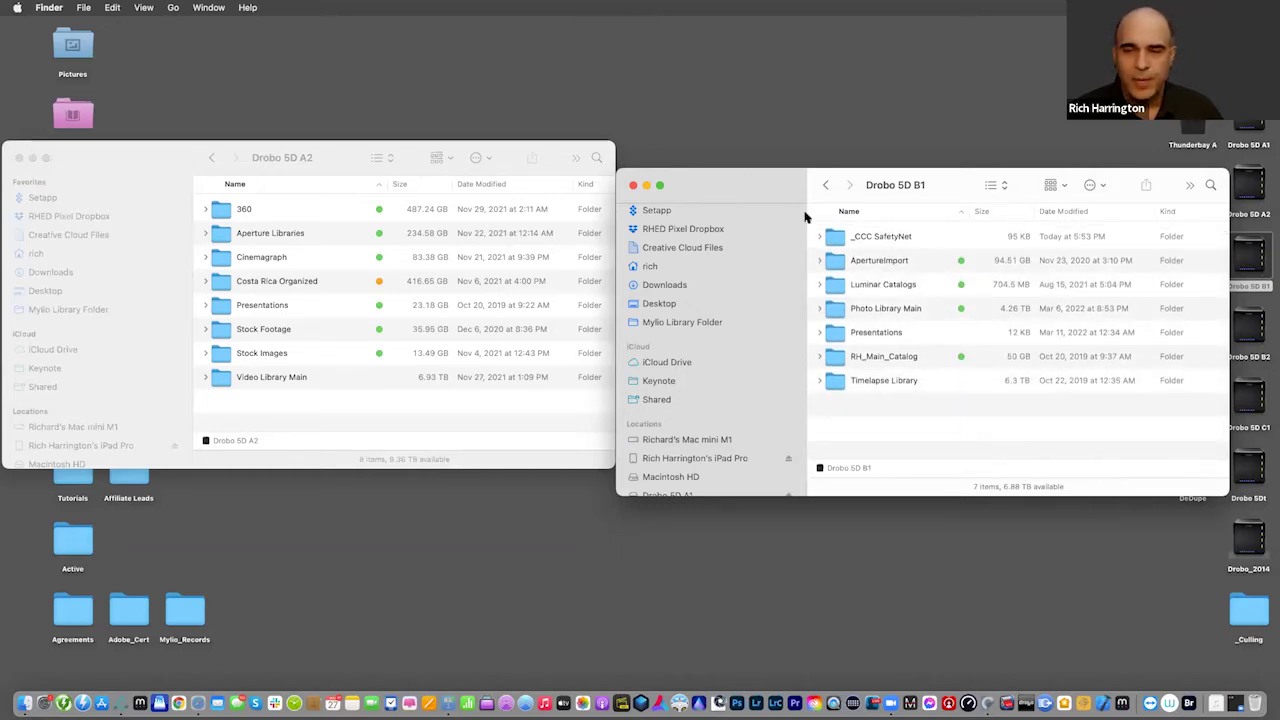
Step: Reposition the Drobo 5D B1 Finder window so it sits below and partly overlaps the Drobo 5D A2 window
drag(767, 189, 763, 161)
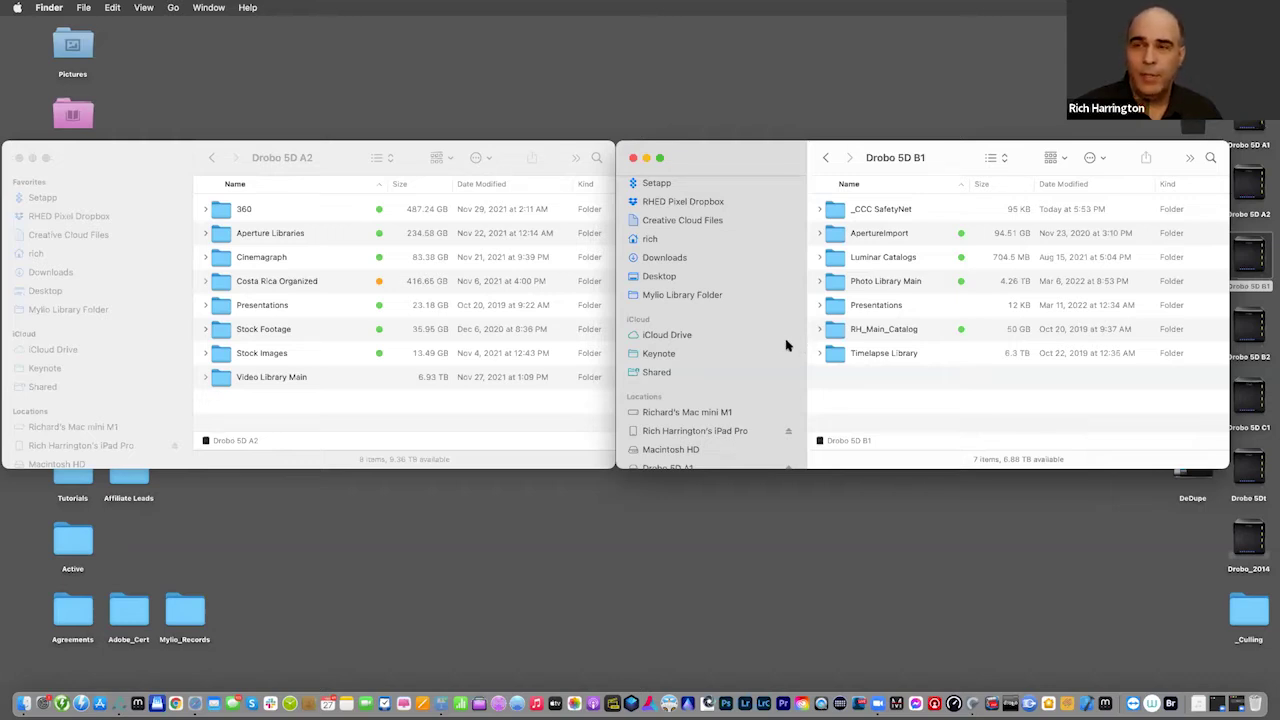
scroll(784, 345, up, 1)
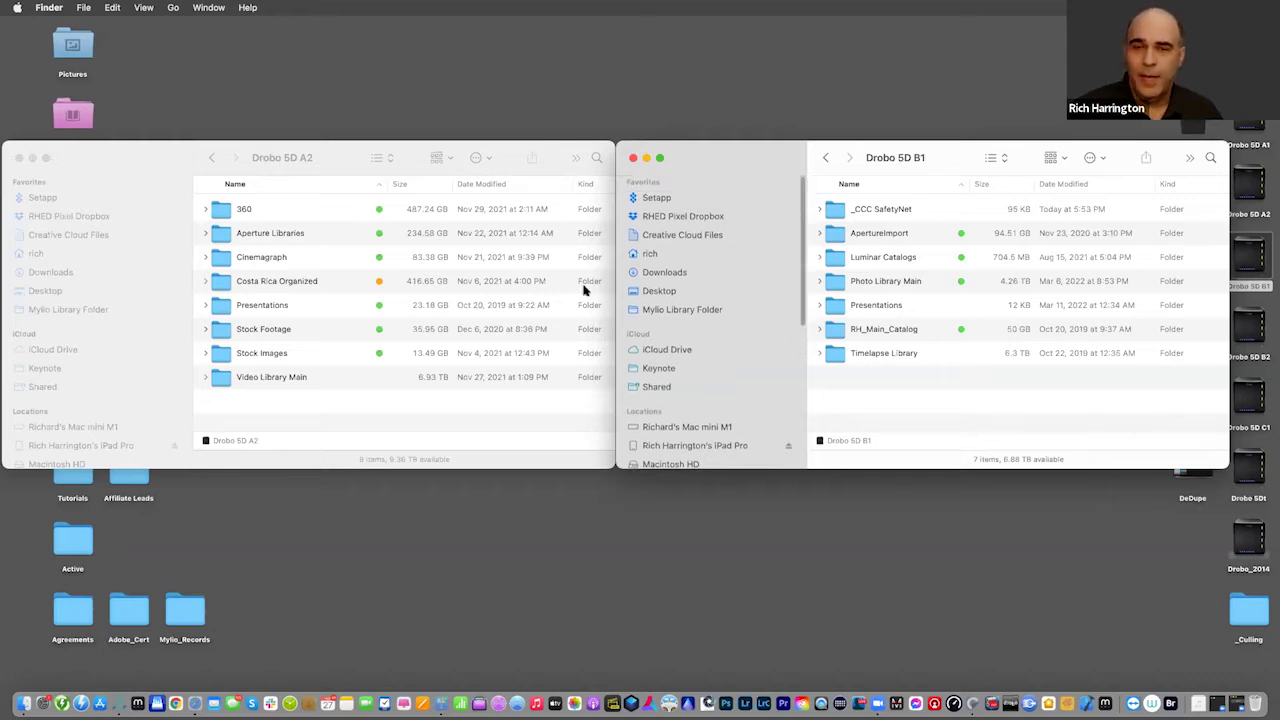
click(348, 161)
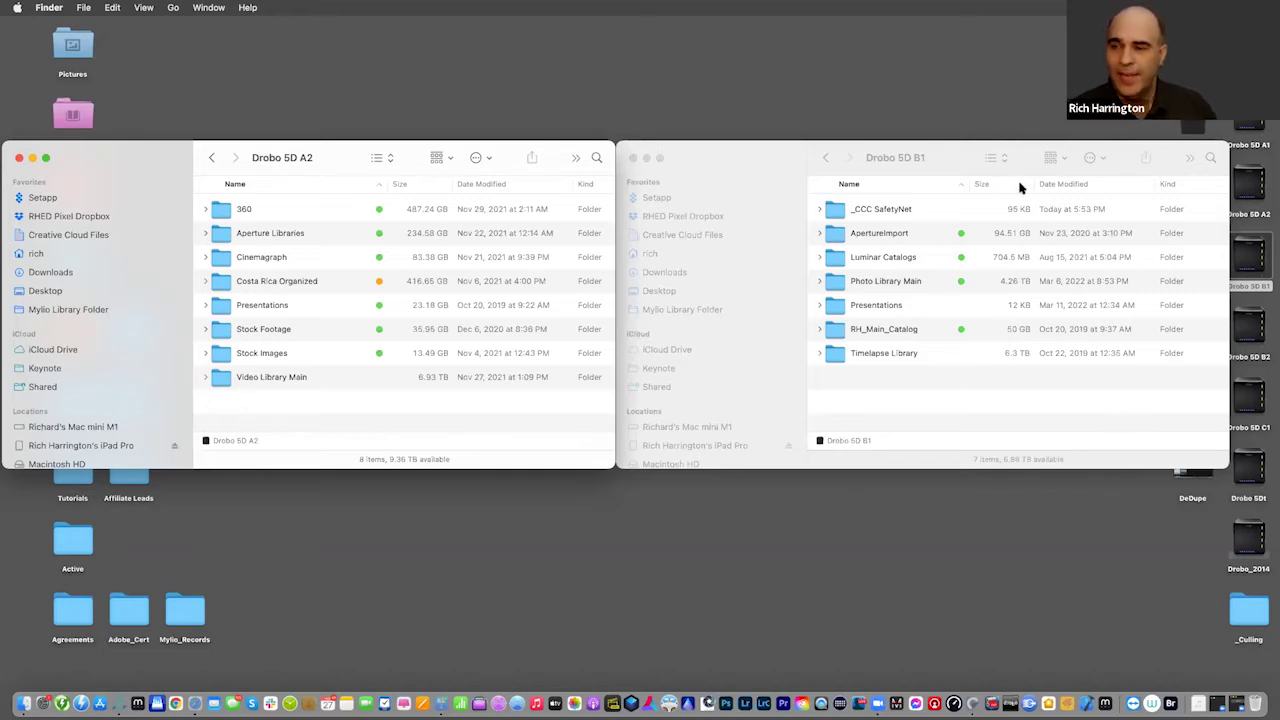
drag(940, 157, 905, 393)
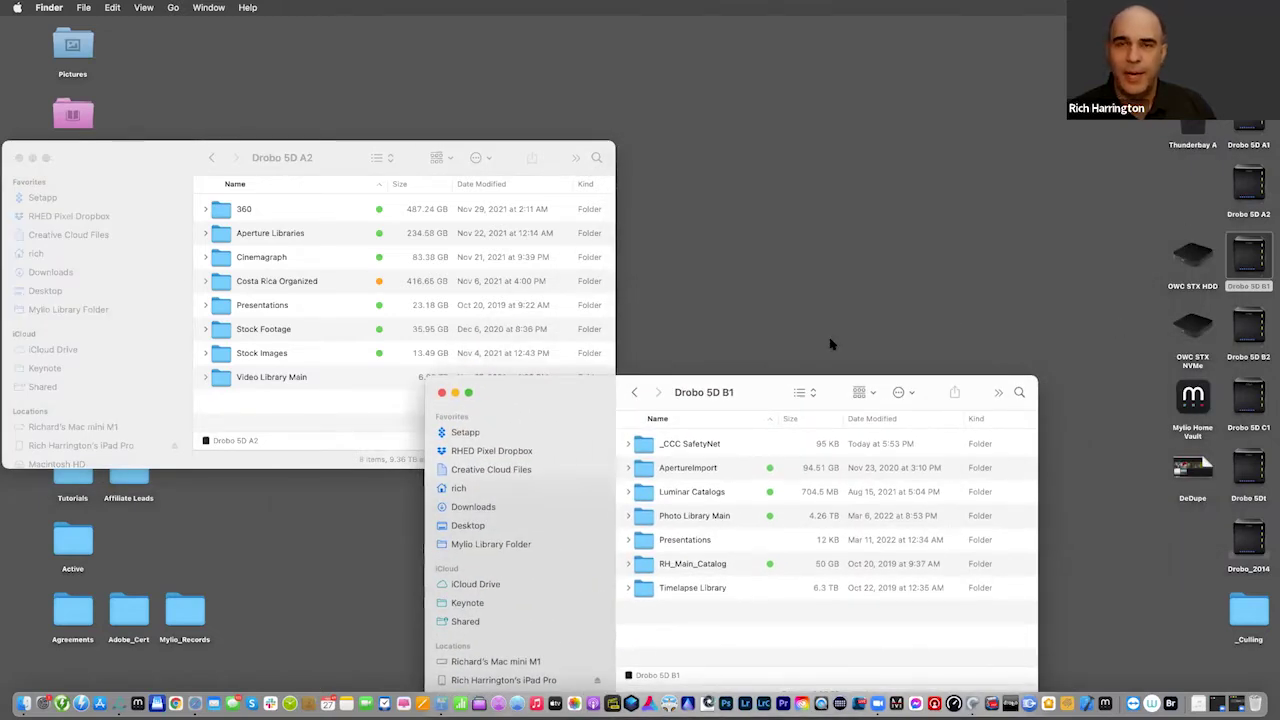
Step: Switch to Carbon Copy Cloner, show it full screen, and examine the Backup M1 Mac Mini task's source and destination
key(super+Tab)
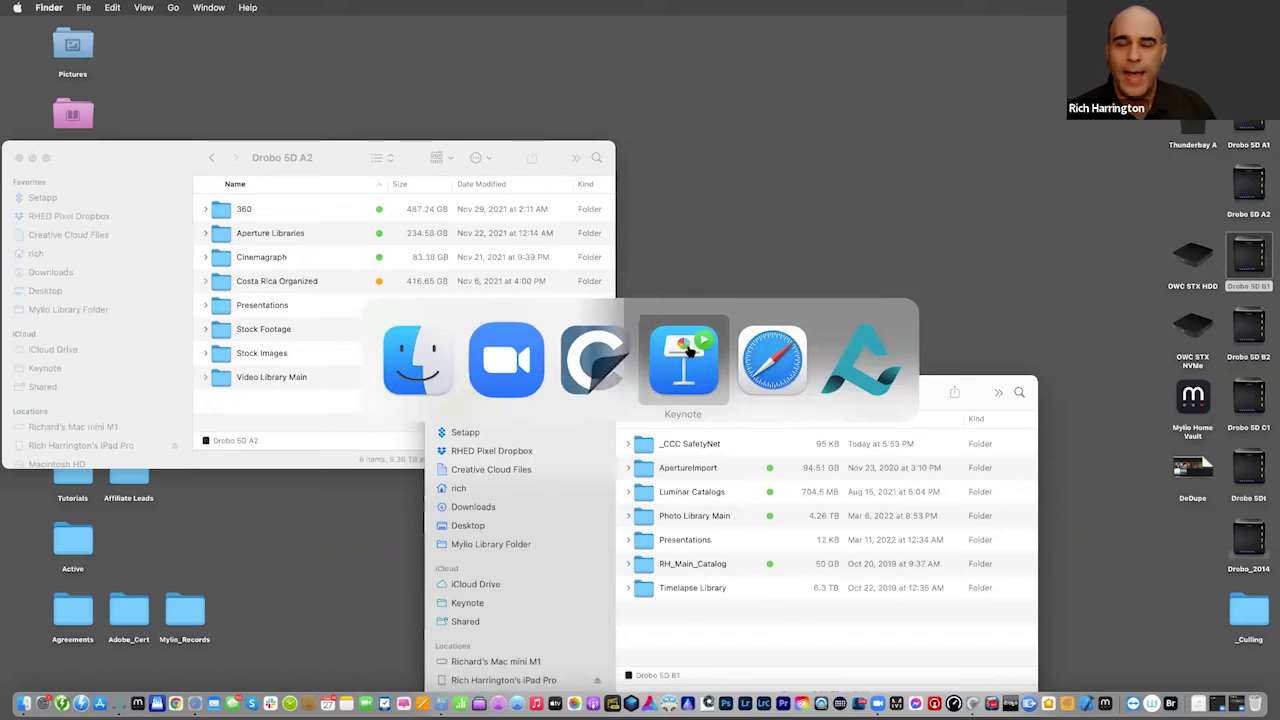
click(620, 372)
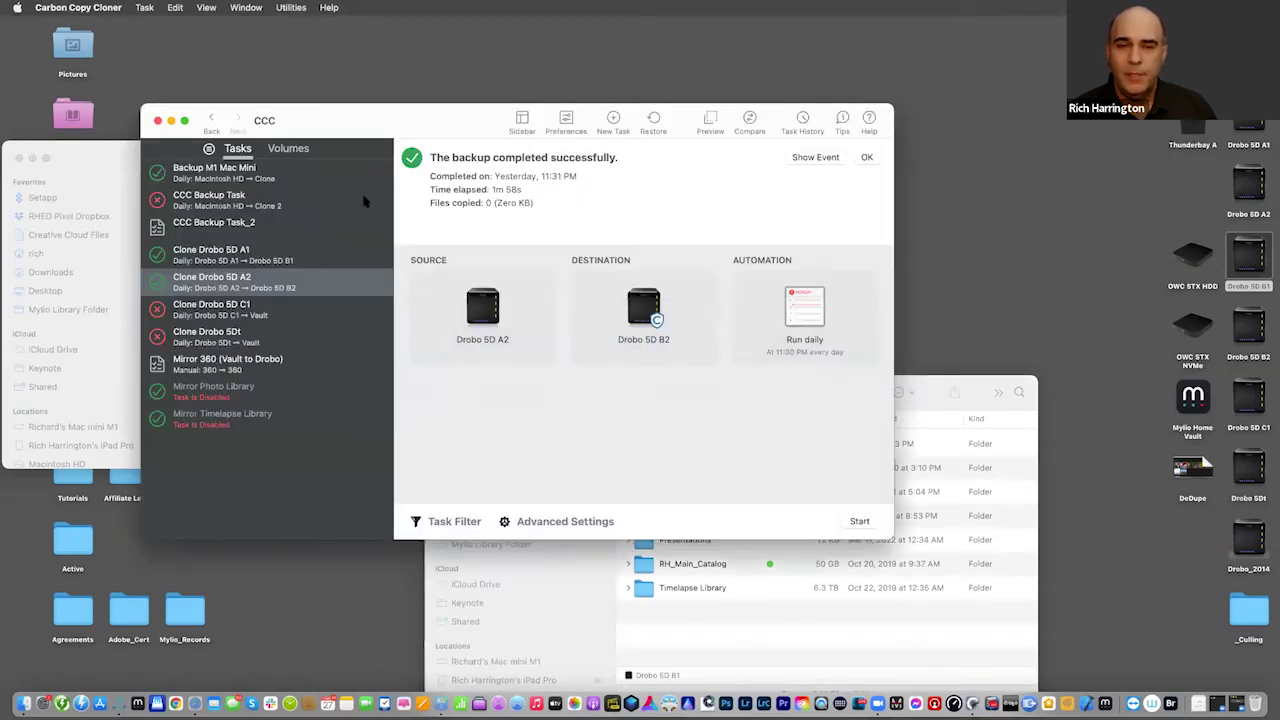
click(184, 120)
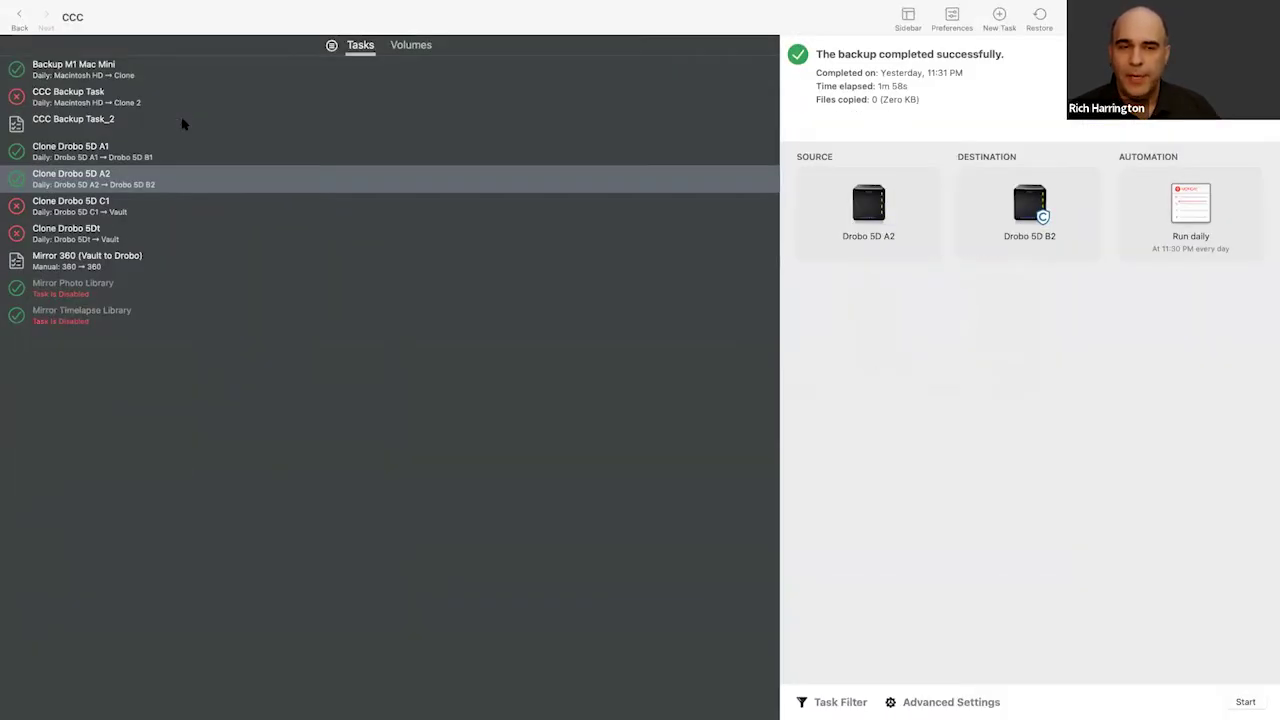
click(95, 75)
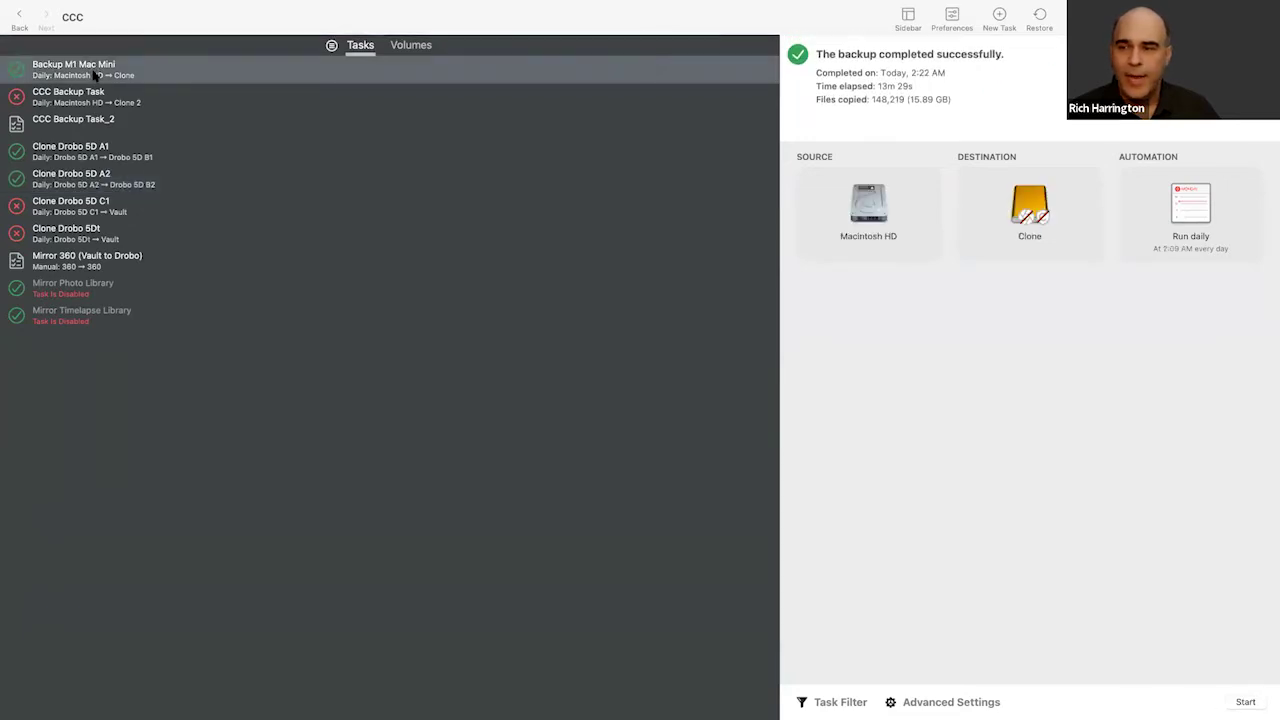
mouse_move(1035, 196)
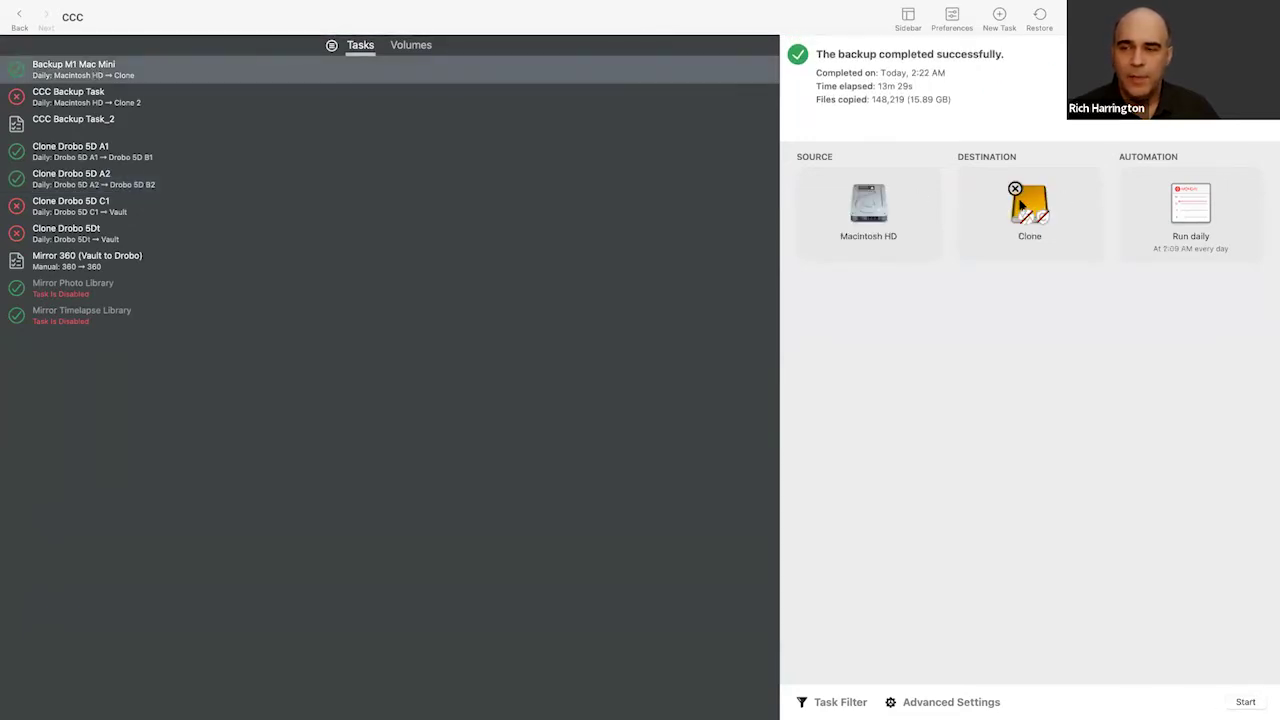
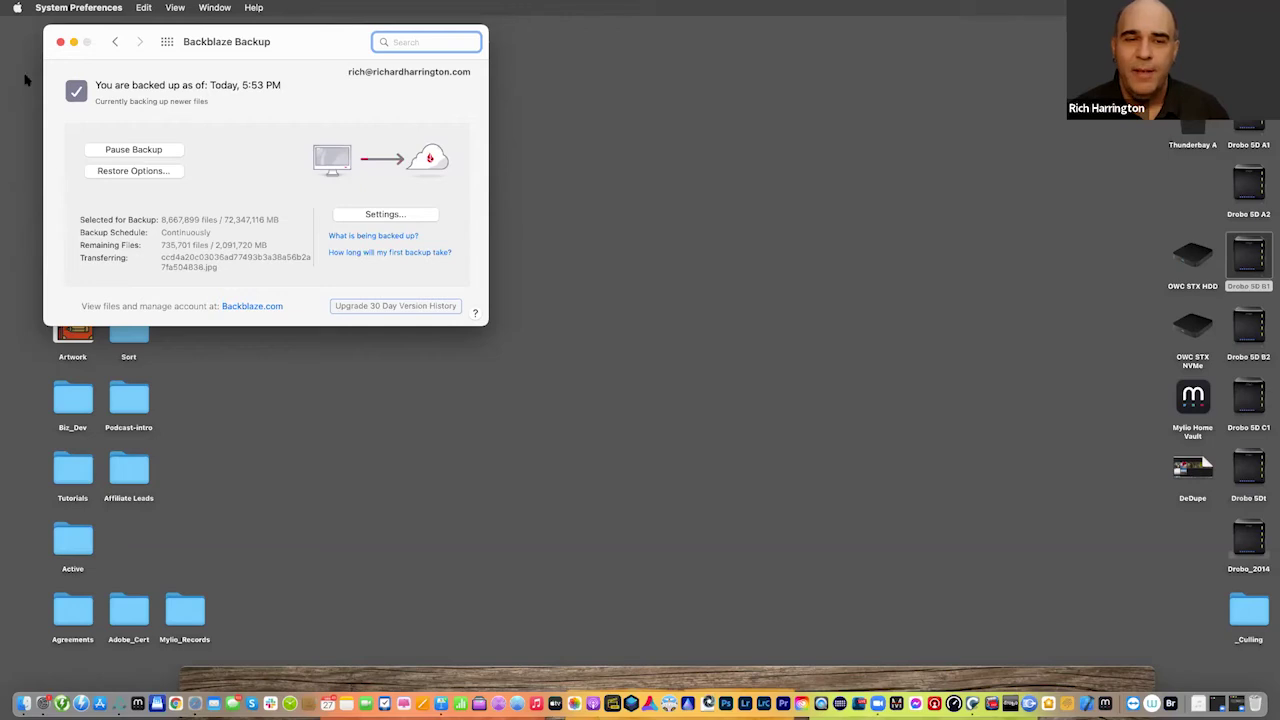
Step: Move the Backblaze Backup preferences window slightly down and close it
drag(291, 38, 290, 60)
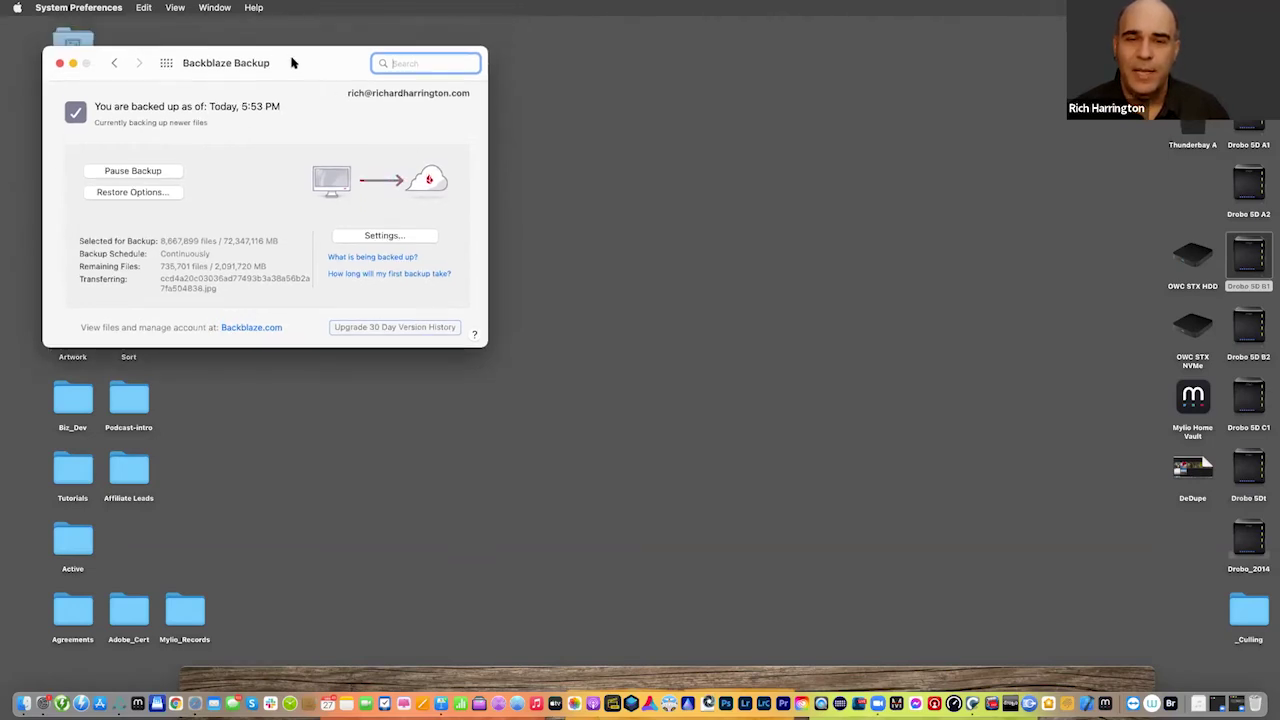
click(60, 64)
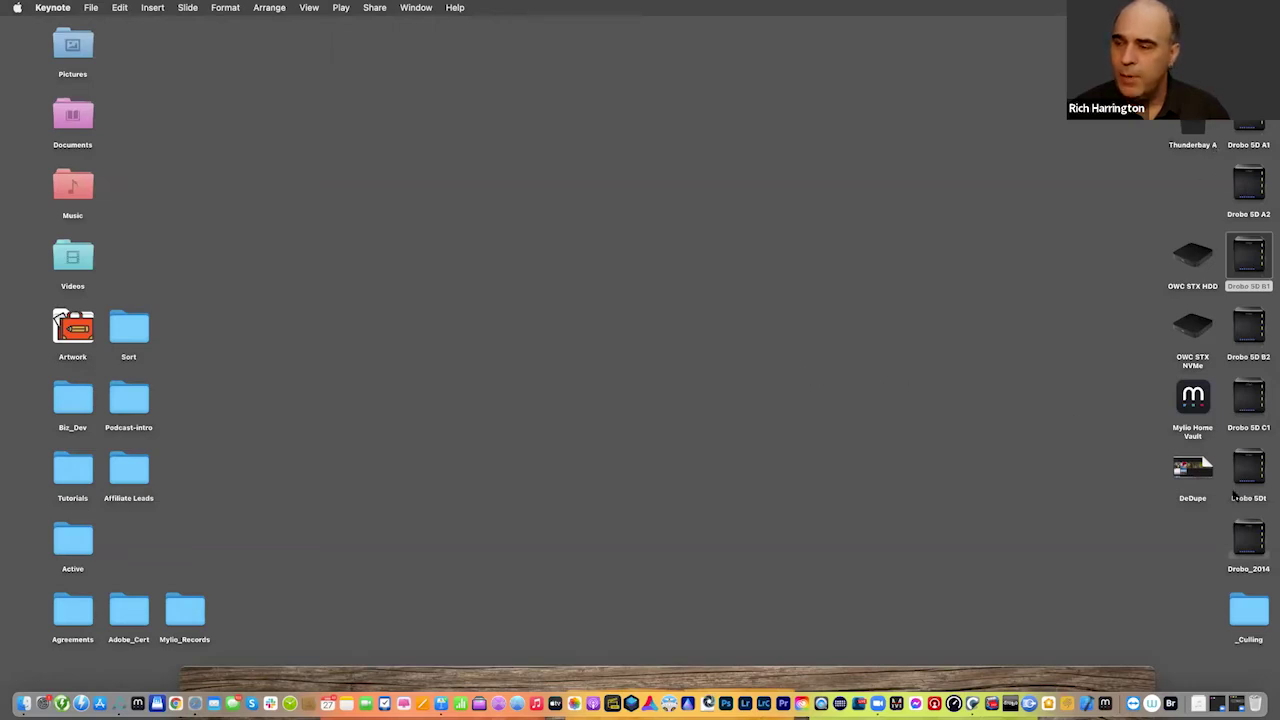
Step: Move DeDupe beside Music, Clone below Mylio Home Vault and _Culling beside Clone on the desktop, and view the Clone drive's contents
mouse_move(1195, 475)
mouse_down()
mouse_move(250, 180)
mouse_move(140, 205)
mouse_up()
mouse_move(1068, 225)
mouse_down()
mouse_move(1050, 490)
mouse_move(1140, 565)
mouse_move(1190, 520)
mouse_up()
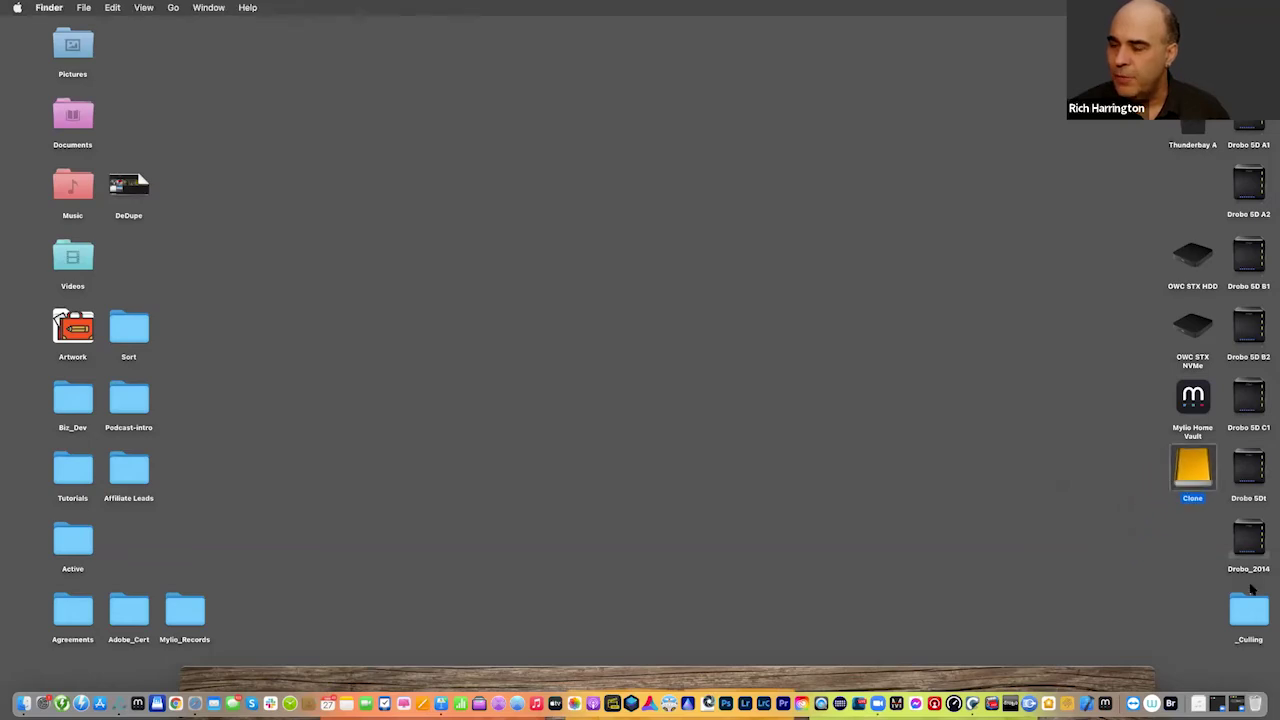
mouse_move(1250, 600)
mouse_down()
mouse_move(1156, 547)
mouse_move(1102, 456)
mouse_move(1083, 460)
mouse_up()
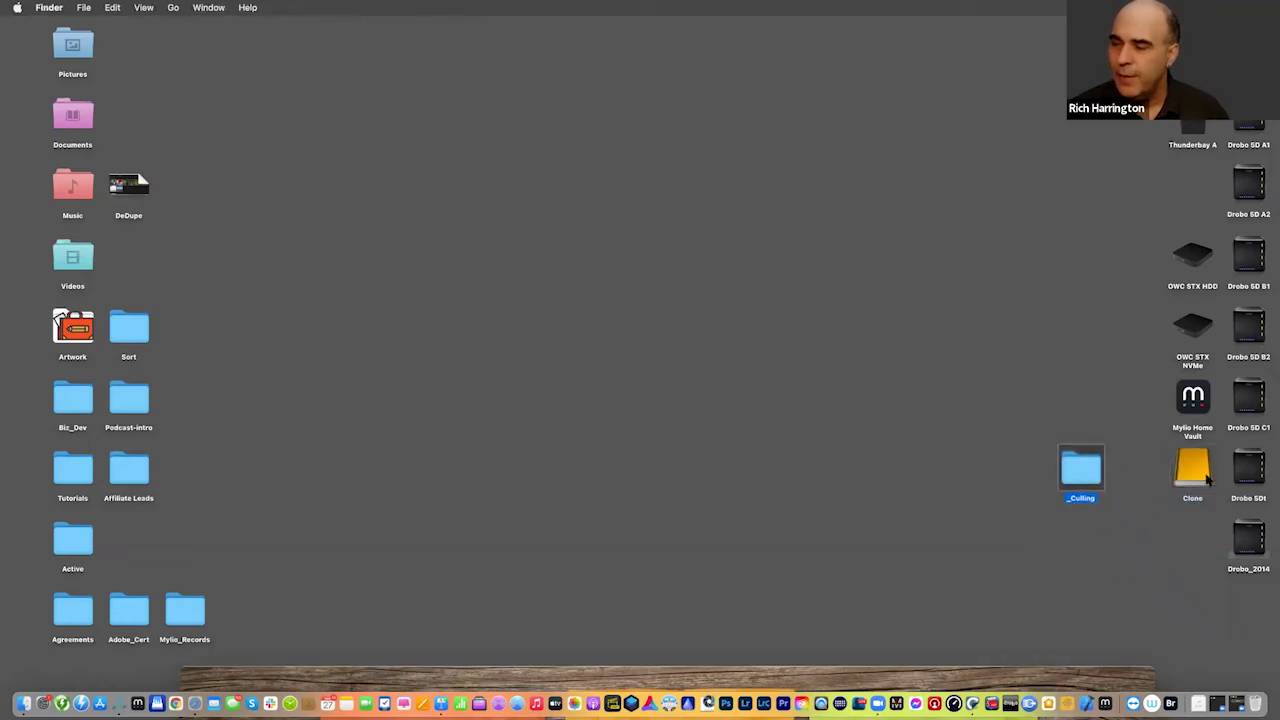
double_click(1195, 472)
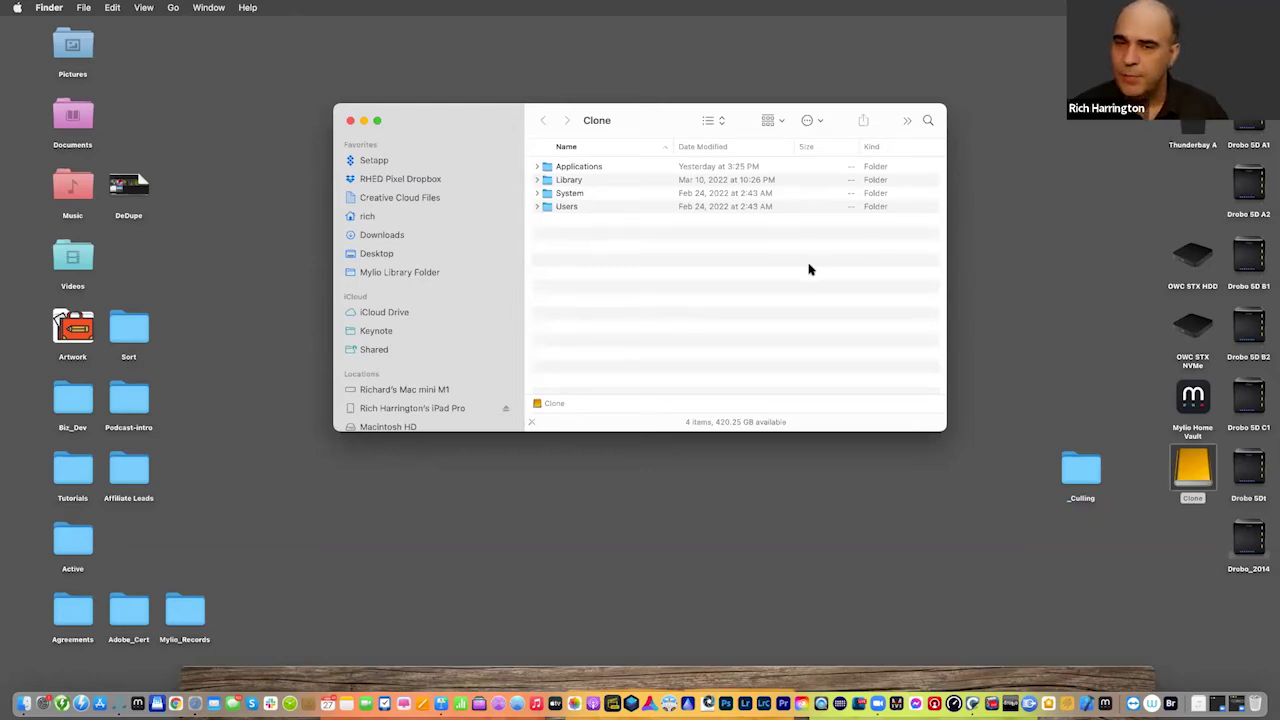
key(super+w)
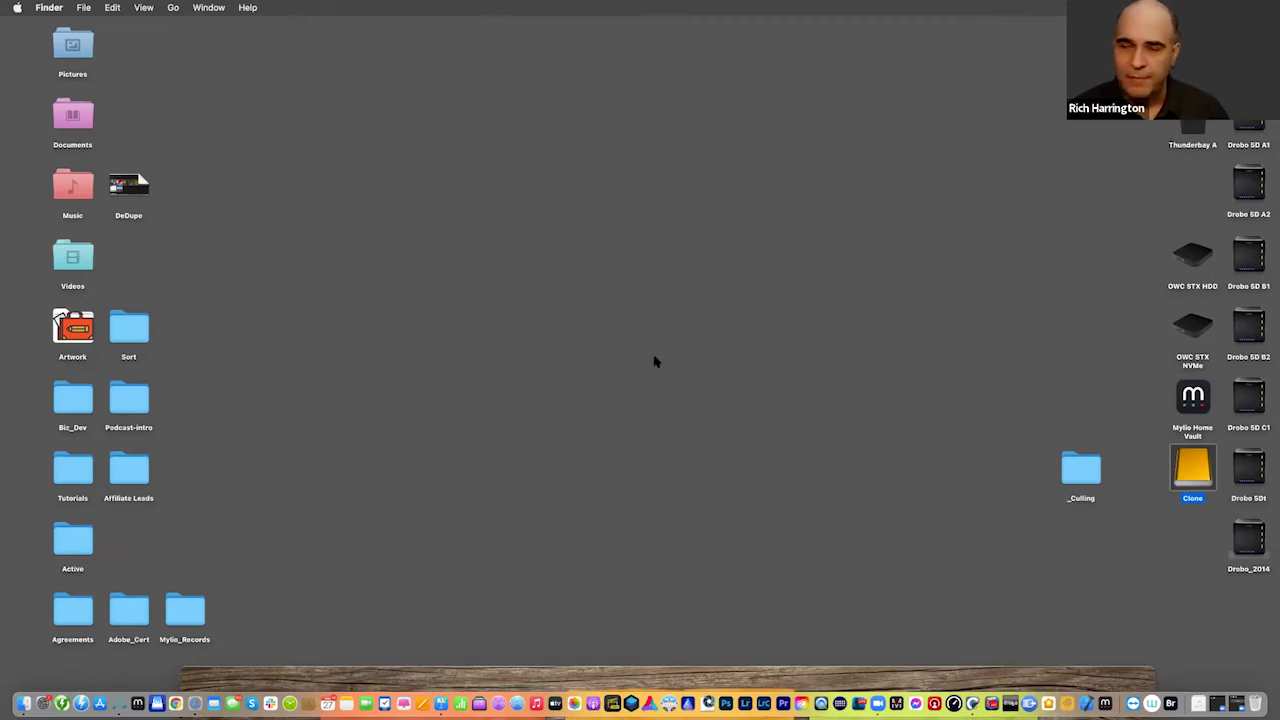
Step: Switch to AfterShoot PRO and return from the Westcott Booth album to the albums overview
key(super+Tab)
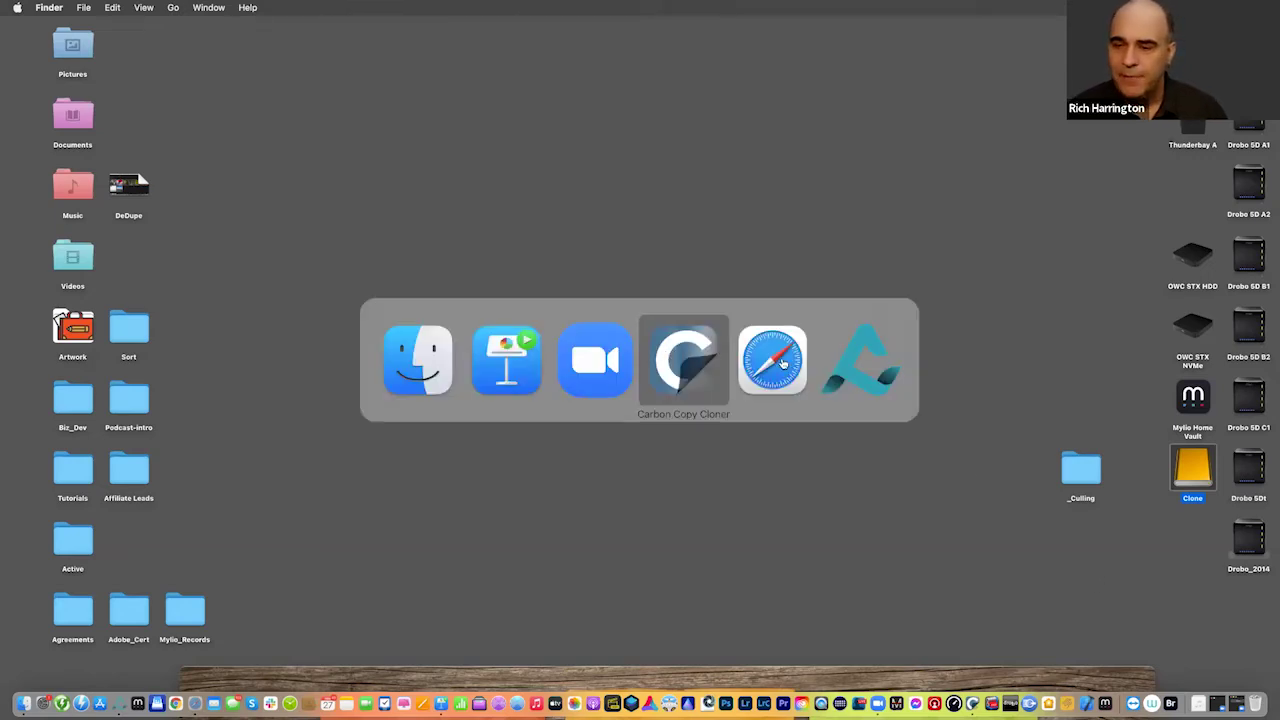
click(835, 365)
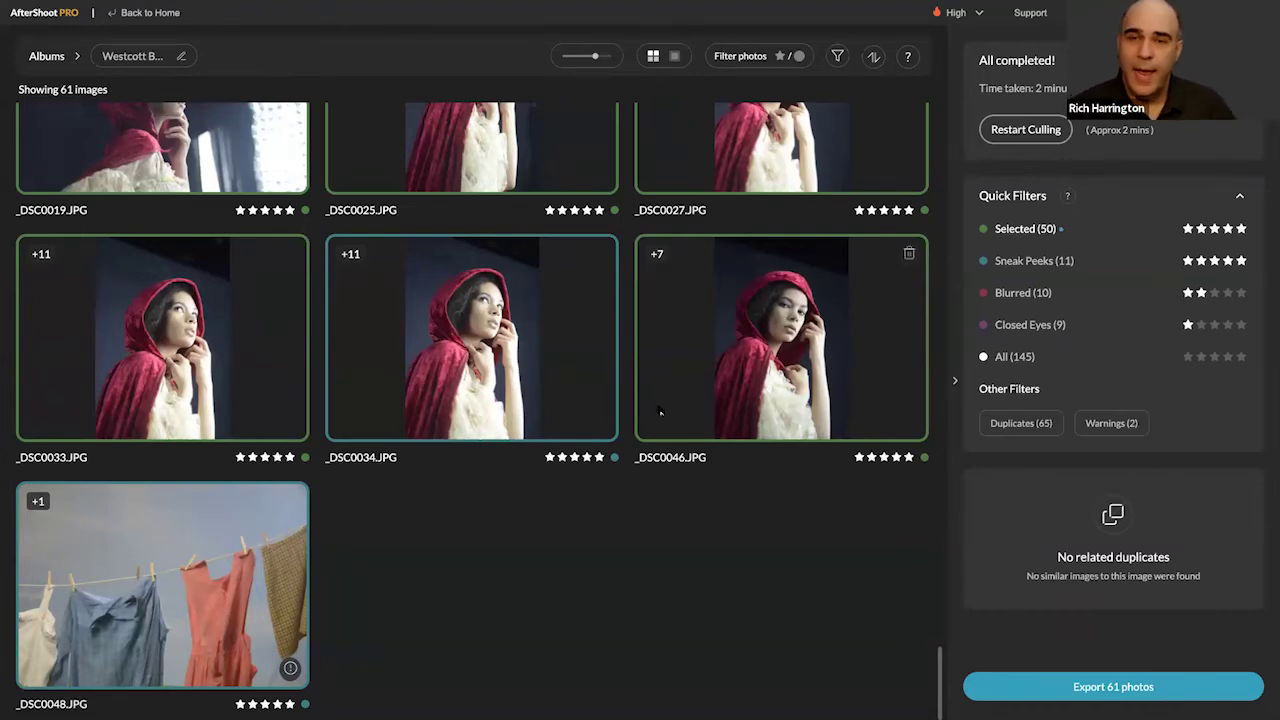
scroll(660, 411, up, 3)
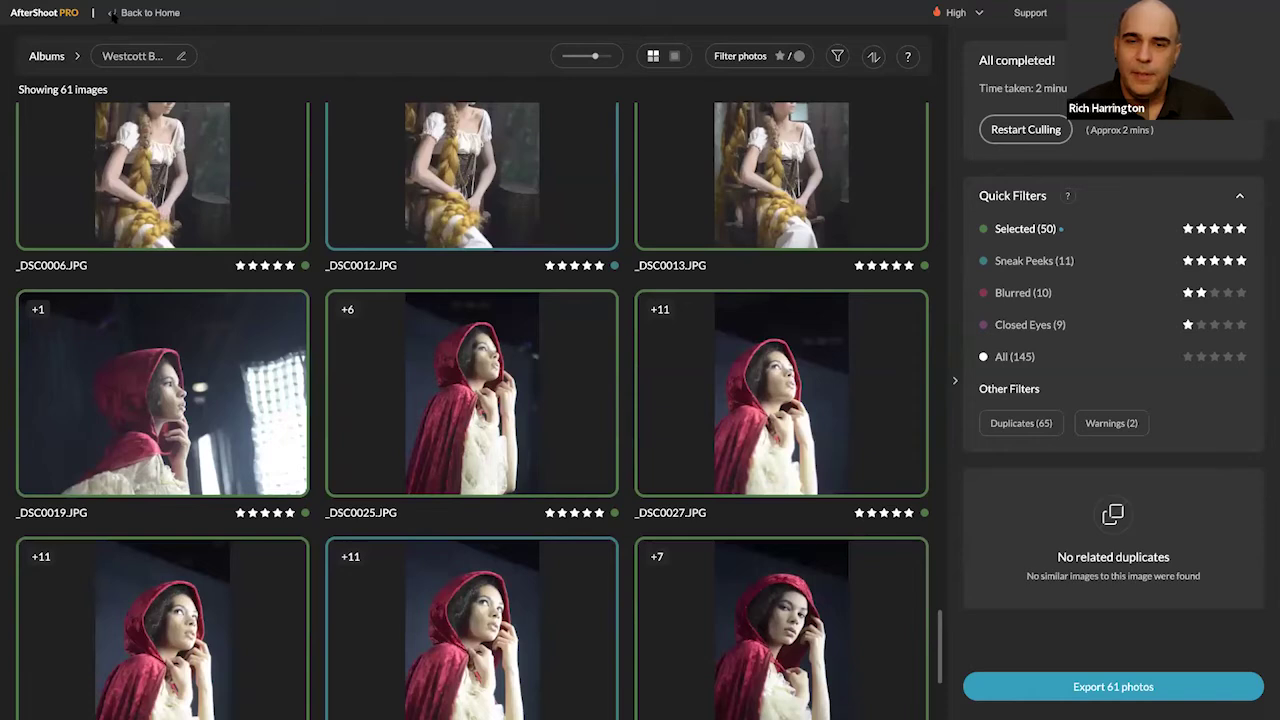
click(146, 14)
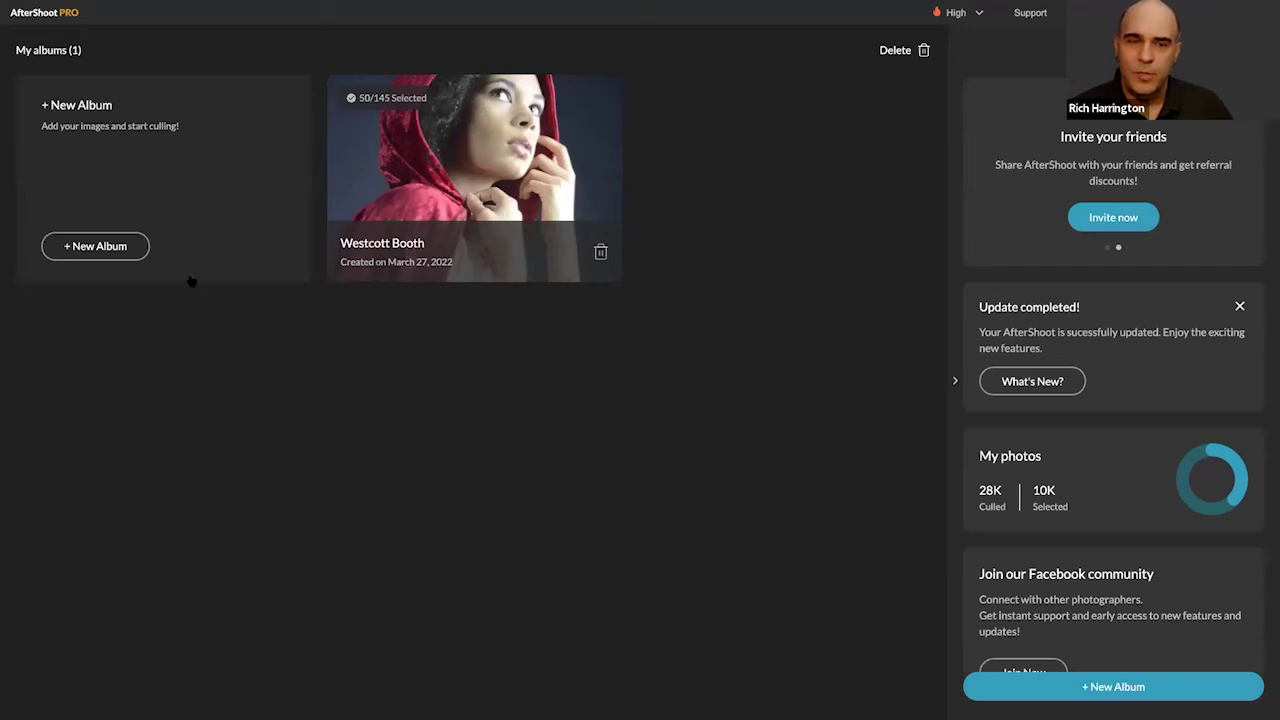
Step: Create a new album and import the Colleen_Eagle folder from _Culling into it
click(124, 252)
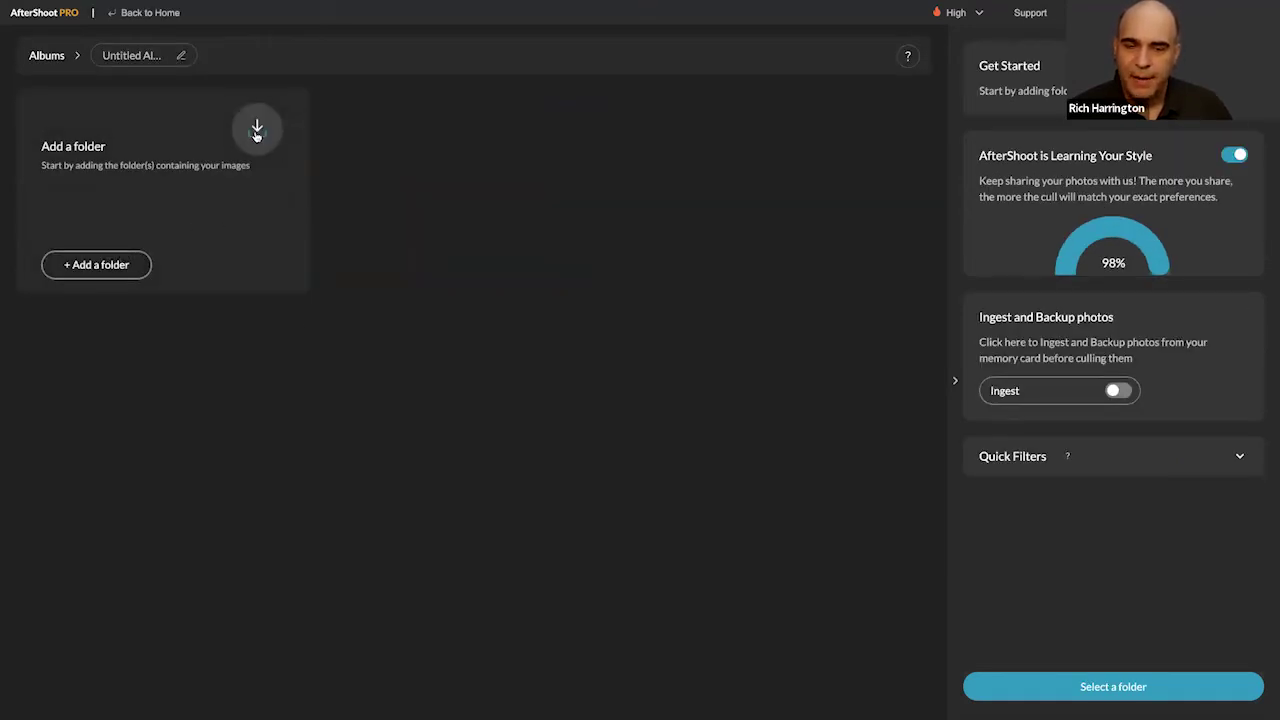
click(256, 130)
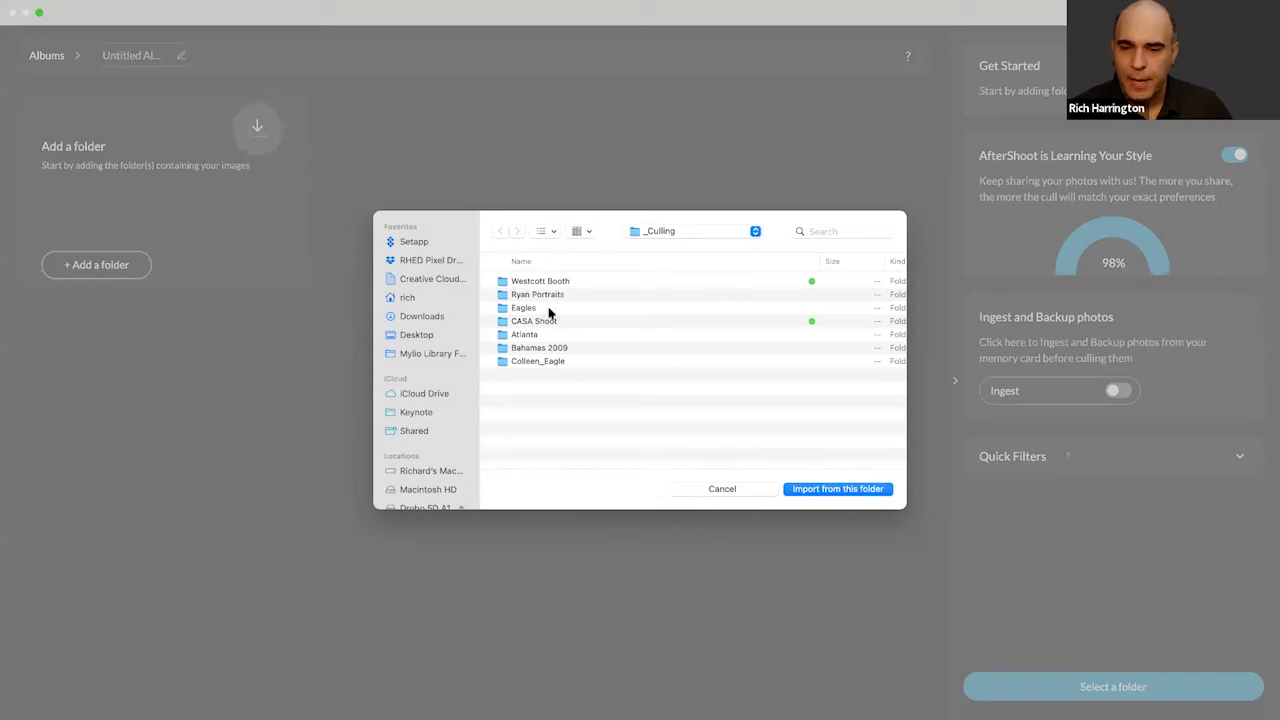
click(557, 362)
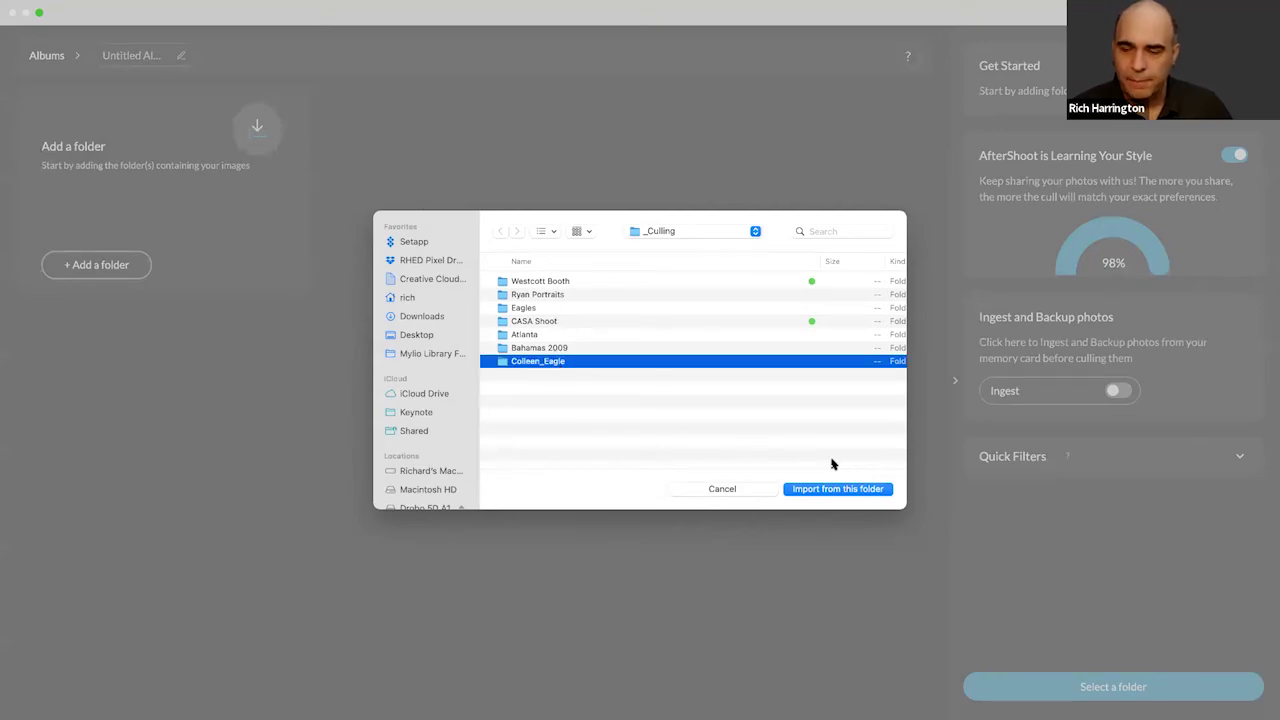
click(840, 490)
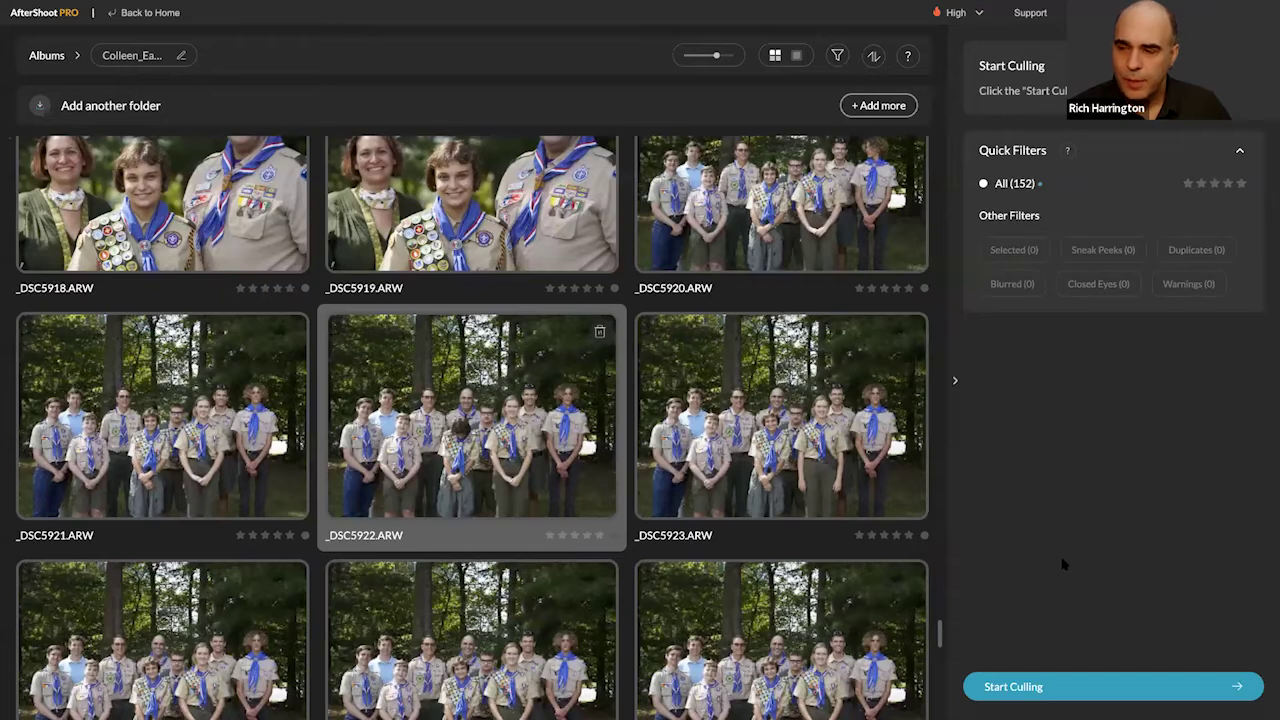
Step: Open the culling preferences for the new album and examine the threshold options for Culling Blurred Photos and Grouping Duplicates
click(1105, 687)
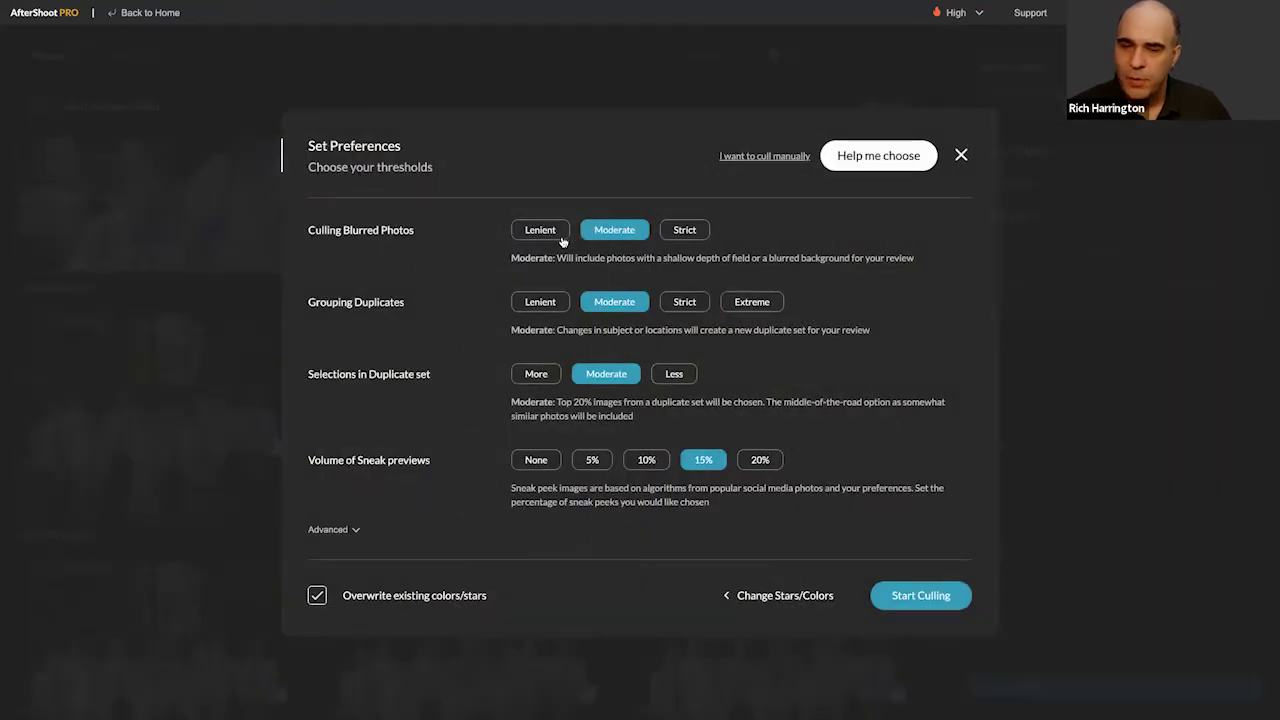
mouse_move(540, 236)
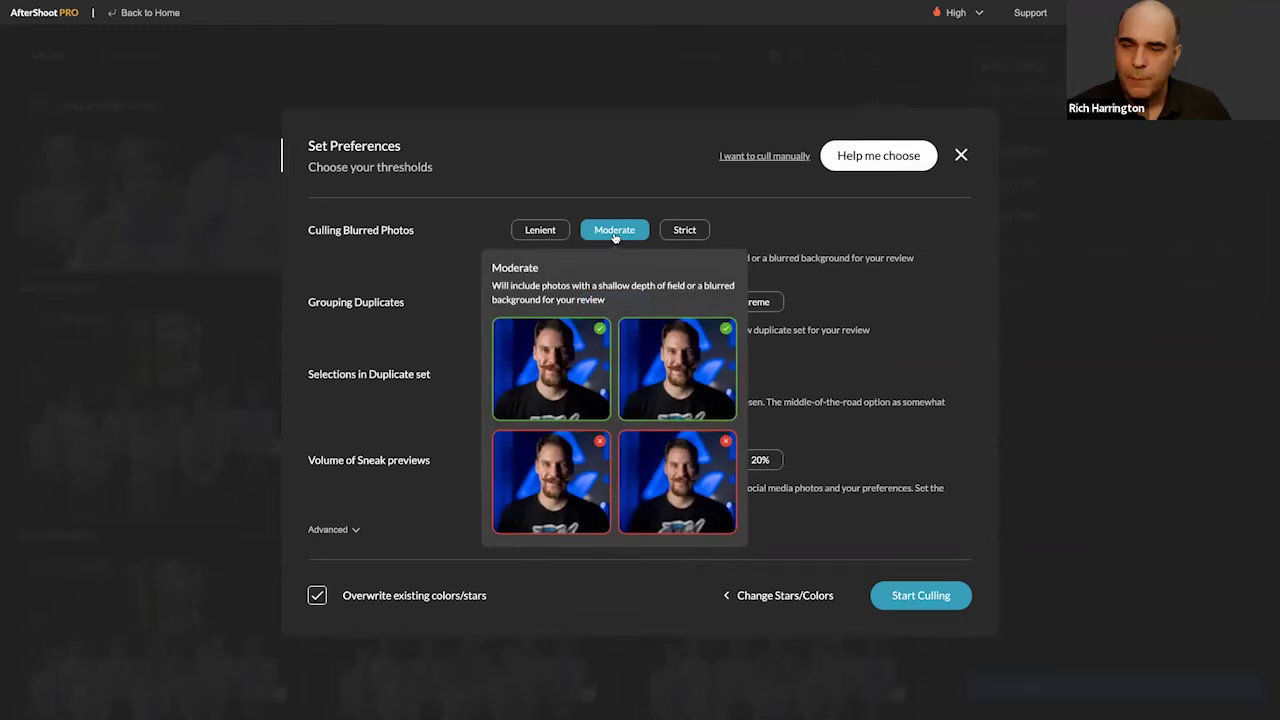
mouse_move(674, 236)
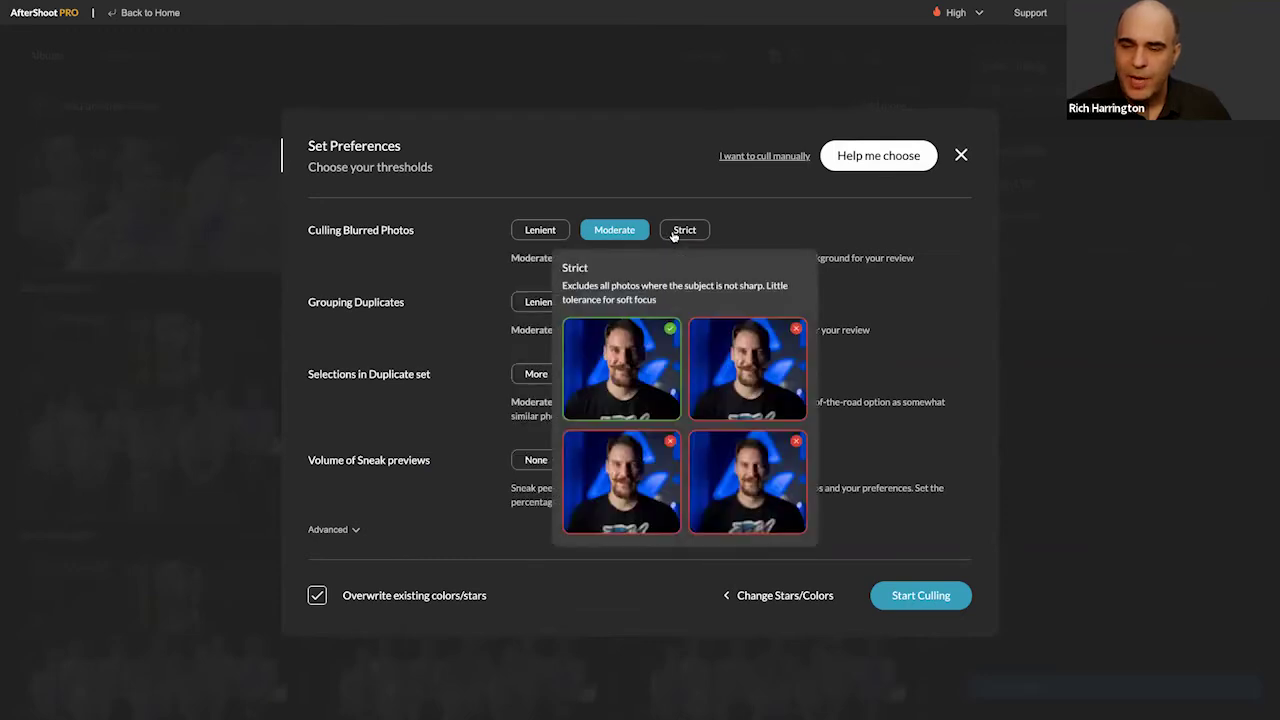
mouse_move(616, 232)
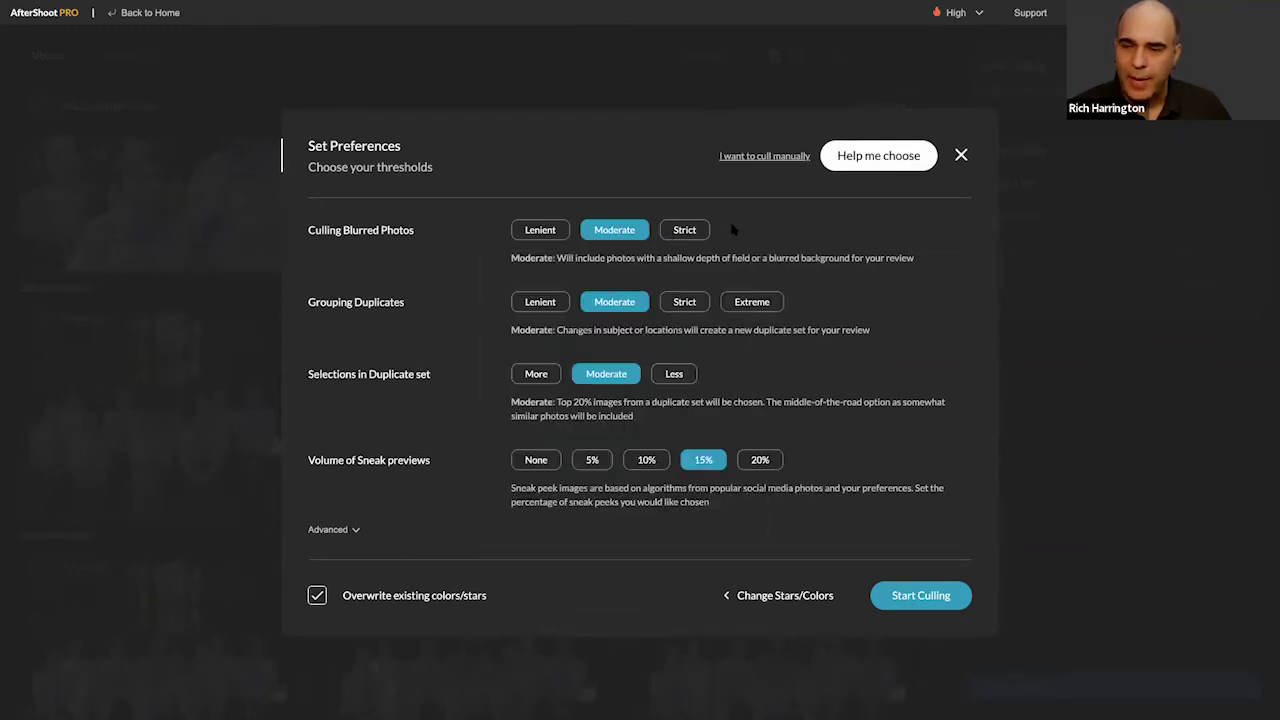
mouse_move(638, 306)
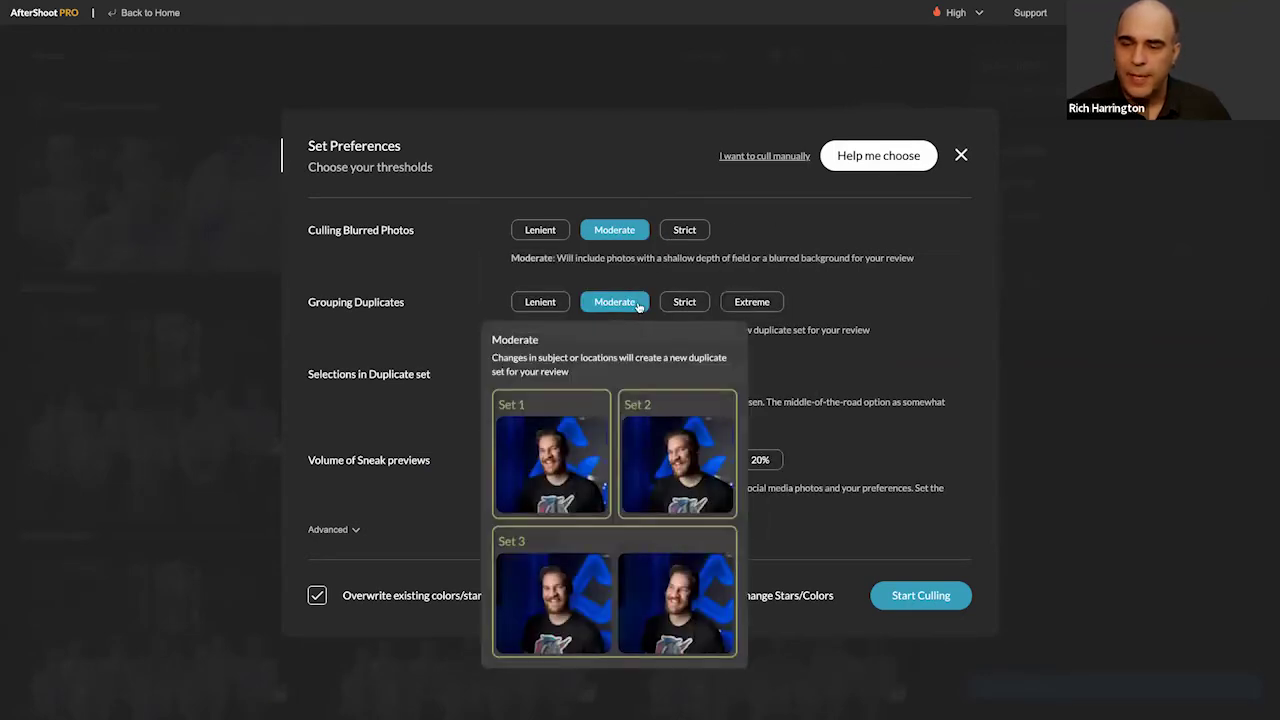
mouse_move(742, 304)
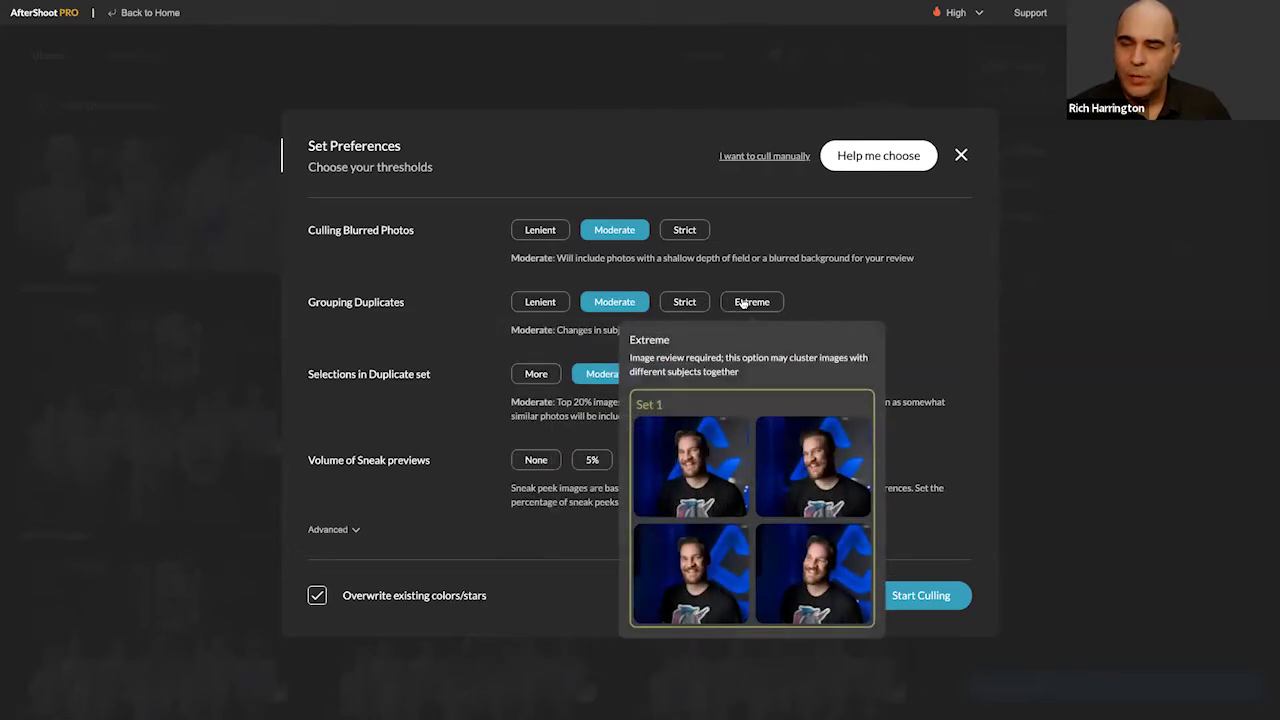
mouse_move(695, 304)
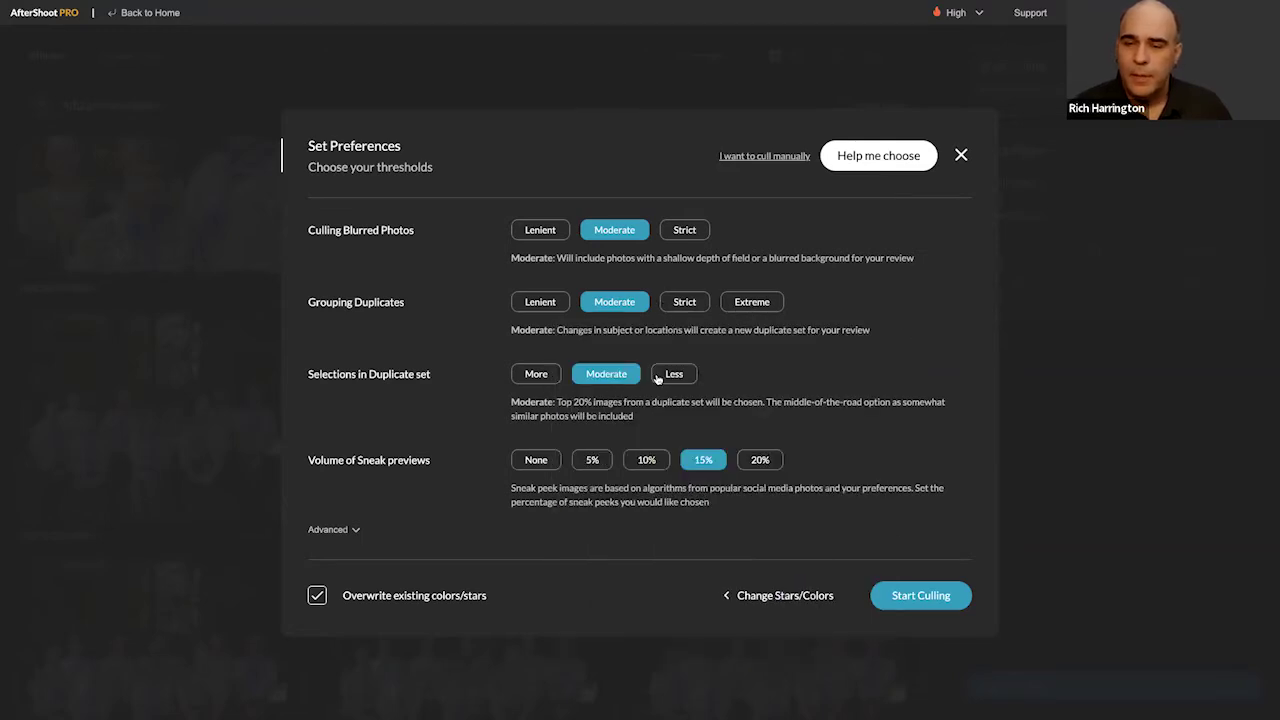
Step: Set Selections in Duplicate set to Less and expand the advanced filter options
mouse_move(607, 375)
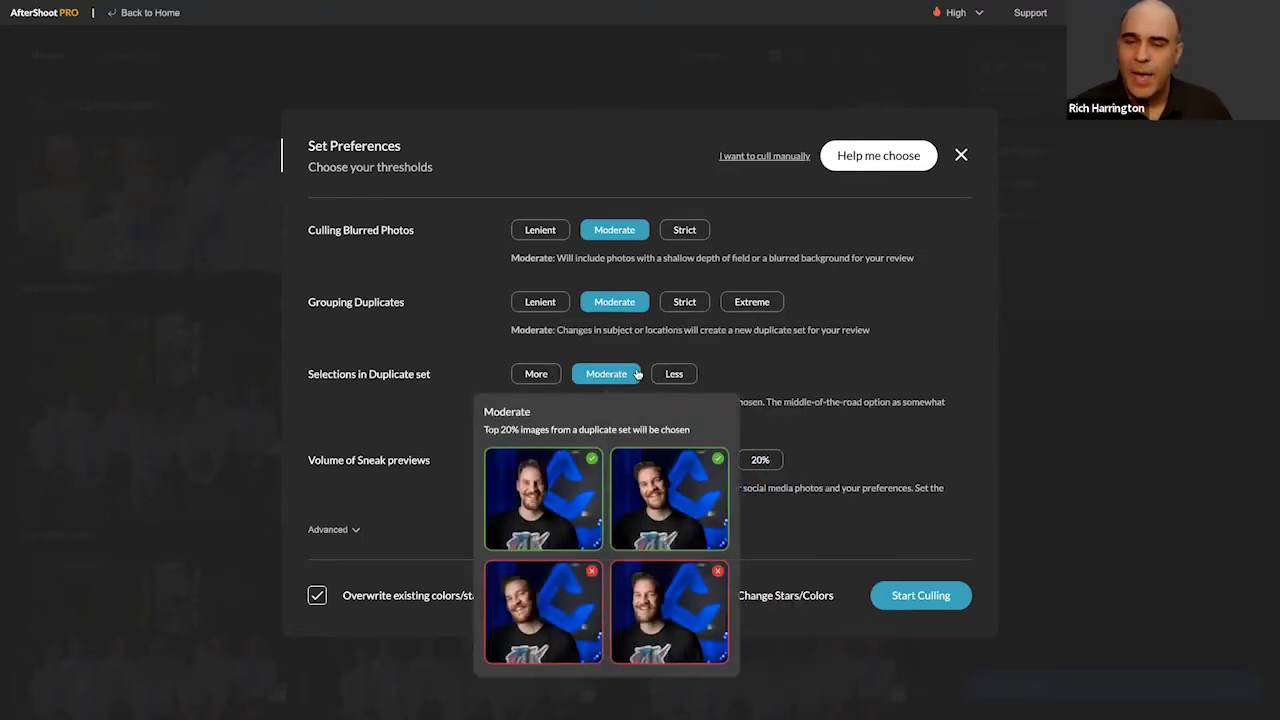
mouse_move(669, 375)
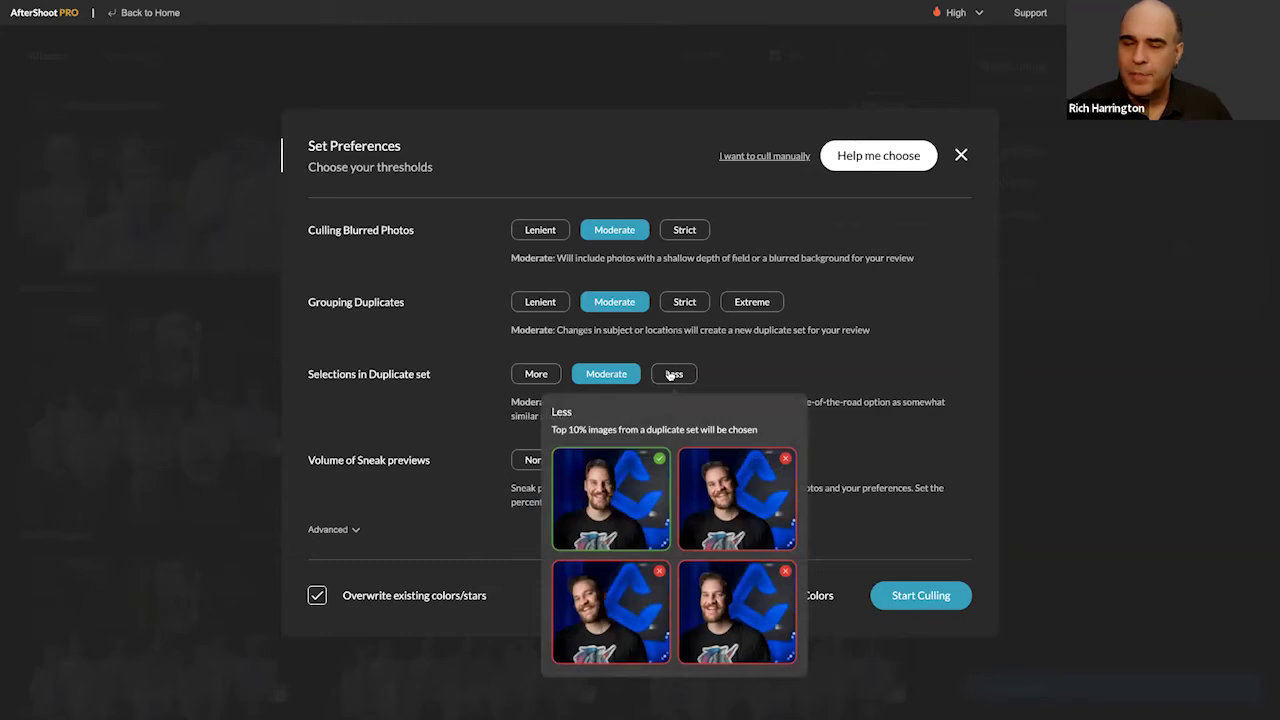
click(670, 375)
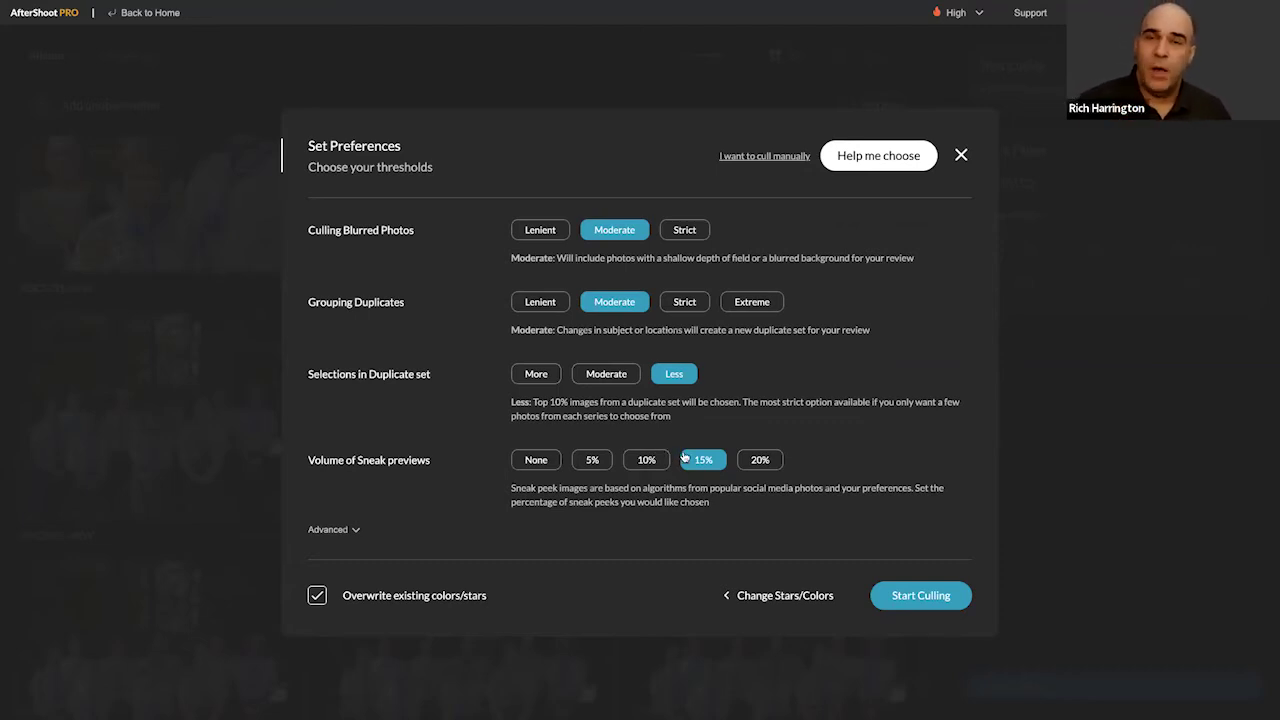
click(354, 532)
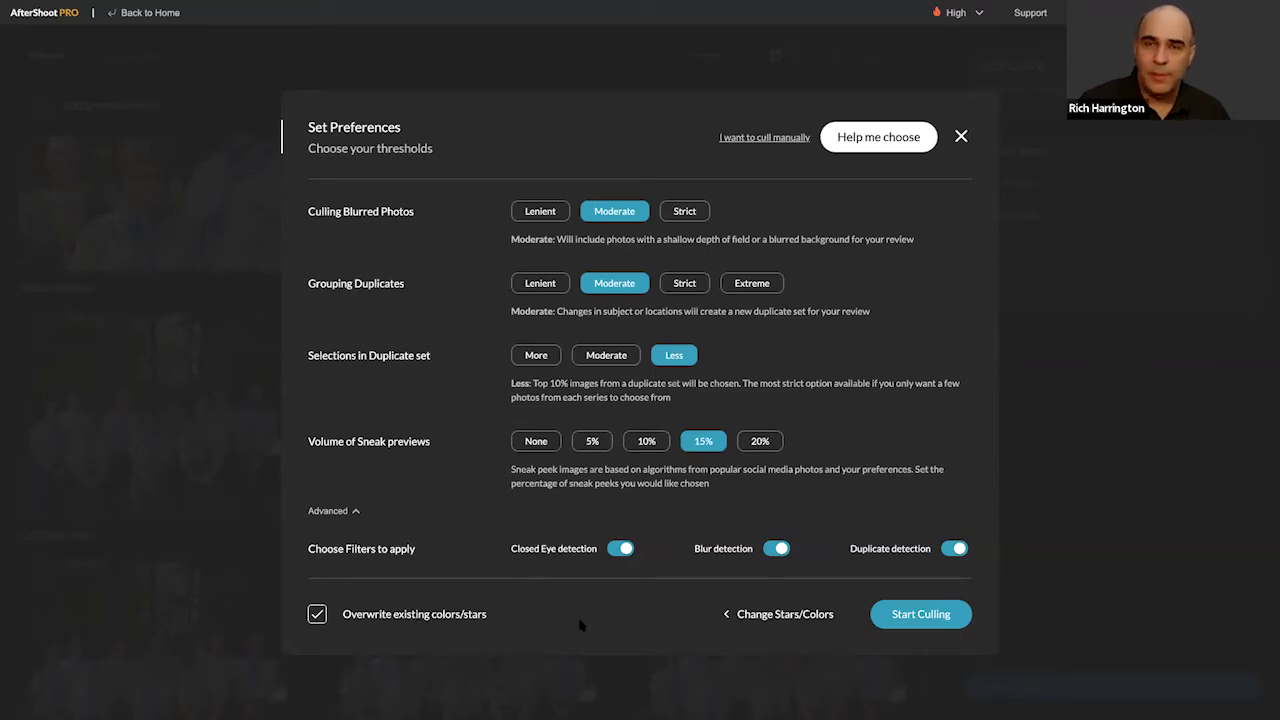
click(826, 615)
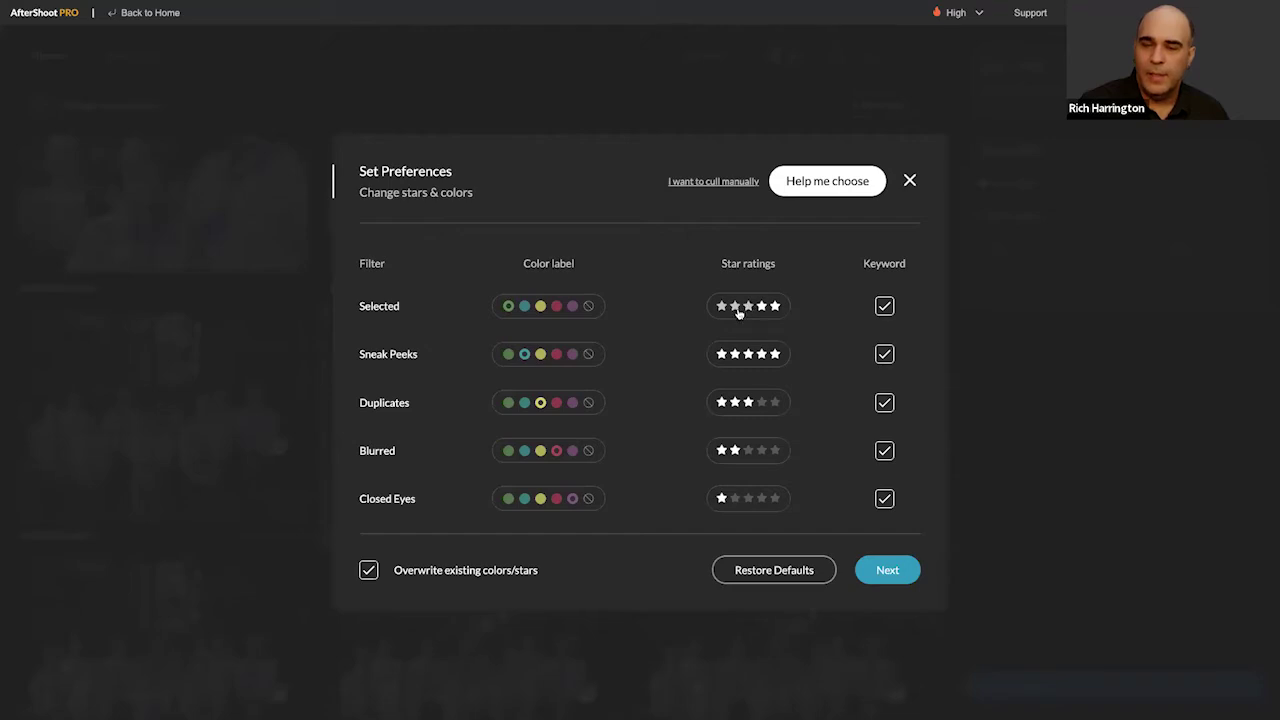
click(773, 353)
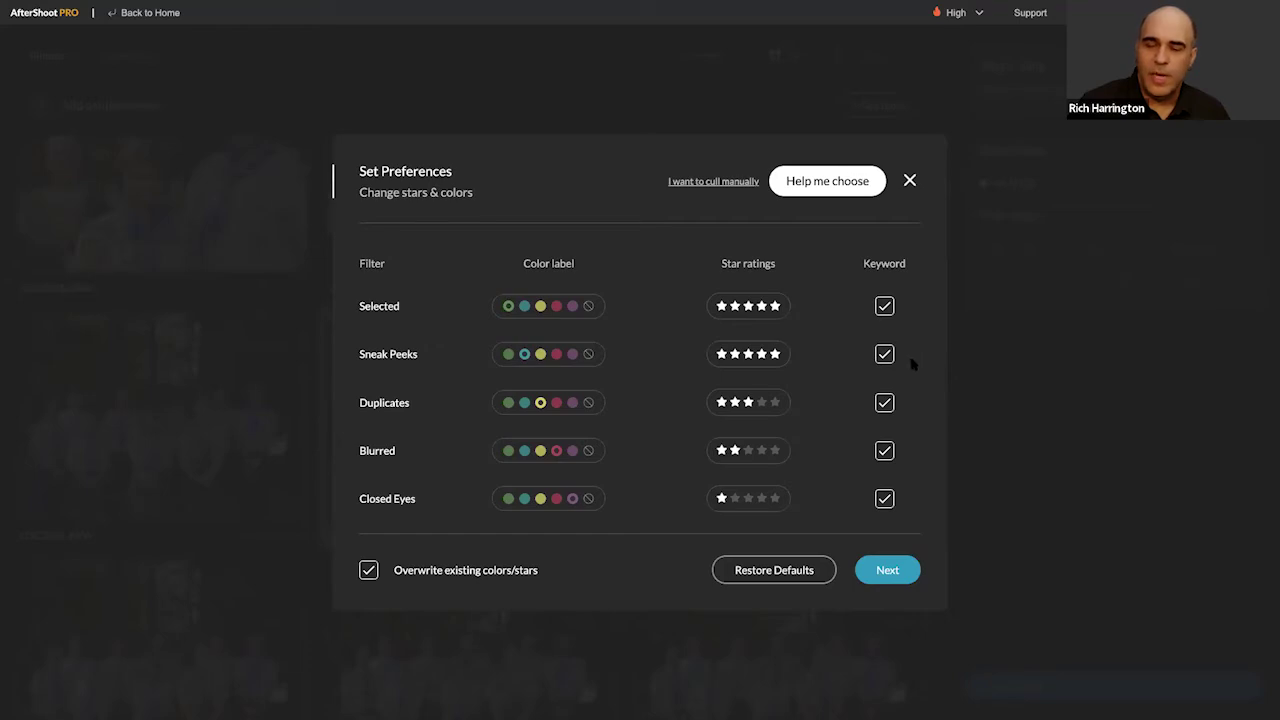
click(903, 570)
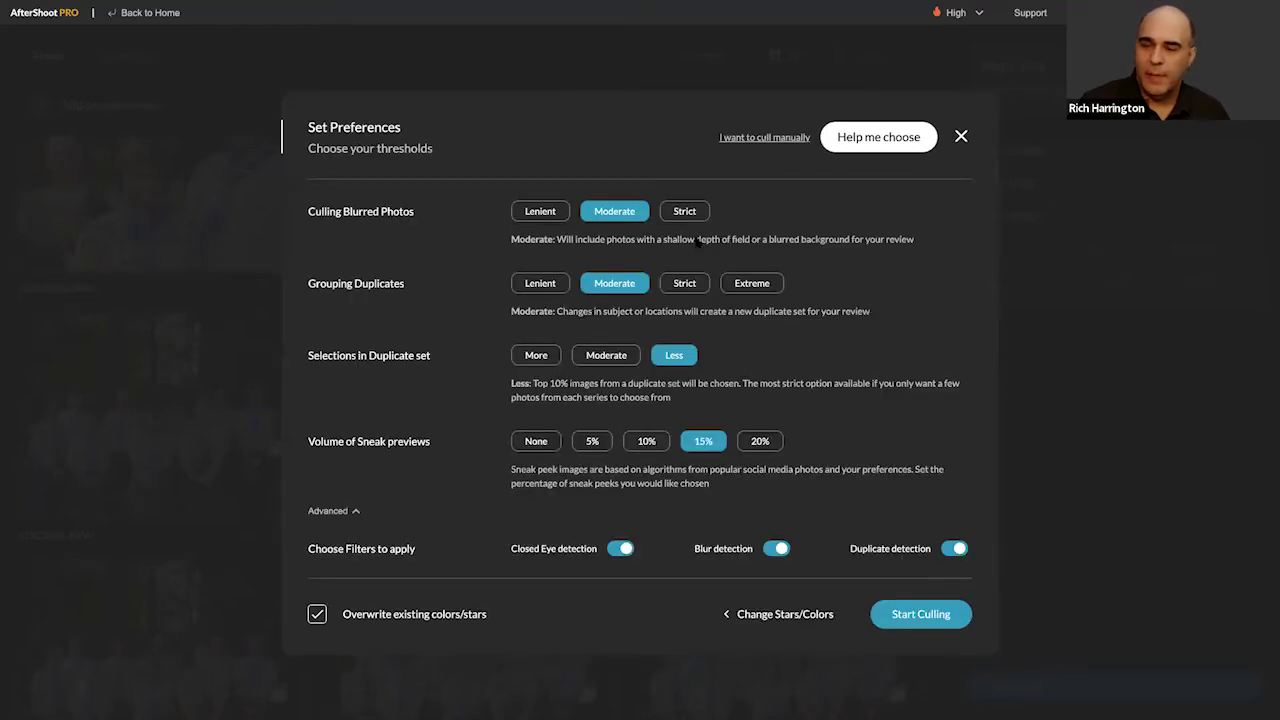
click(921, 613)
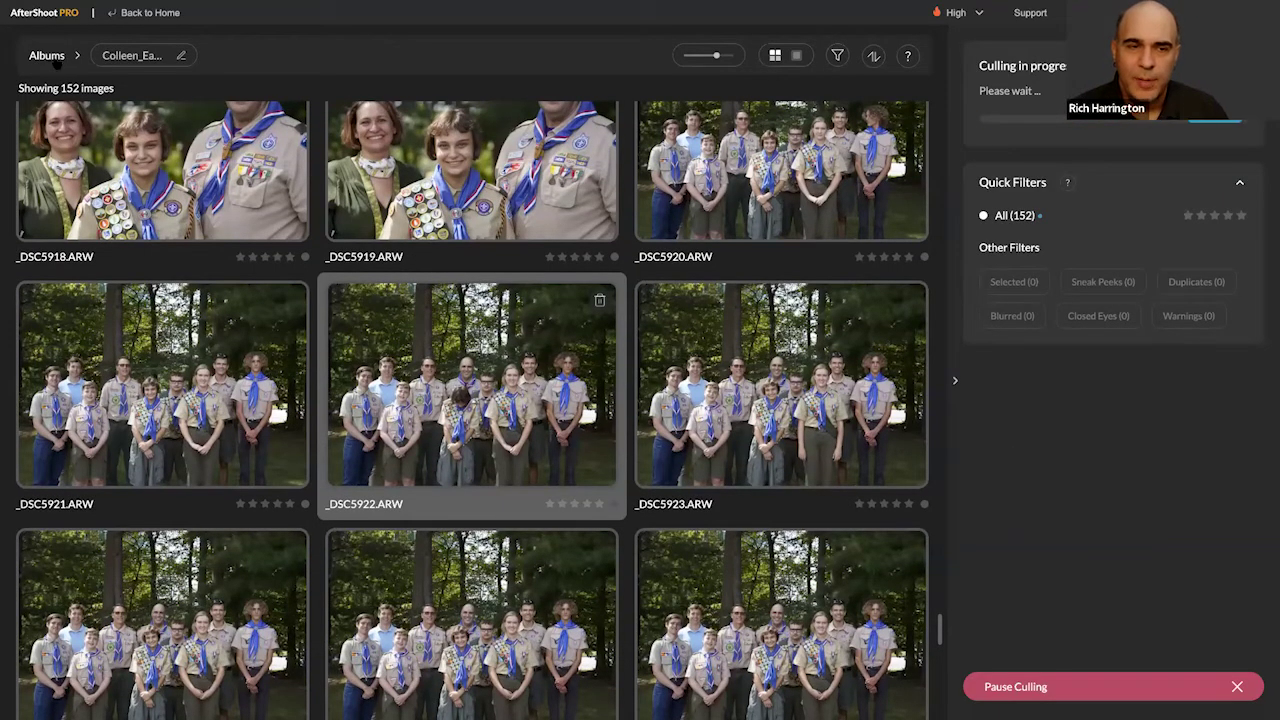
Step: Create another new album and import the Bahamas 2009 folder from _Culling into it
click(47, 56)
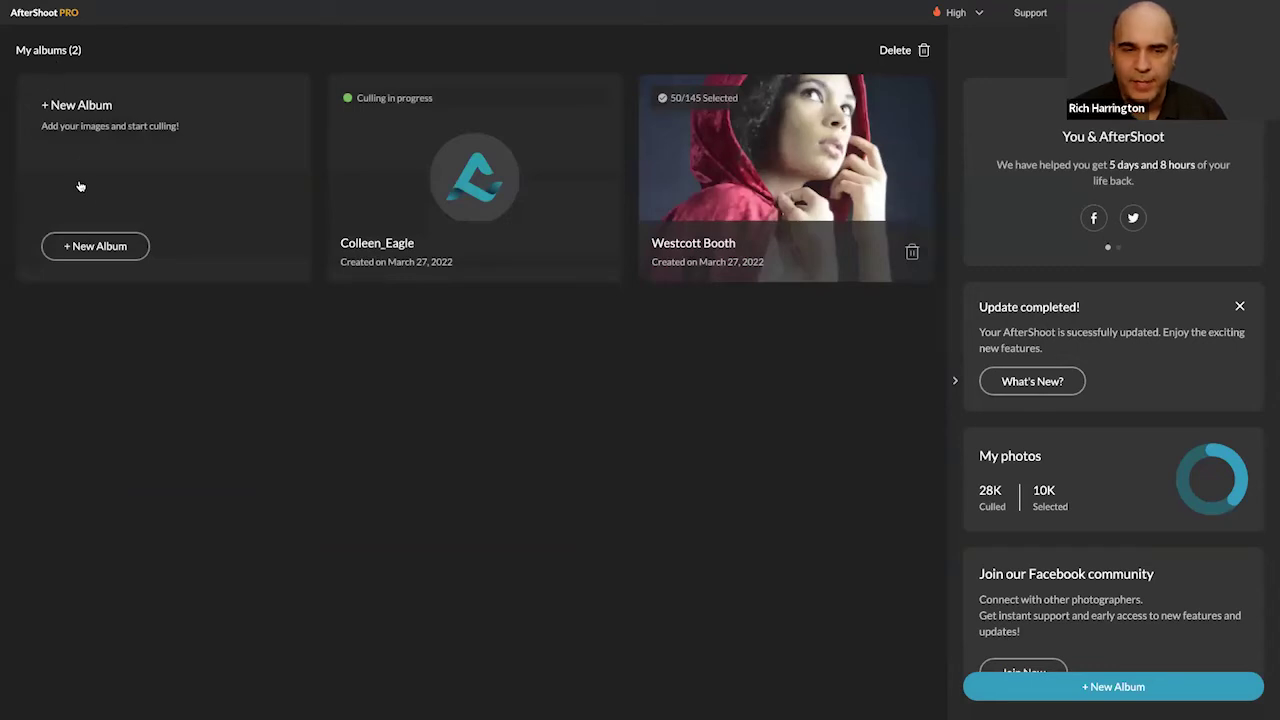
click(100, 246)
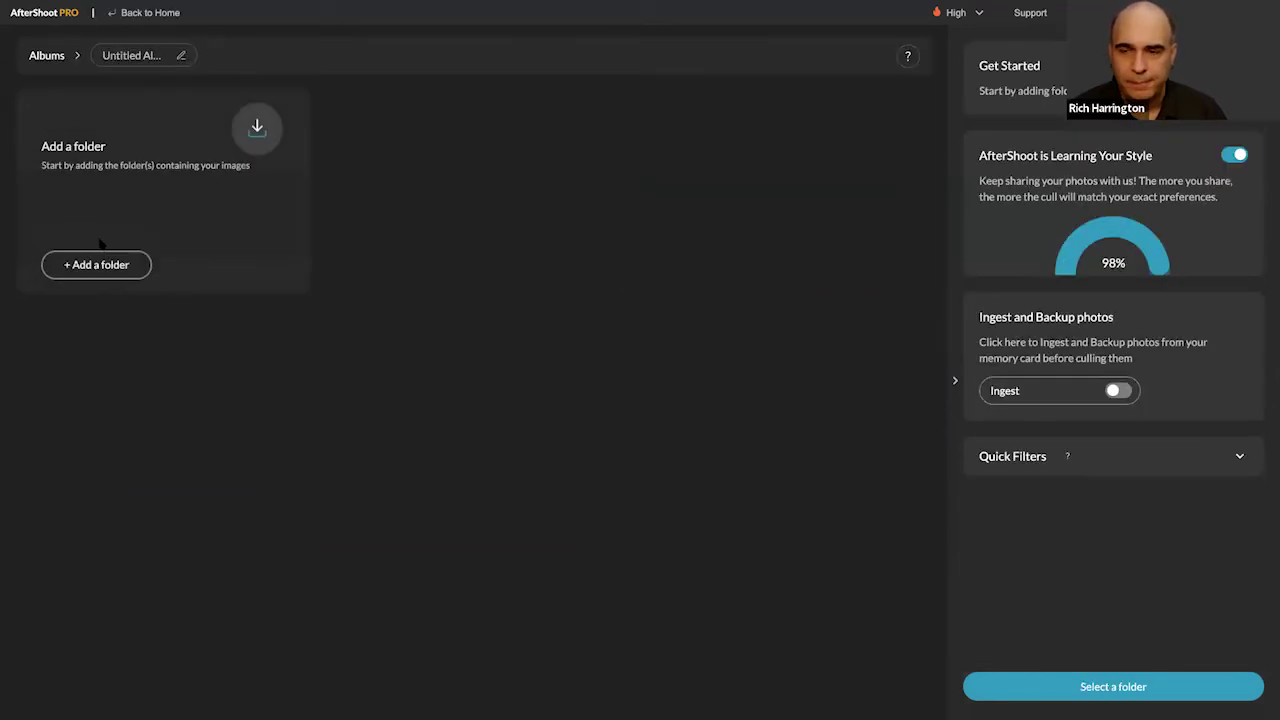
click(257, 130)
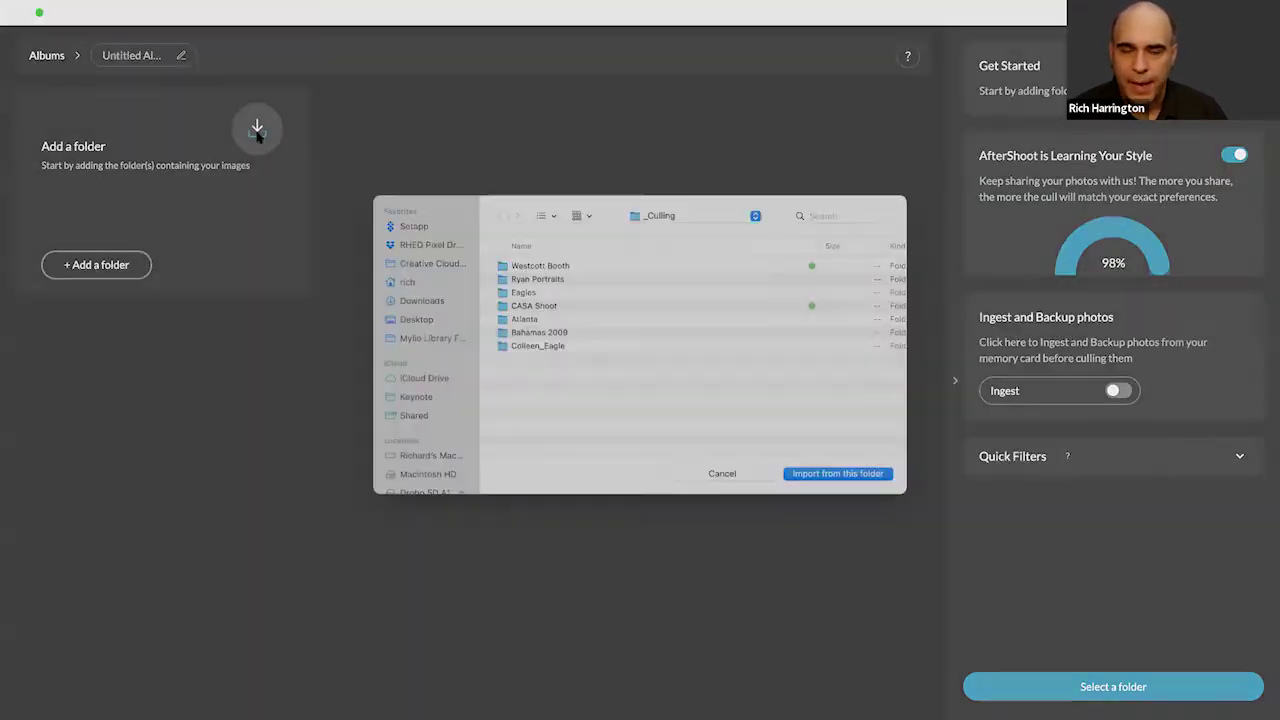
click(553, 345)
click(824, 489)
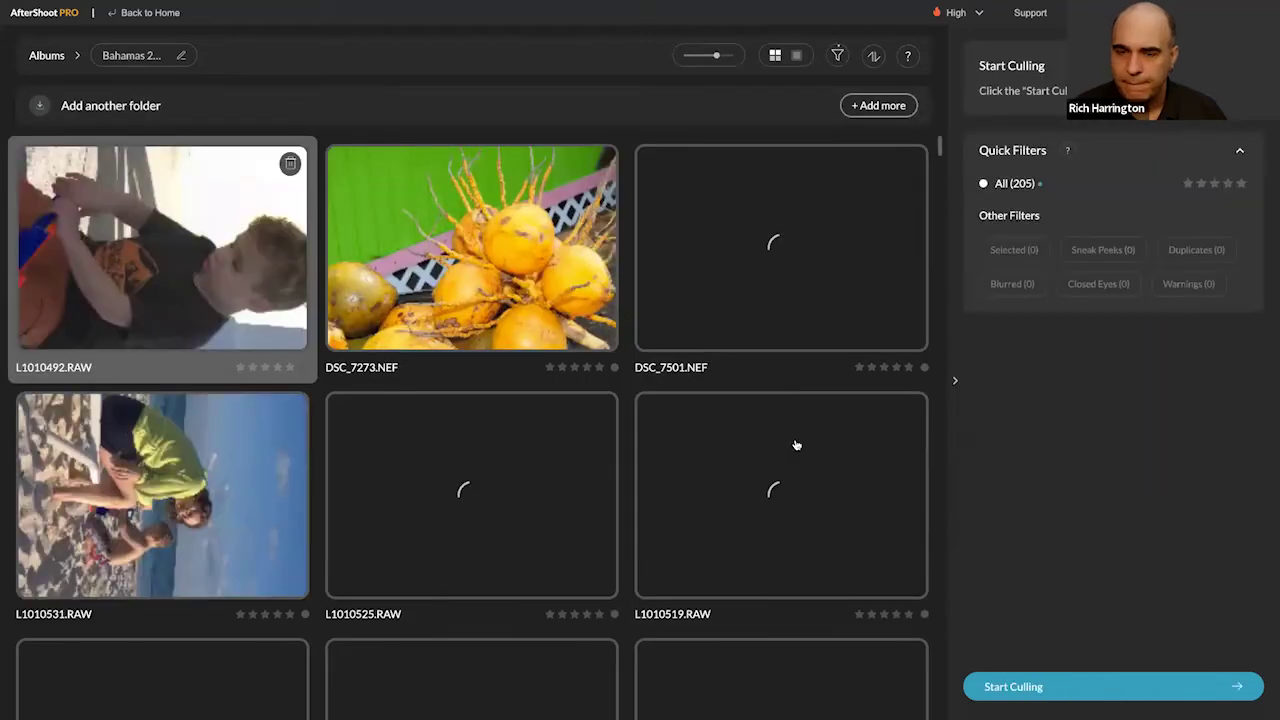
Step: Look through the imported Bahamas 2009 photos to judge how varied the shots are before culling
scroll(787, 443, down, 1)
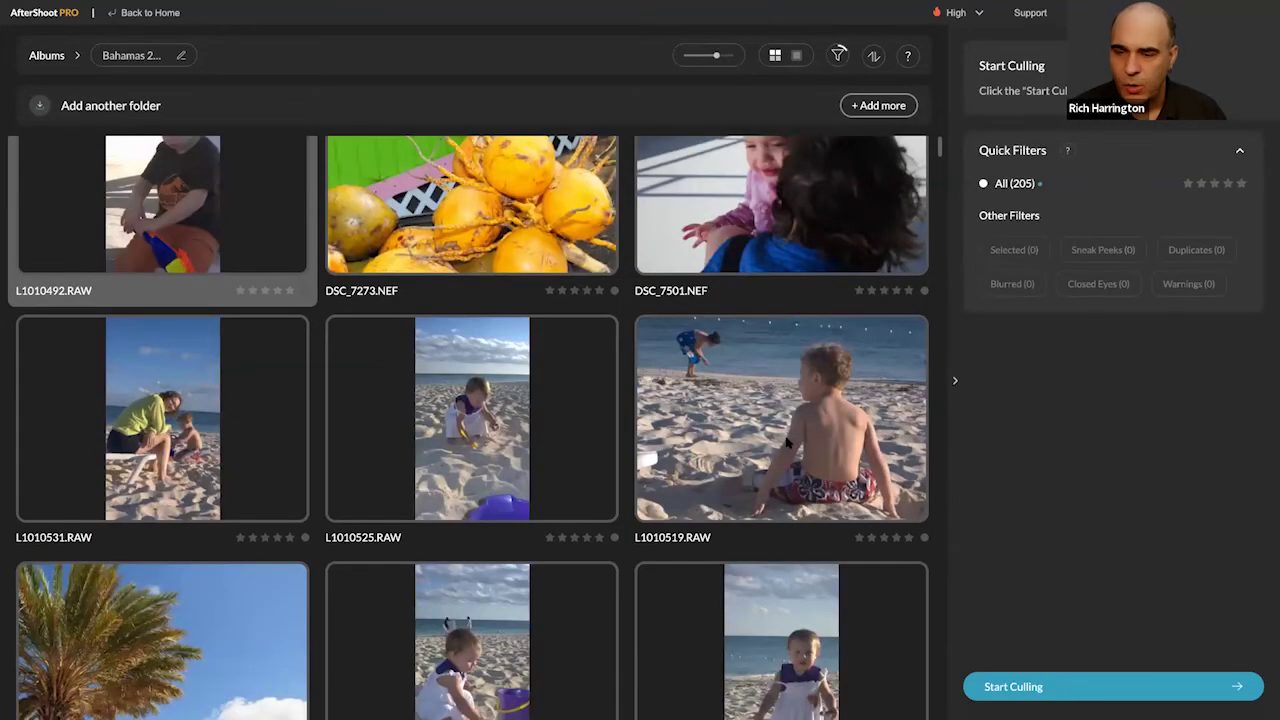
scroll(787, 443, down, 3)
scroll(481, 358, up, 3)
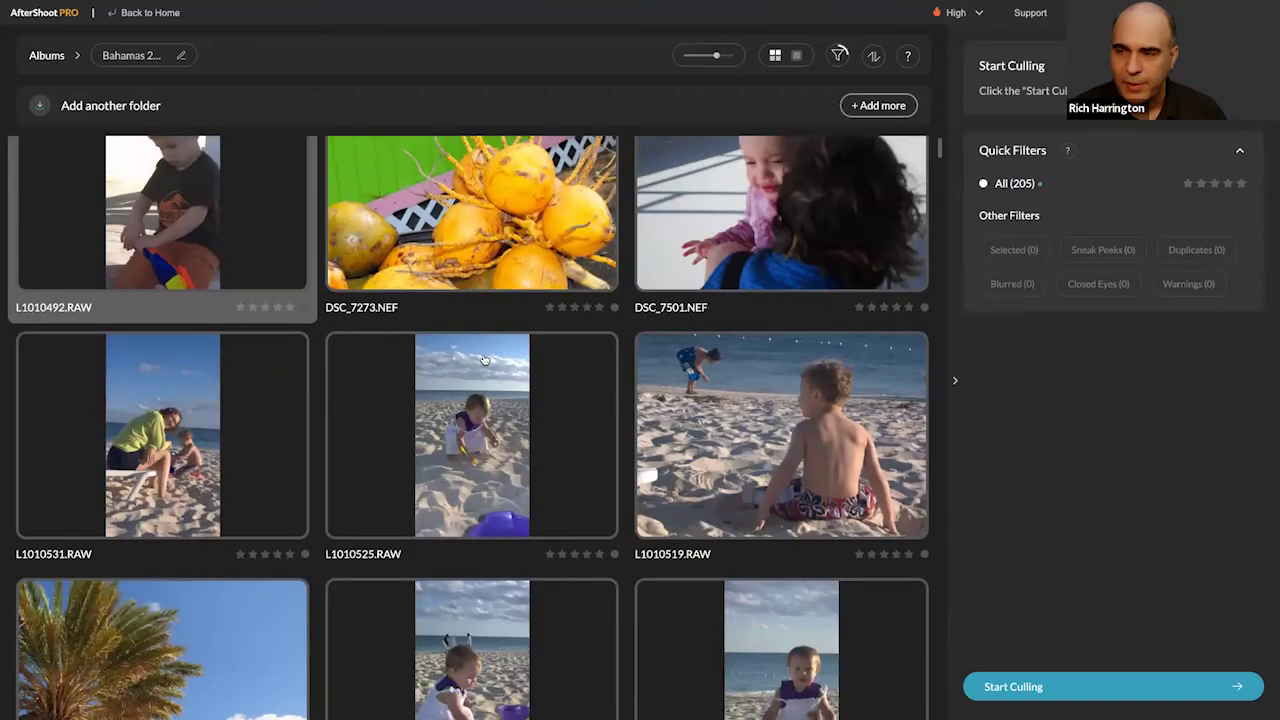
scroll(483, 358, up, 1)
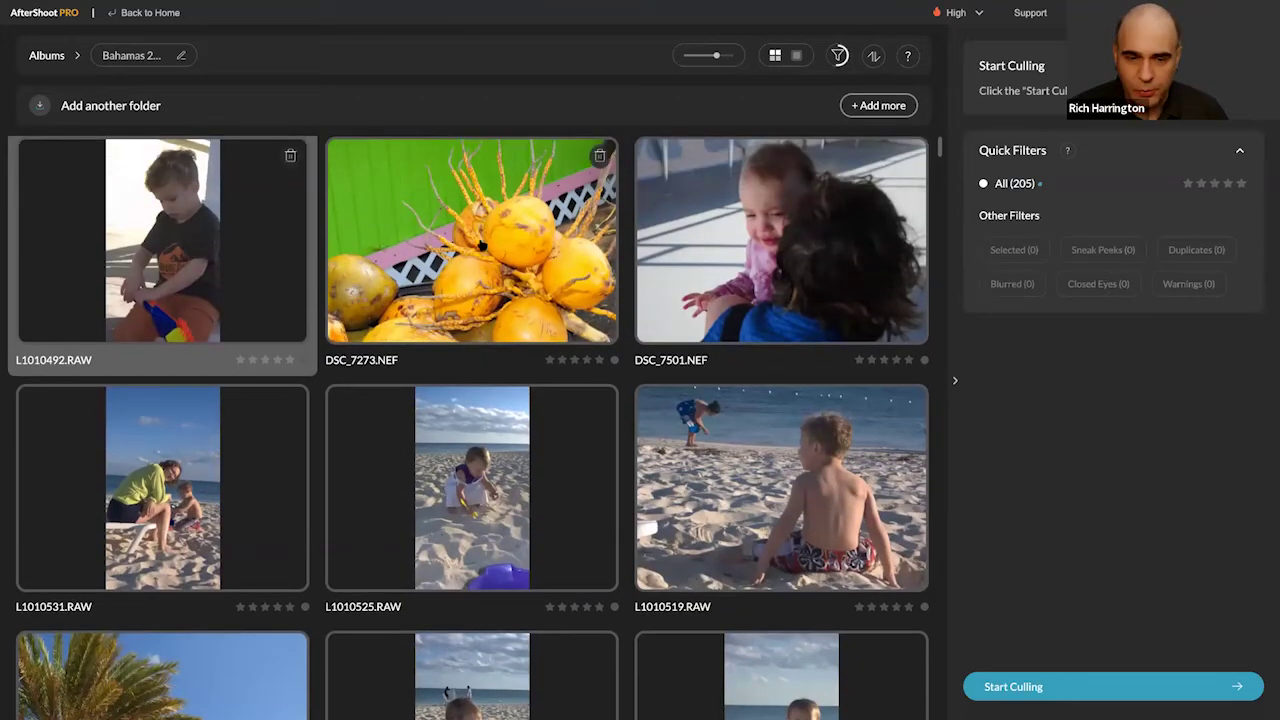
scroll(481, 244, up, 1)
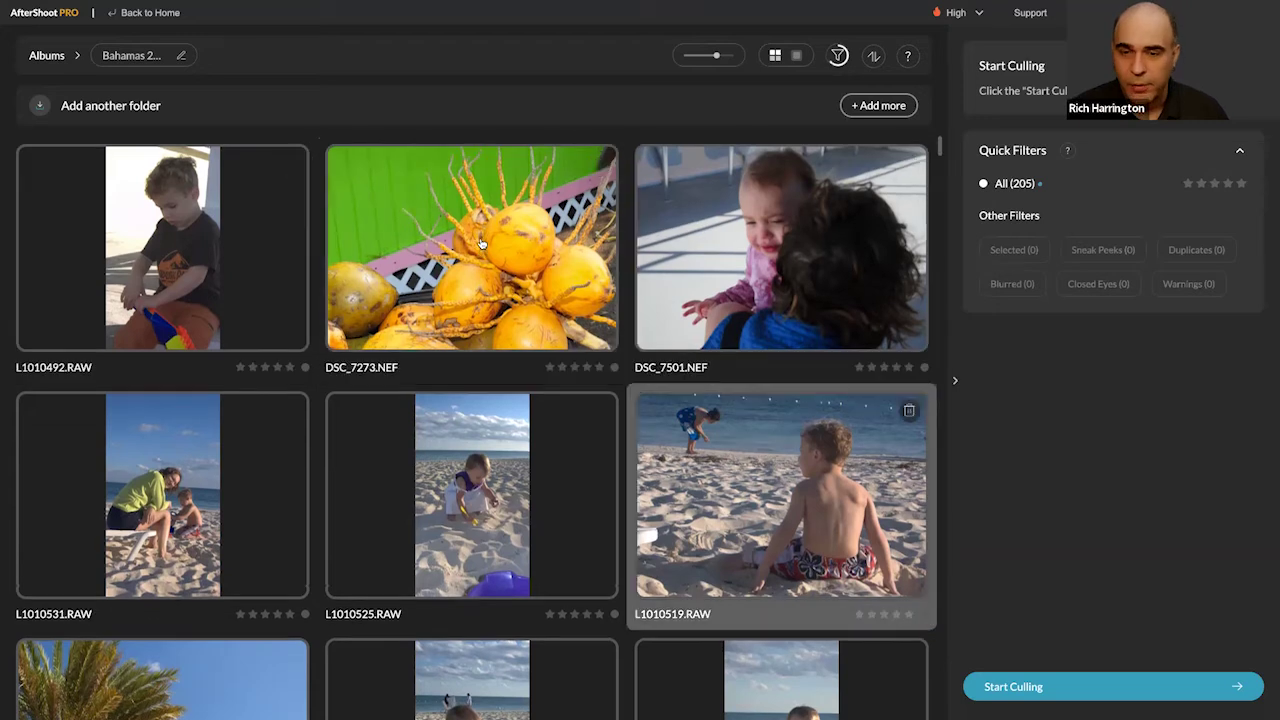
key(Left)
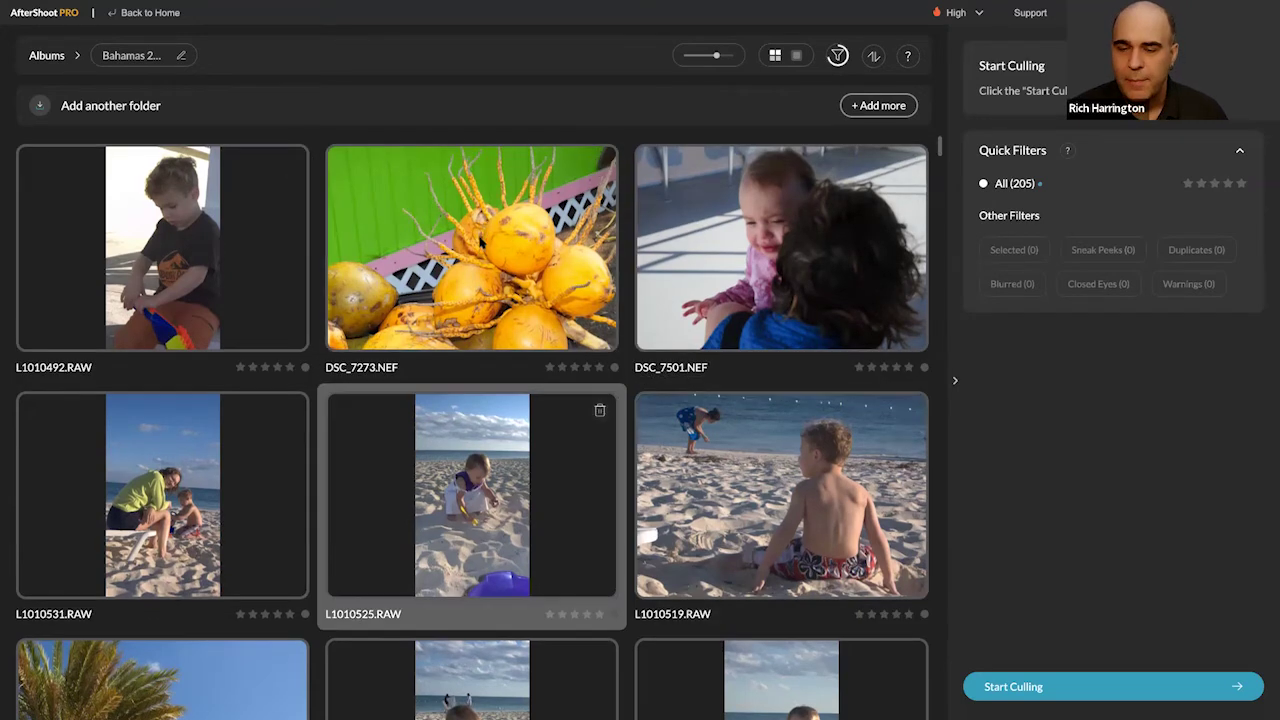
scroll(481, 244, down, 2)
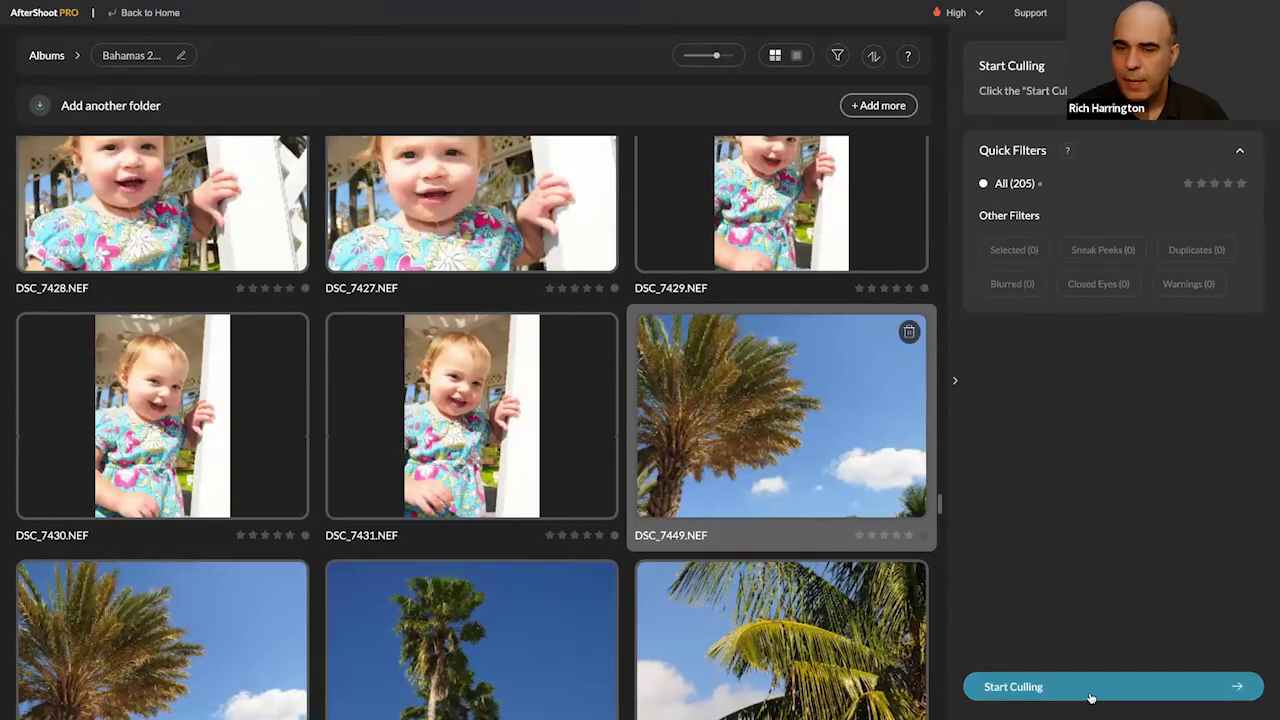
Step: Start culling the Bahamas 2009 album with Grouping Duplicates set to Strict and Selections in Duplicate set to Moderate
click(1083, 690)
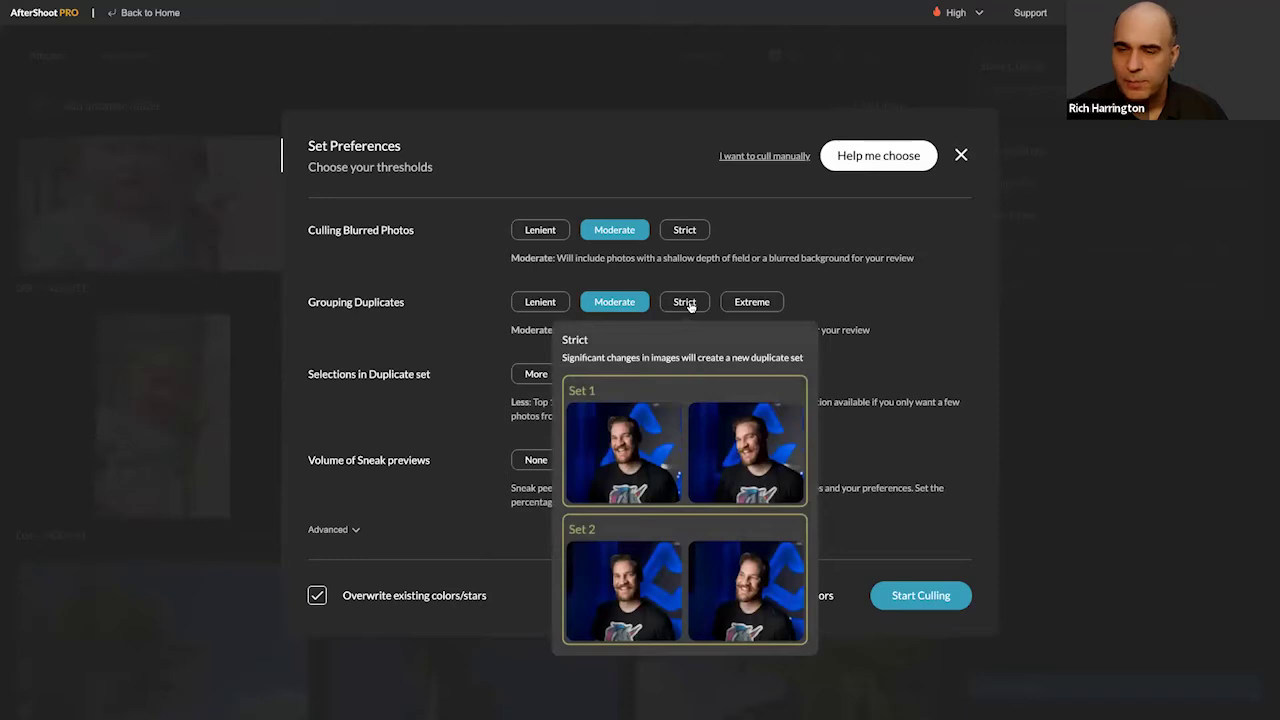
click(688, 303)
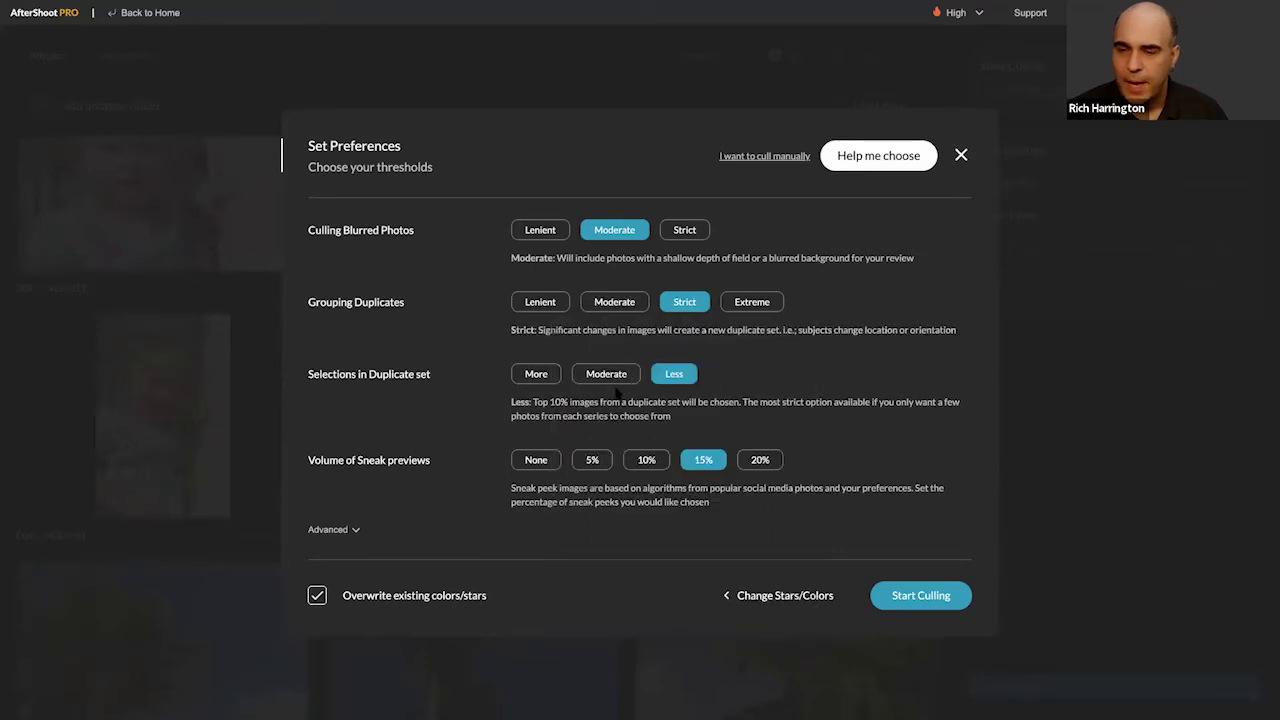
mouse_move(600, 375)
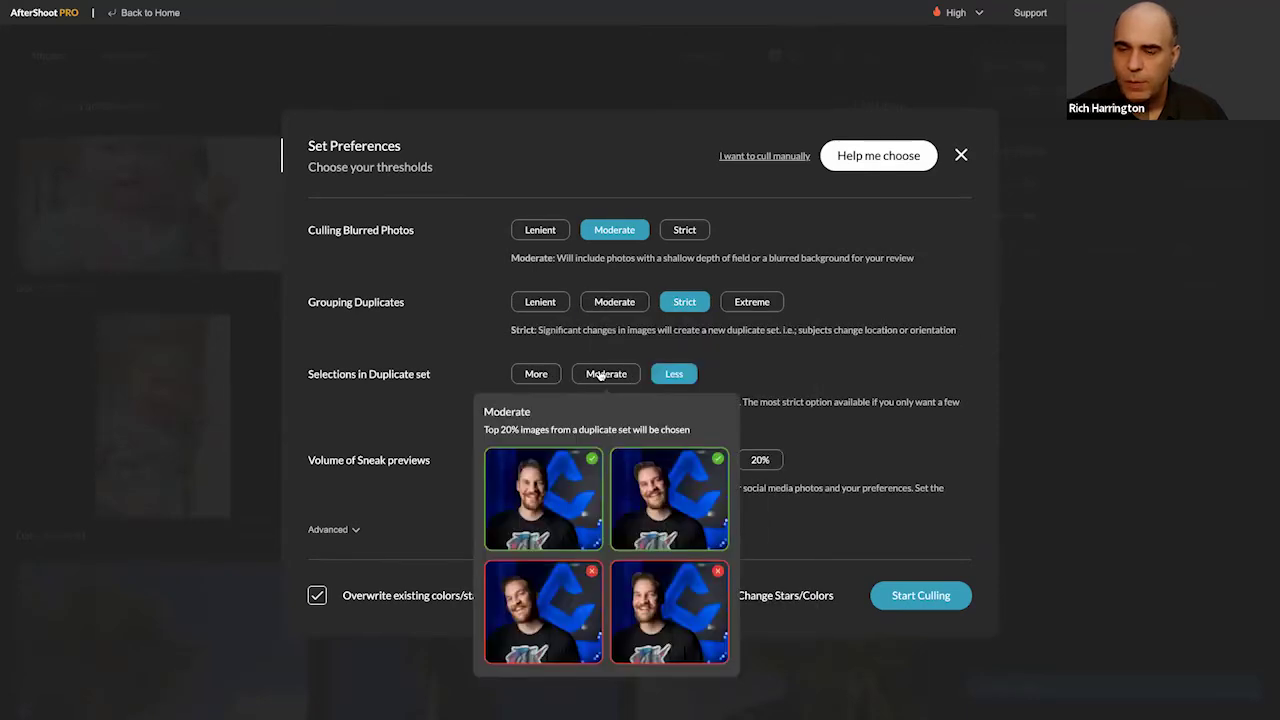
click(600, 375)
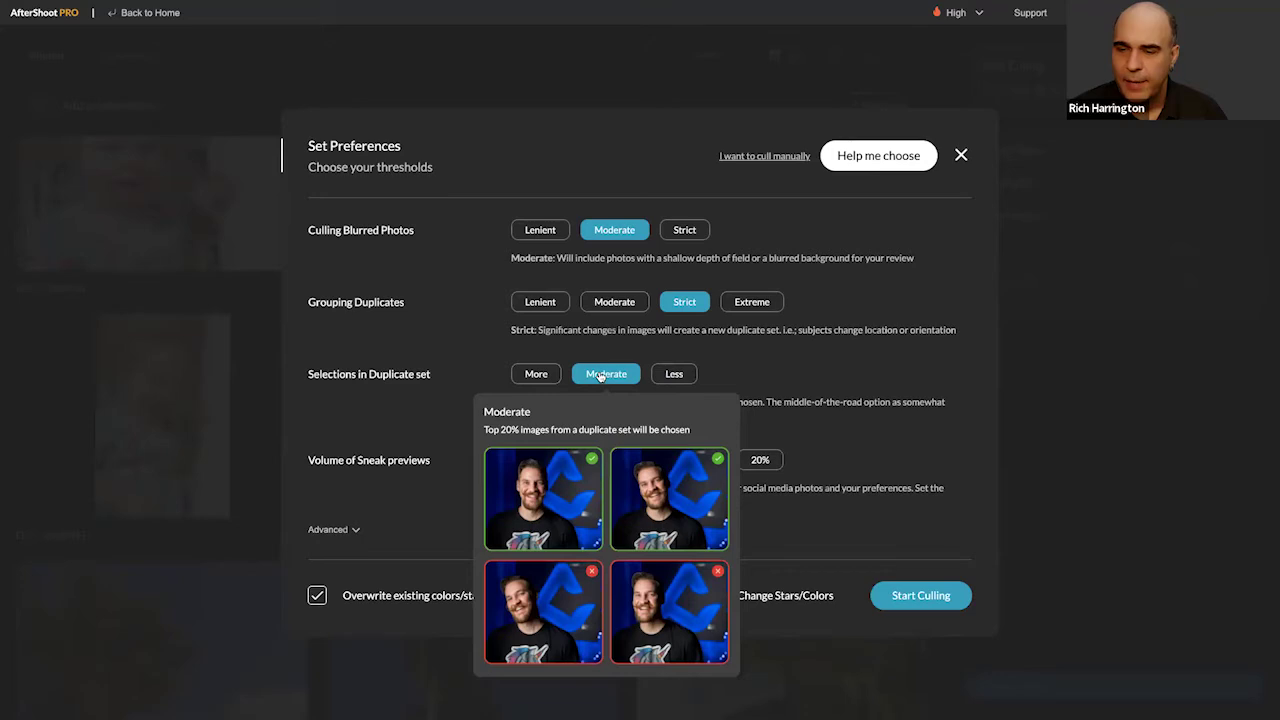
mouse_move(667, 301)
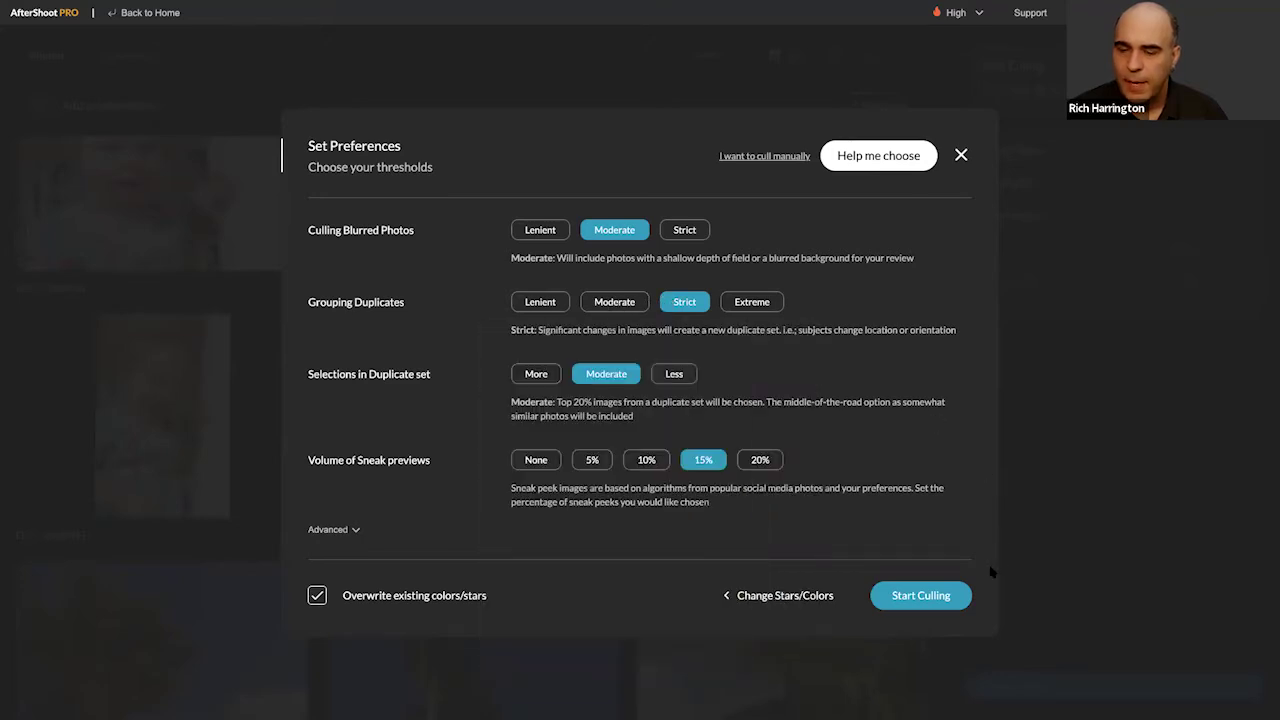
click(929, 595)
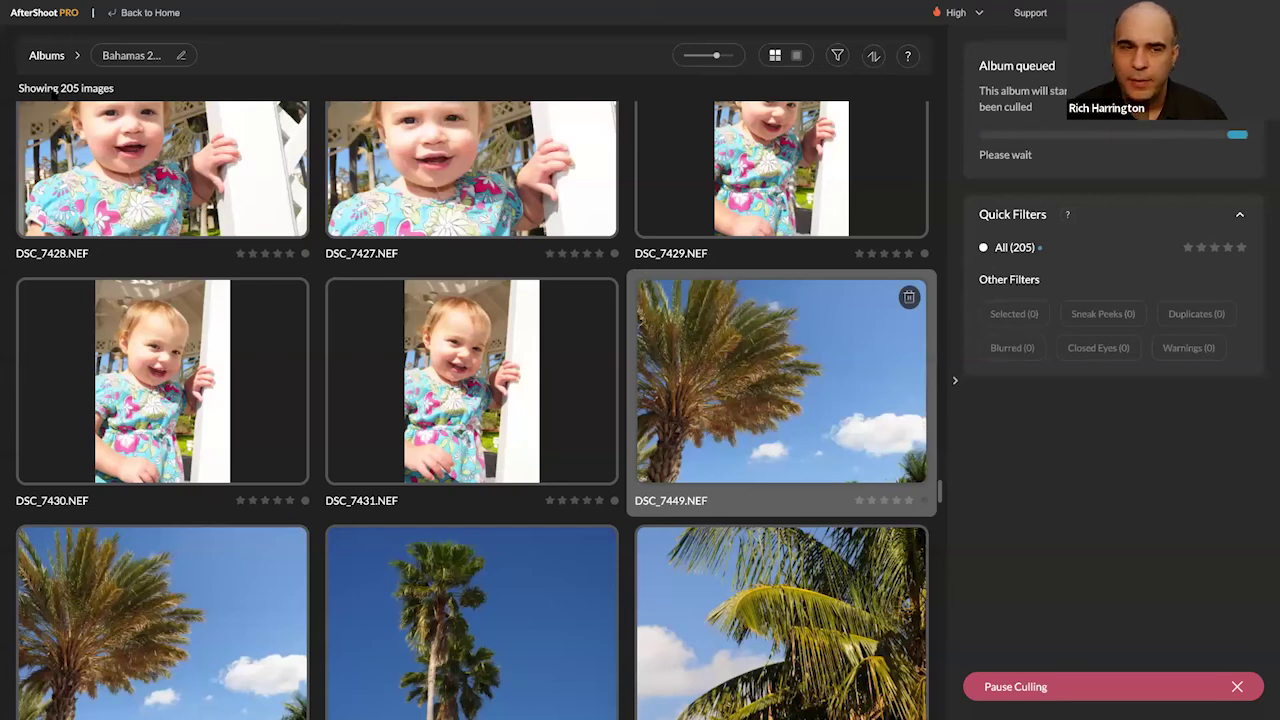
Step: Dismiss the update notice on the albums overview and open the Westcott Booth album
click(46, 60)
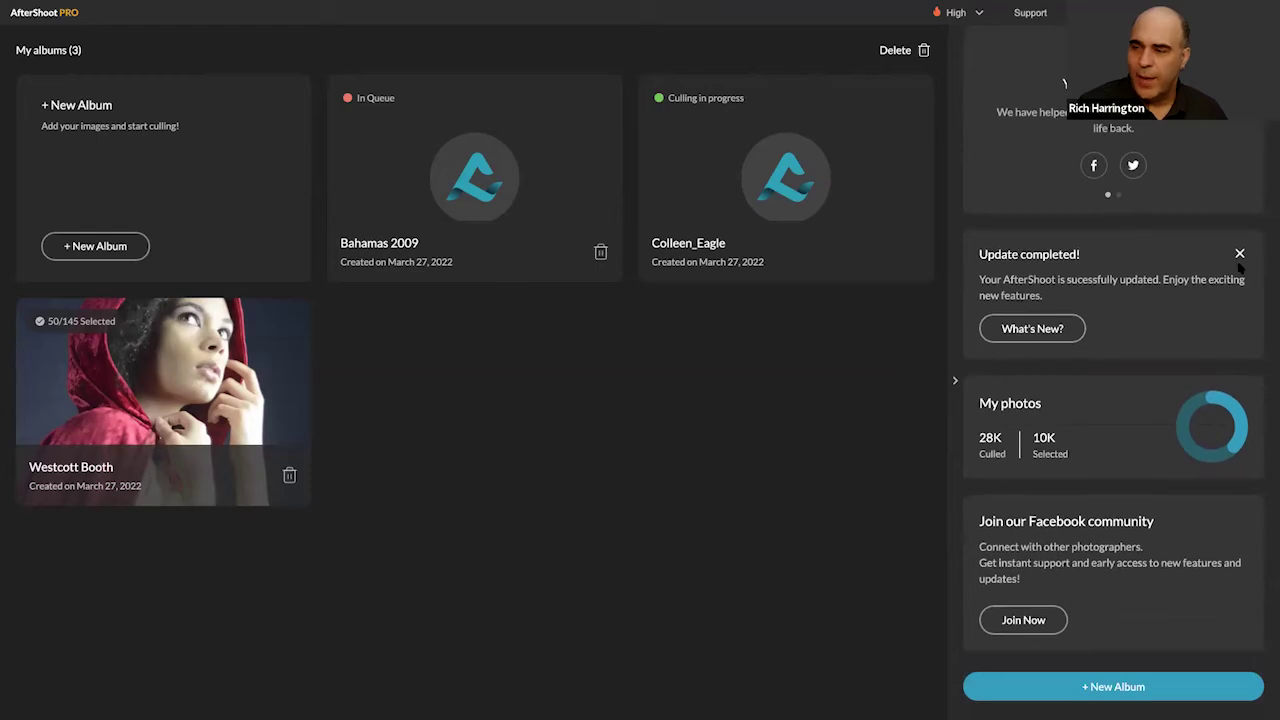
click(1239, 256)
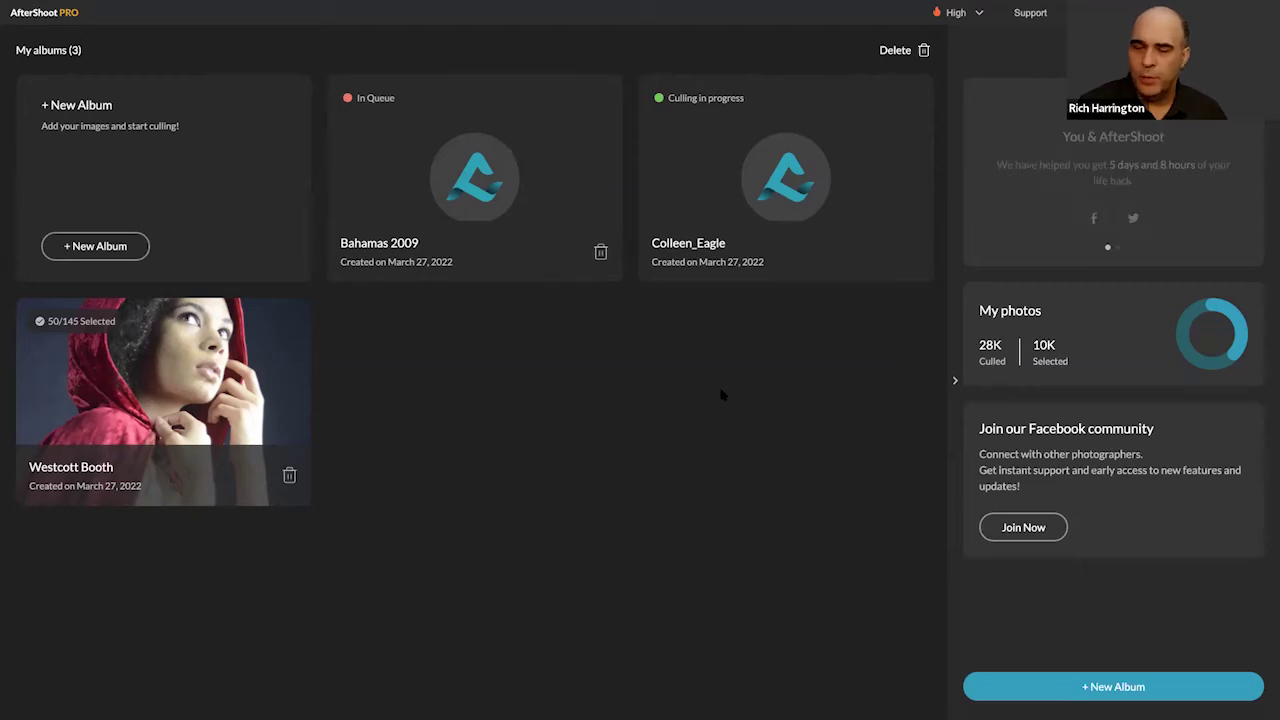
double_click(181, 393)
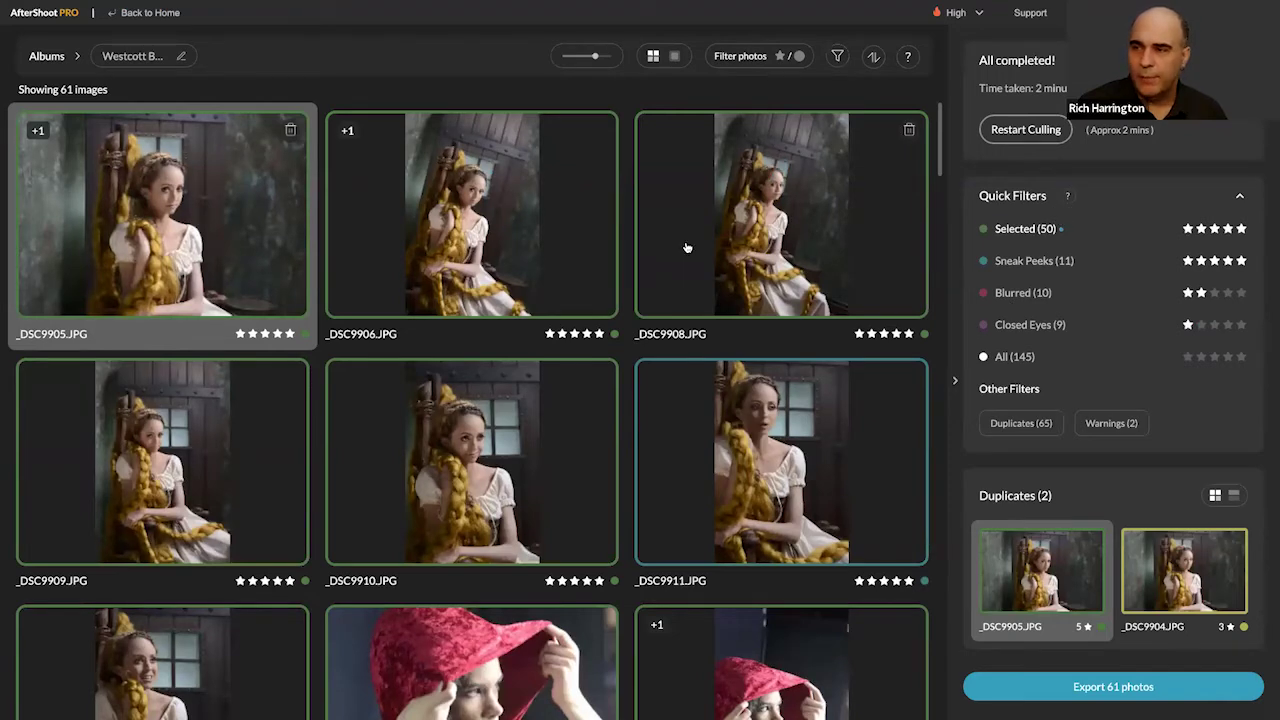
Step: Examine the selected photos of the Westcott Booth album from first to last and return to the beginning
scroll(687, 247, down, 1)
scroll(687, 247, down, 3)
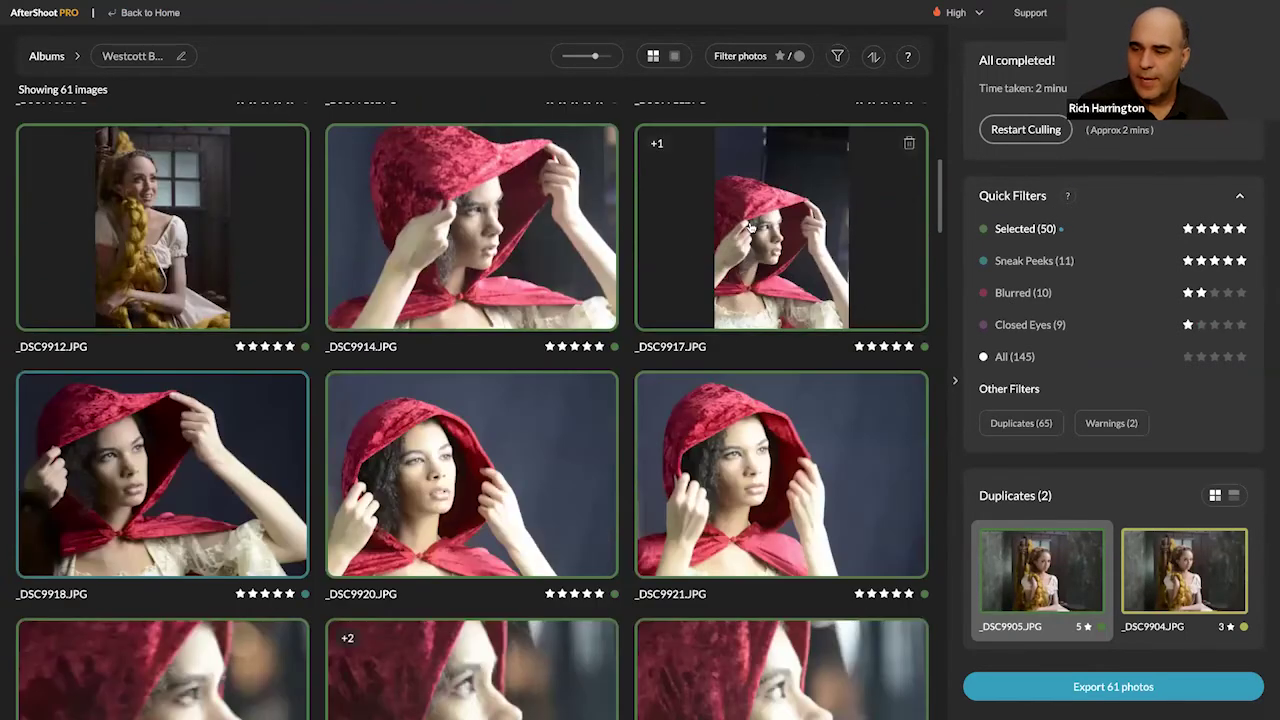
scroll(733, 212, down, 3)
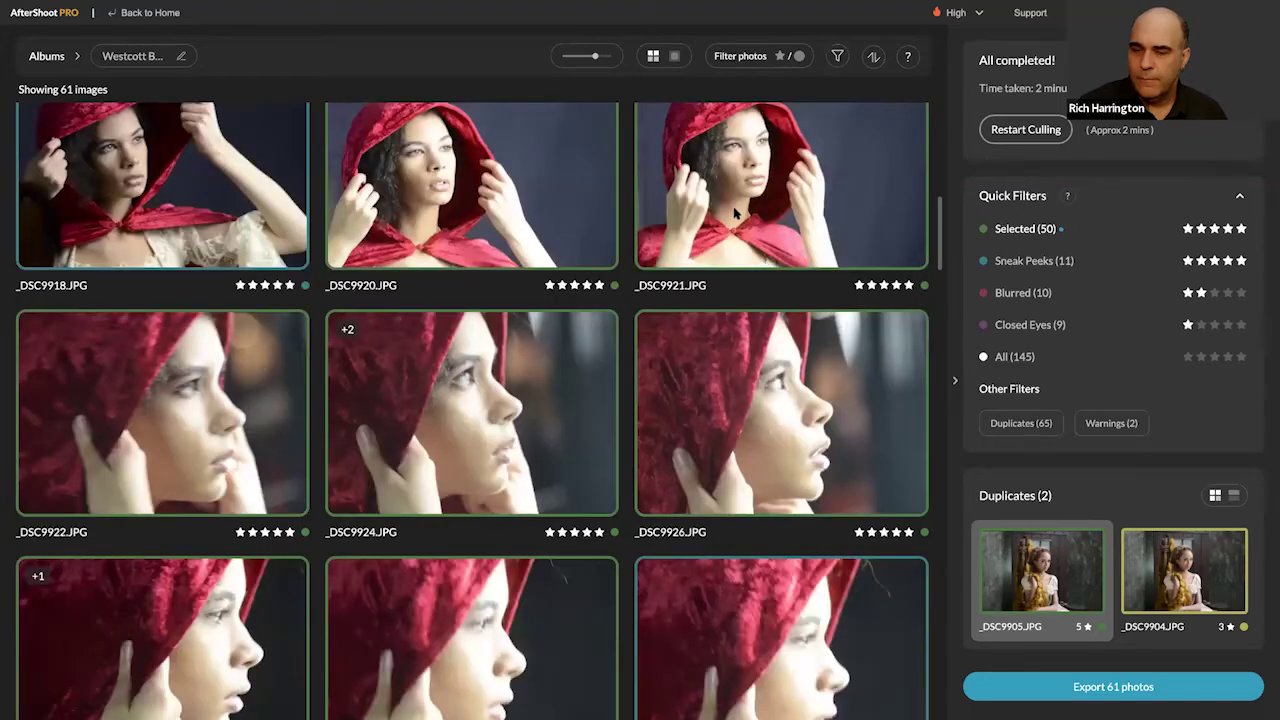
scroll(733, 212, down, 5)
scroll(734, 213, down, 5)
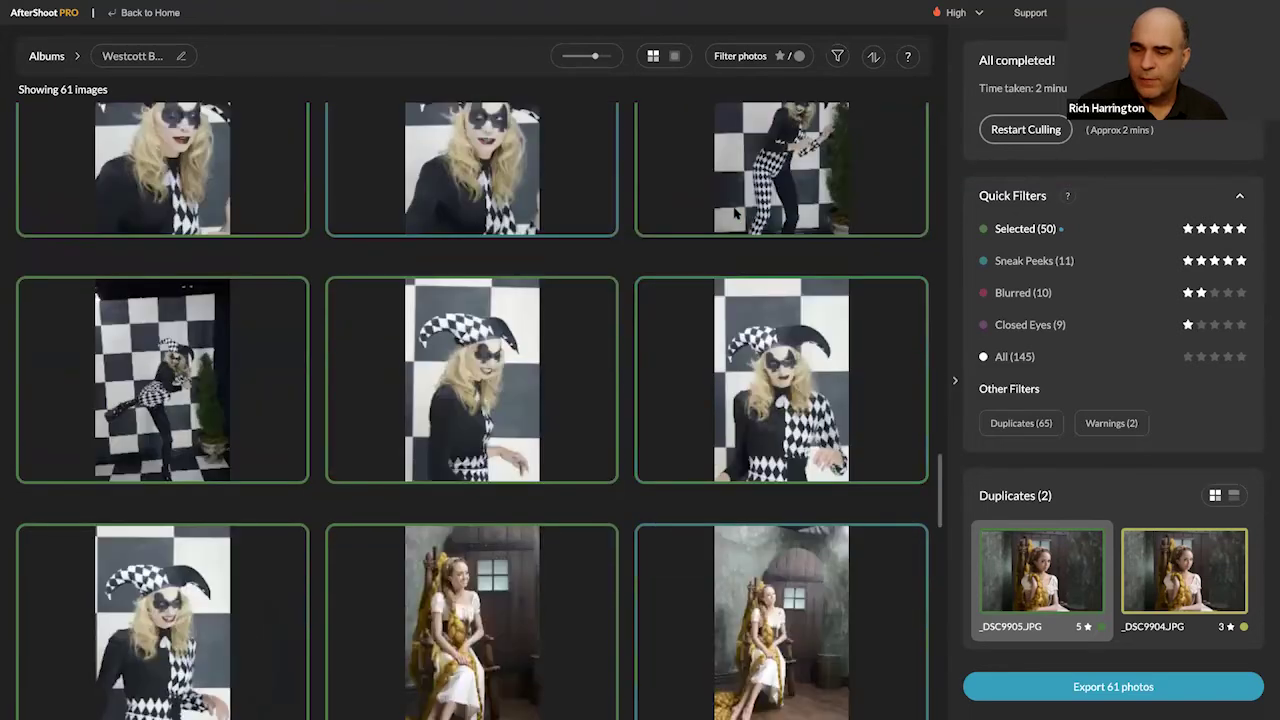
scroll(735, 213, down, 5)
scroll(734, 214, down, 4)
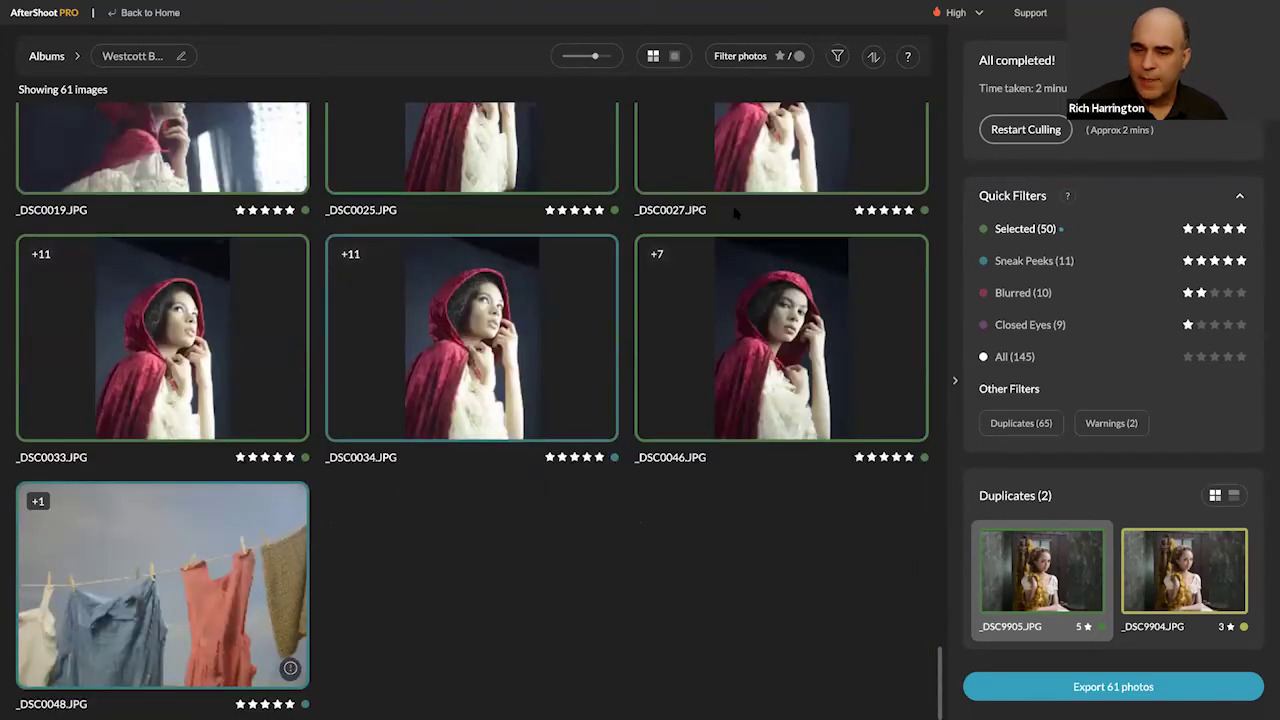
scroll(734, 213, up, 5)
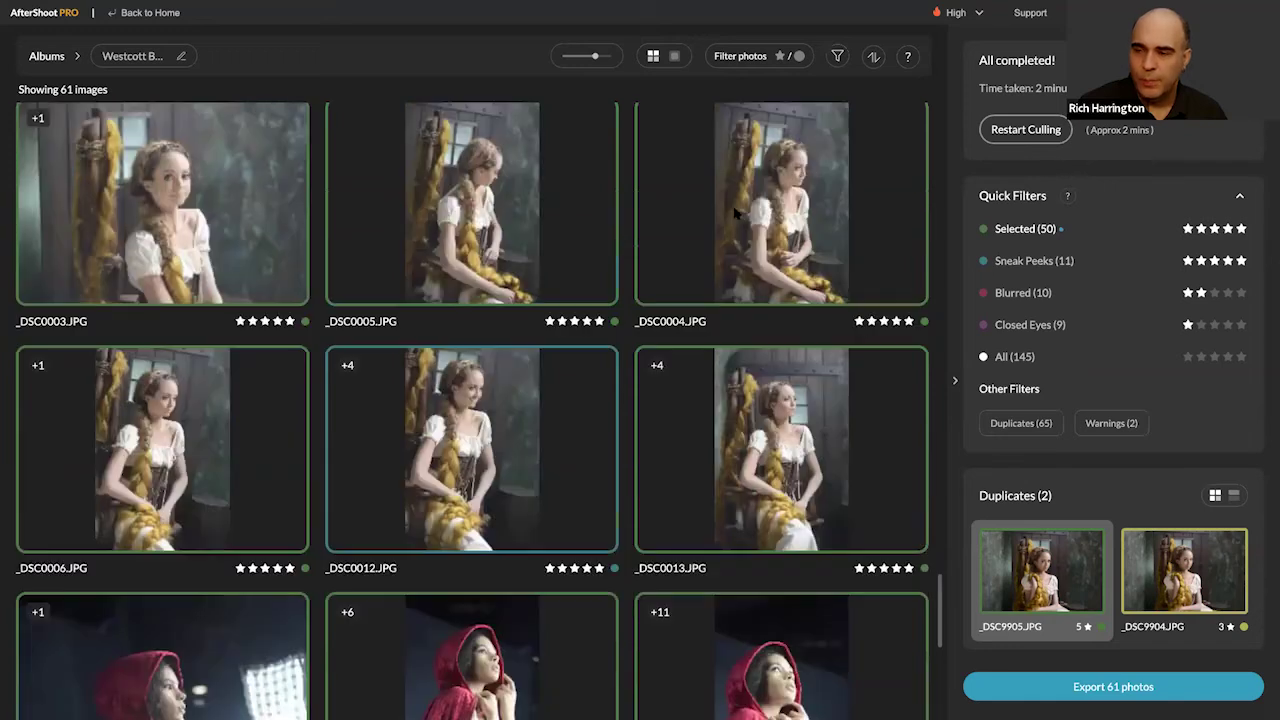
scroll(735, 213, up, 5)
scroll(734, 213, up, 5)
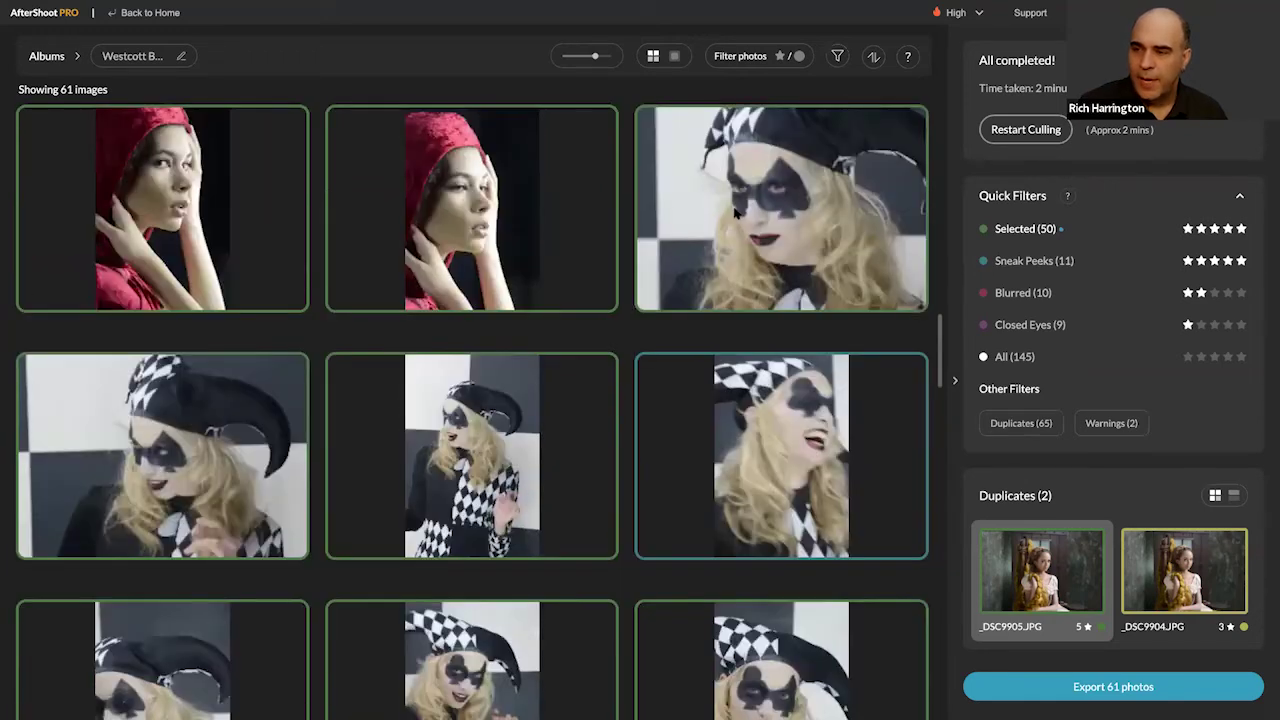
scroll(734, 213, up, 8)
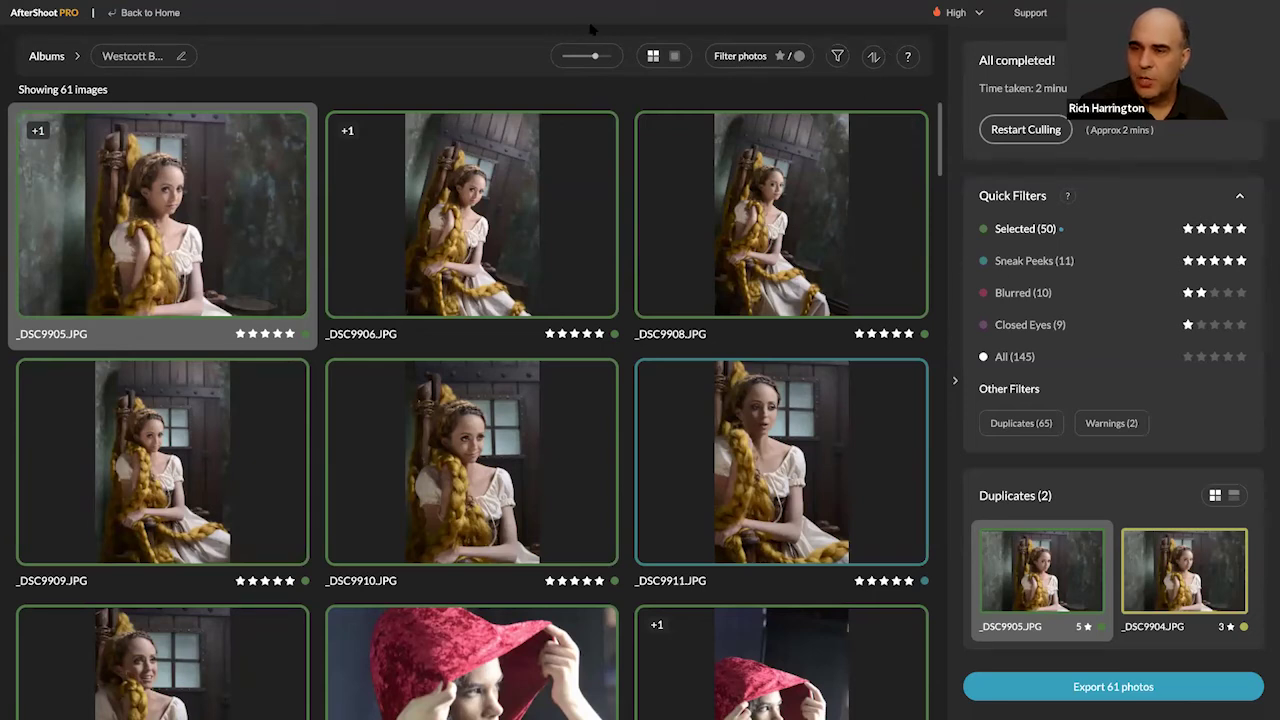
Step: Filter the Westcott Booth album to Sneak Peeks without duplicates, trying the Portrait orientation filter and removing it again
click(837, 57)
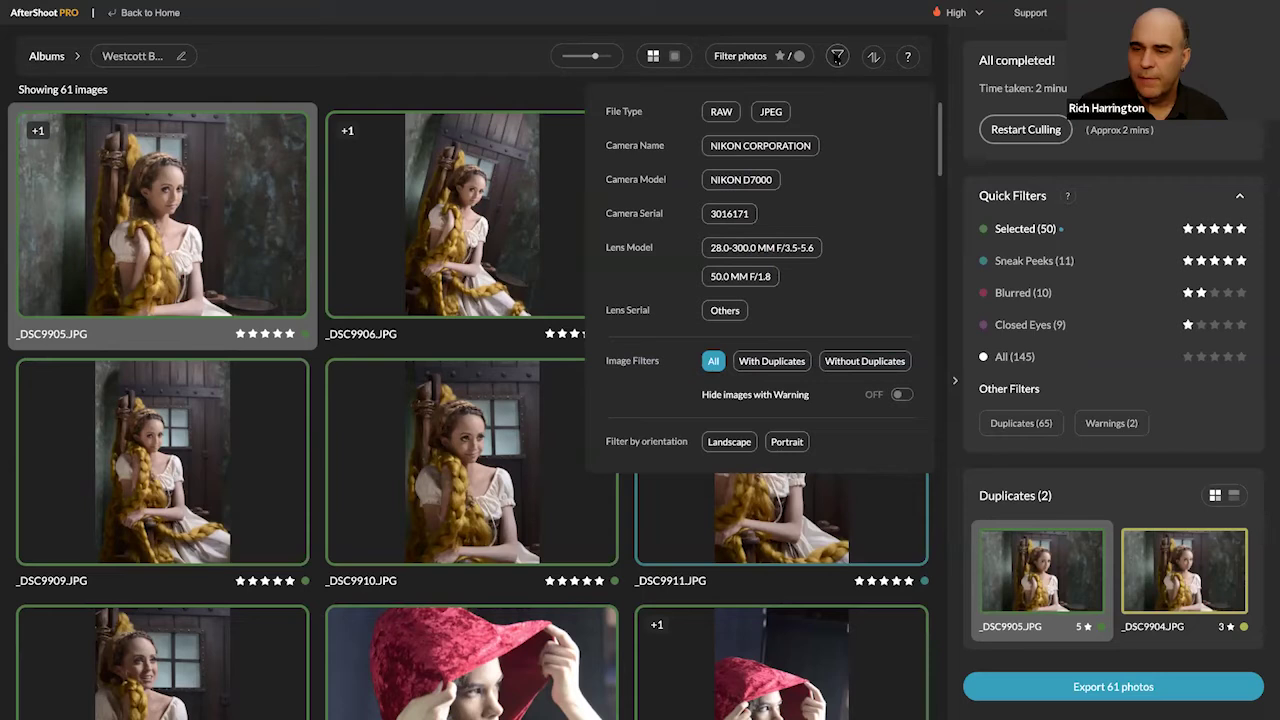
click(869, 366)
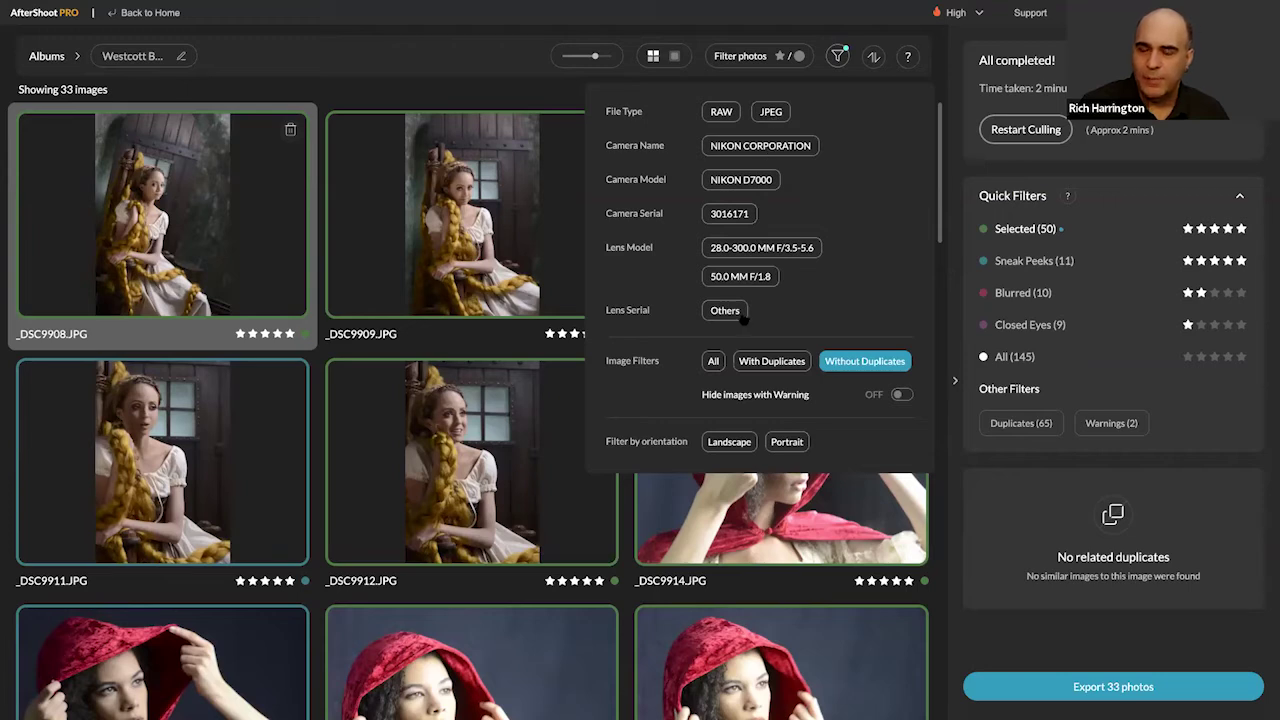
click(779, 443)
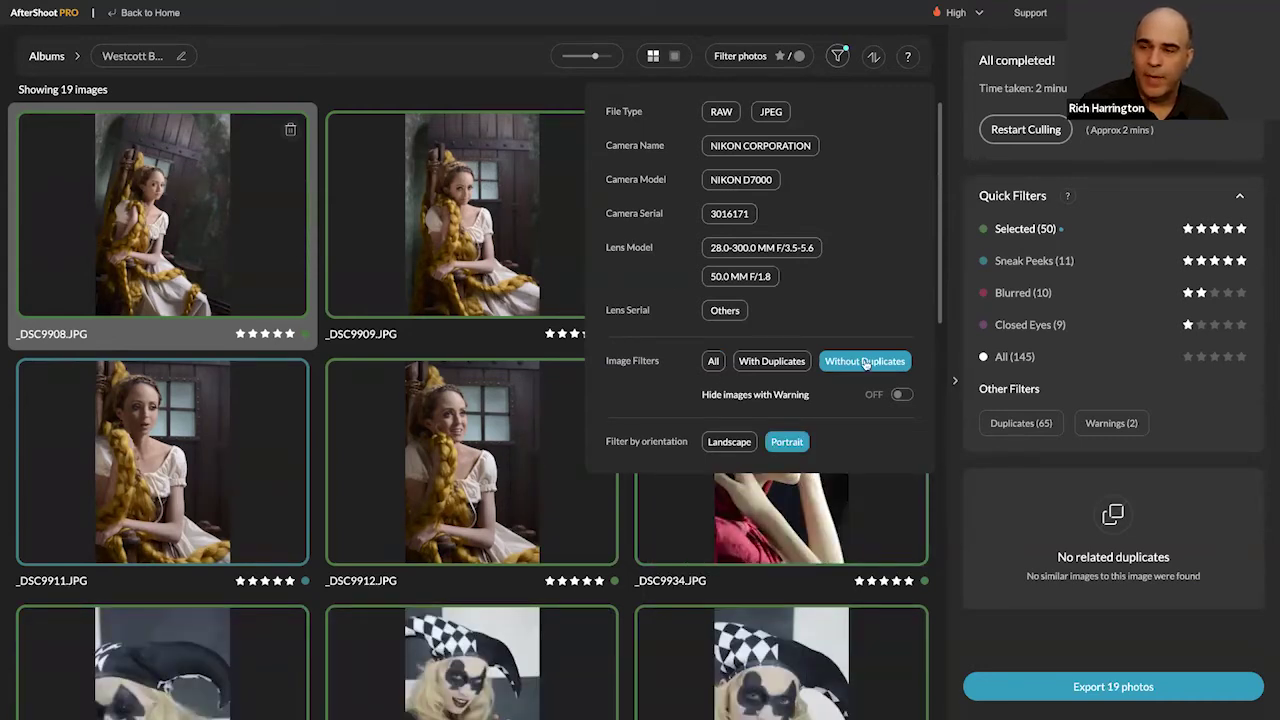
click(799, 443)
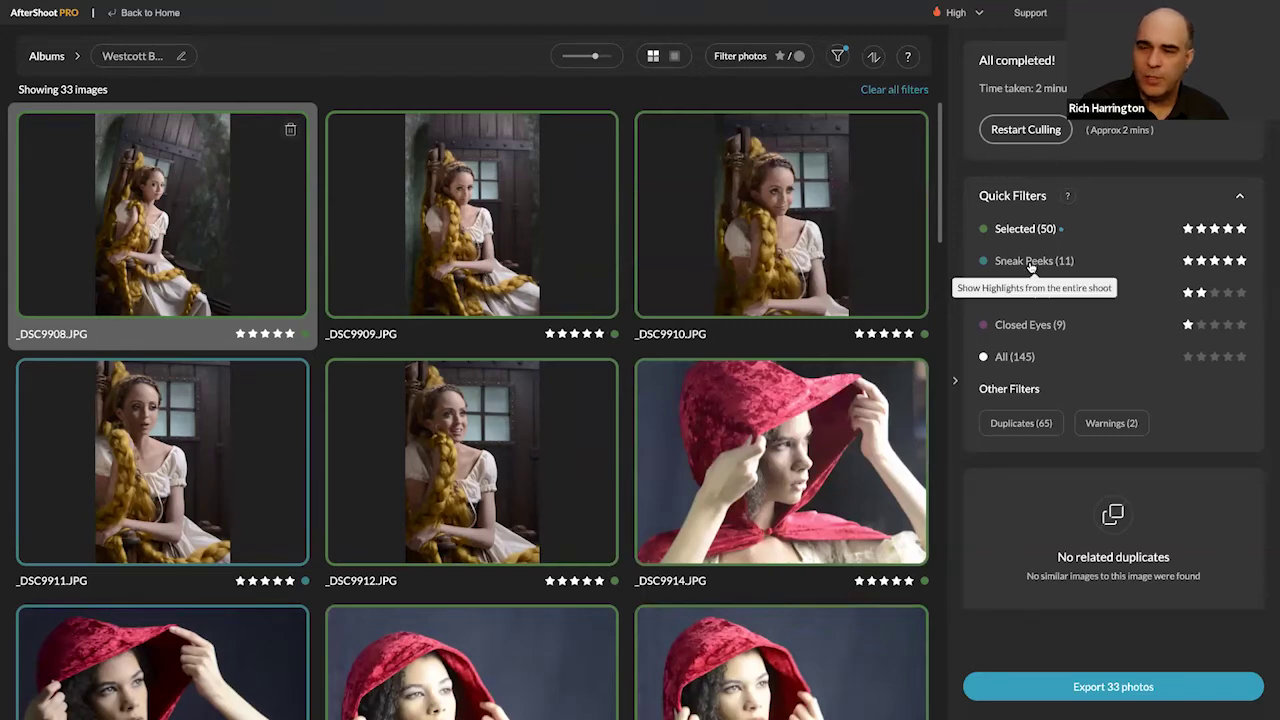
click(1031, 263)
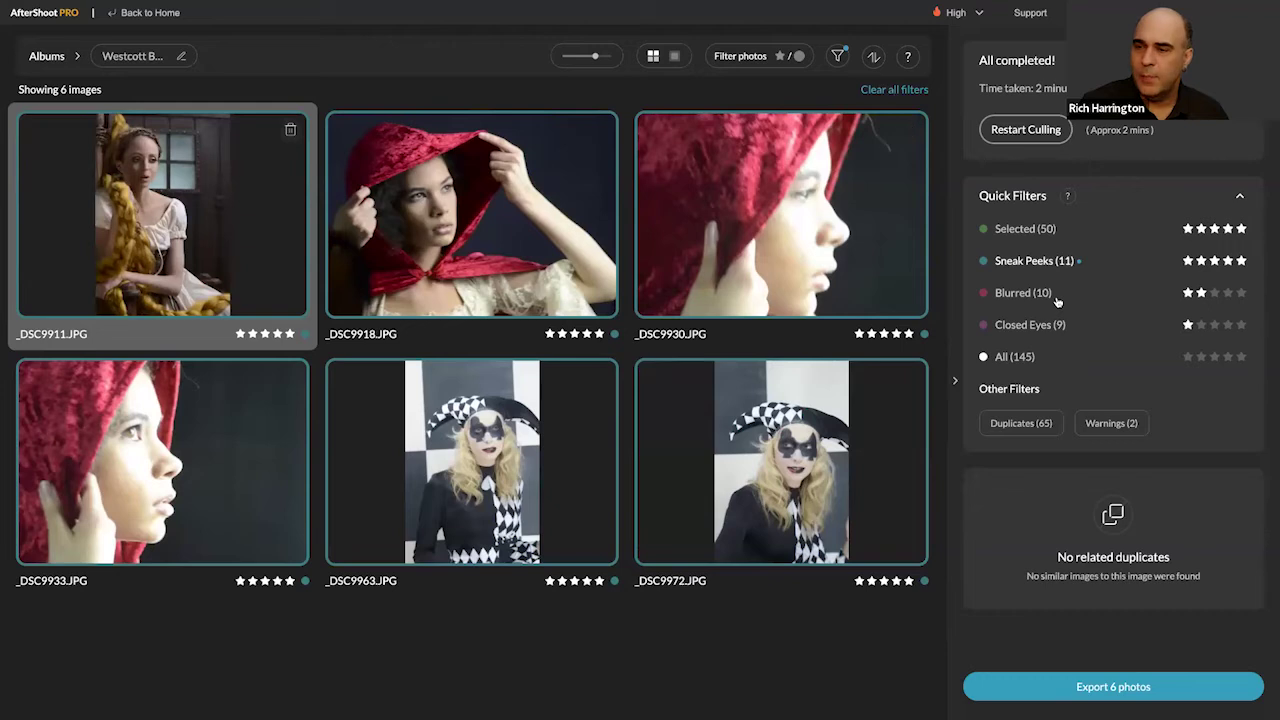
Step: Filter the Westcott Booth album to the Selected photos and set Image Filters to All so duplicates are included
click(1024, 230)
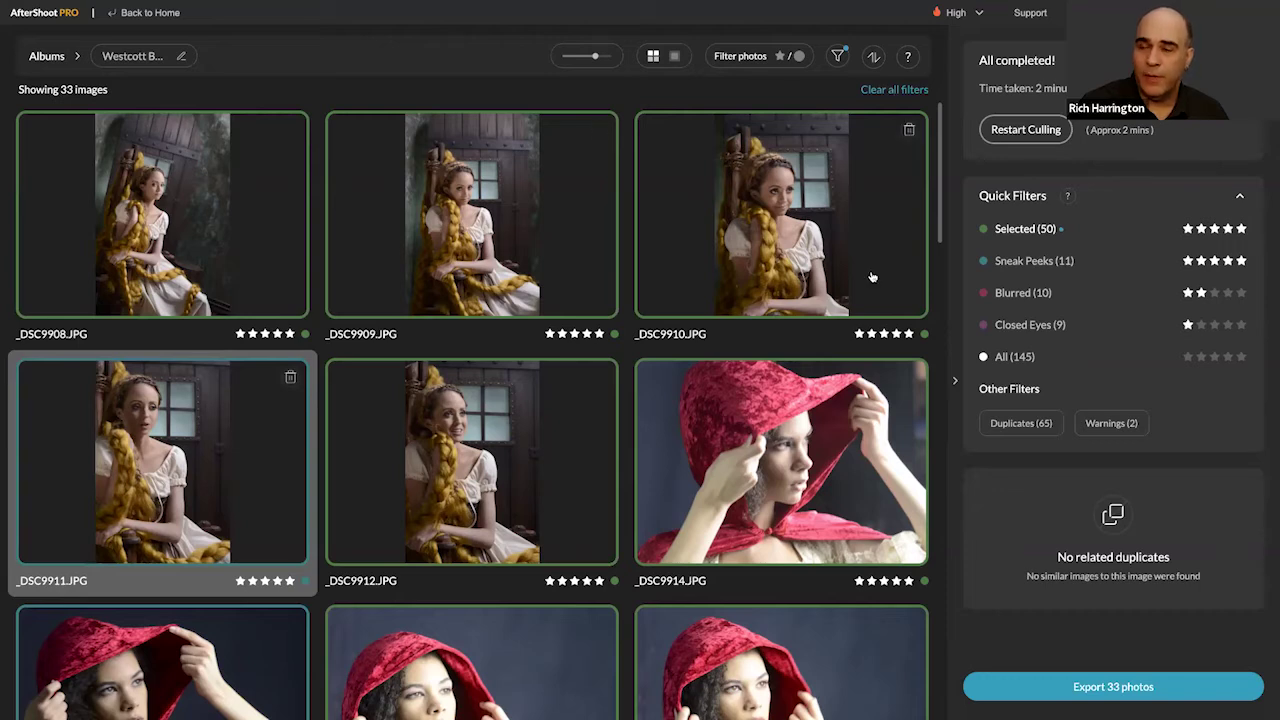
click(838, 56)
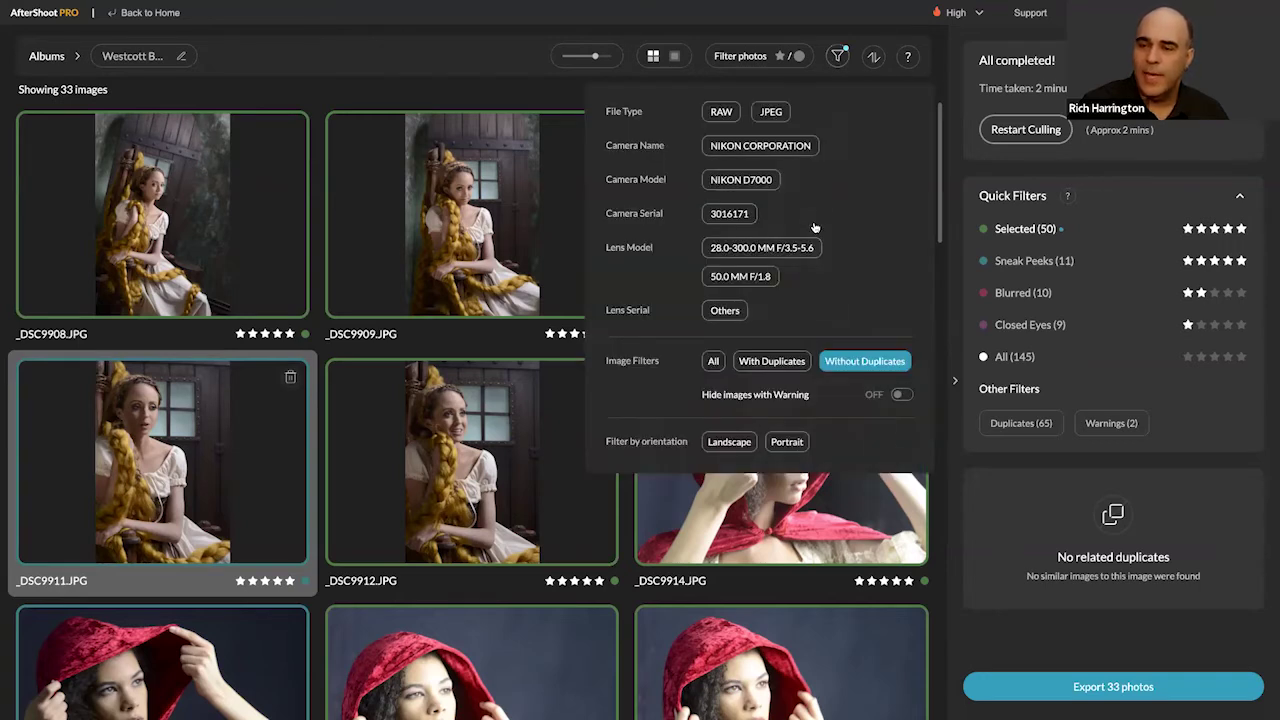
click(713, 365)
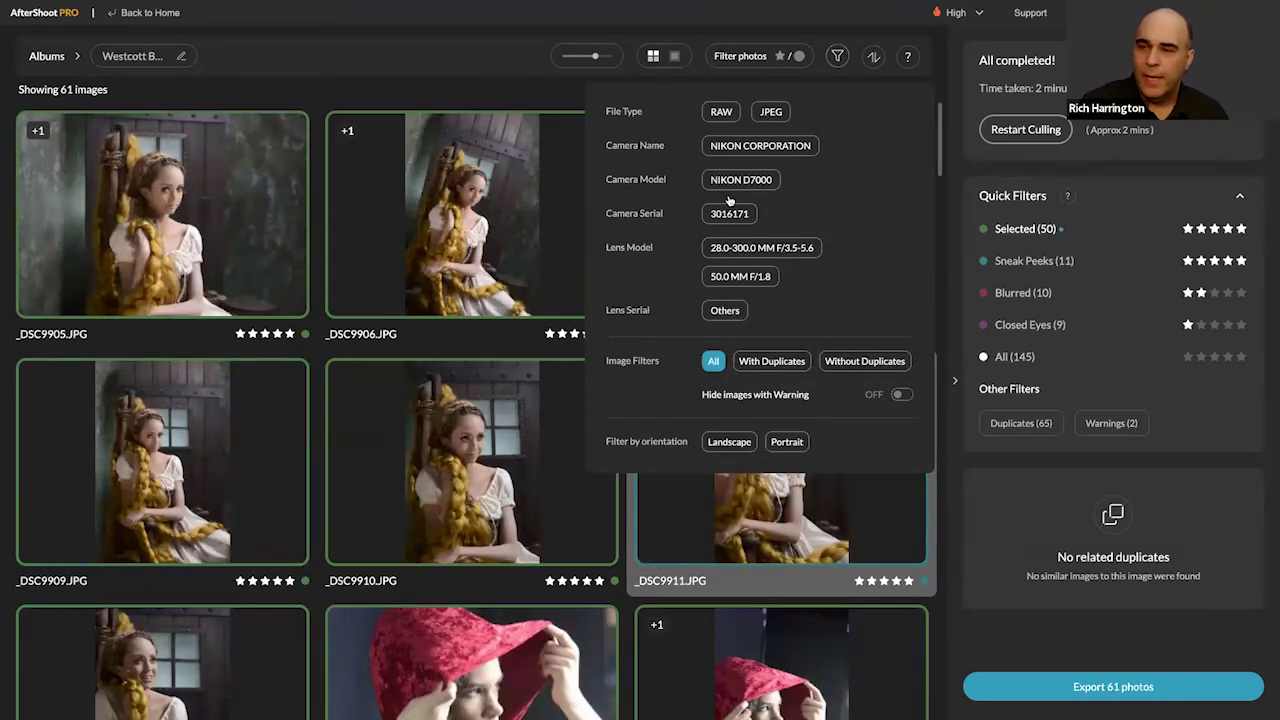
Step: Examine the Selected photos of the album down to the harlequin portraits and return to the first one
scroll(730, 200, down, 1)
scroll(780, 400, down, 3)
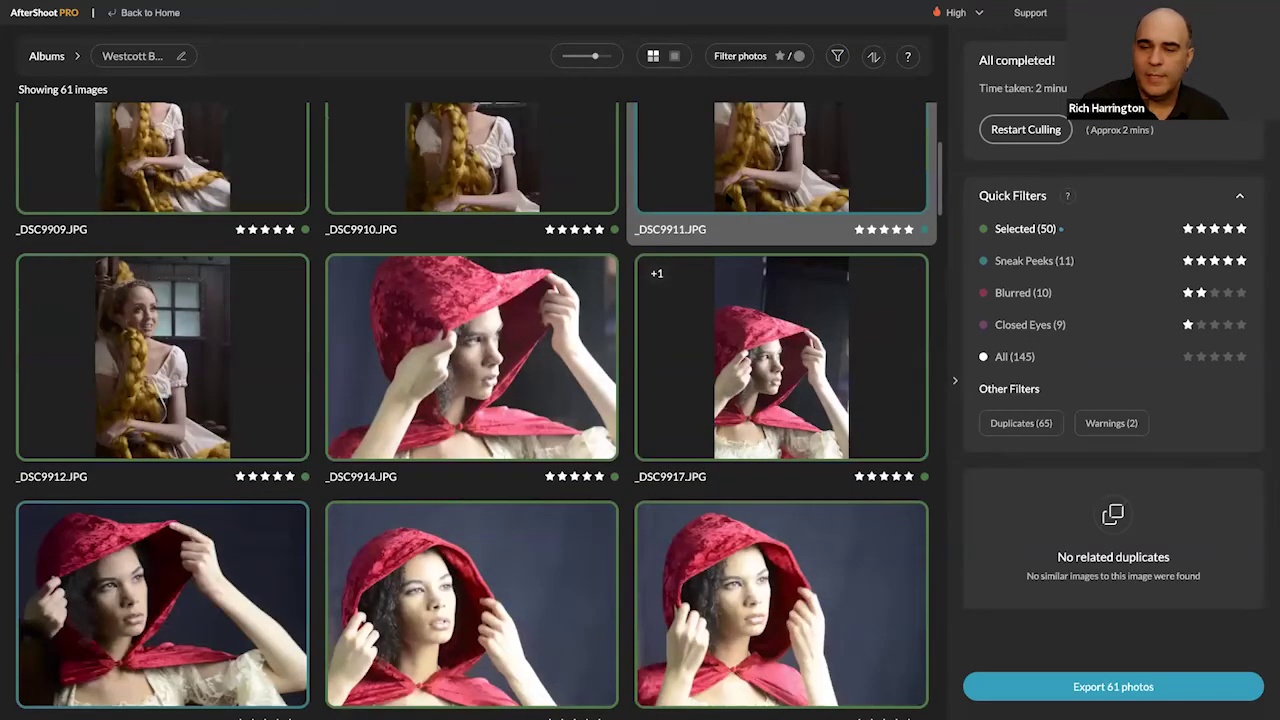
scroll(729, 198, down, 4)
scroll(729, 198, down, 4)
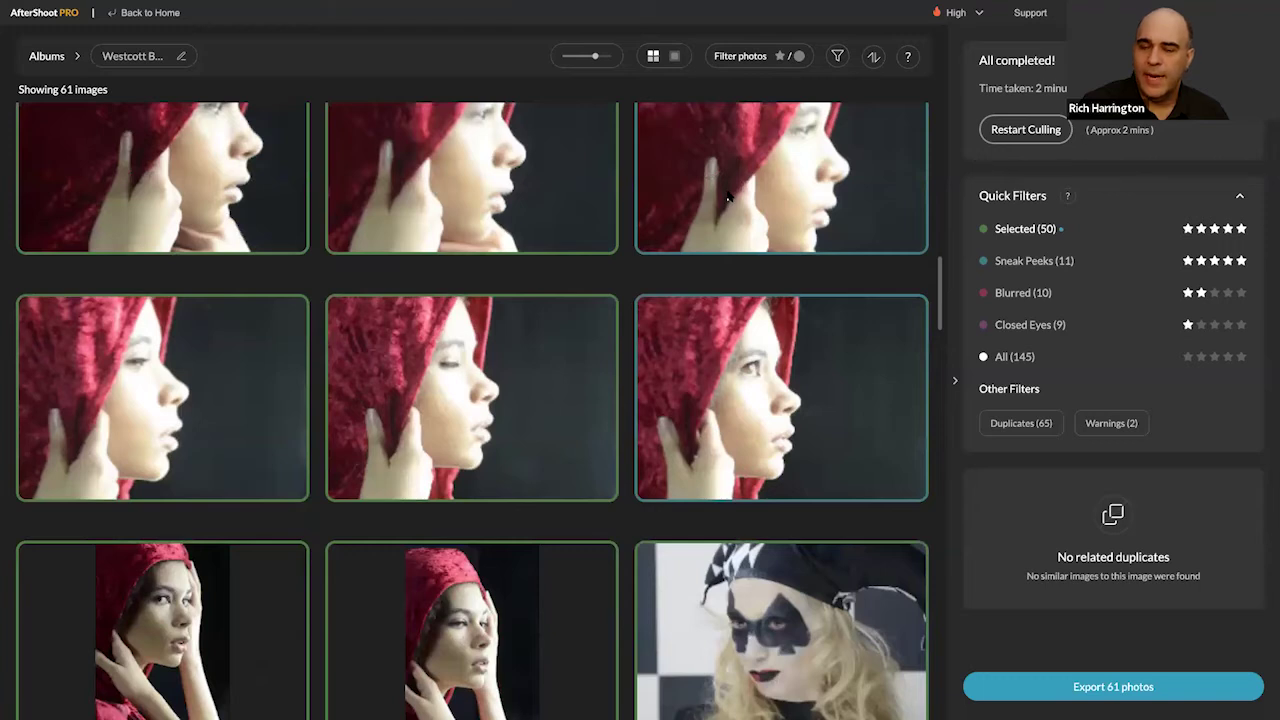
scroll(729, 198, down, 5)
scroll(729, 198, down, 5)
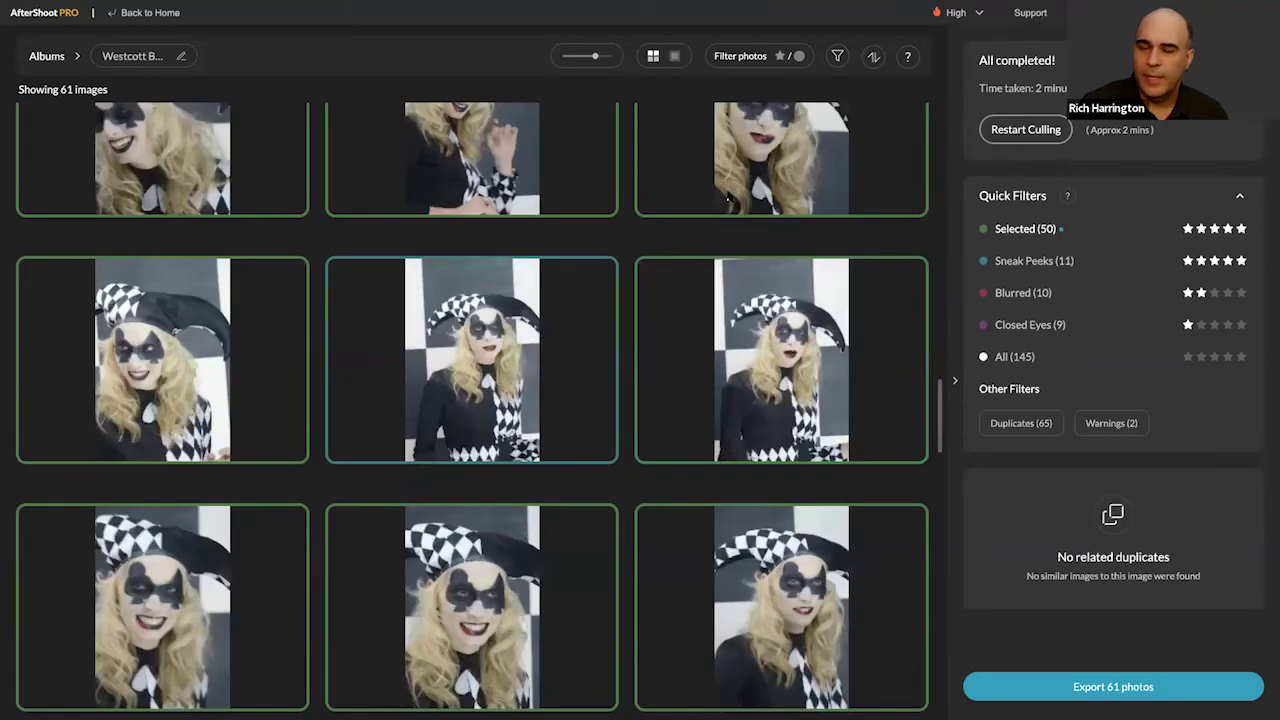
scroll(729, 198, up, 5)
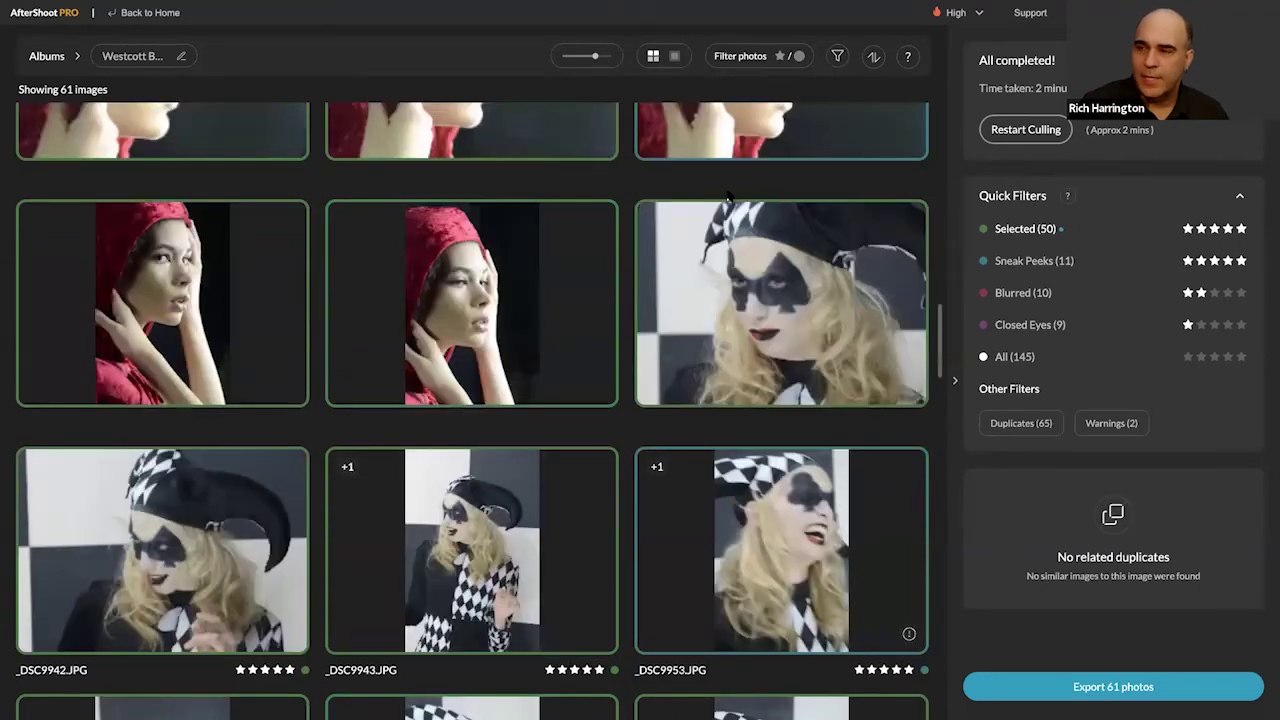
scroll(729, 198, up, 6)
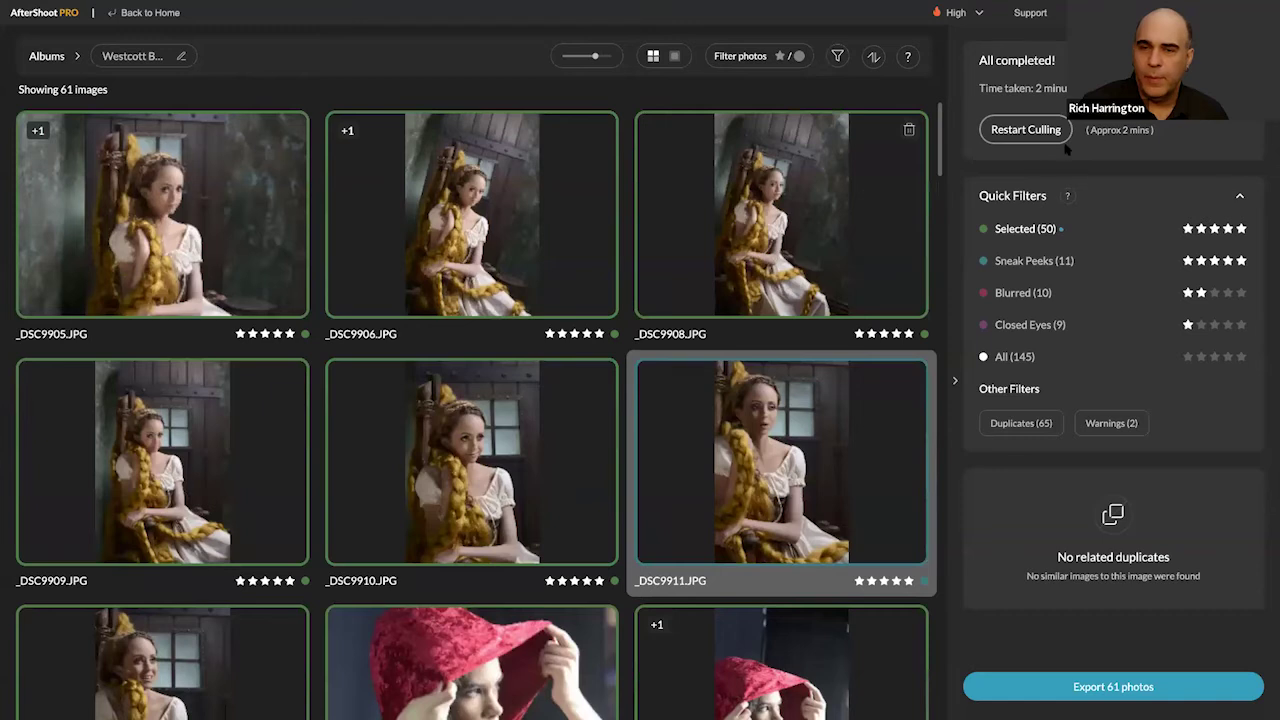
Step: Restart culling the album with Grouping Duplicates set to Extreme and Selections in Duplicate set to Less
click(1036, 132)
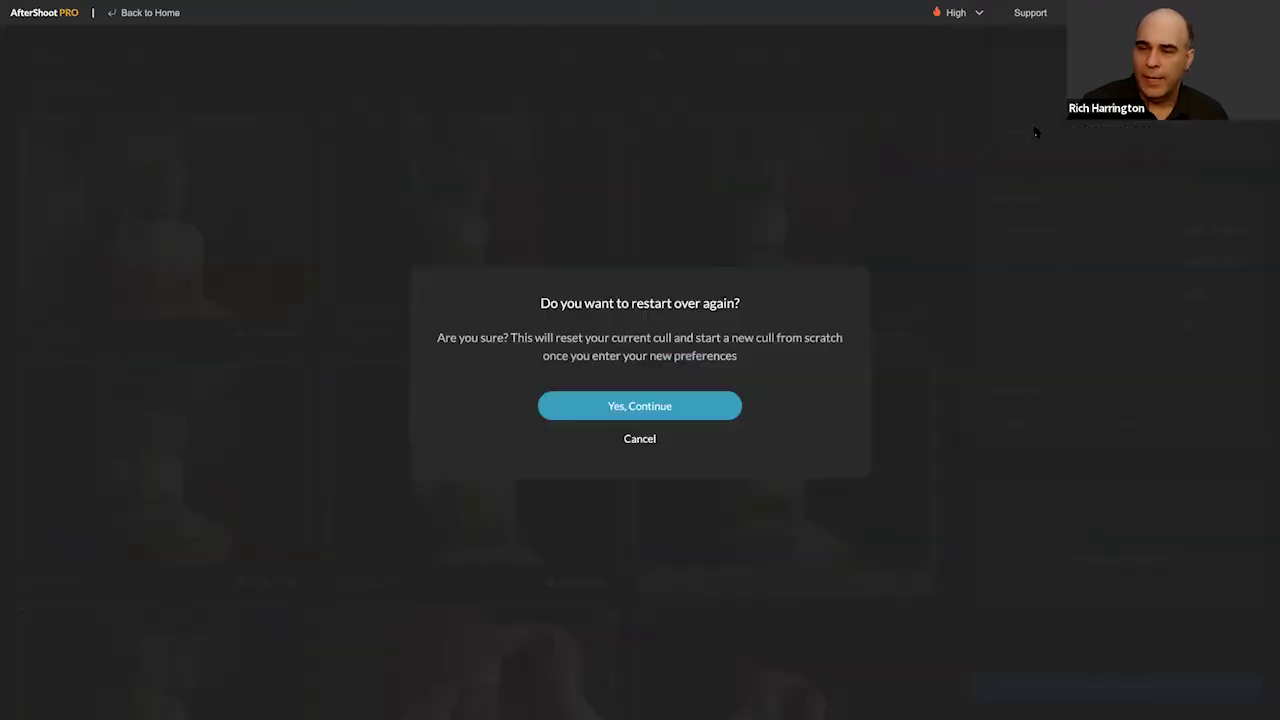
click(587, 413)
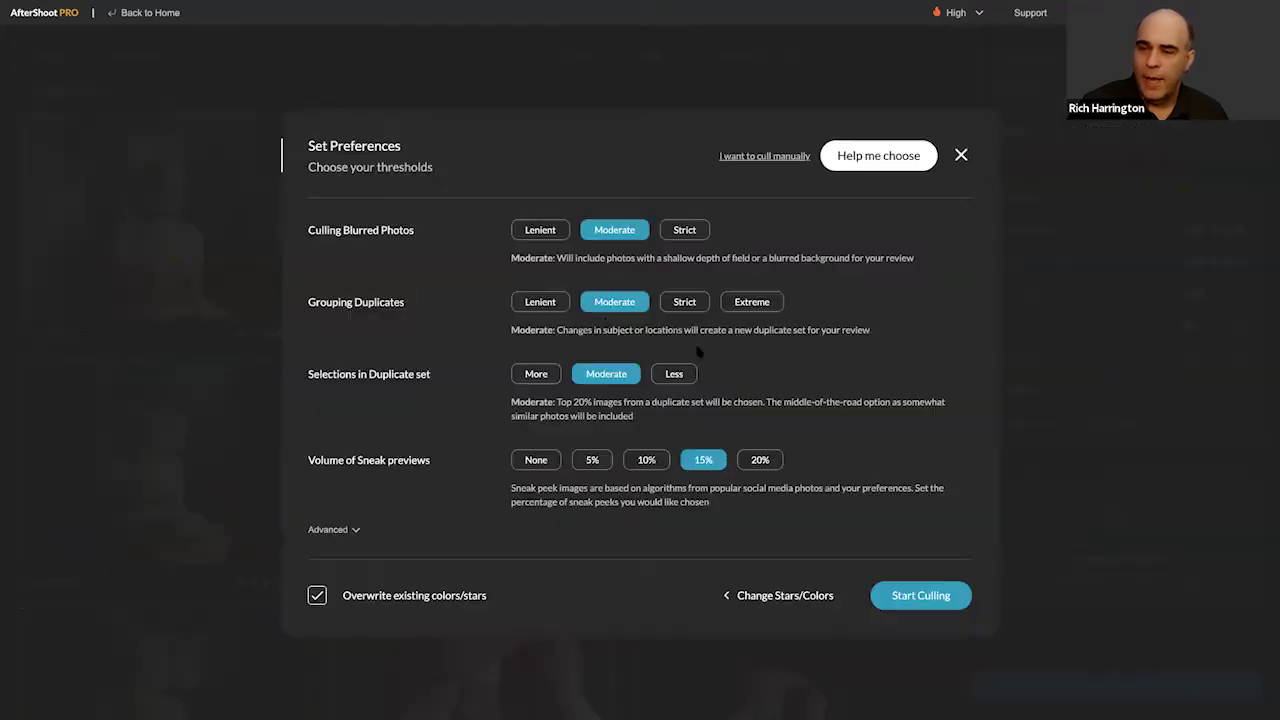
mouse_move(552, 310)
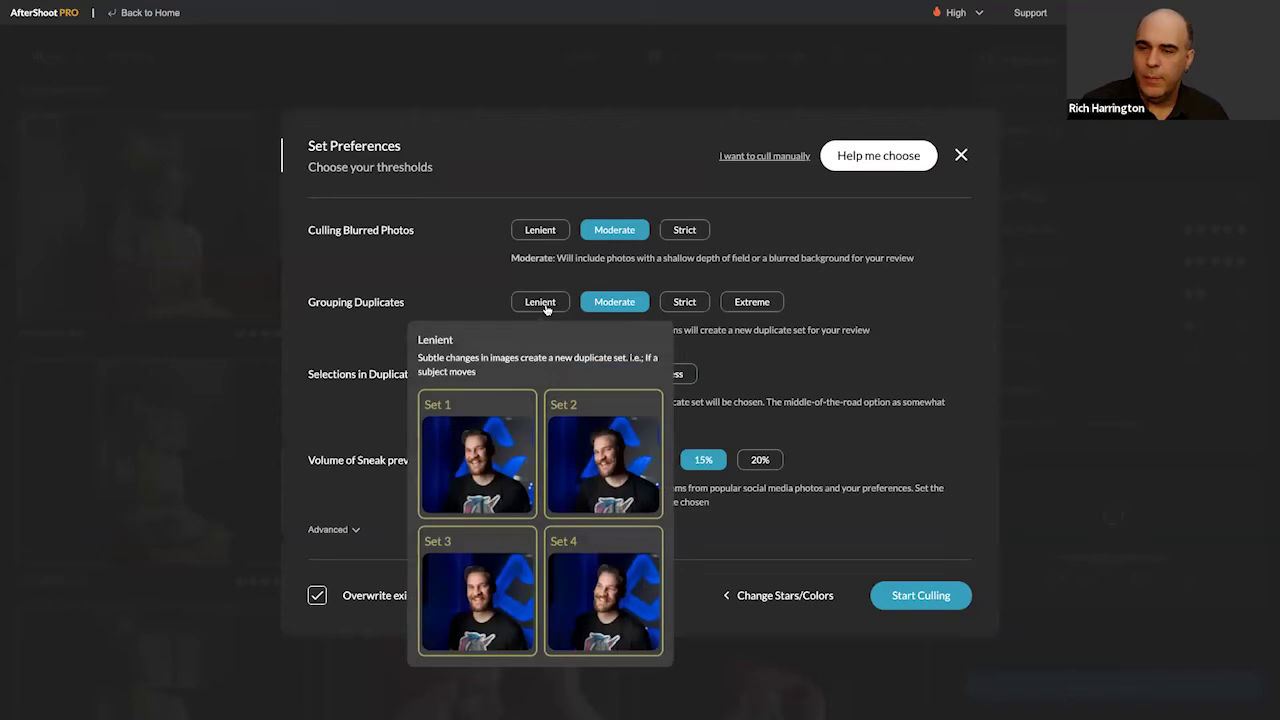
mouse_move(692, 305)
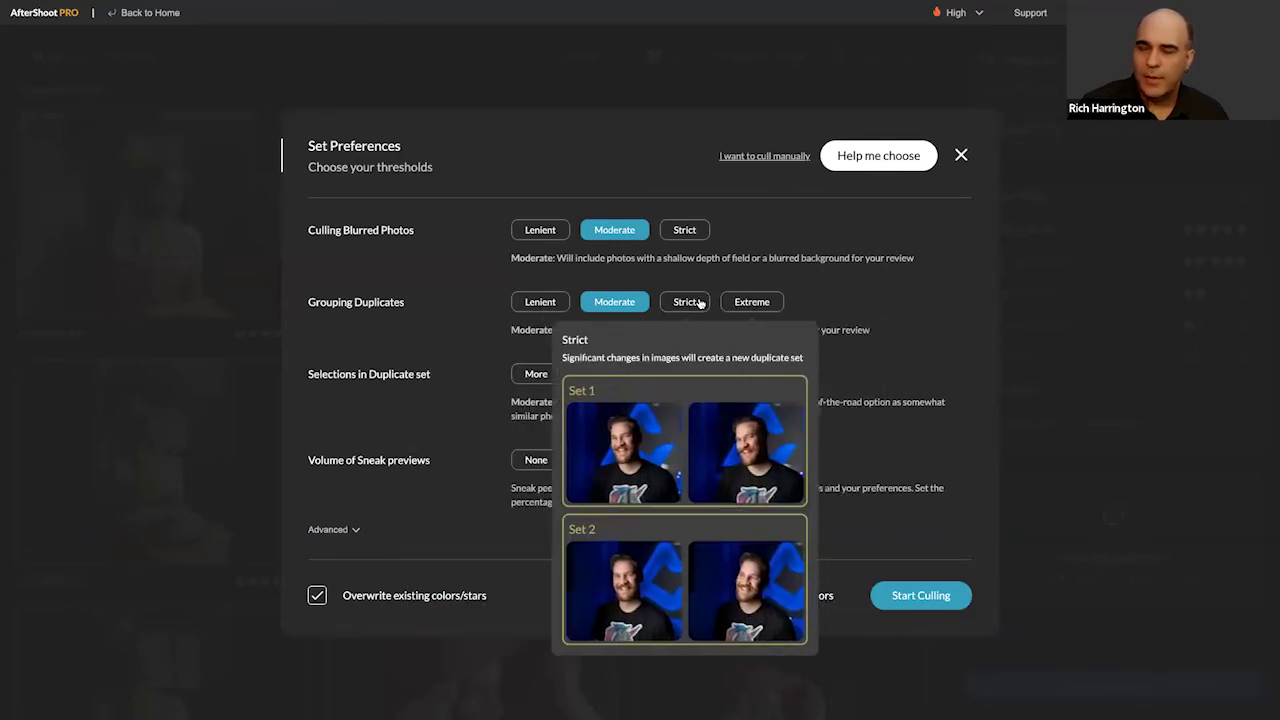
click(753, 304)
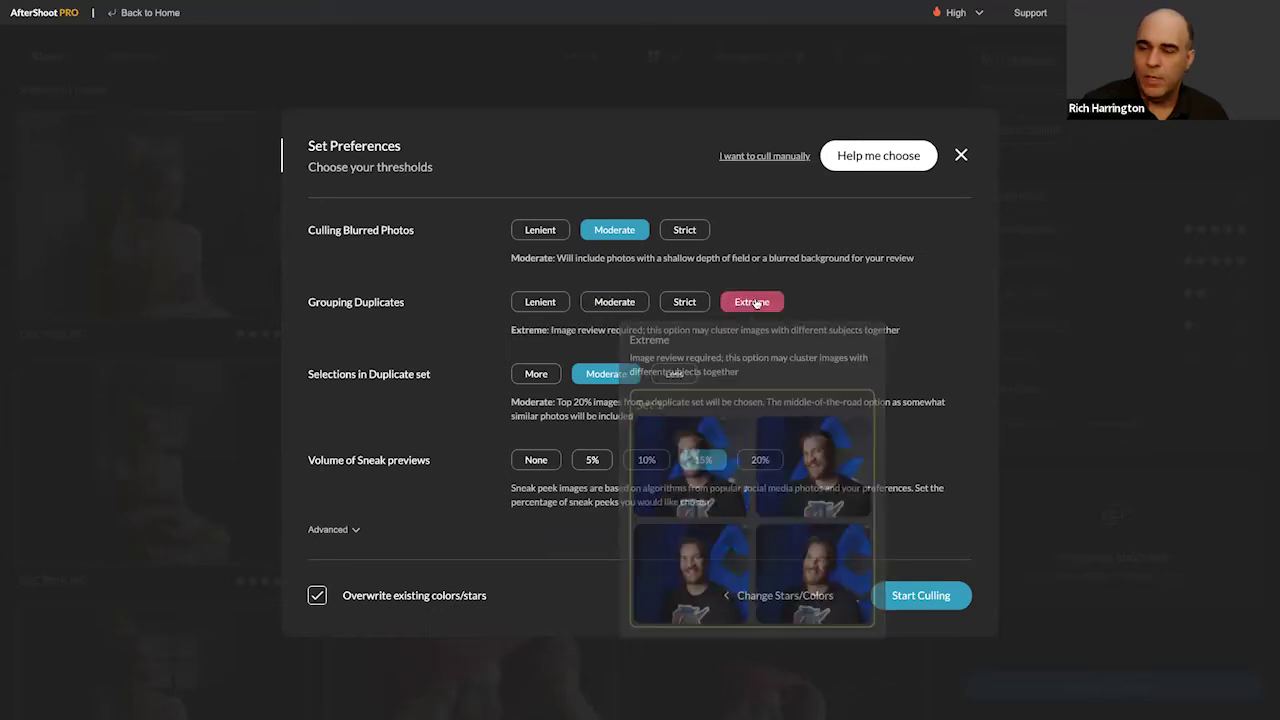
mouse_move(706, 304)
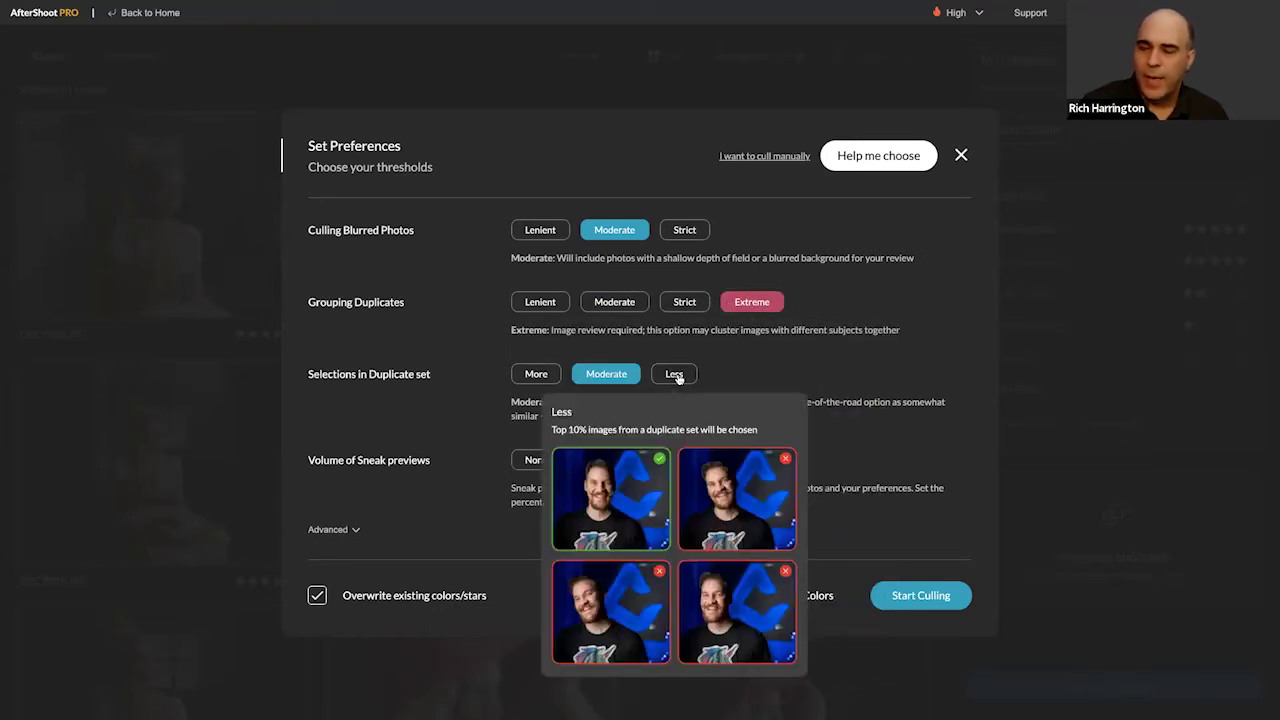
click(676, 376)
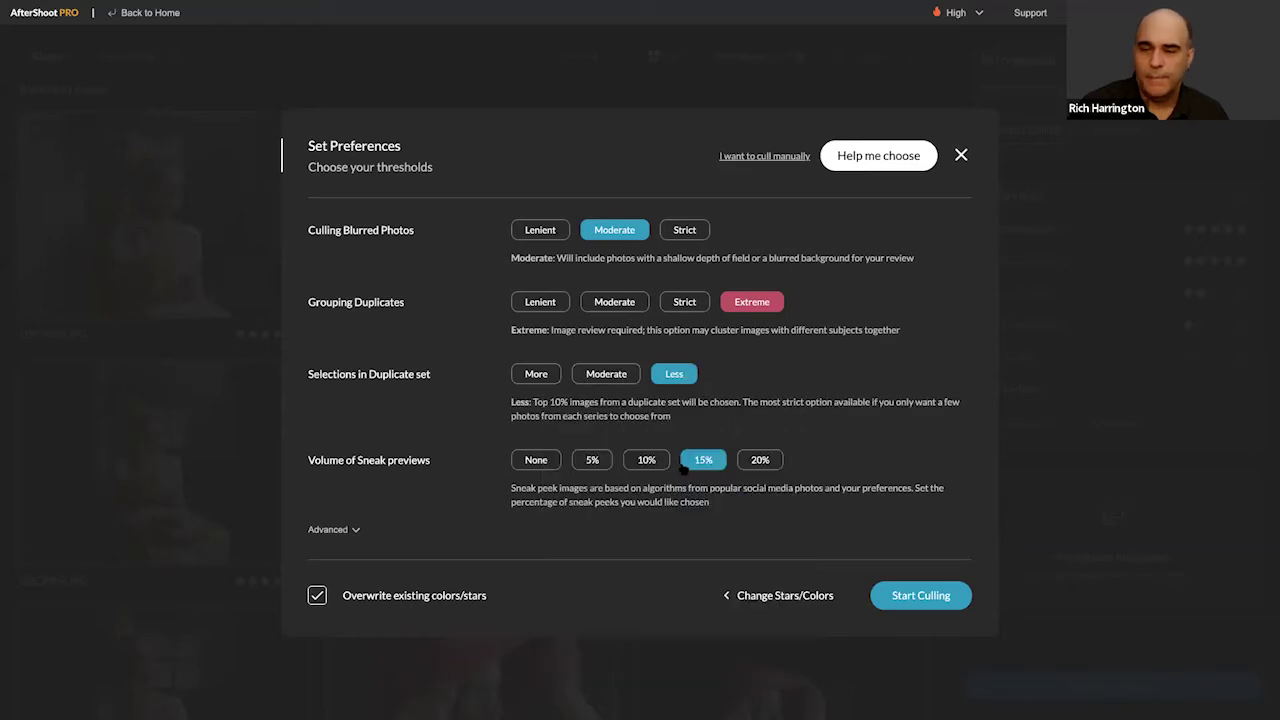
click(916, 598)
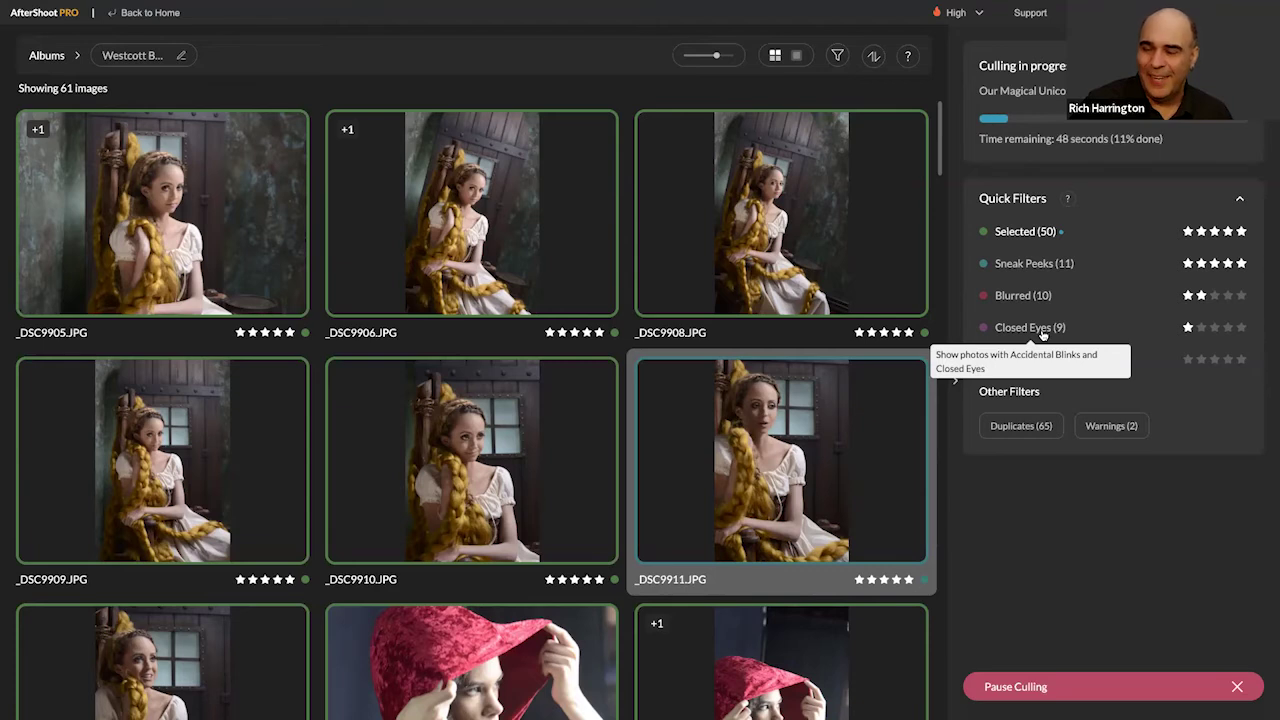
Step: Review the album's Closed Eyes photos and its Blurred photos while the culling runs
click(1042, 334)
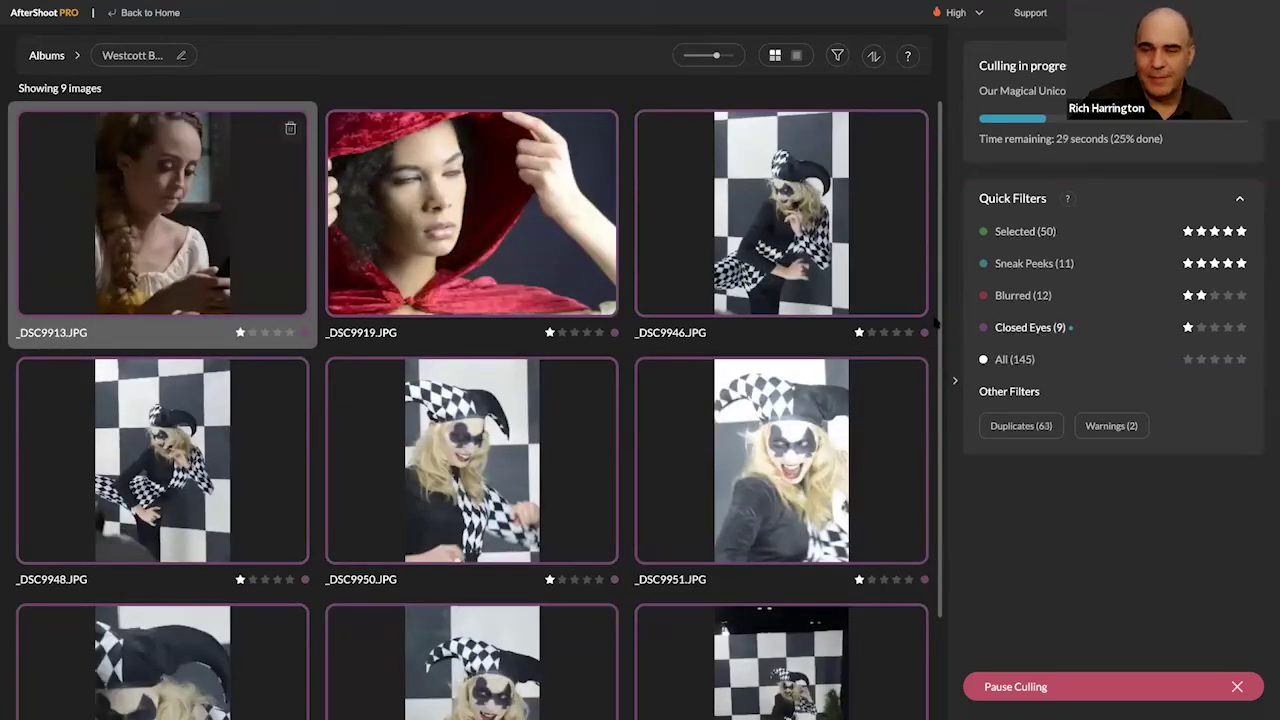
scroll(882, 318, down, 2)
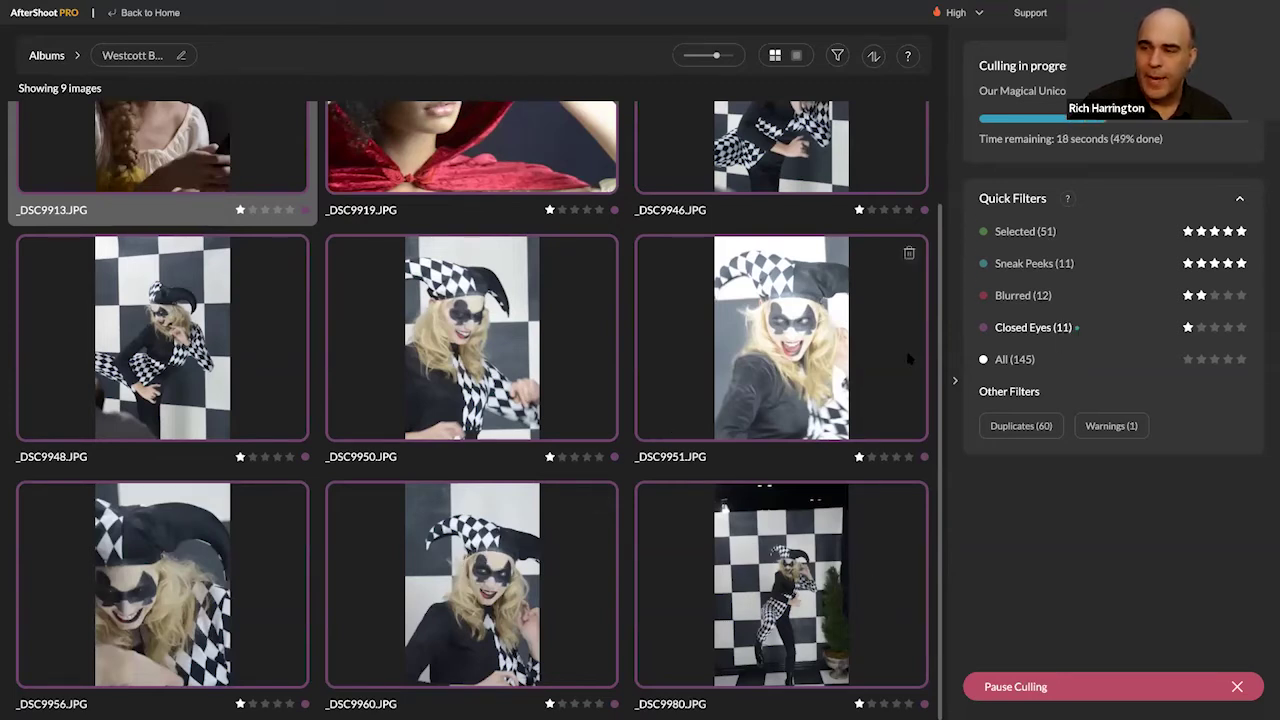
click(1020, 294)
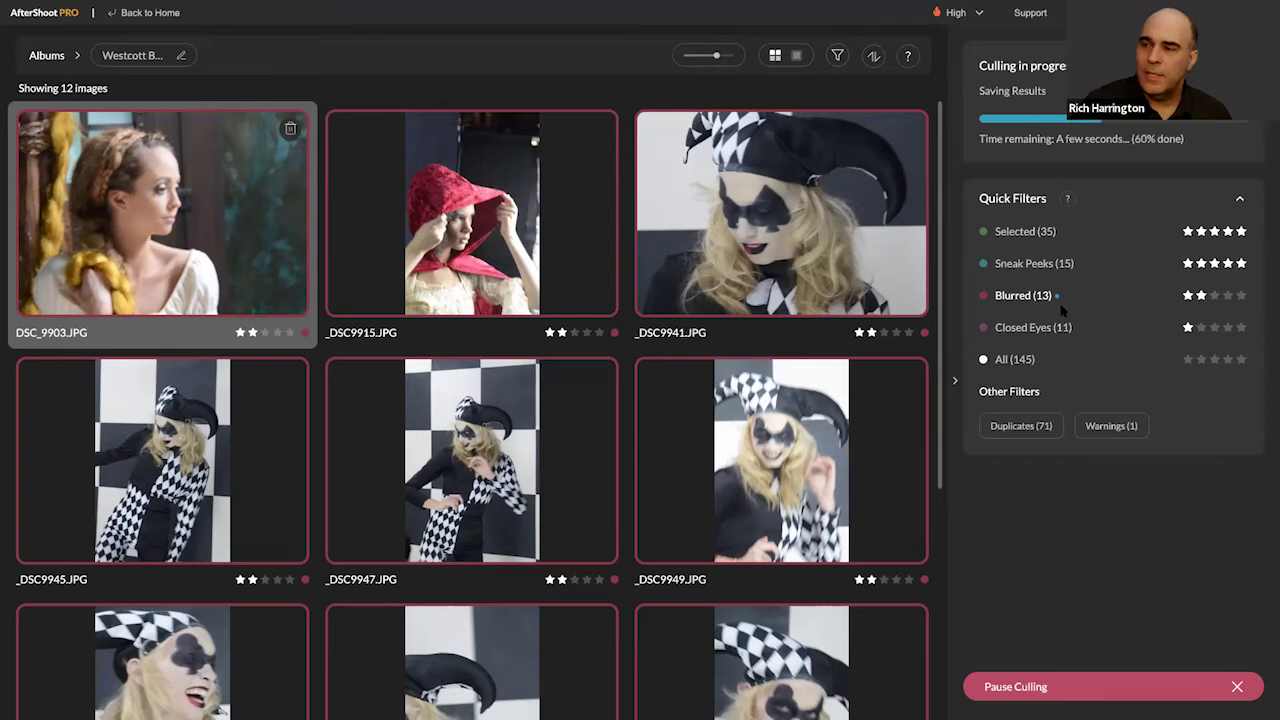
Step: Filter the album to the Selected photos, show the duplicates of _DSC9908.JPG and open that photo in the single-image view
click(1012, 229)
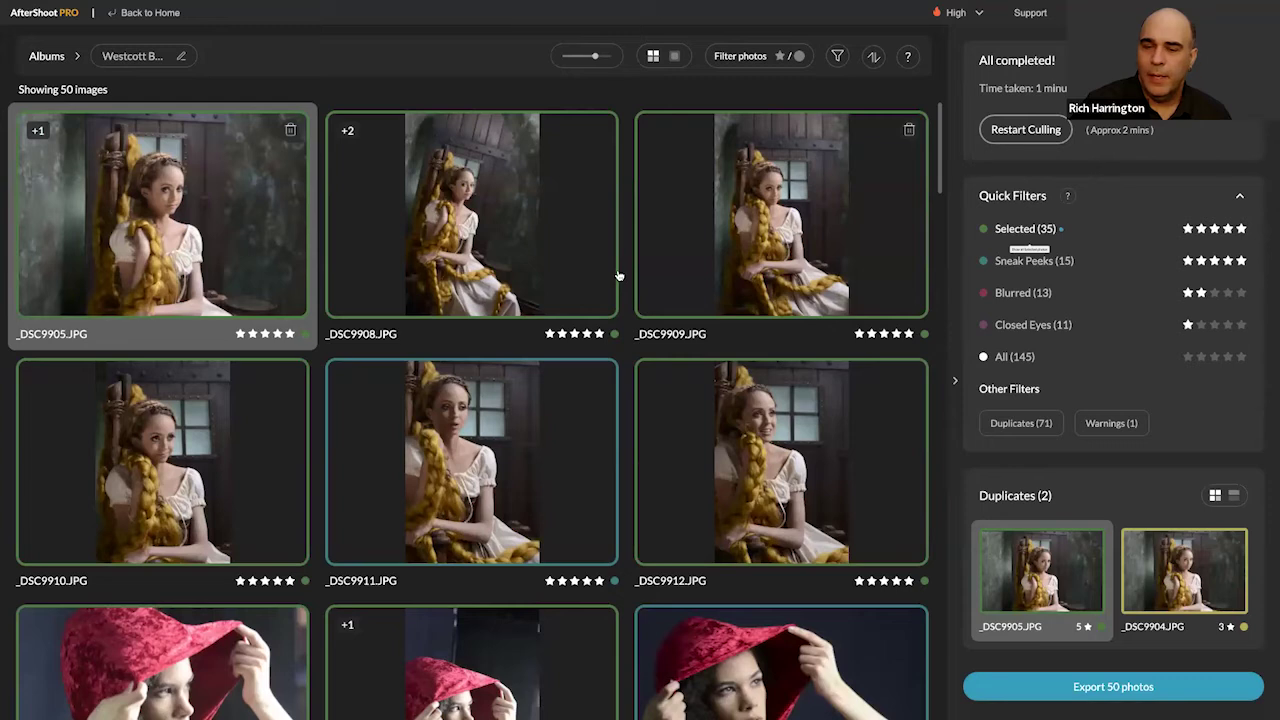
scroll(372, 222, down, 1)
scroll(372, 222, up, 1)
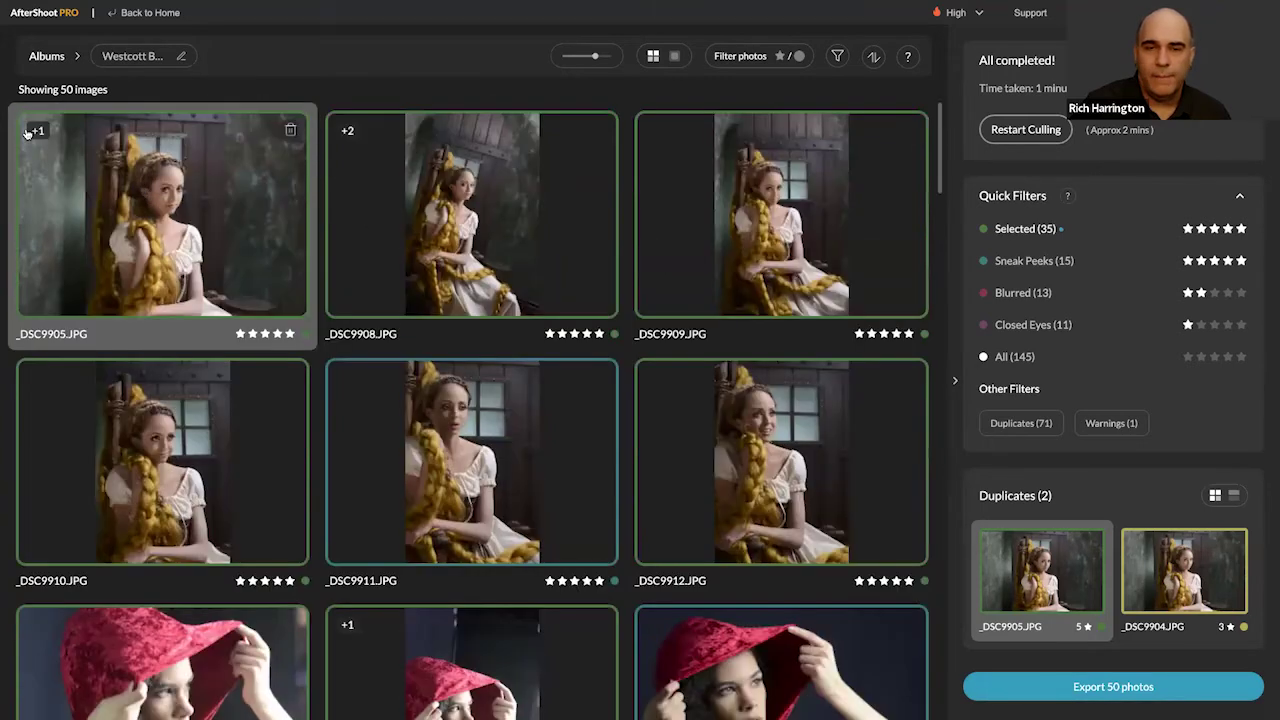
click(349, 134)
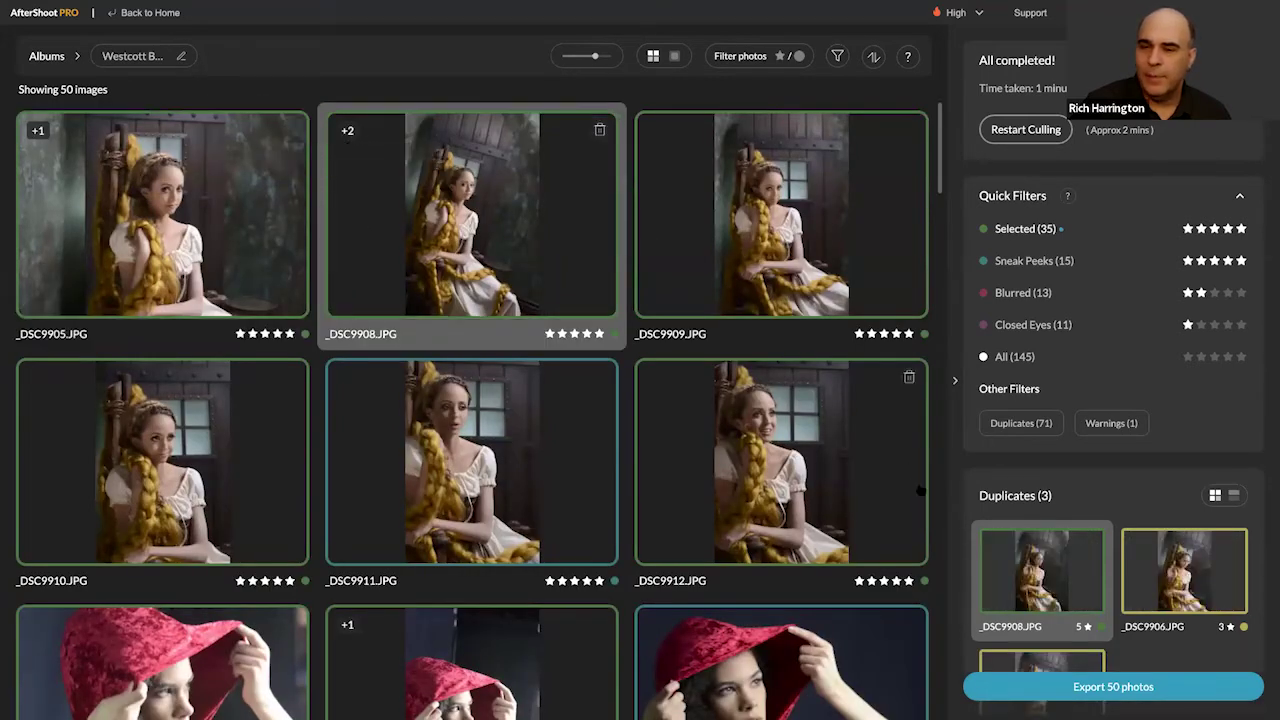
double_click(523, 219)
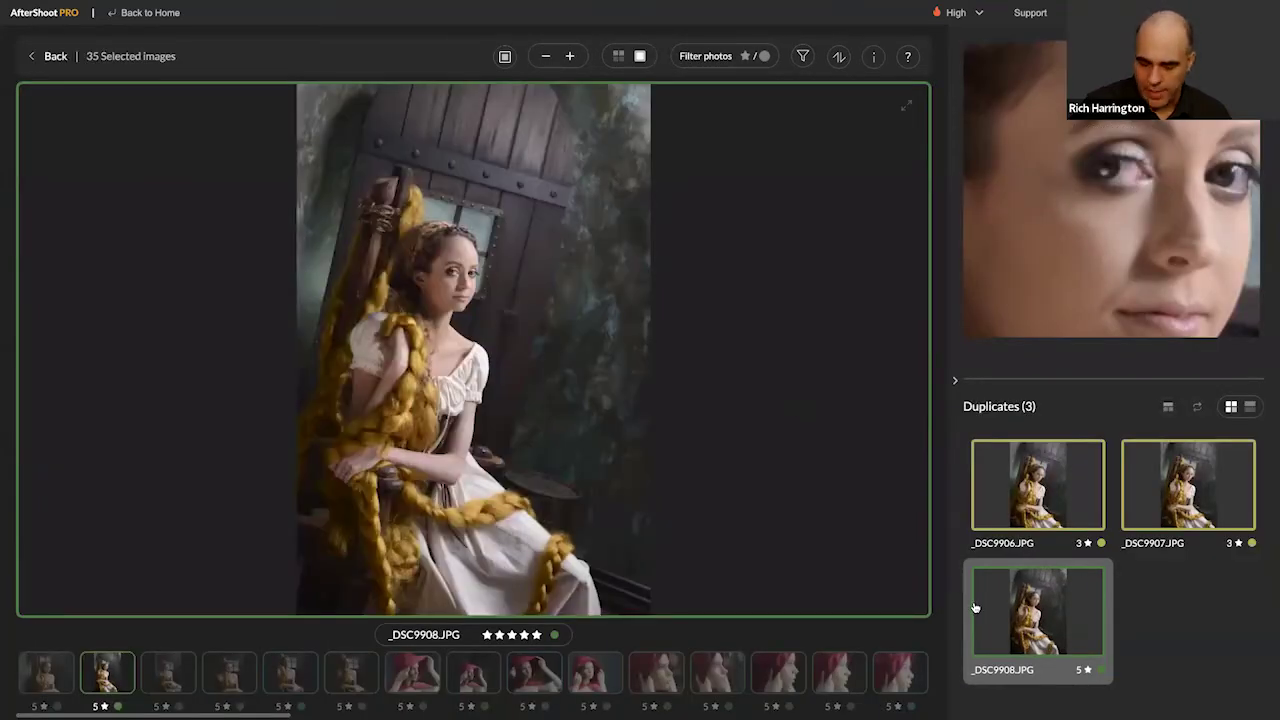
Step: Compare _DSC9908.JPG with its neighbour _DSC9909.JPG and with the duplicate pair _DSC9904.JPG and _DSC9905.JPG
key(Left)
key(Right)
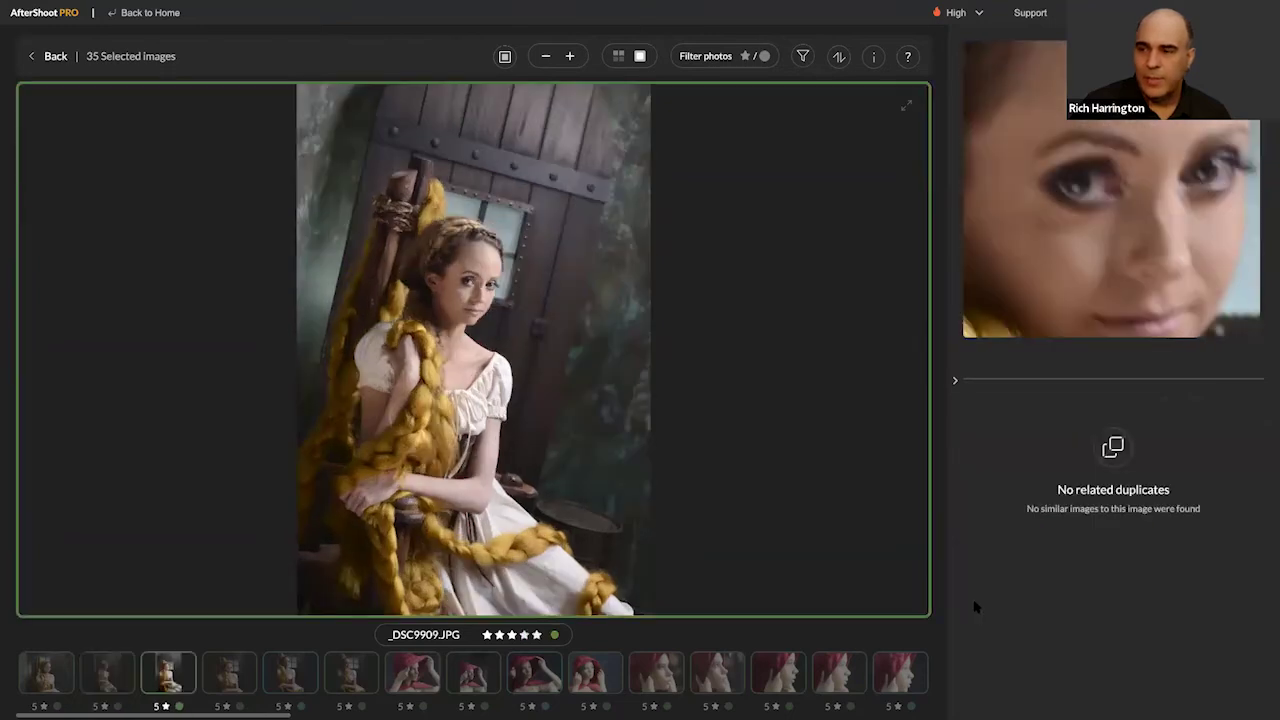
key(Left)
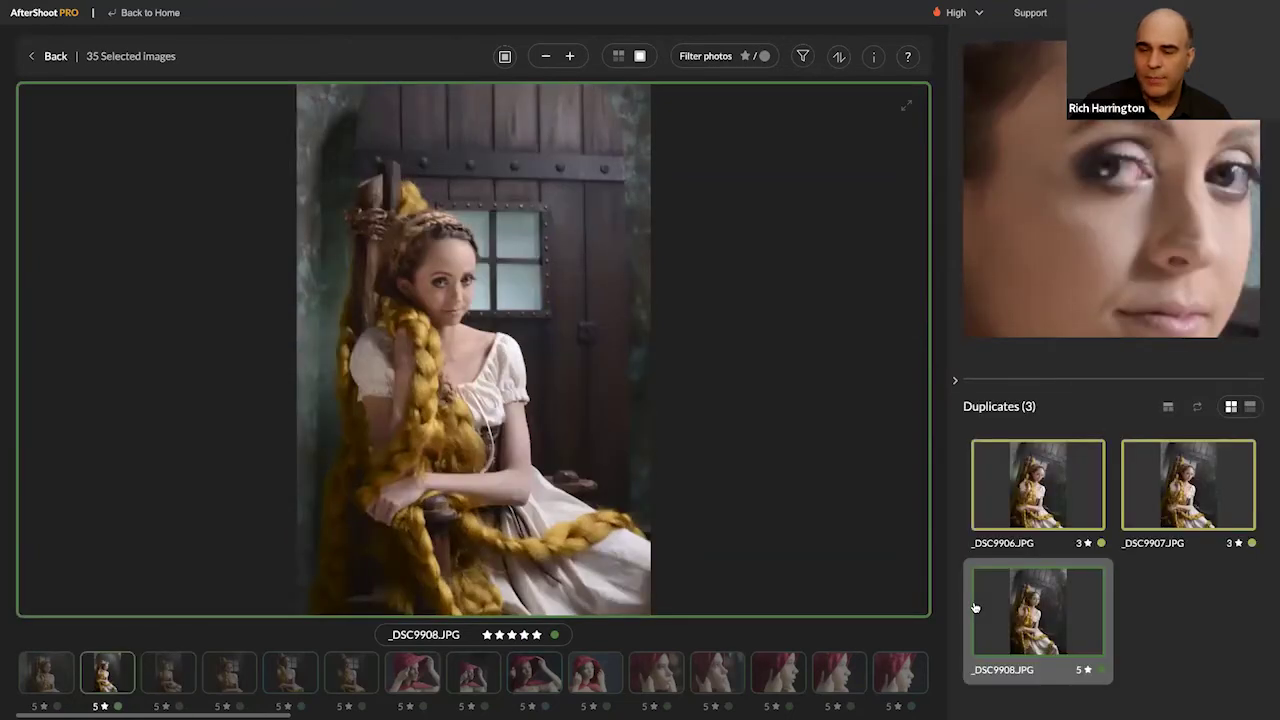
key(Left)
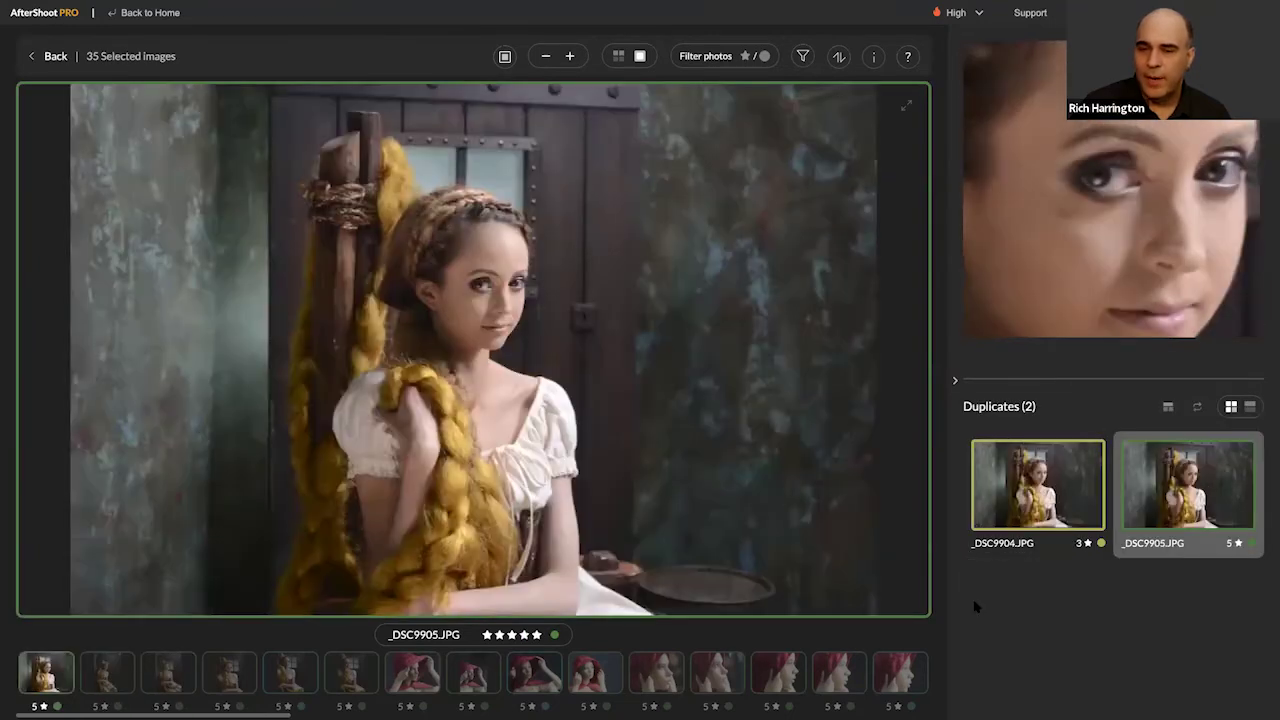
key(Left)
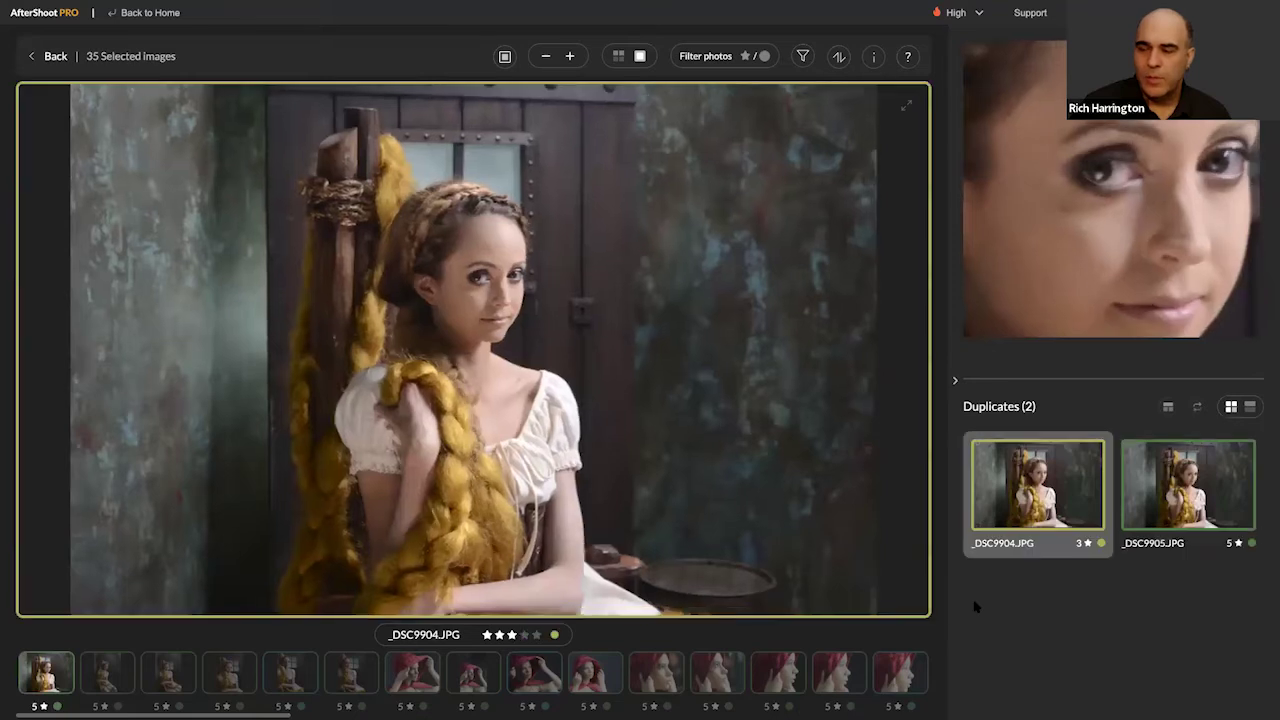
key(Right)
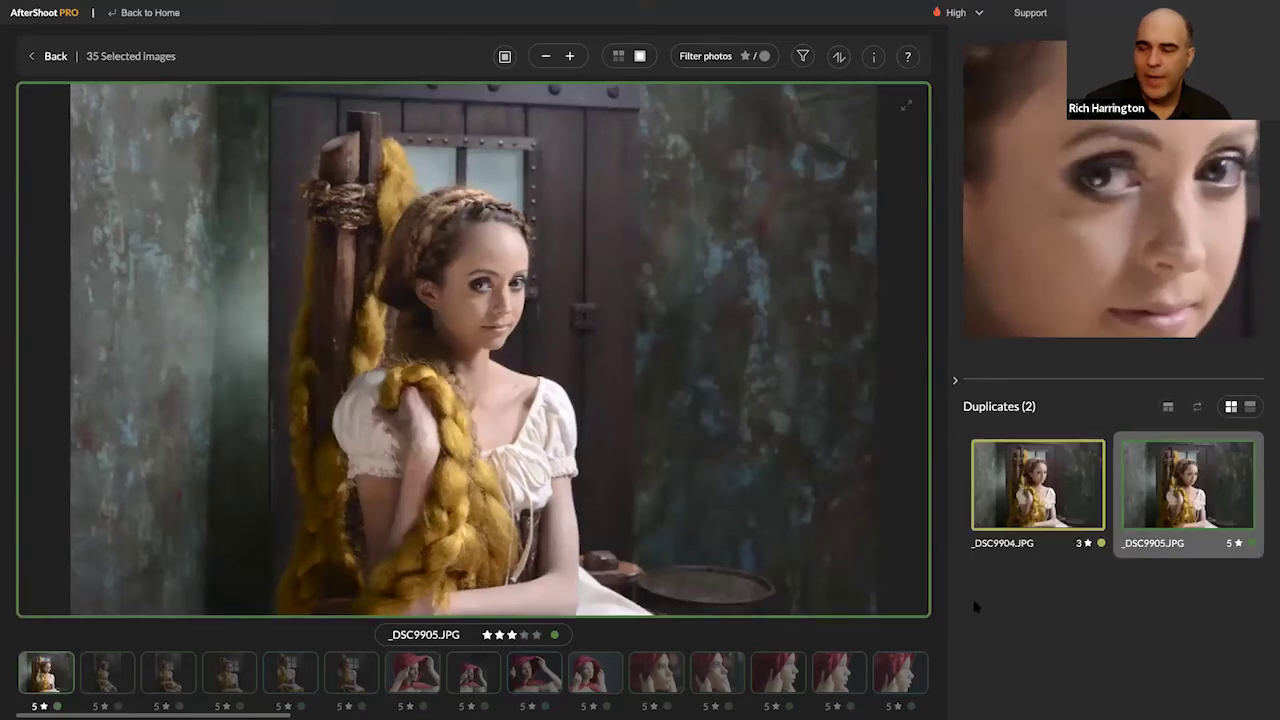
key(Right)
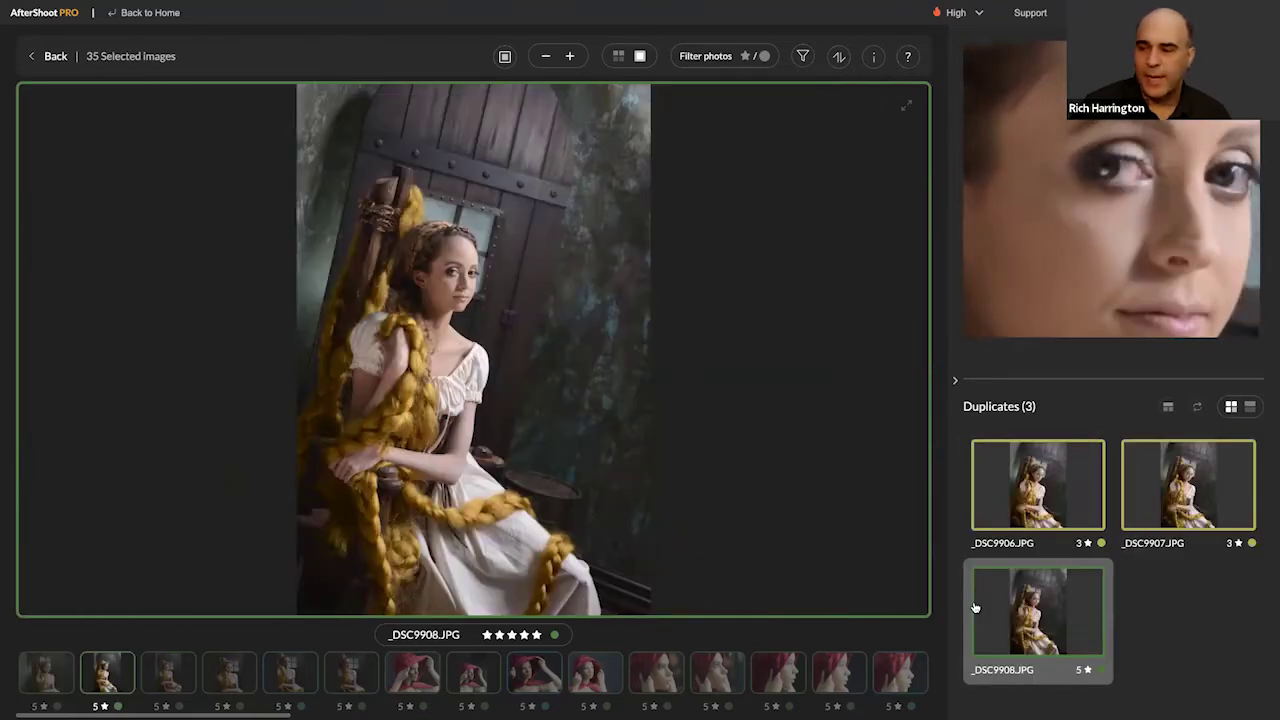
Step: Compare the duplicates _DSC9906.JPG, _DSC9907.JPG and _DSC9908.JPG and rate _DSC9907.JPG five stars
key(Left)
key(Left)
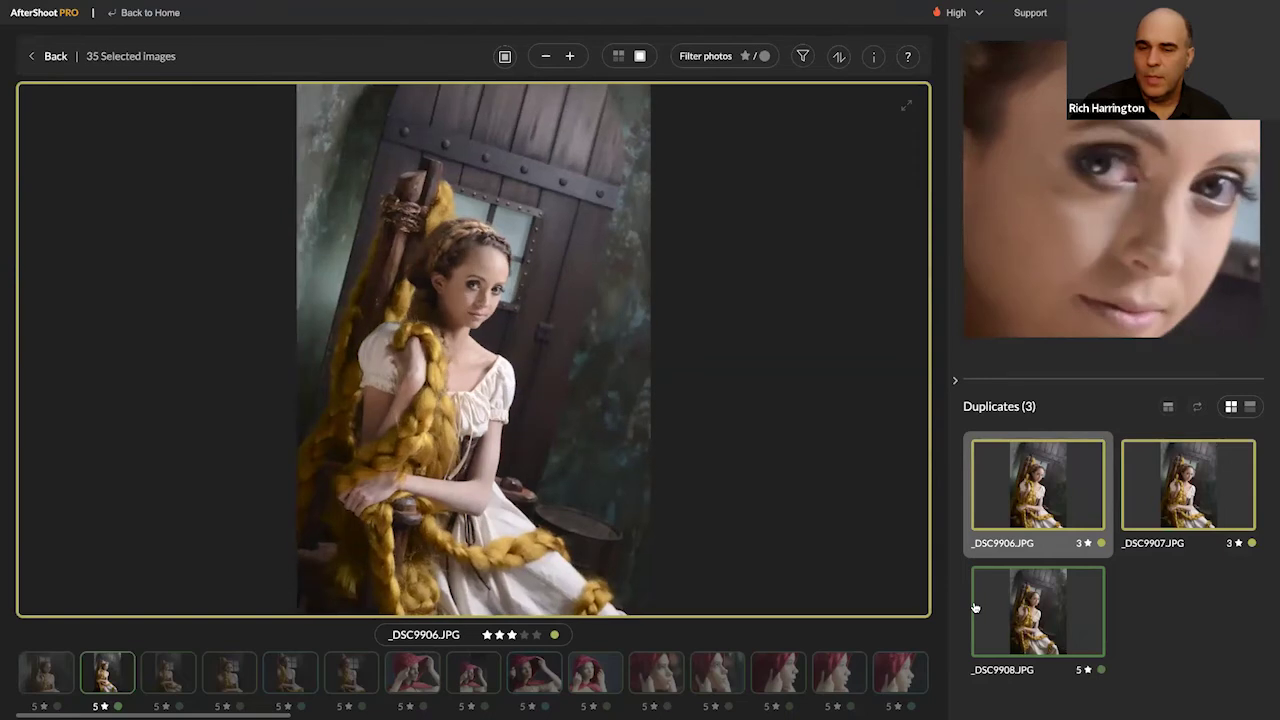
key(Right)
key(Right)
key(Left)
key(5)
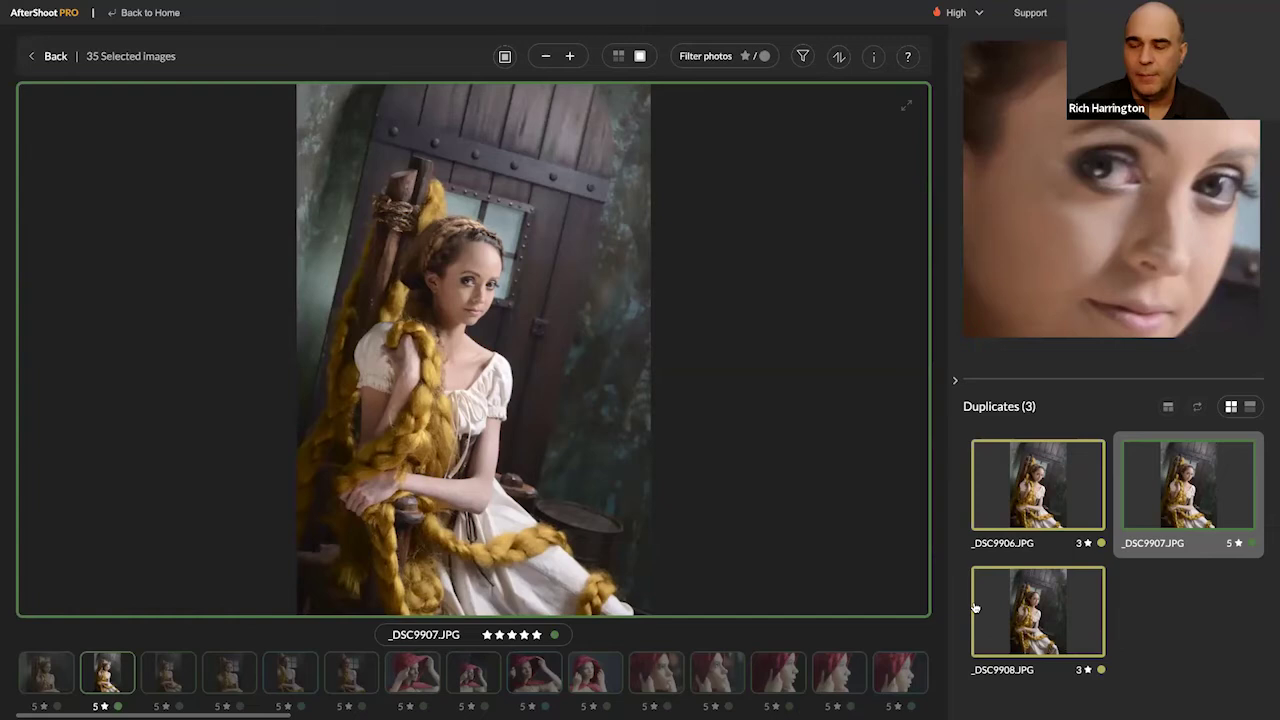
Step: Set the rating of _DSC9909.JPG to zero stars and go back to _DSC9905.JPG
key(Right)
key(Right)
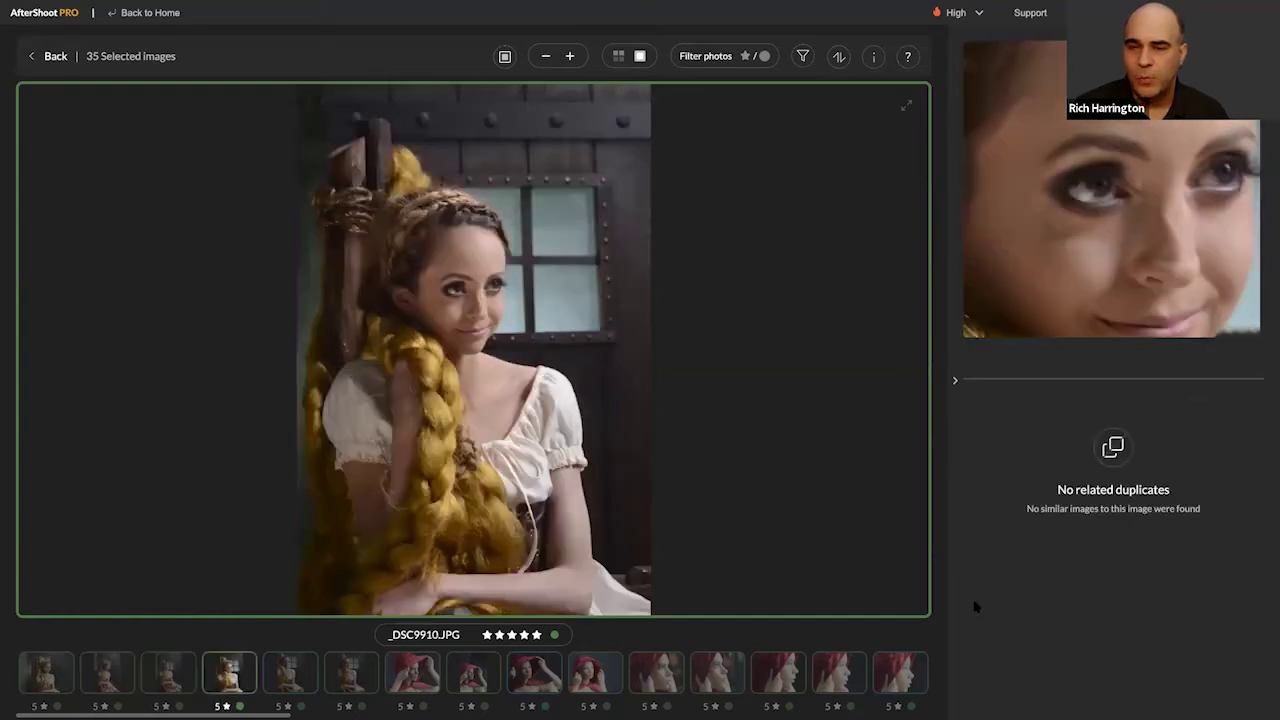
key(Left)
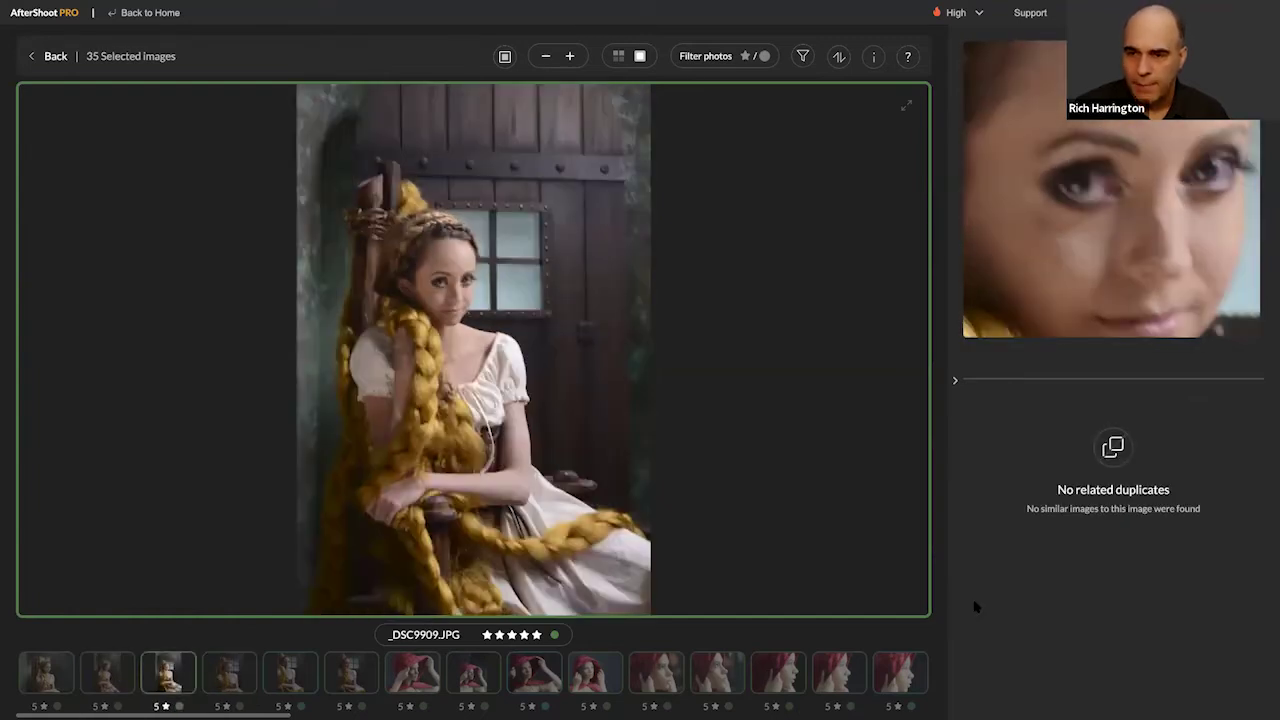
key(0)
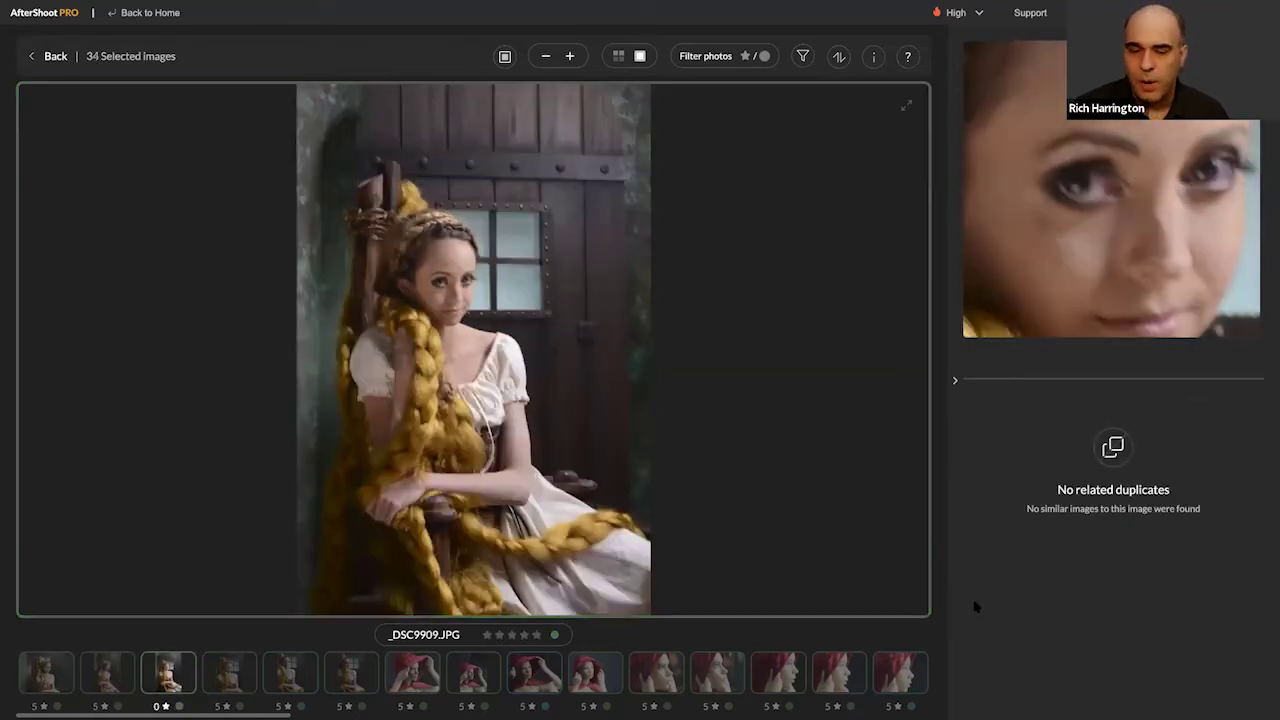
key(Left)
key(Left)
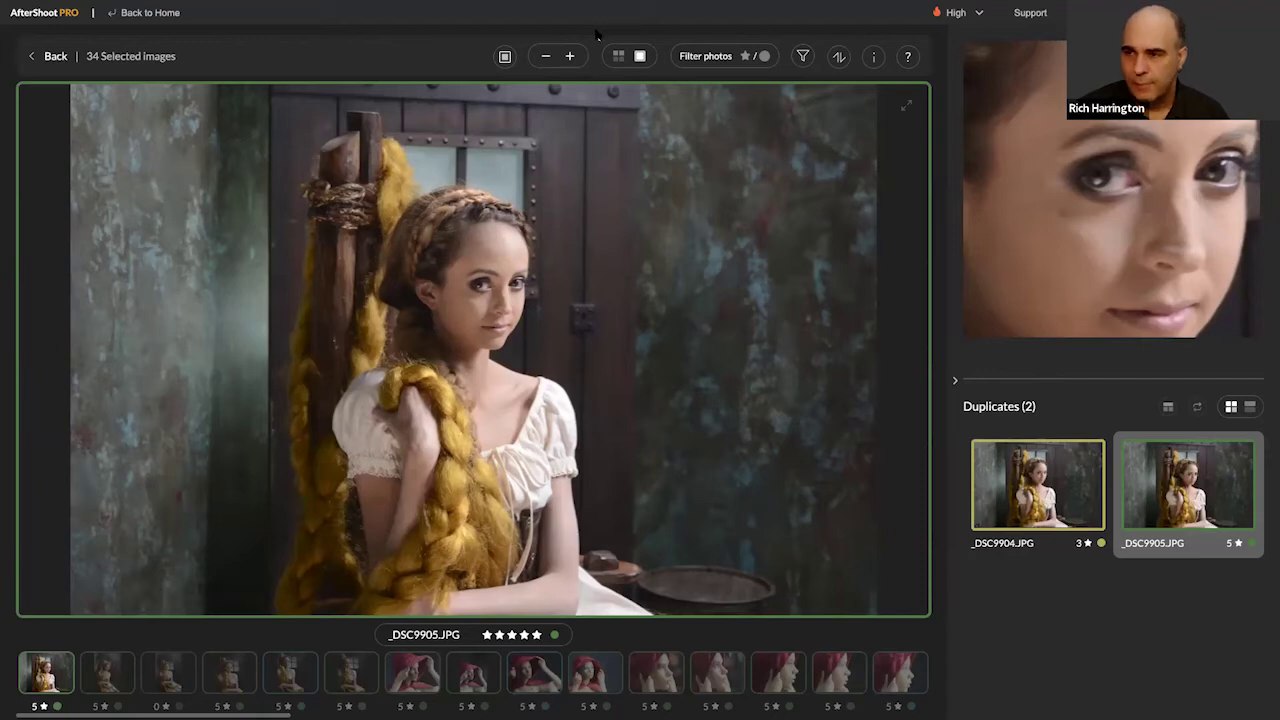
Step: Compare _DSC9911.JPG with its neighbour _DSC9912.JPG and set the rating of _DSC9911.JPG to zero stars
key(Right)
key(Right)
key(Right)
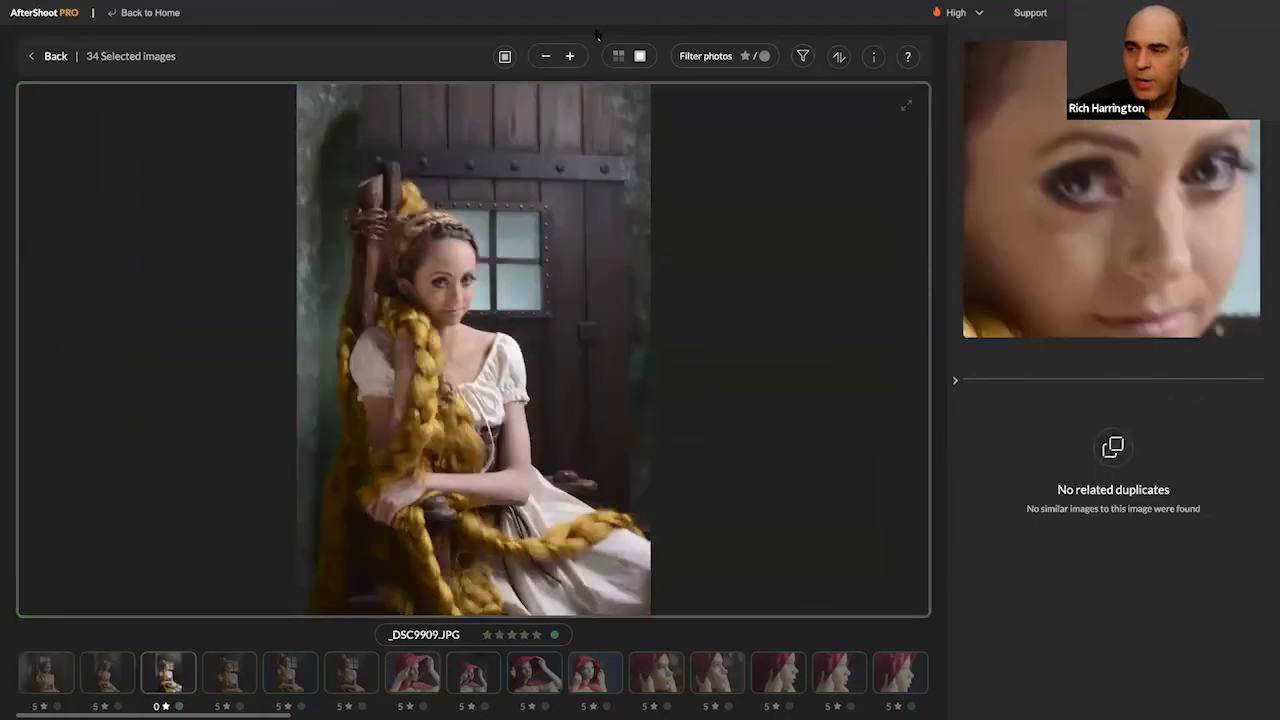
key(Right)
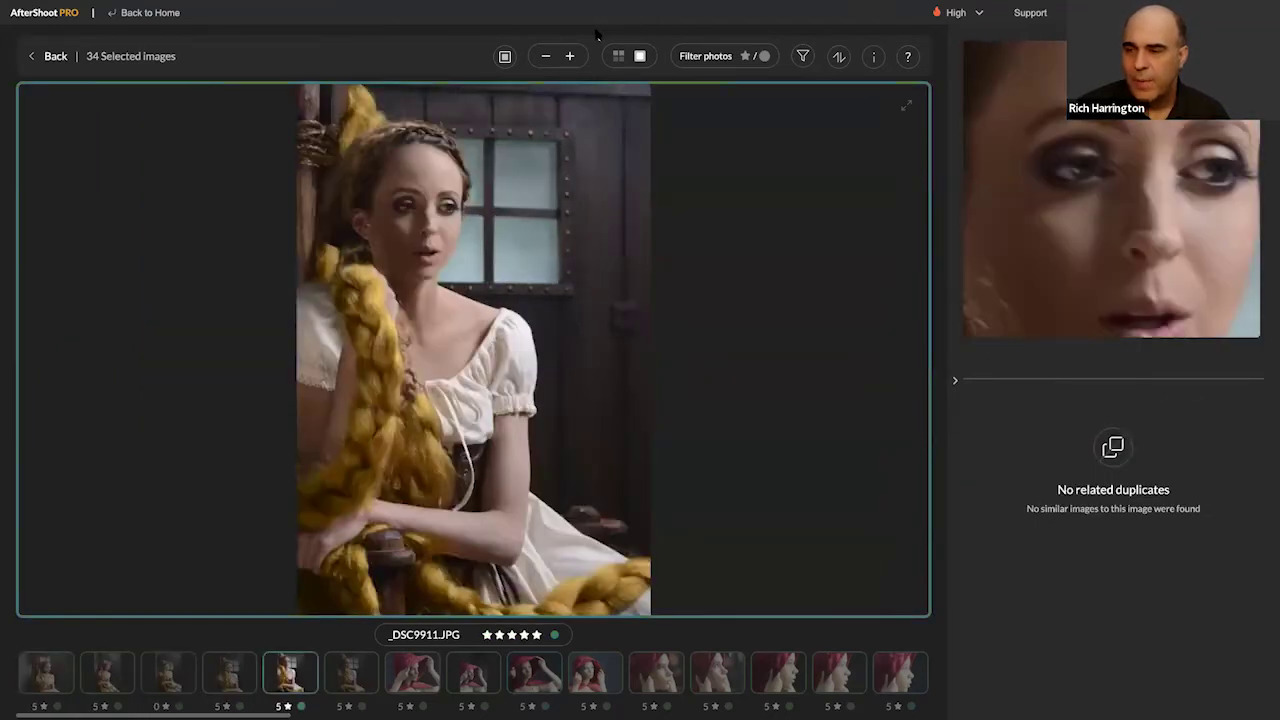
key(Right)
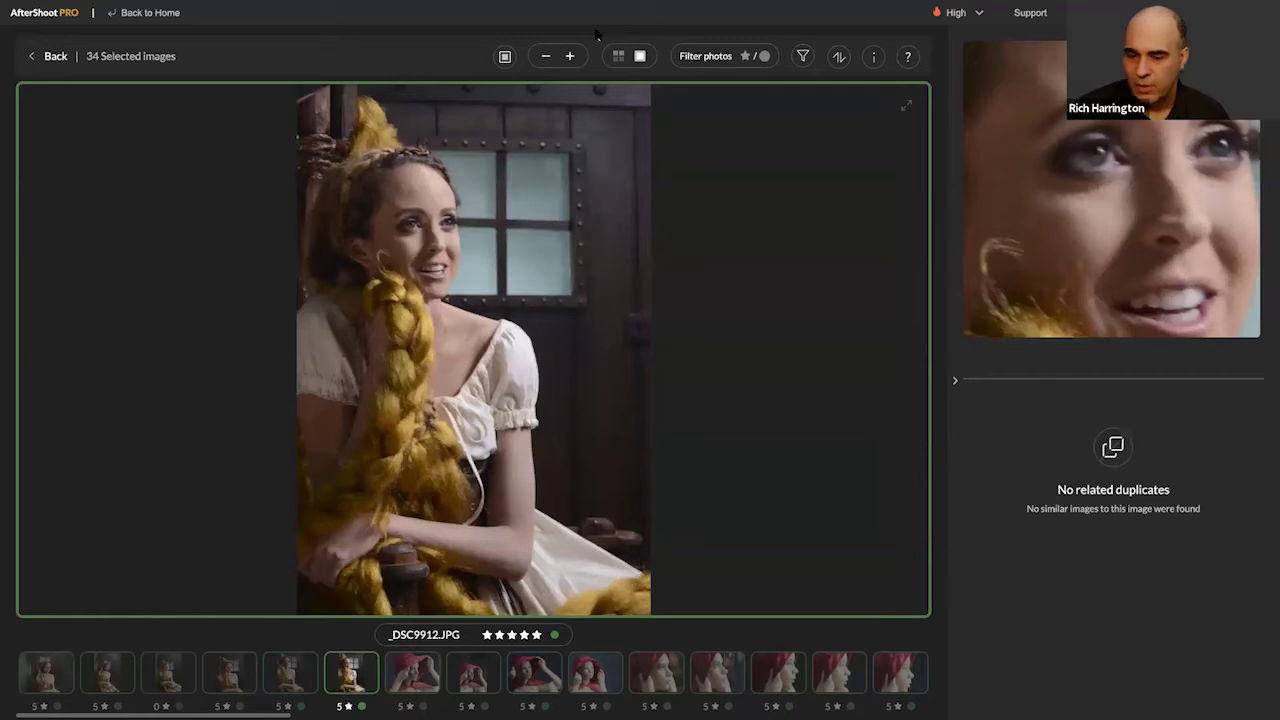
key(Left)
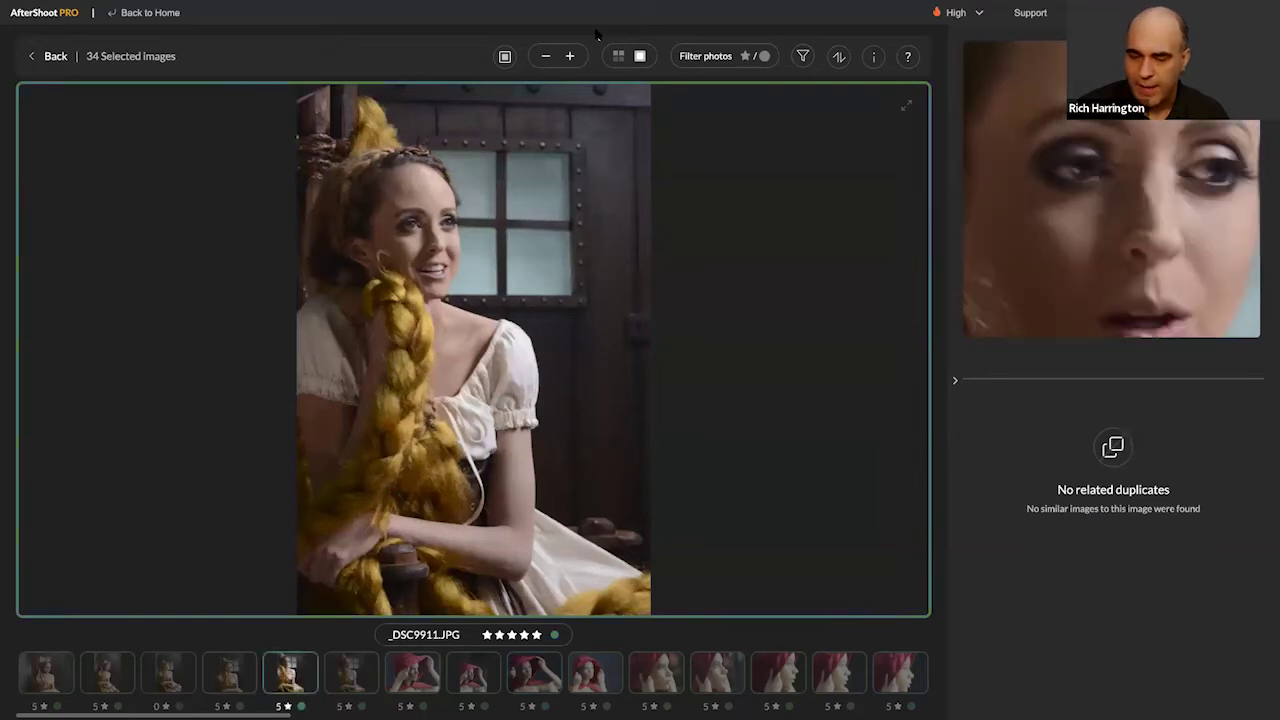
key(0)
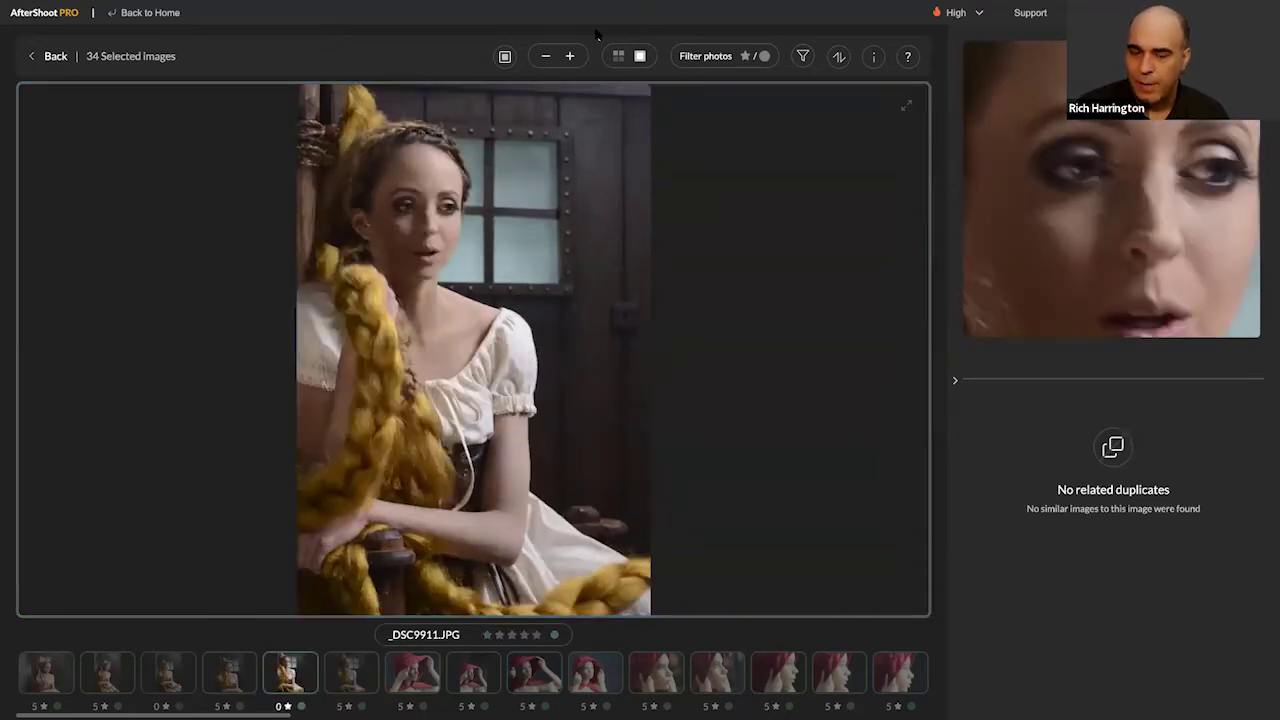
Step: Review the red-hood photos one by one from _DSC9914.JPG through _DSC9921.JPG
key(Right)
key(Right)
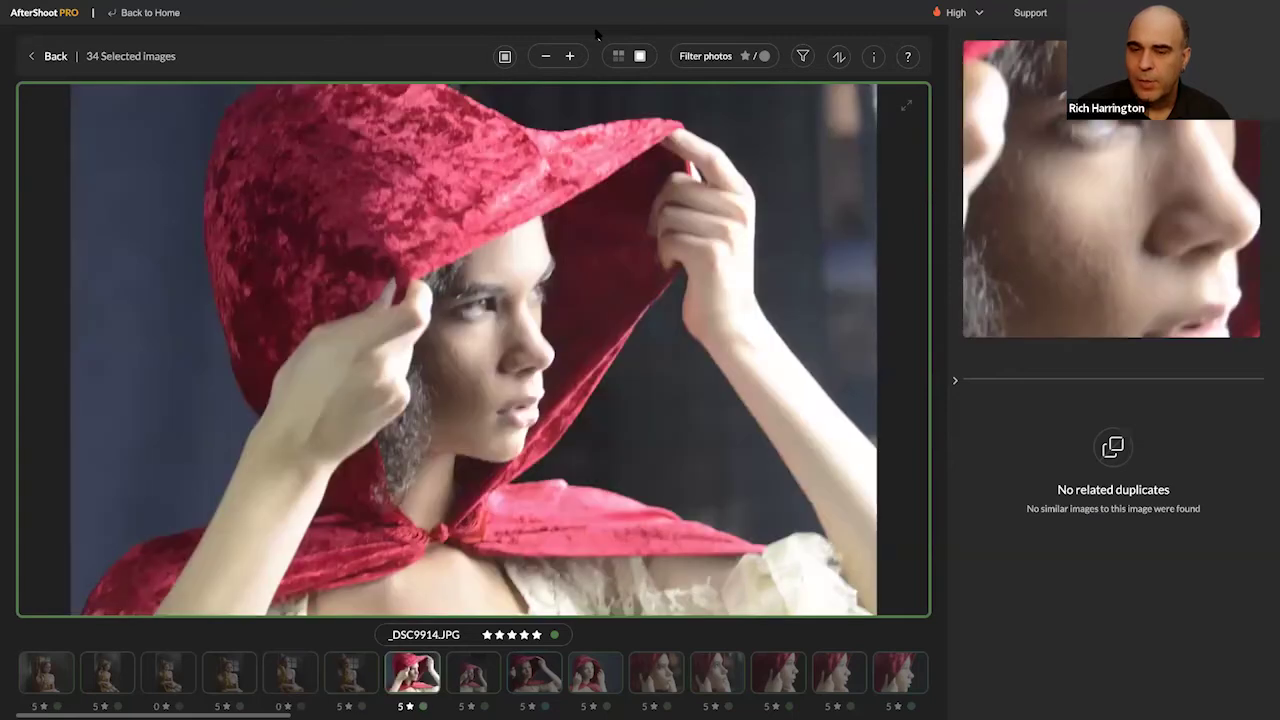
key(Right)
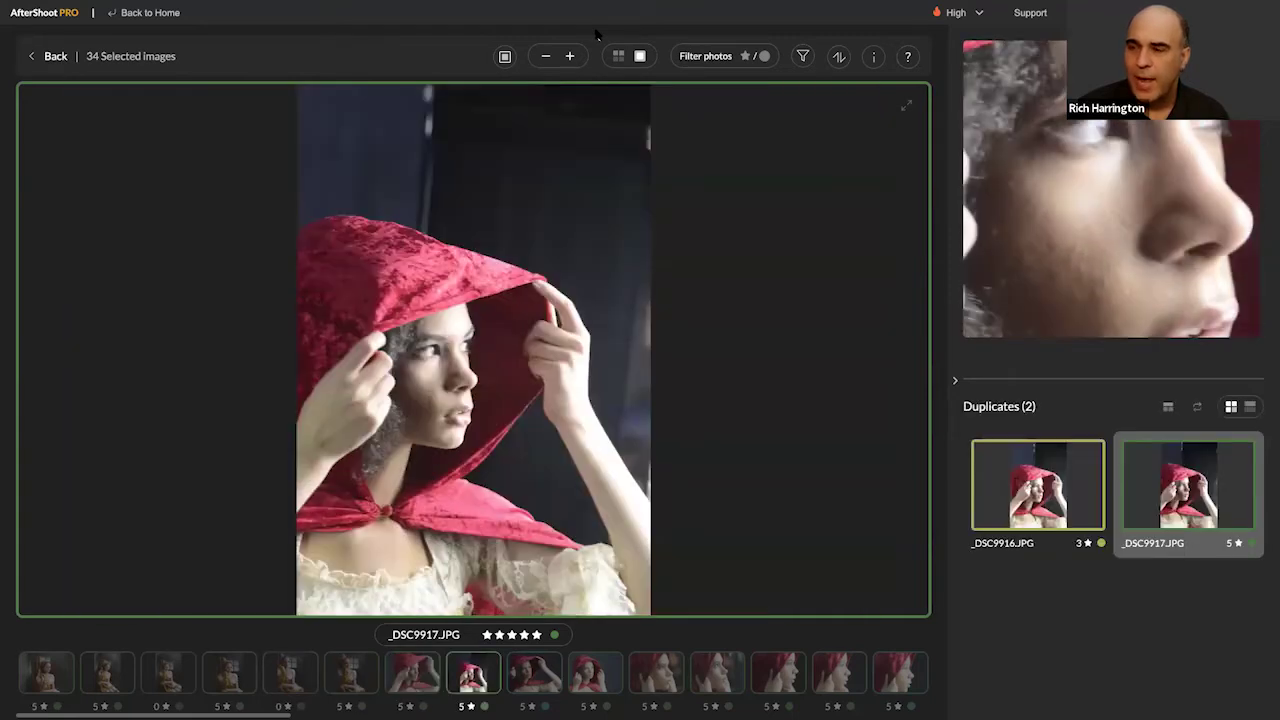
key(Right)
key(Right)
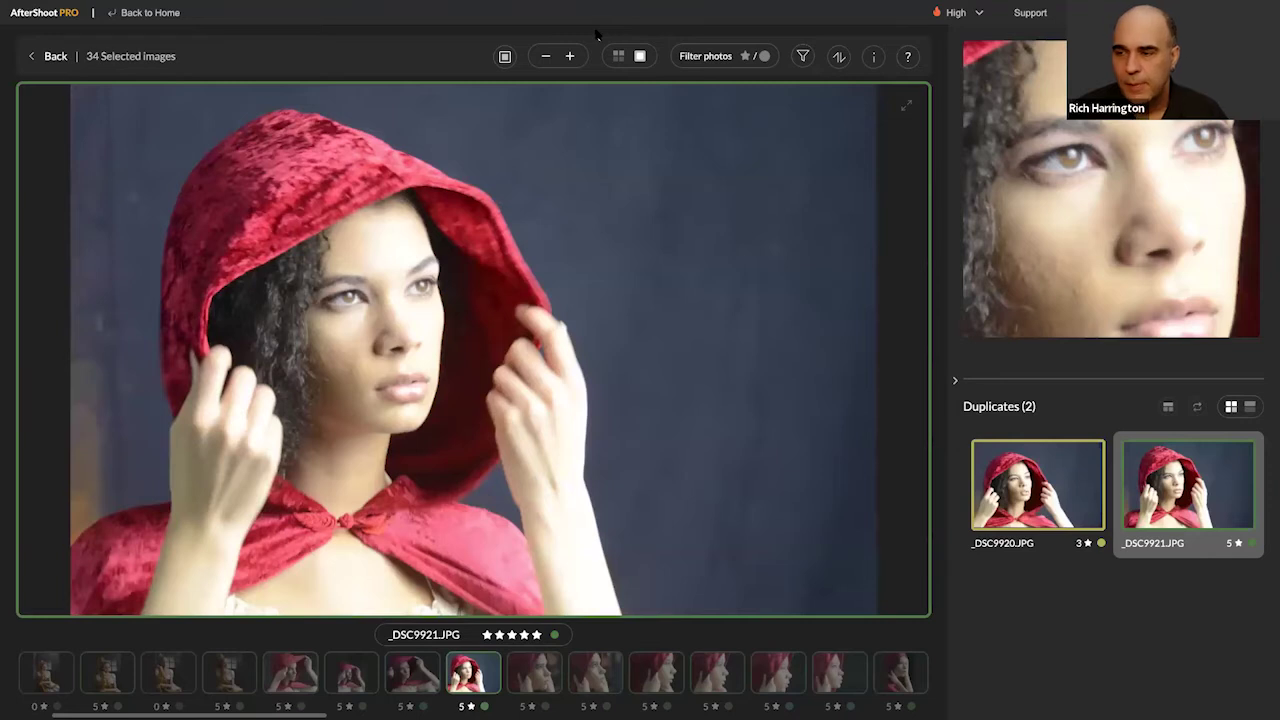
Step: Leave the Westcott Booth album and open the Eagle Scout album from the album overview
key(Escape)
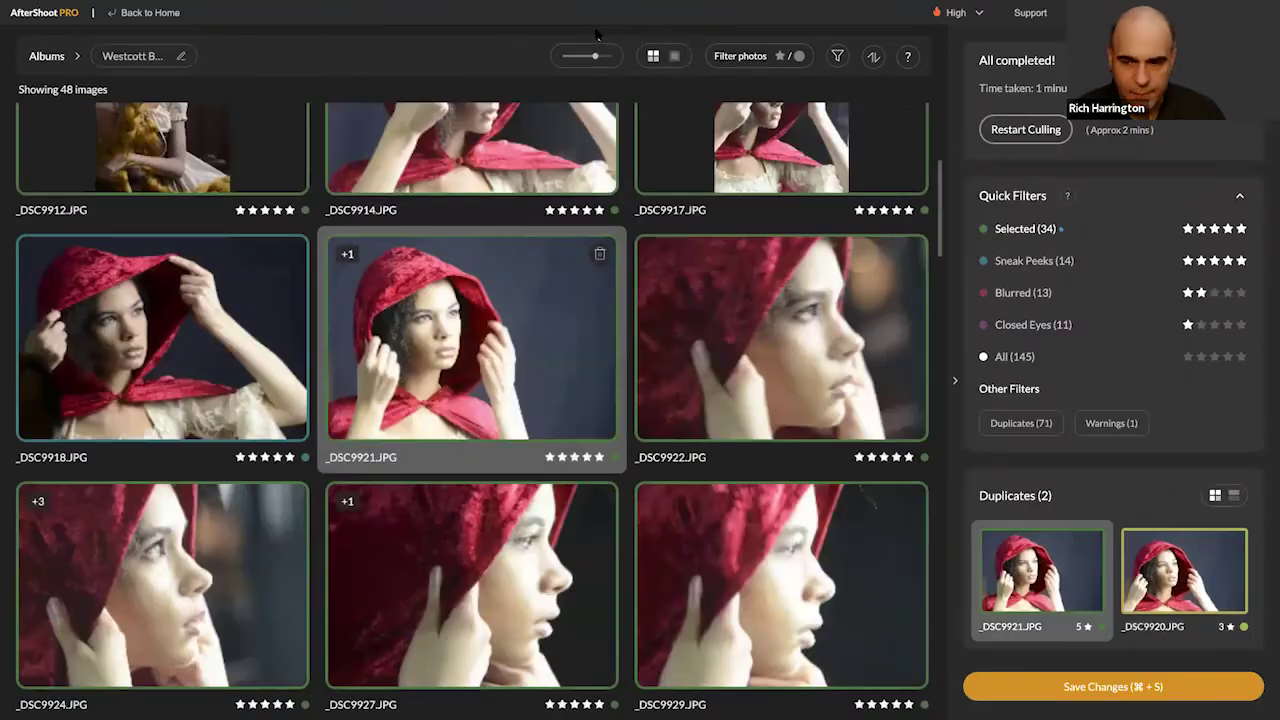
click(47, 57)
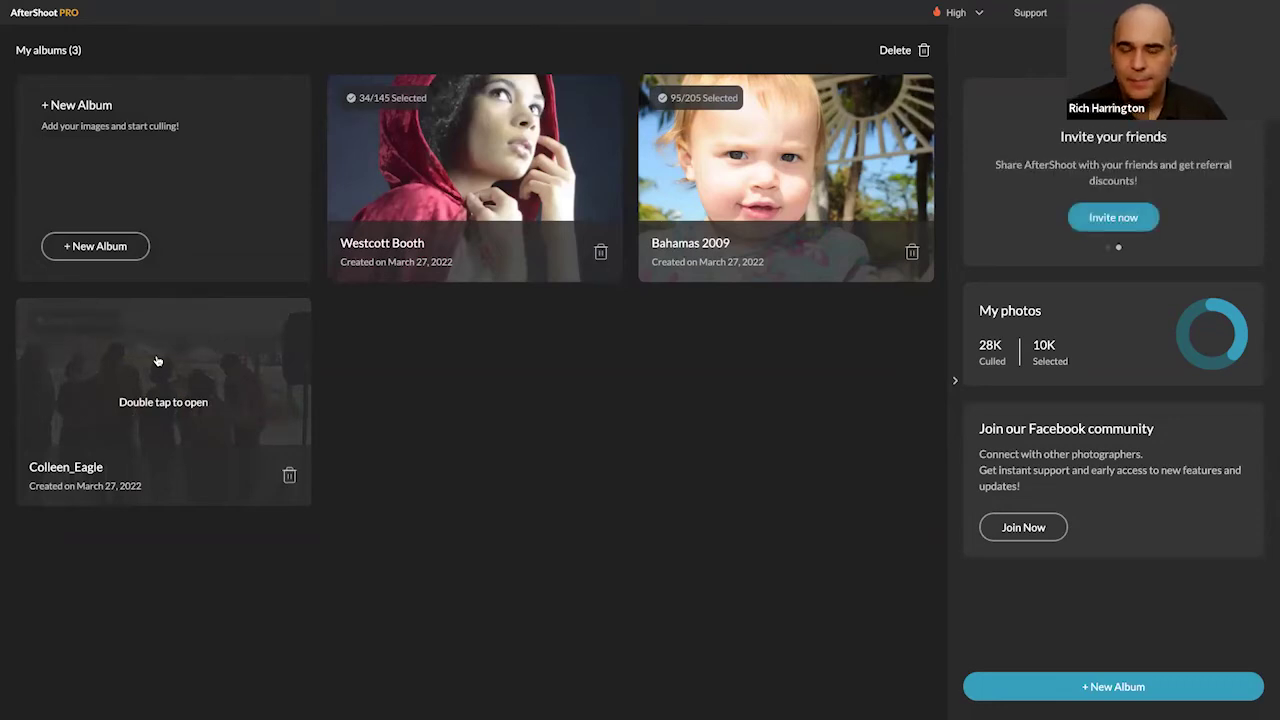
double_click(186, 409)
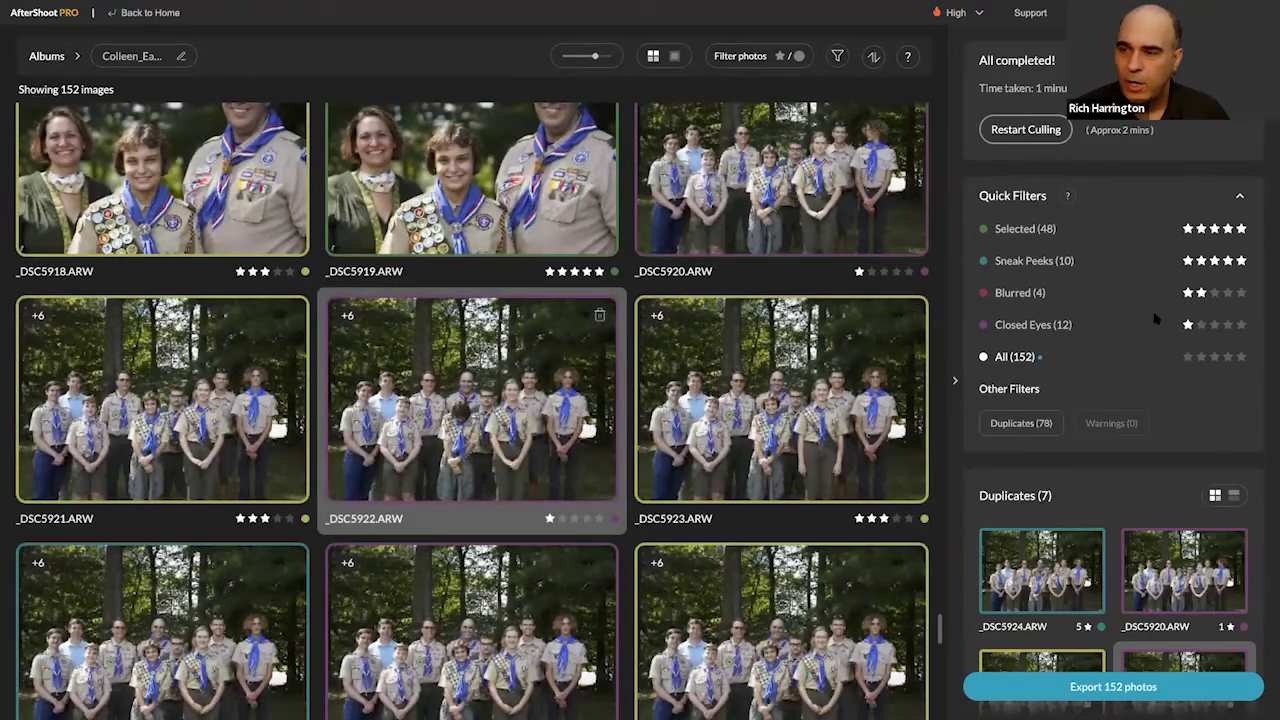
Step: Open _DSC5916.ARW in the single-image view and compare it with its duplicates through _DSC5919.ARW
scroll(488, 245, up, 1)
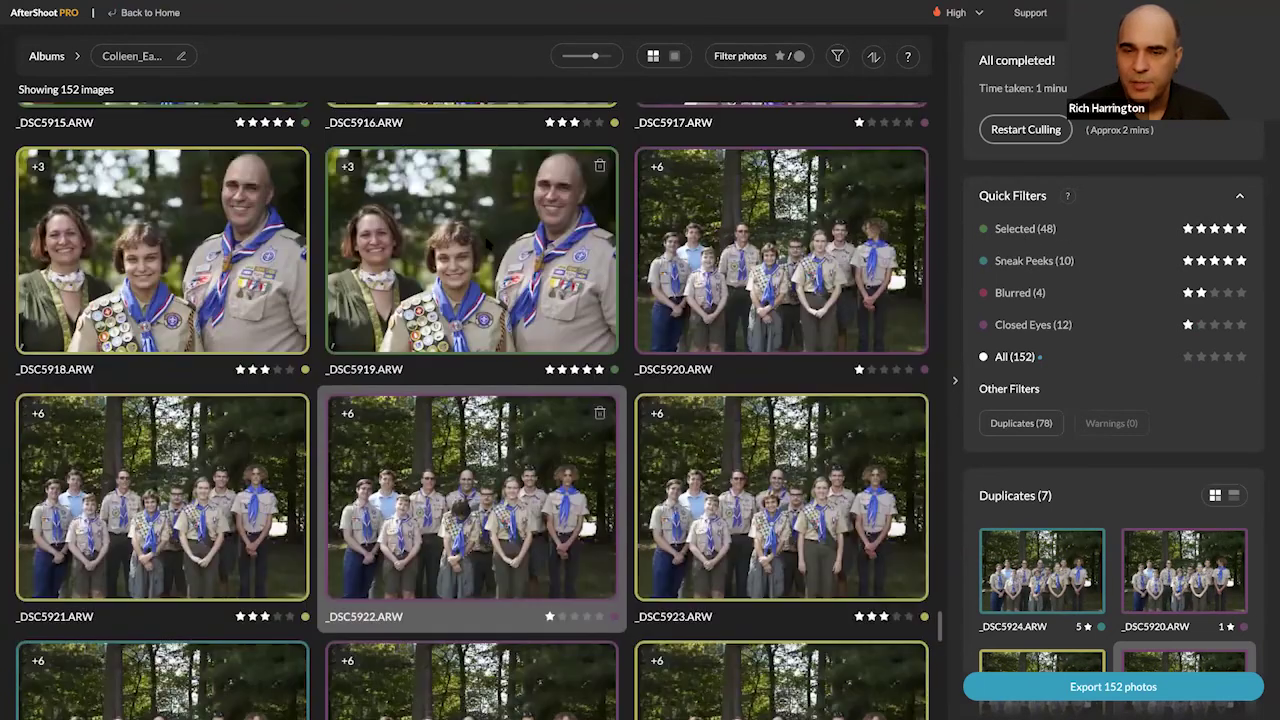
scroll(488, 245, up, 3)
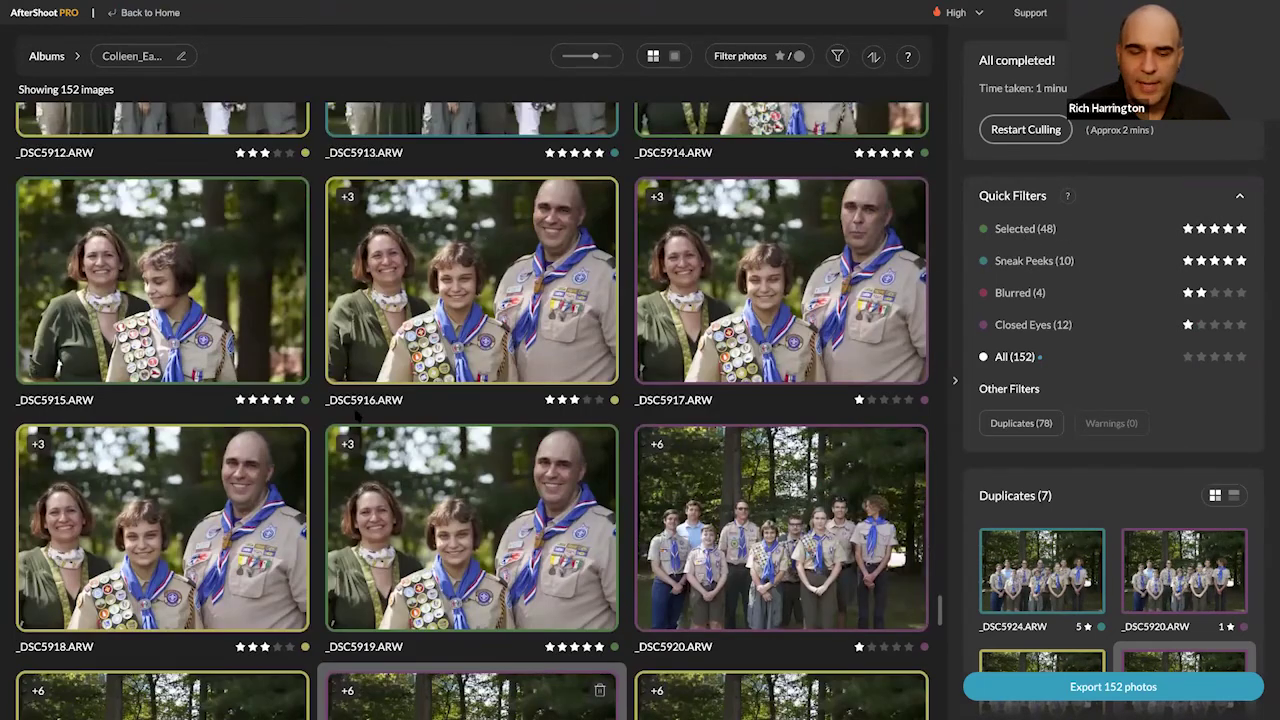
scroll(356, 416, up, 1)
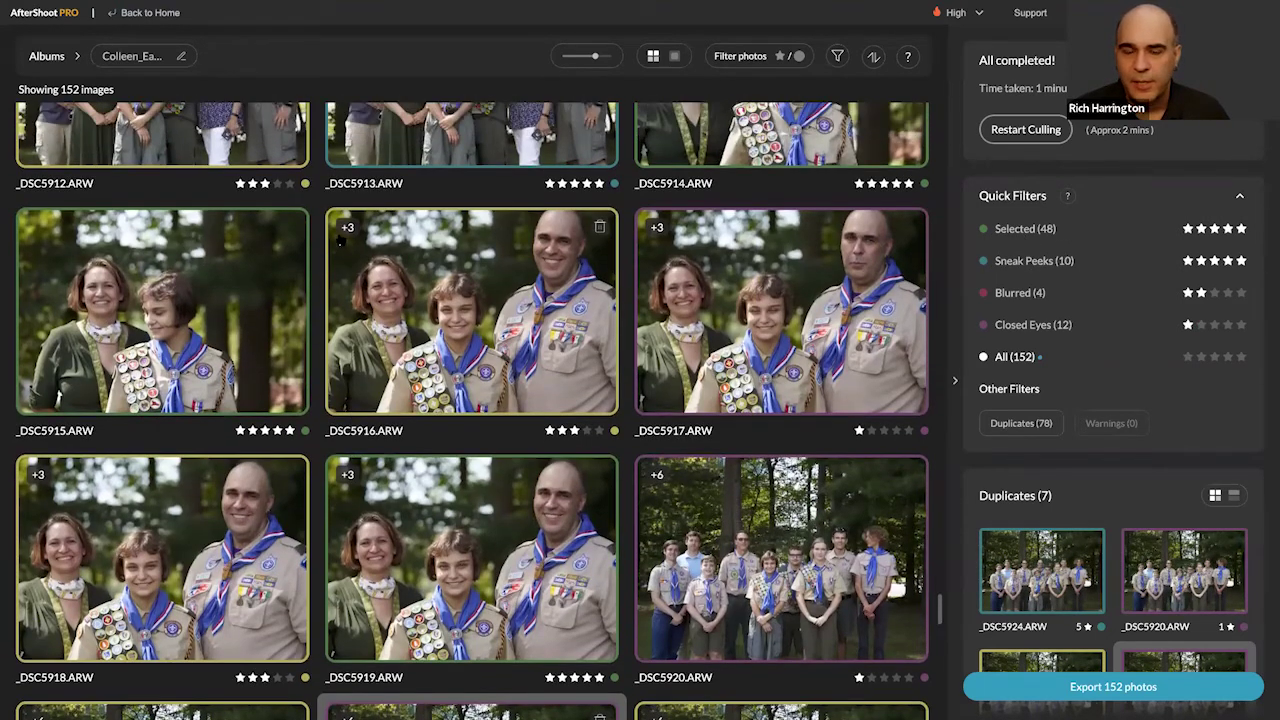
double_click(388, 234)
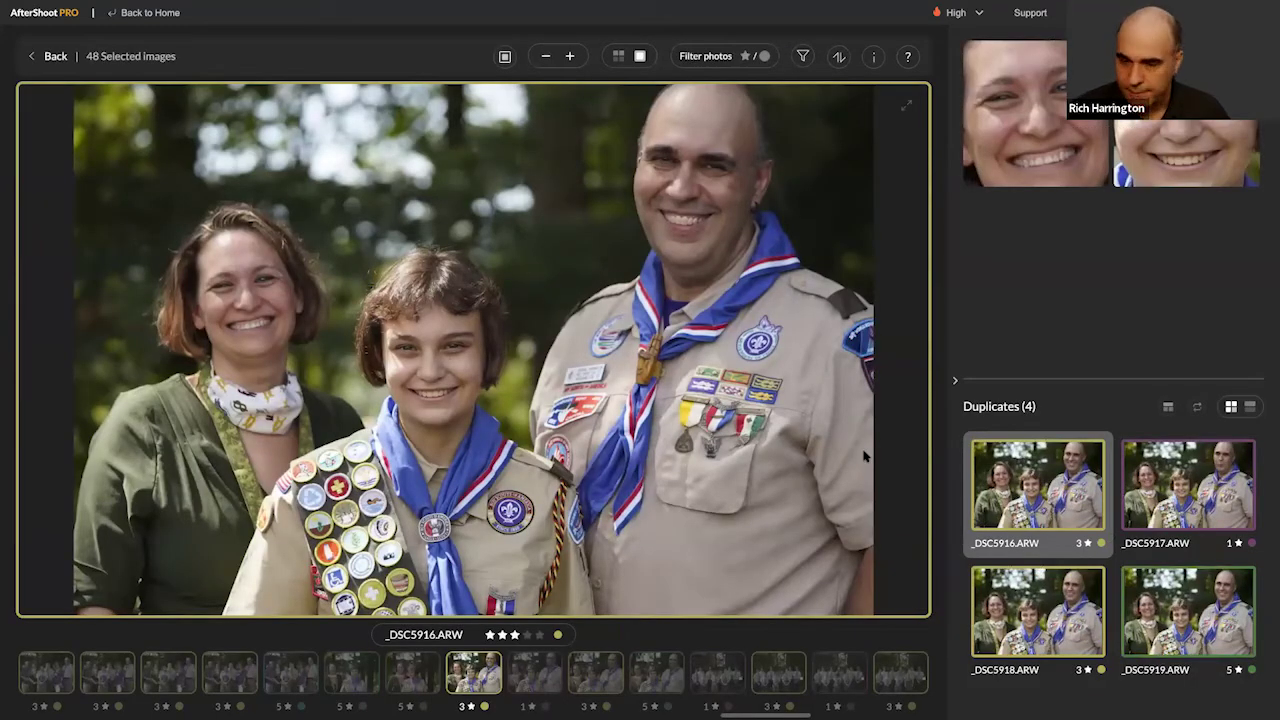
key(Right)
key(Right)
key(Right)
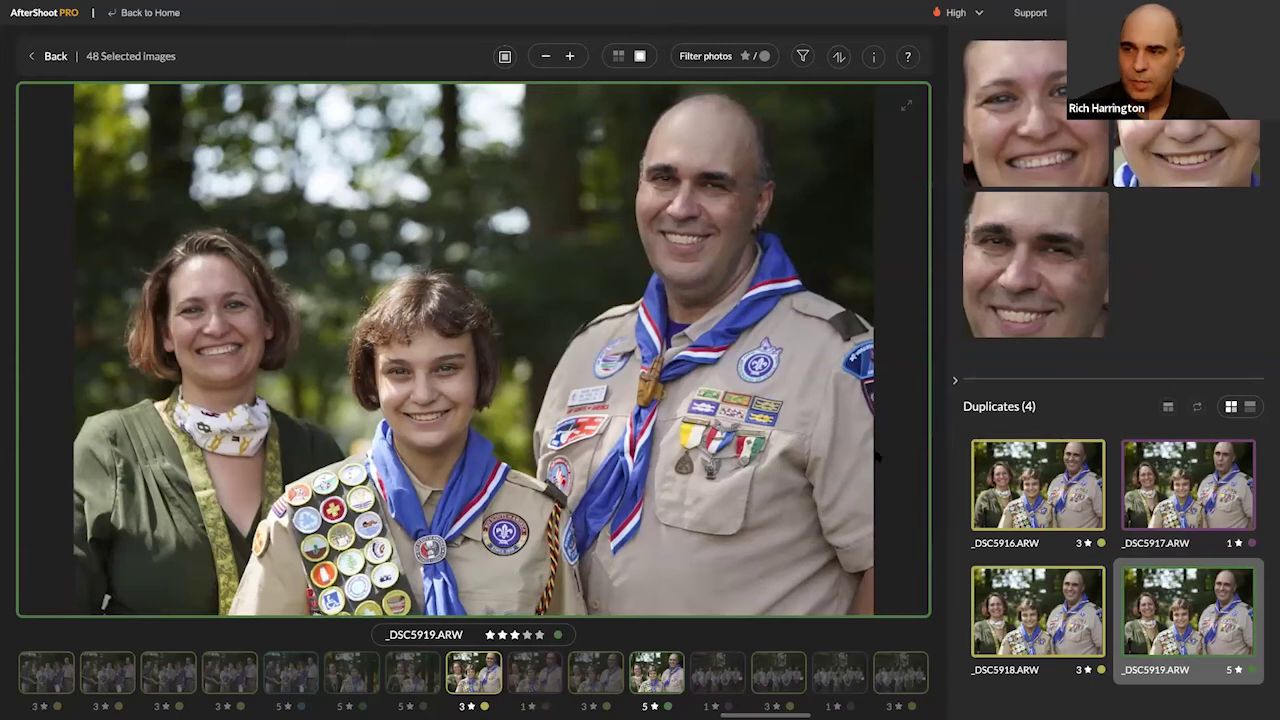
key(Left)
key(Left)
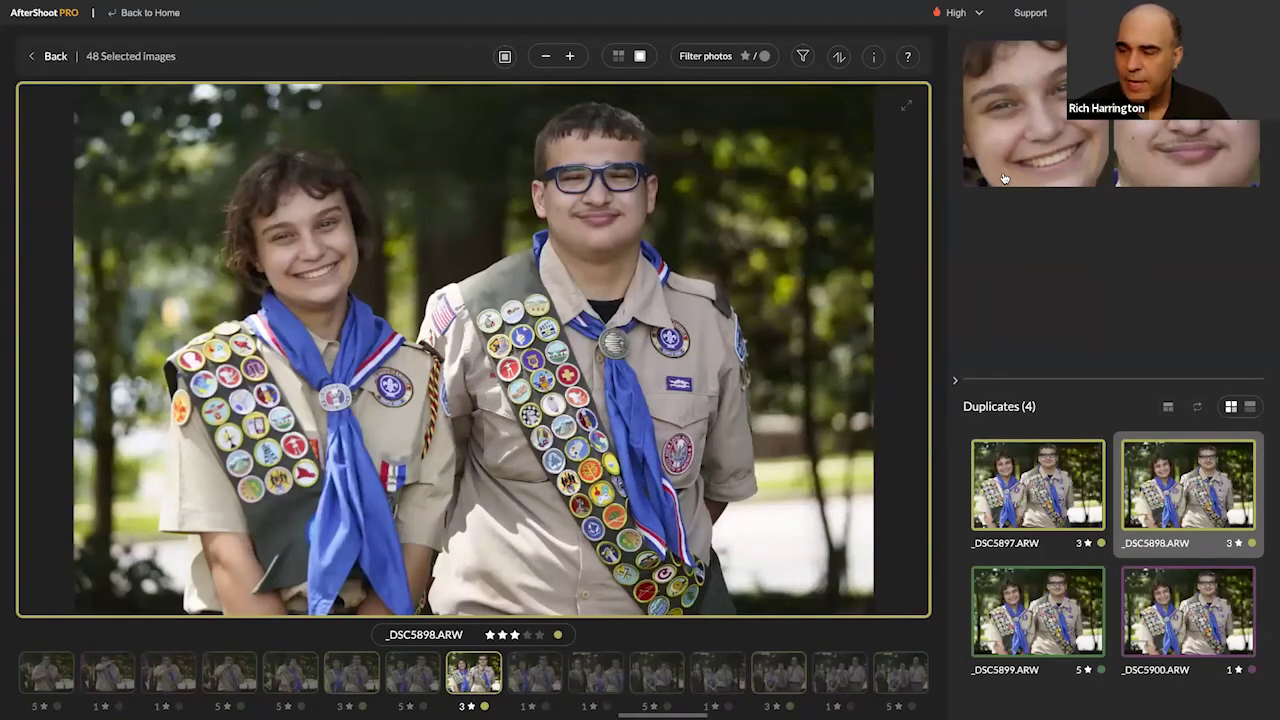
Step: Zoom in on each face in _DSC5898.ARW, then compare the smiling scout's face in _DSC5897.ARW, _DSC5899.ARW and _DSC5900.ARW
click(1226, 154)
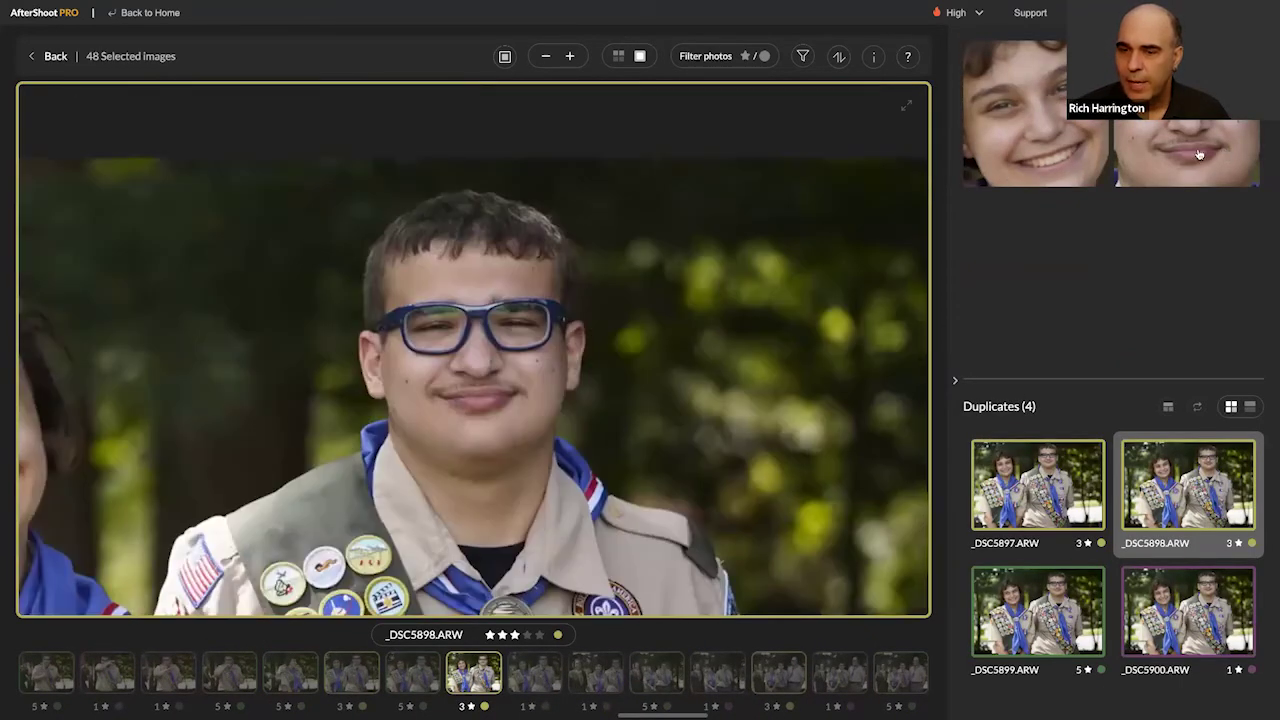
click(1031, 152)
key(Left)
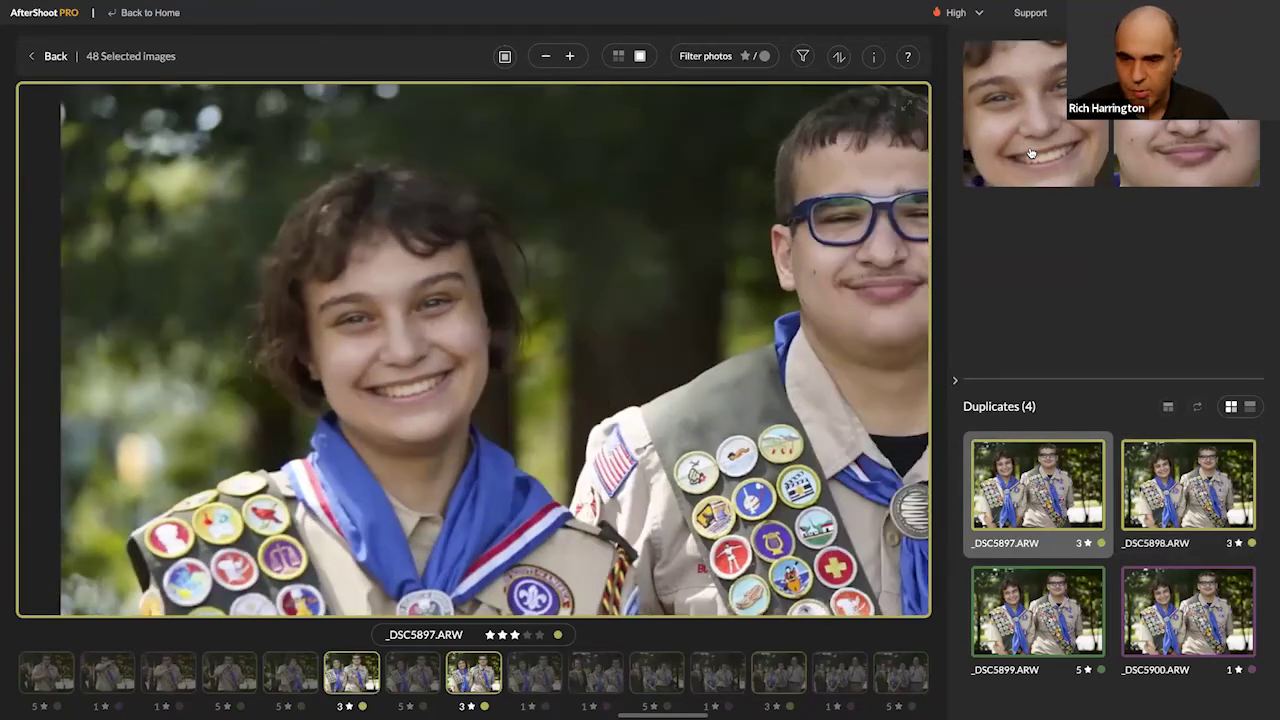
key(Right)
key(Right)
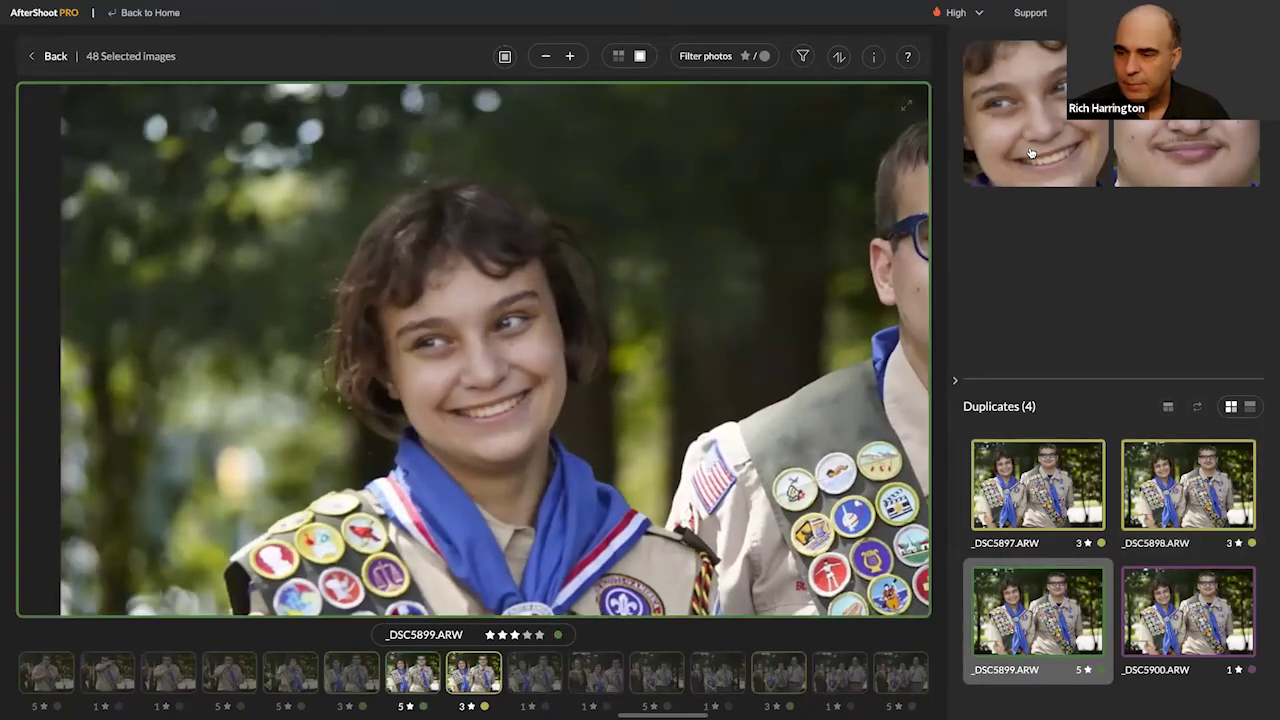
key(Right)
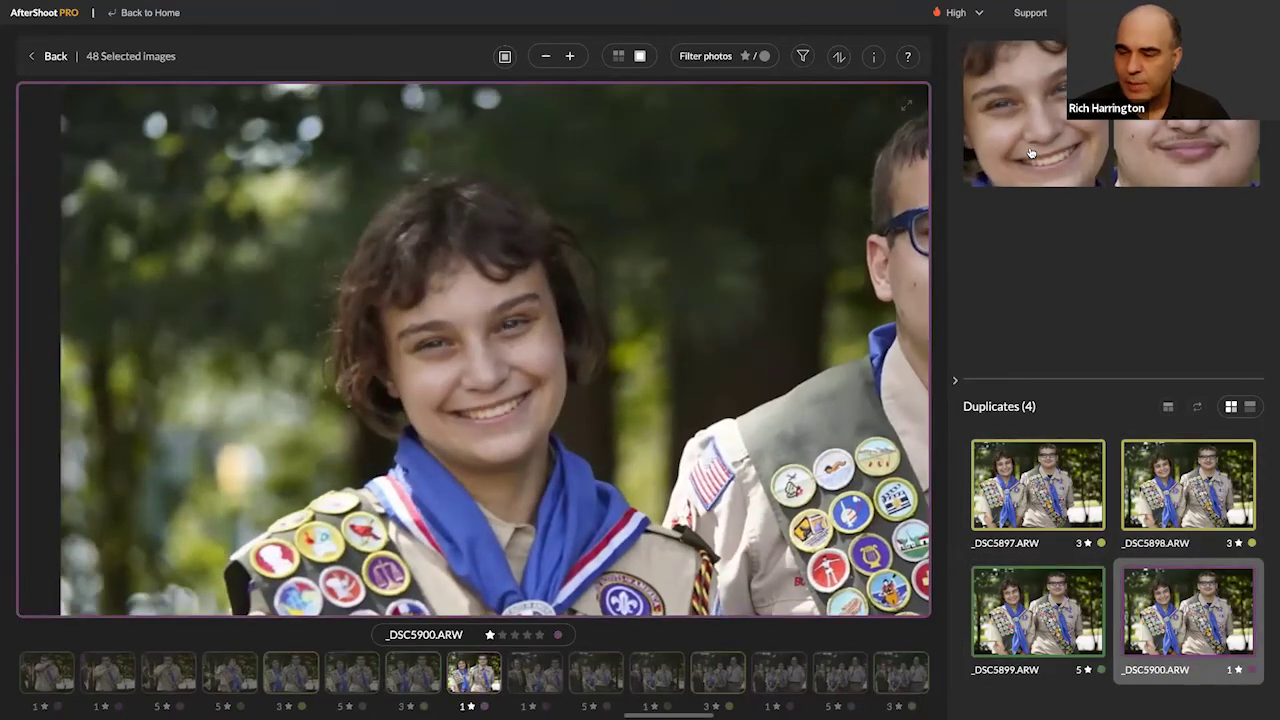
Step: Recheck the zoomed-in duplicates _DSC5897.ARW, _DSC5898.ARW and _DSC5899.ARW, and inspect the face with glasses in _DSC5897.ARW
key(Left)
key(Left)
key(Left)
key(Right)
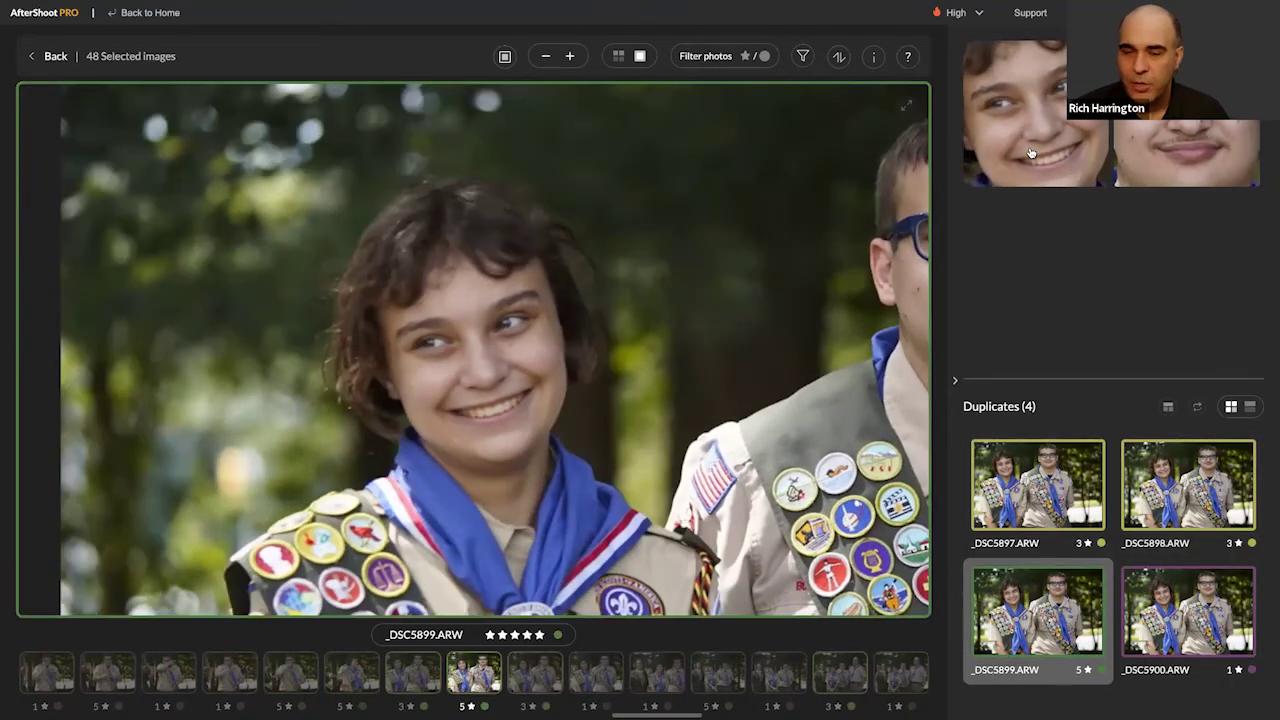
key(Right)
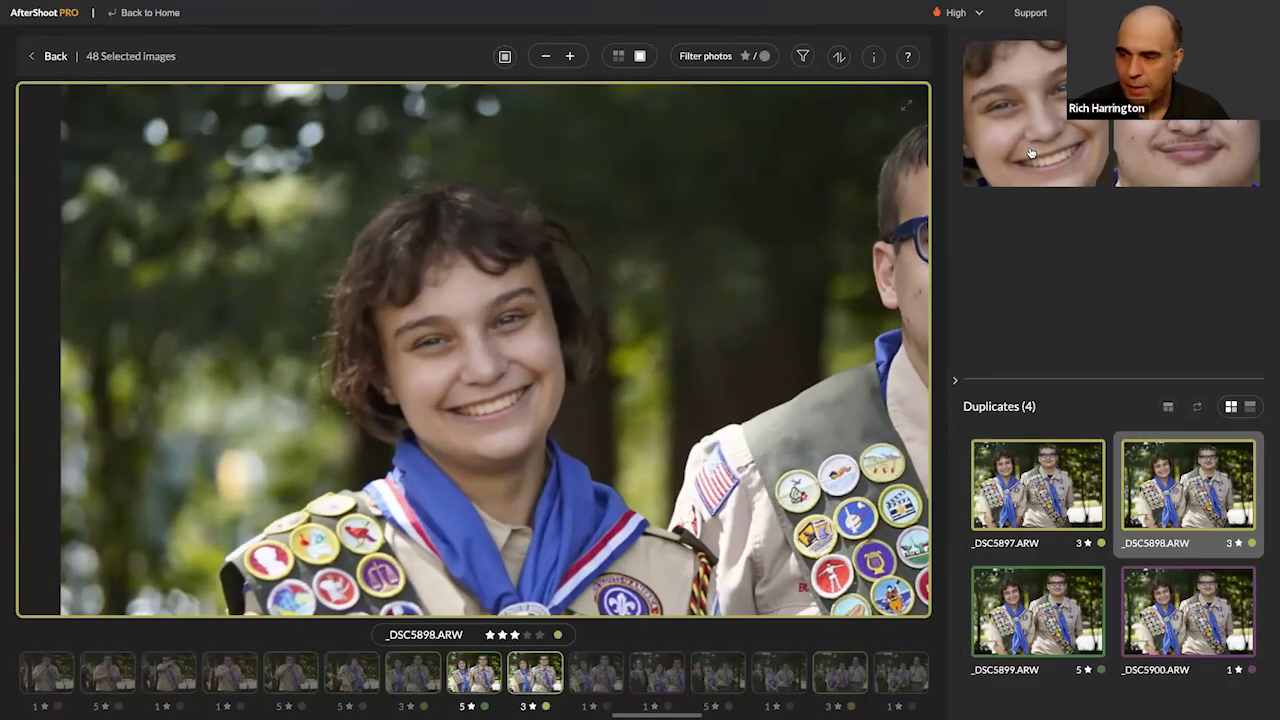
key(Left)
key(Left)
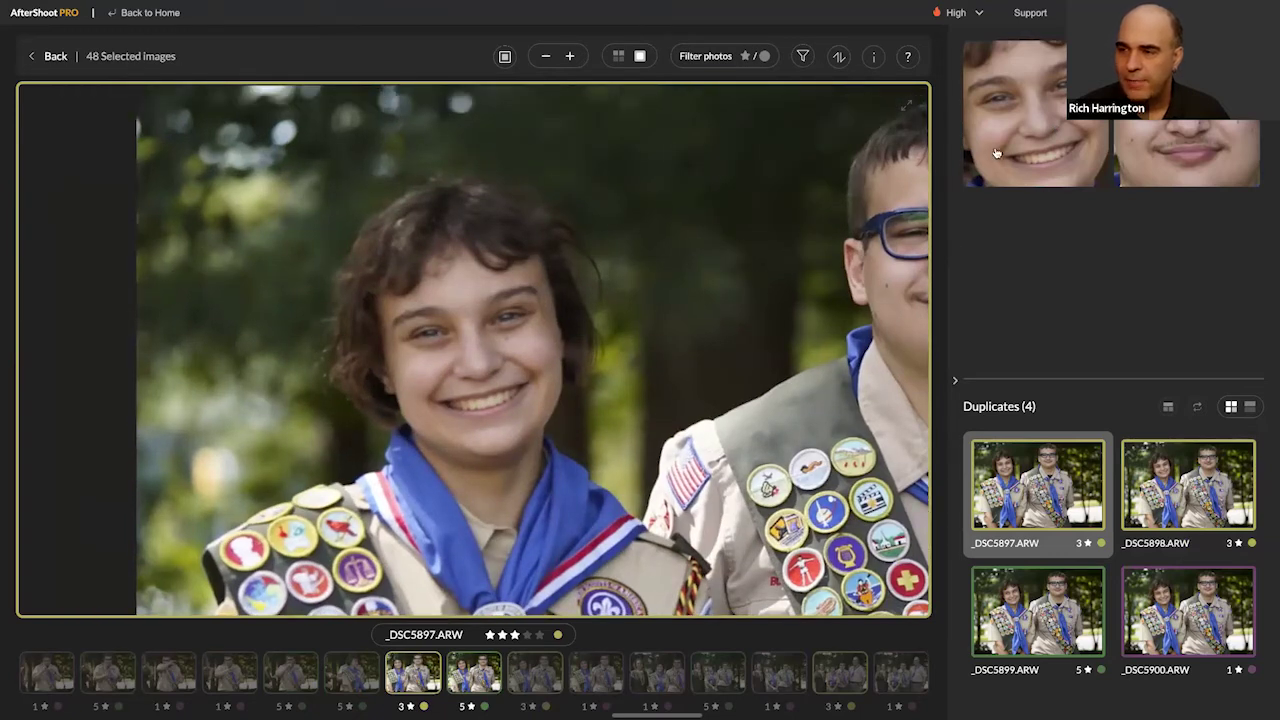
click(1120, 140)
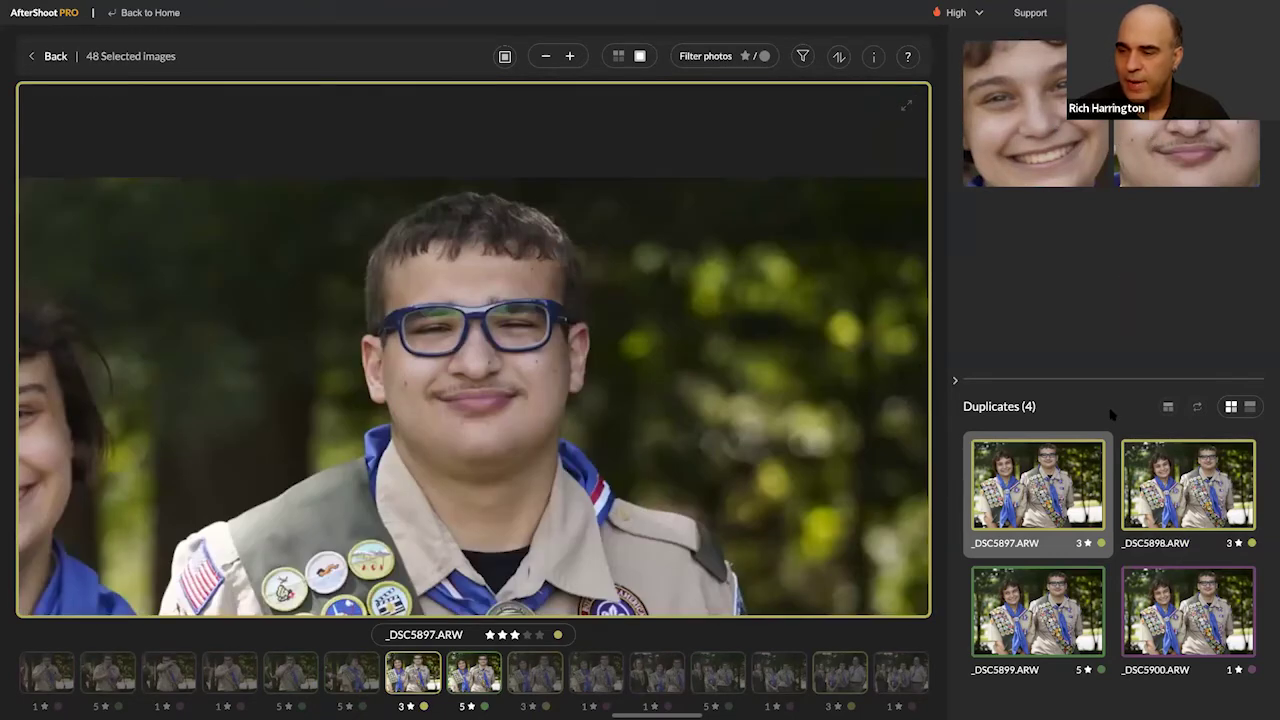
Step: View _DSC5895.ARW, return to the photo grid and show the duplicates of the group photo _DSC5904.ARW
click(310, 680)
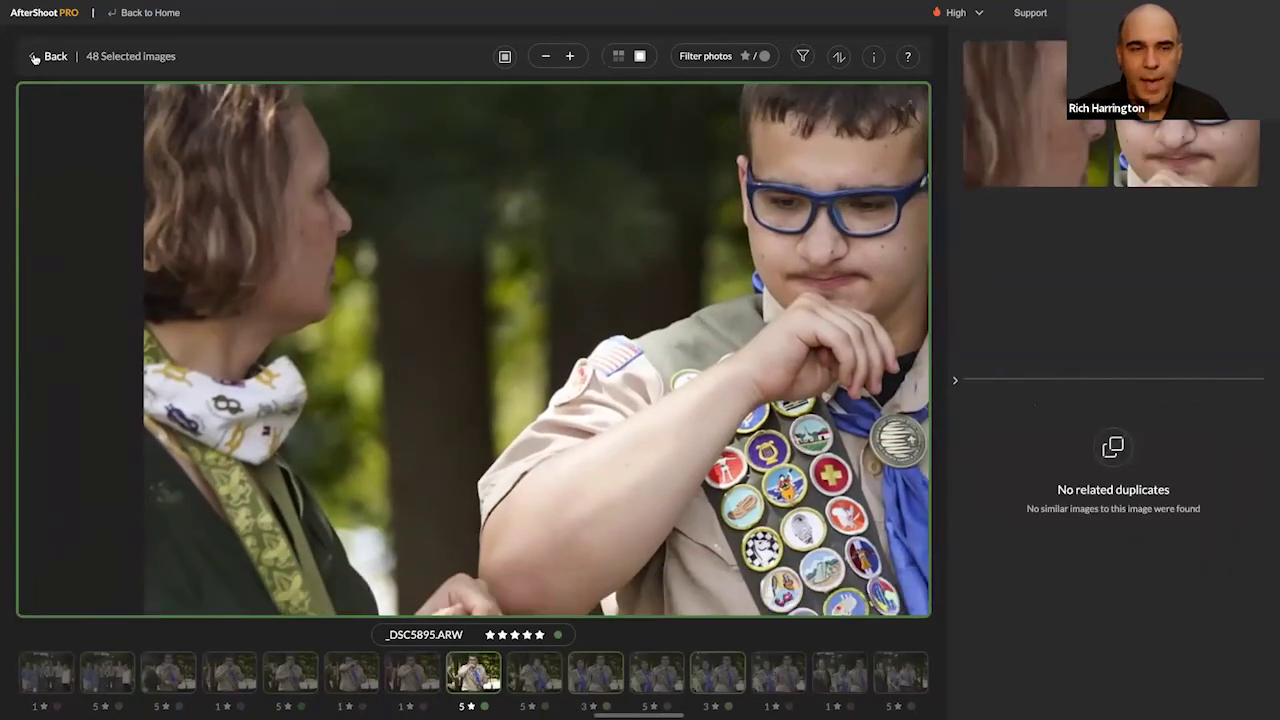
click(34, 57)
scroll(512, 360, down, 3)
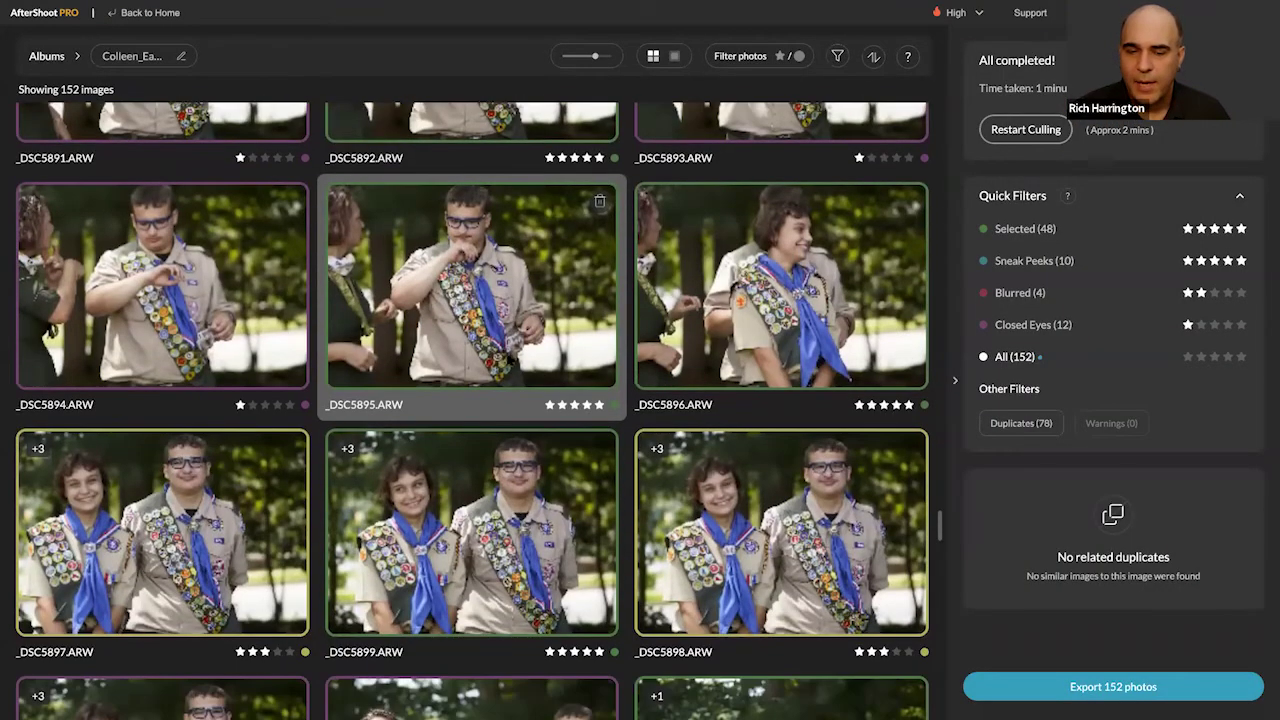
scroll(508, 360, down, 3)
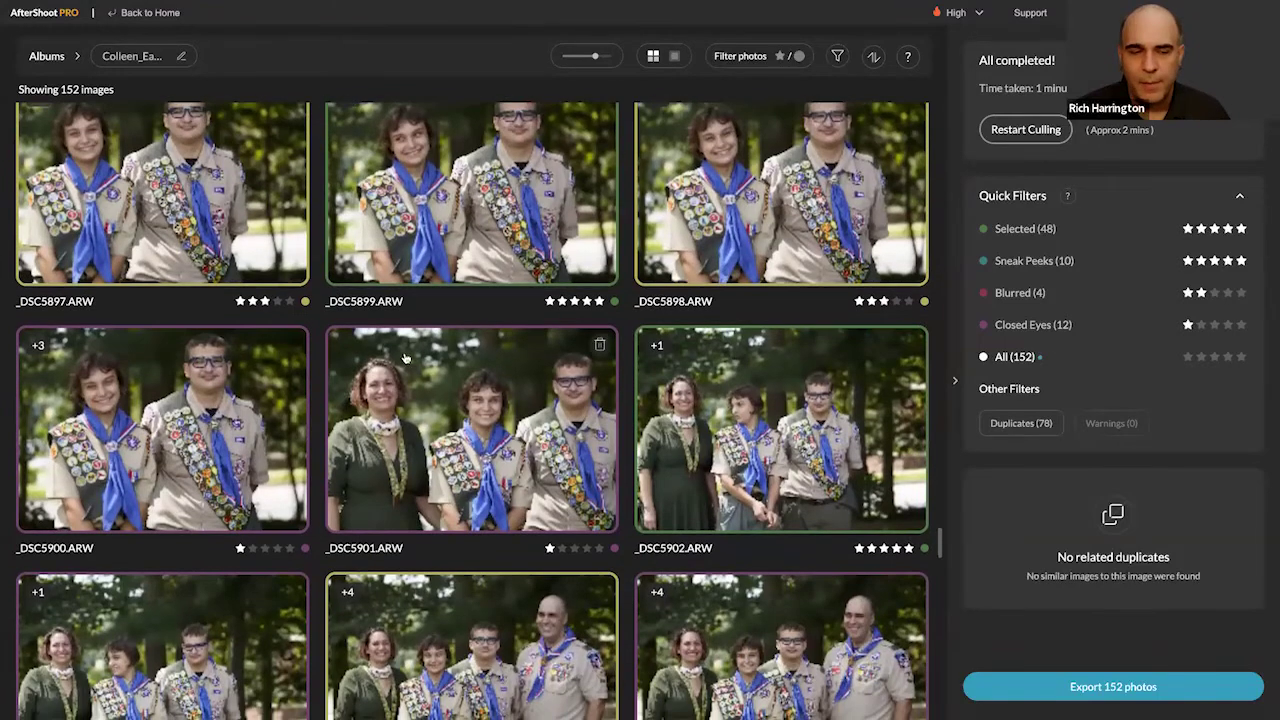
scroll(348, 358, down, 1)
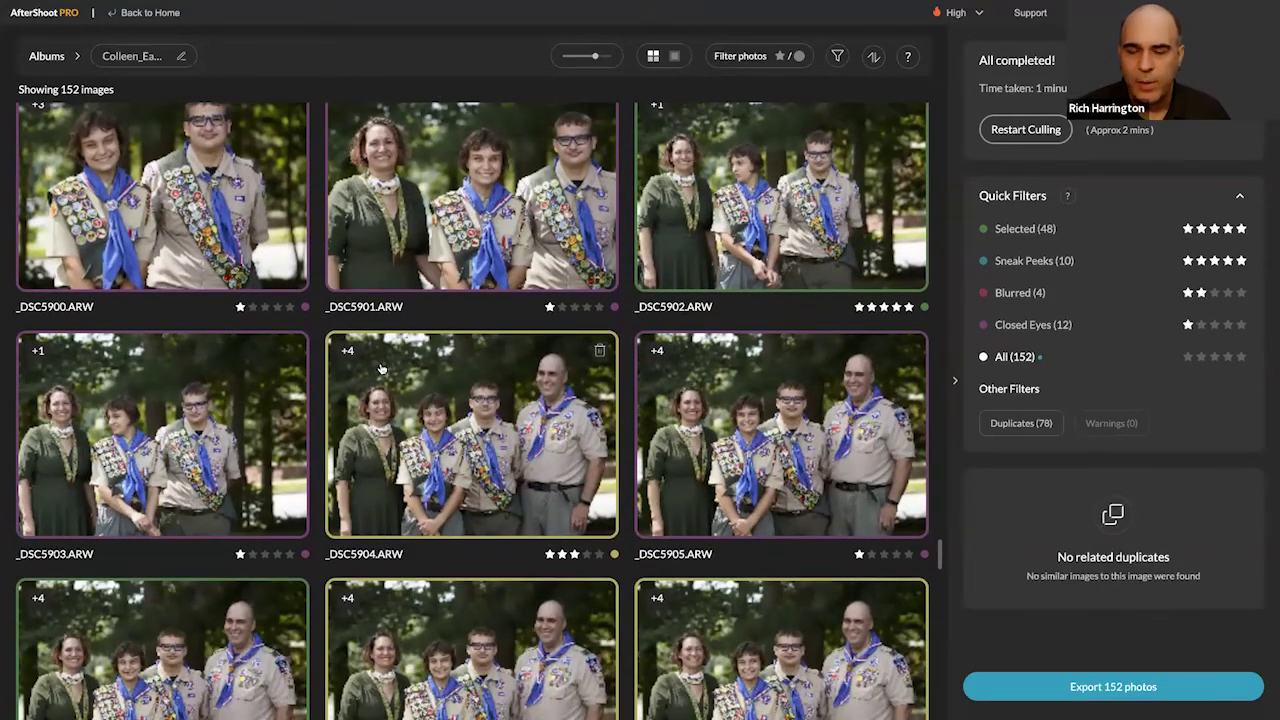
click(415, 364)
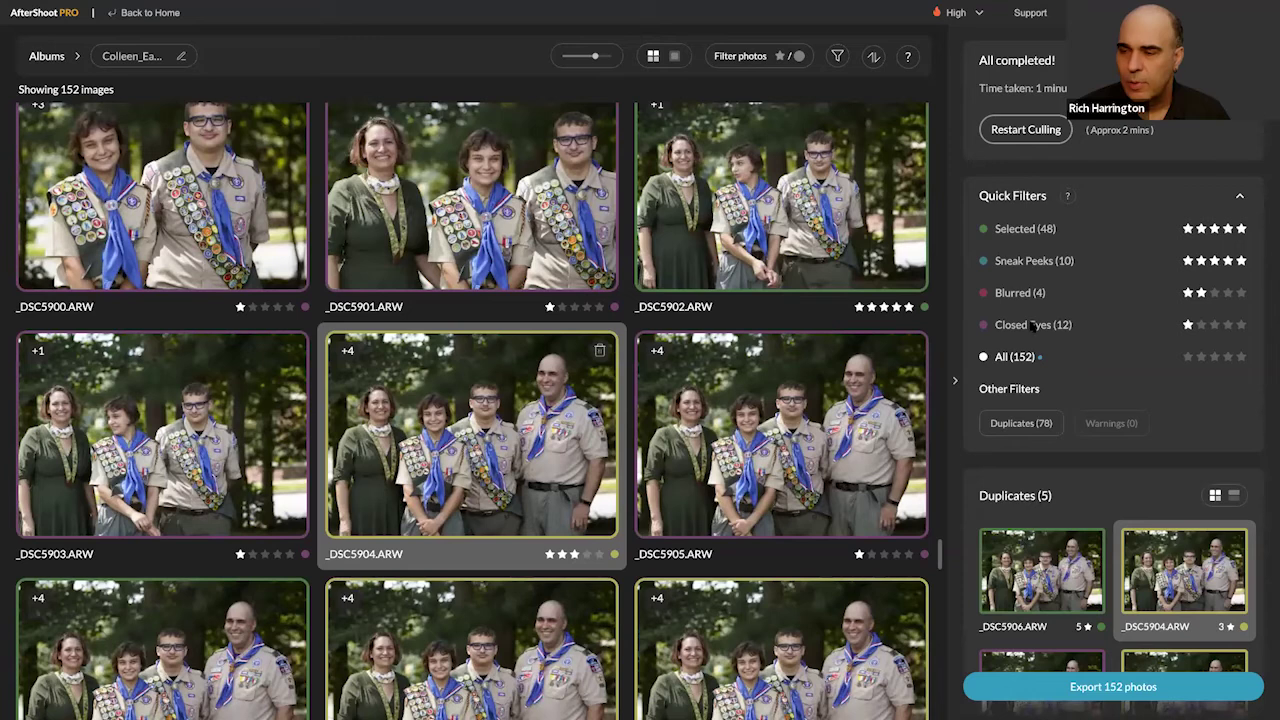
Step: Filter the album to the Selected photos and look through the results from IMG_0151.JPG onward
click(998, 229)
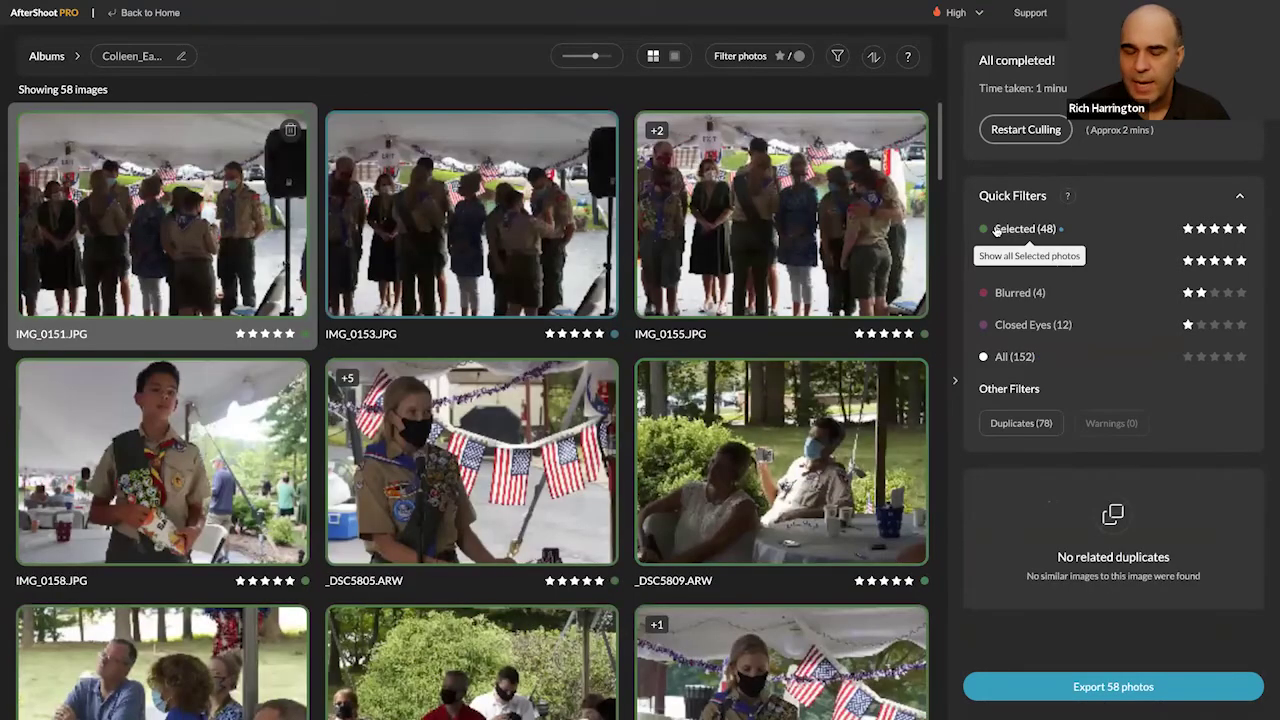
scroll(515, 319, down, 1)
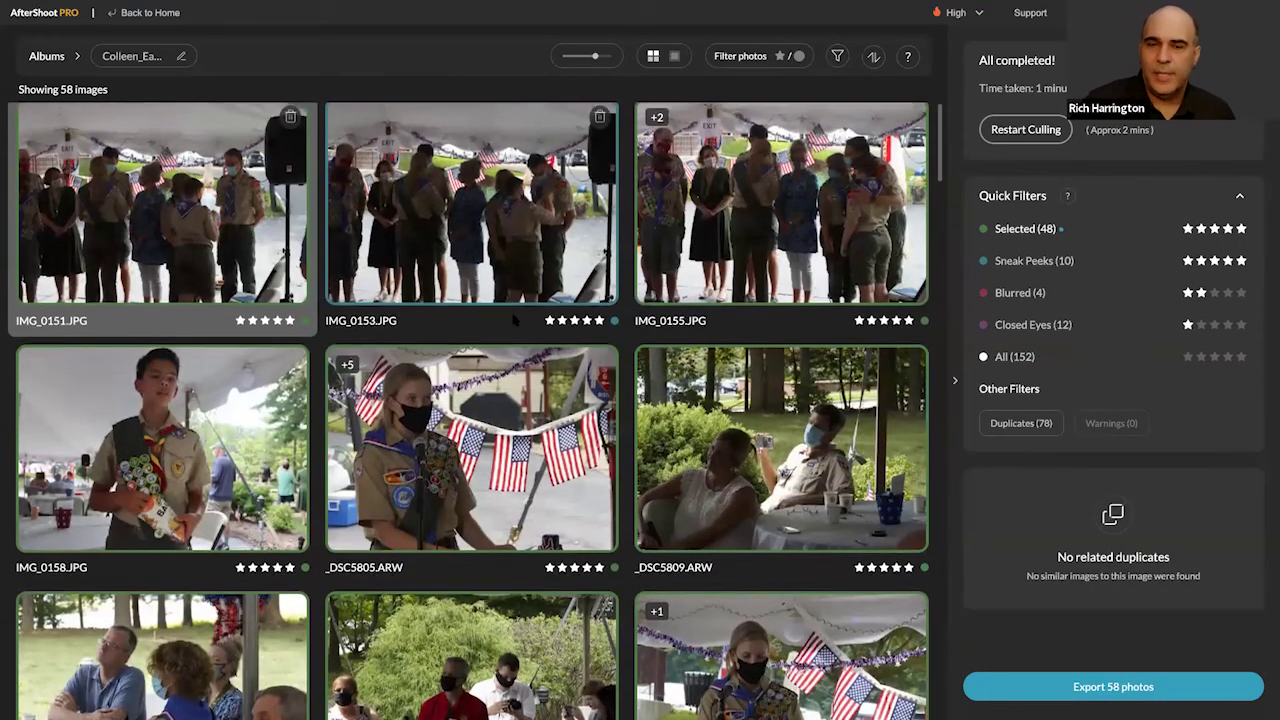
scroll(515, 319, down, 2)
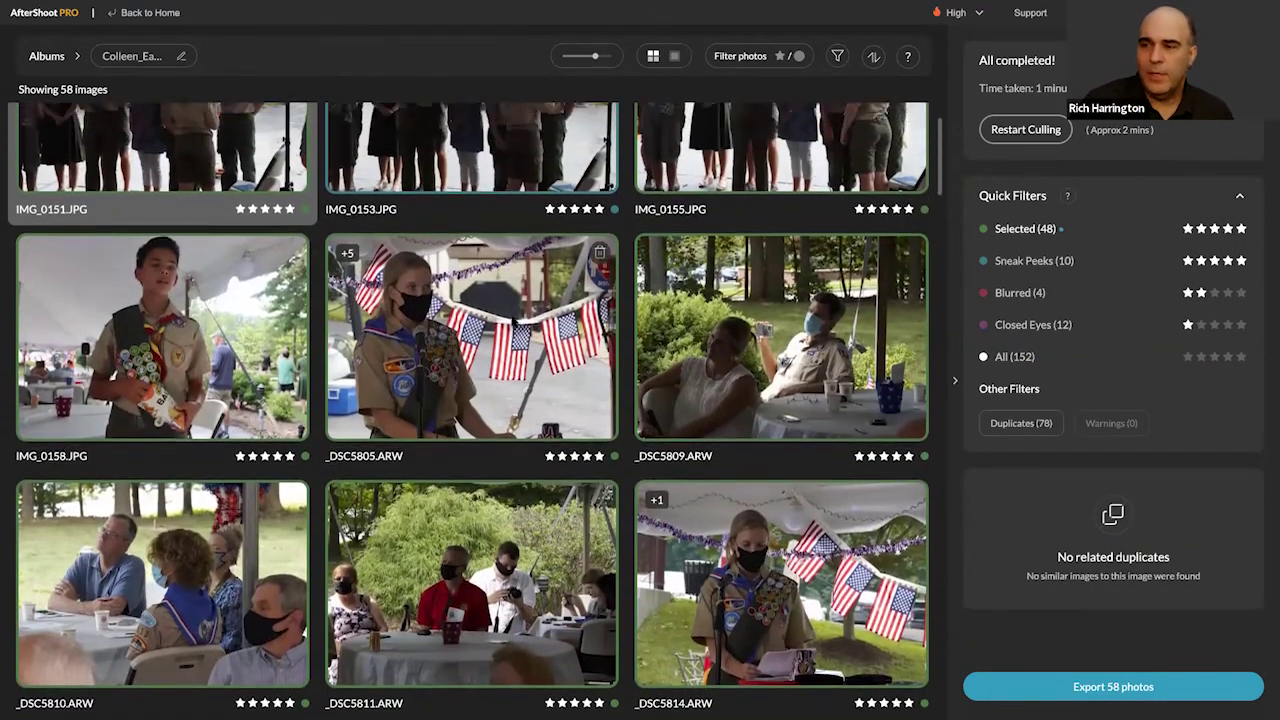
scroll(515, 319, up, 2)
scroll(515, 319, down, 8)
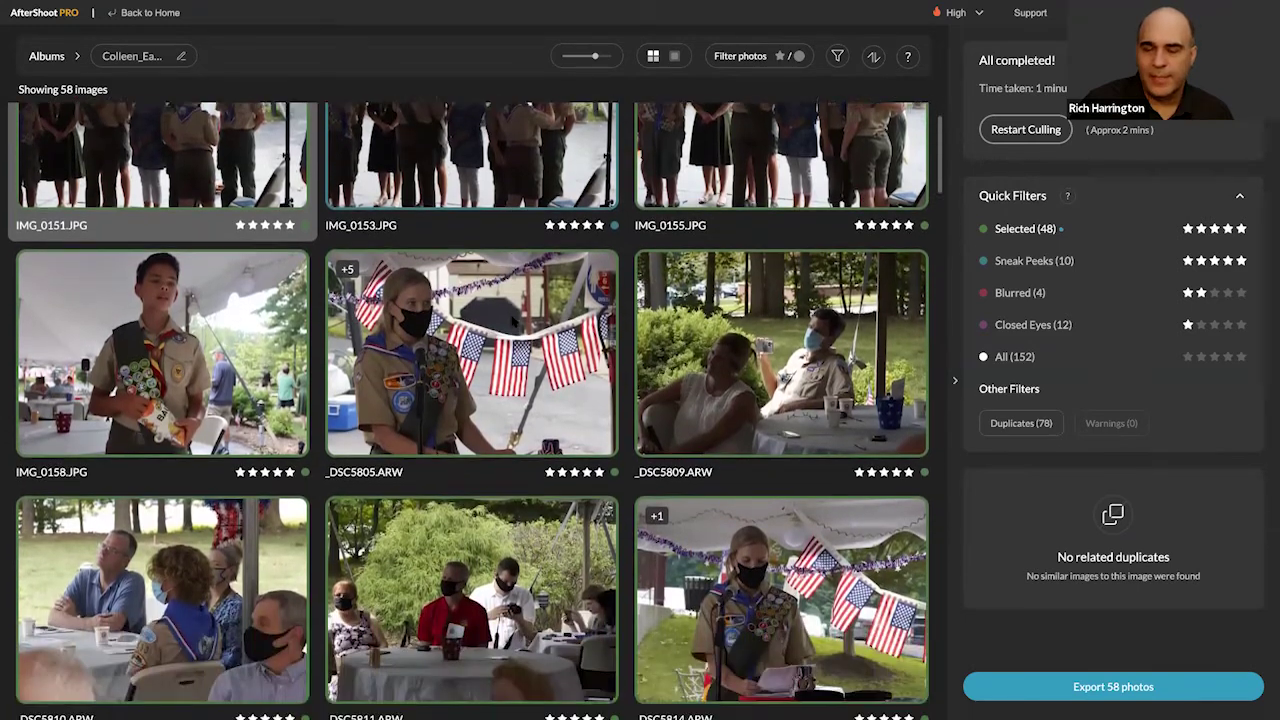
scroll(513, 320, down, 10)
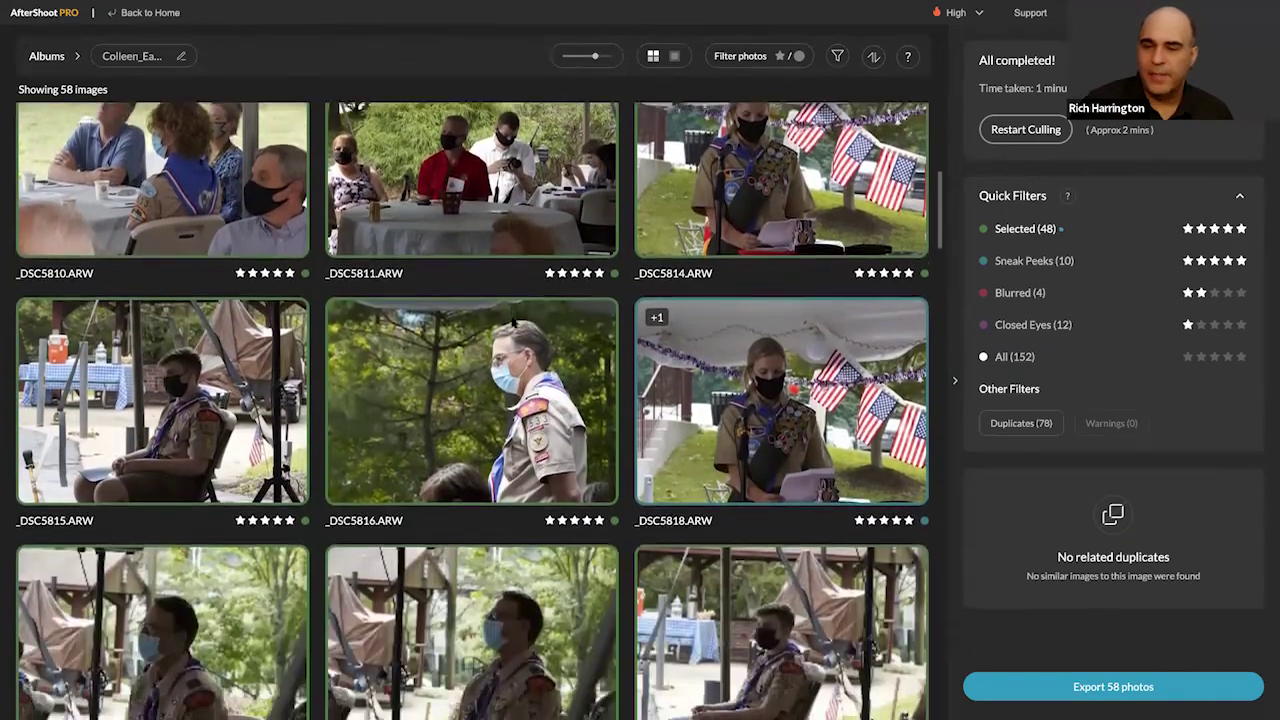
Step: Continue looking through the Selected photos, from the seated guests in _DSC5810.ARW to the hug in _DSC5849.ARW
scroll(513, 322, down, 3)
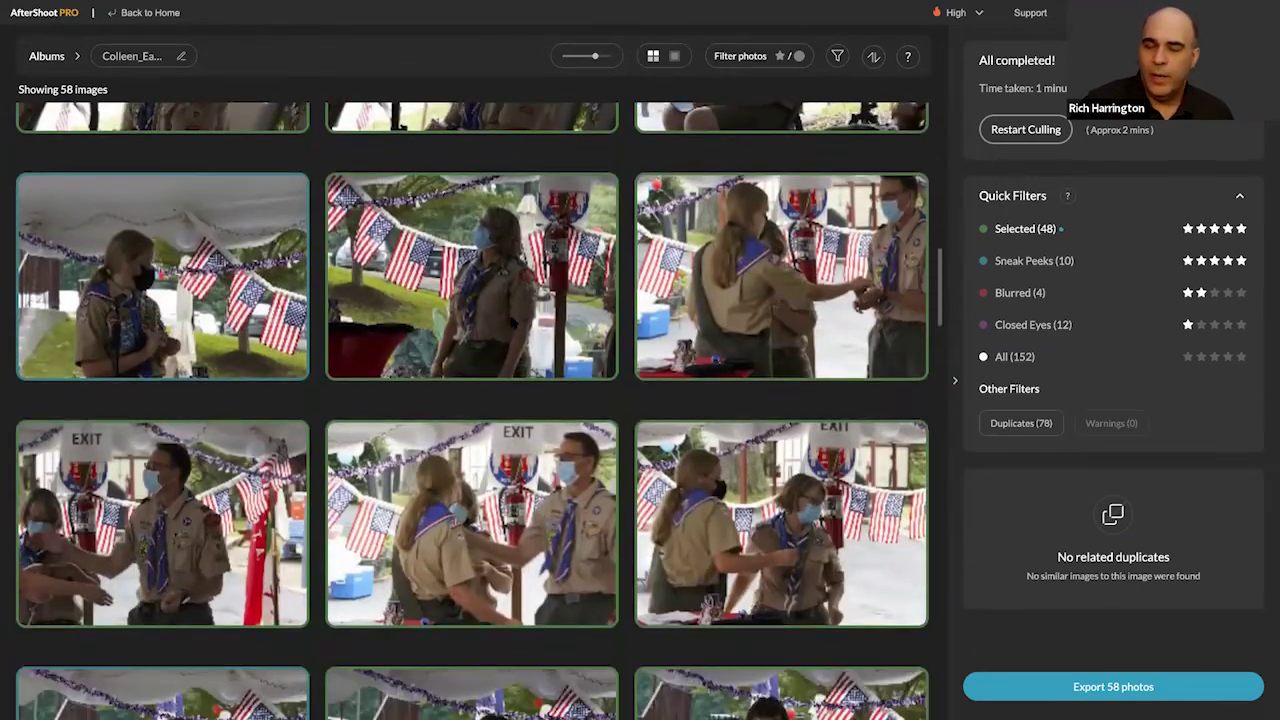
scroll(543, 300, down, 5)
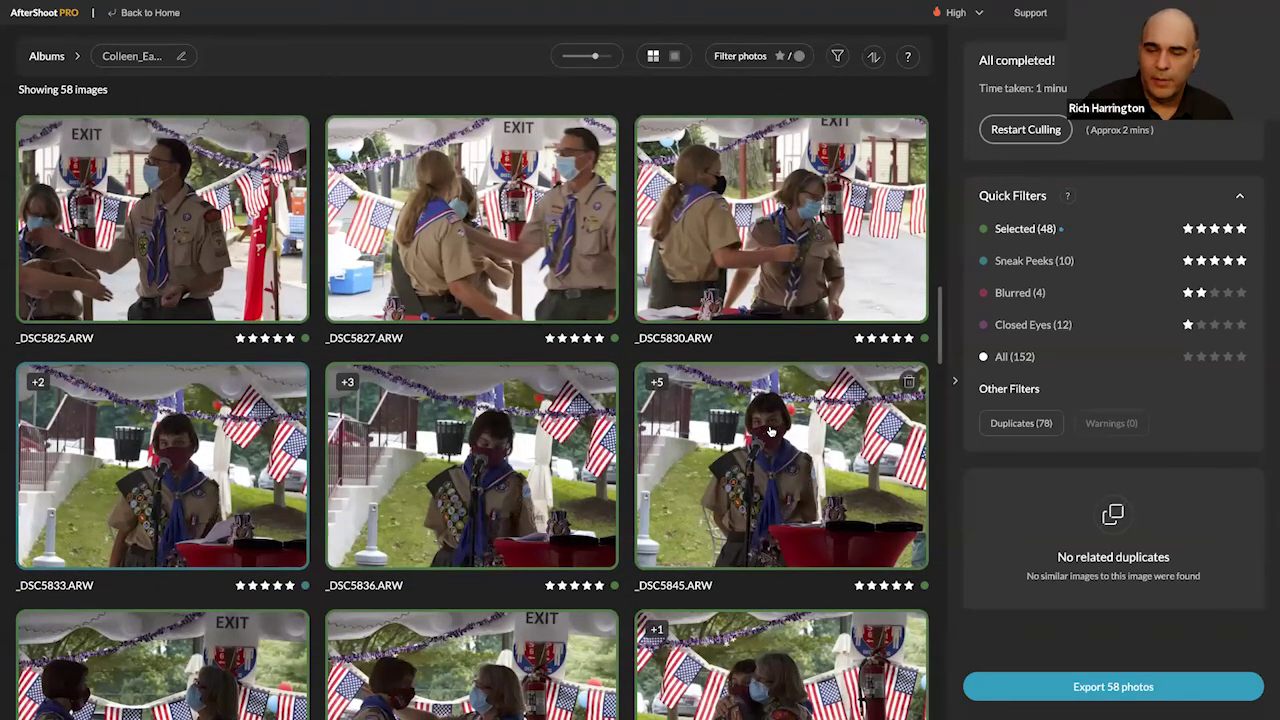
scroll(770, 430, down, 2)
scroll(741, 428, down, 3)
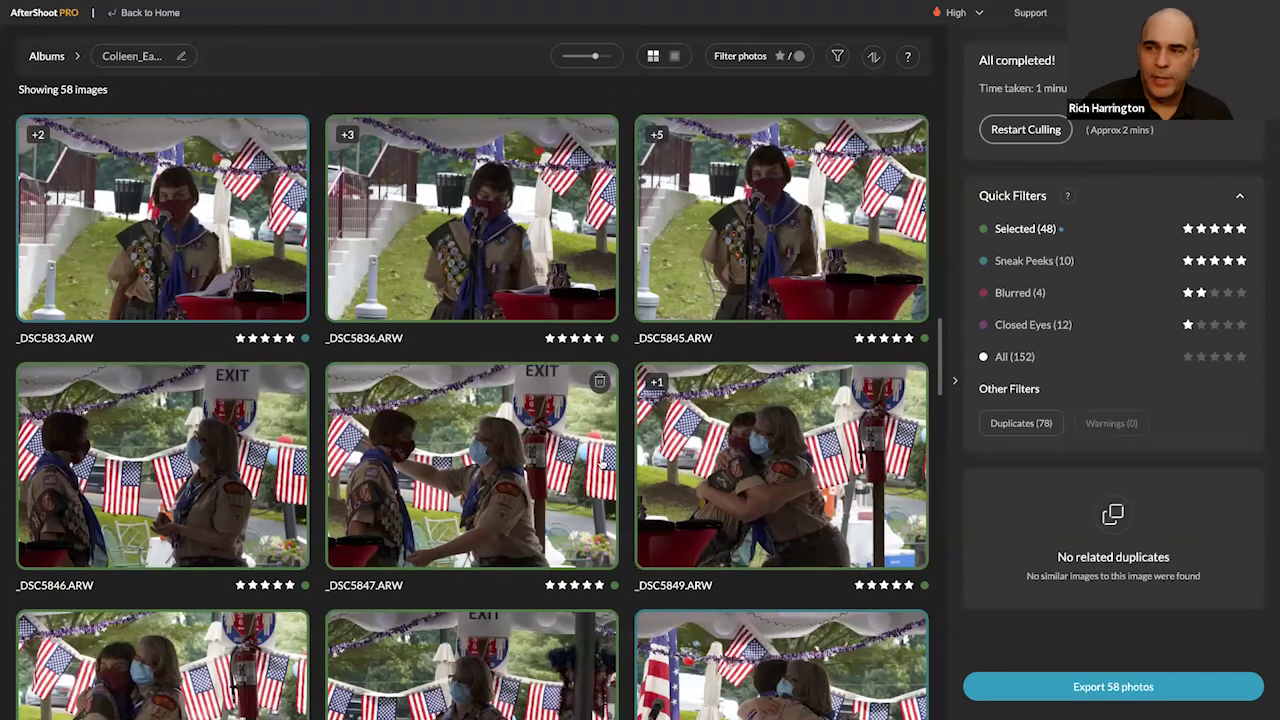
Step: Restart culling with Strict blur culling, Extreme duplicate grouping and 10% sneak previews
click(1036, 137)
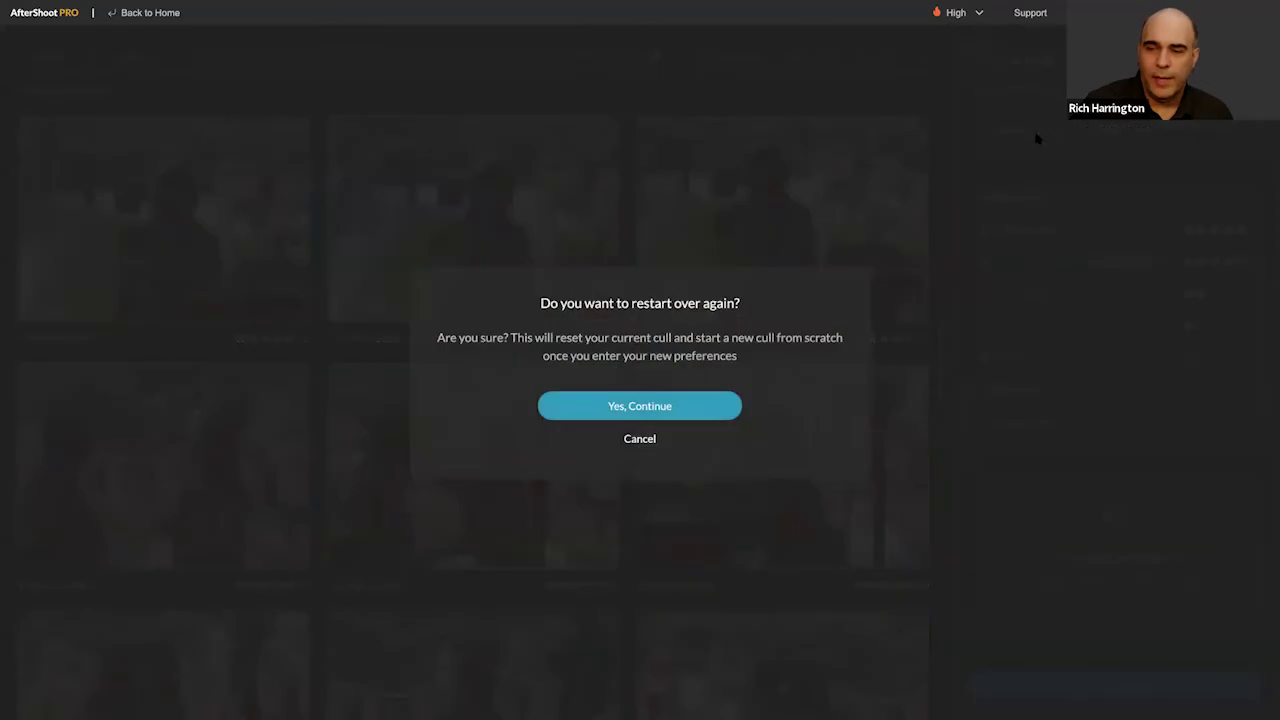
click(660, 406)
mouse_move(578, 302)
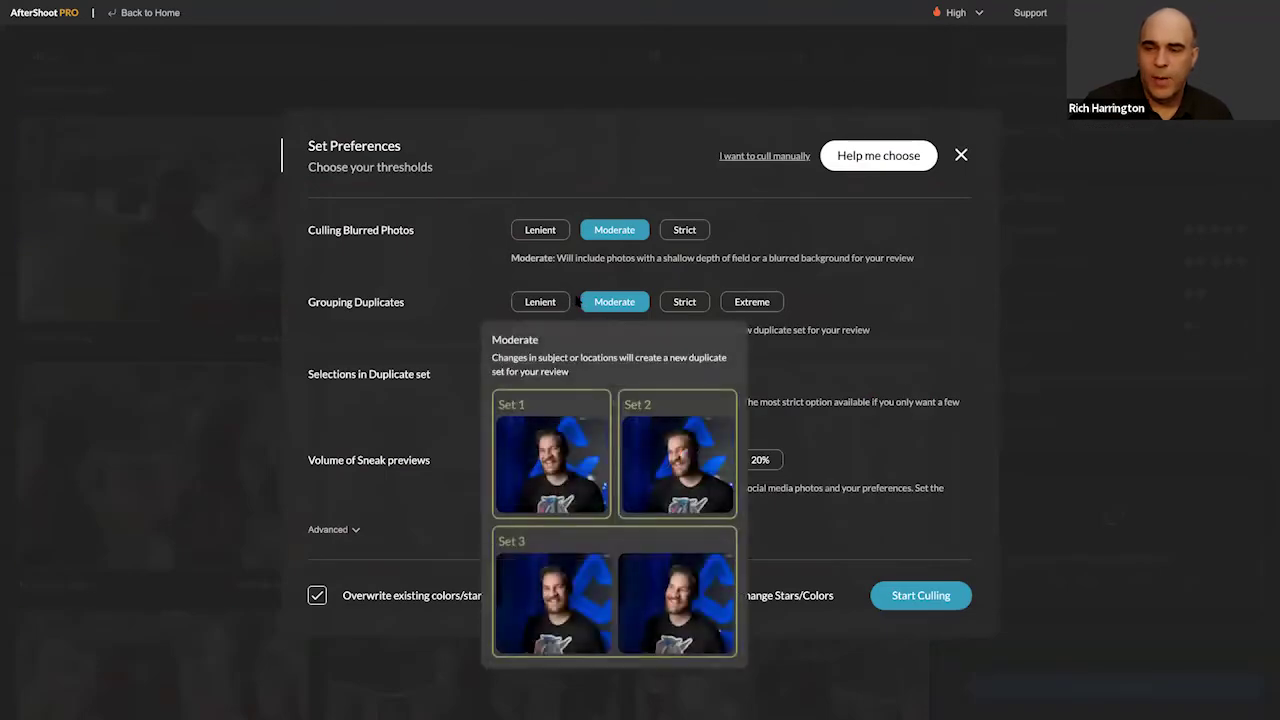
click(749, 302)
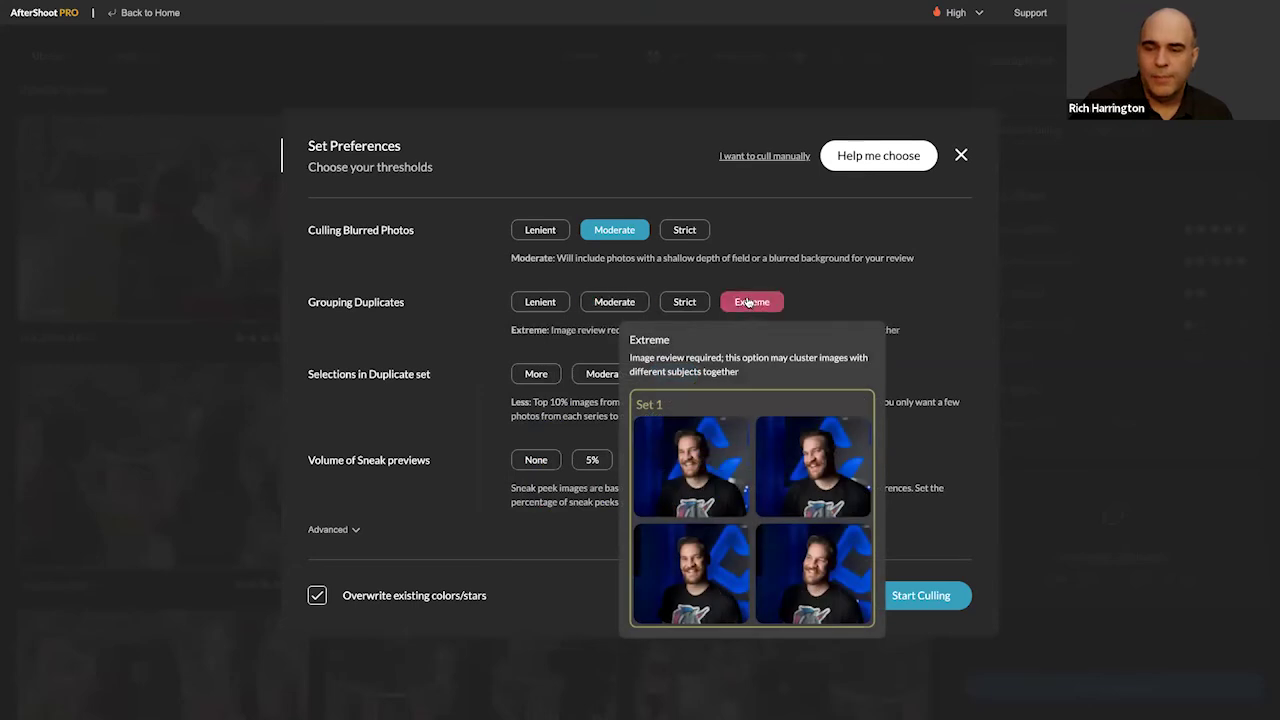
mouse_move(686, 231)
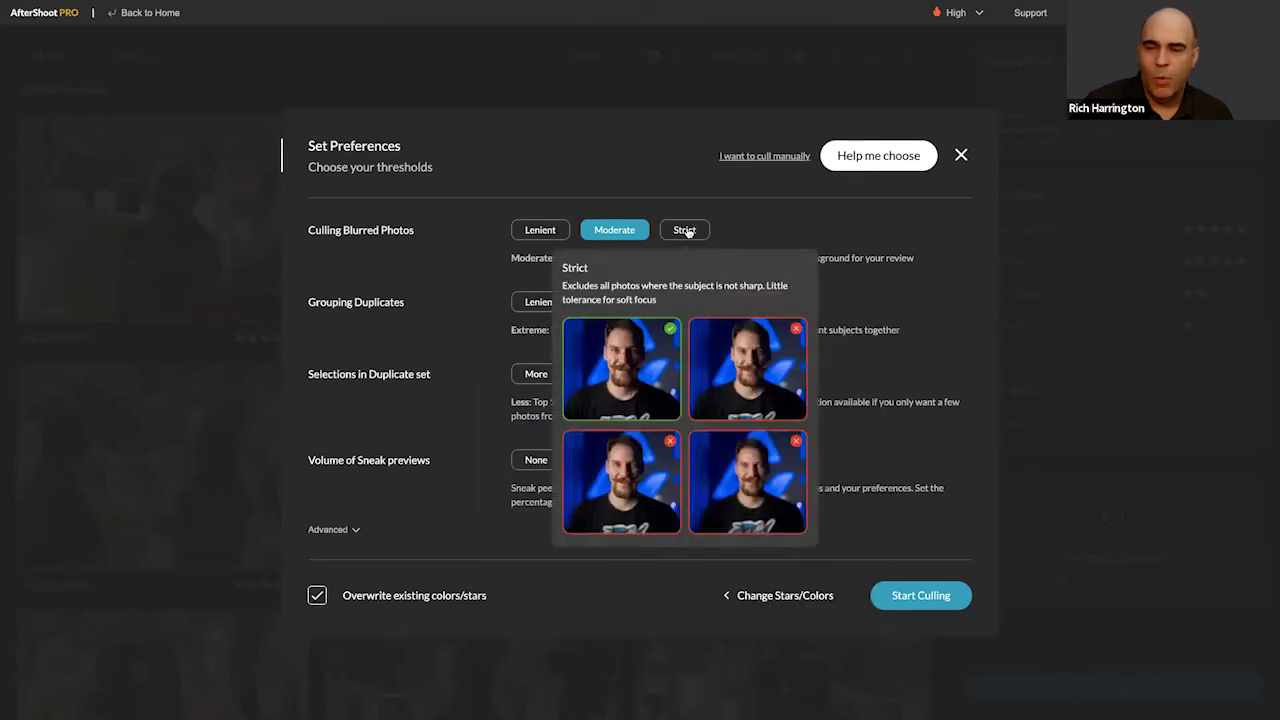
click(686, 231)
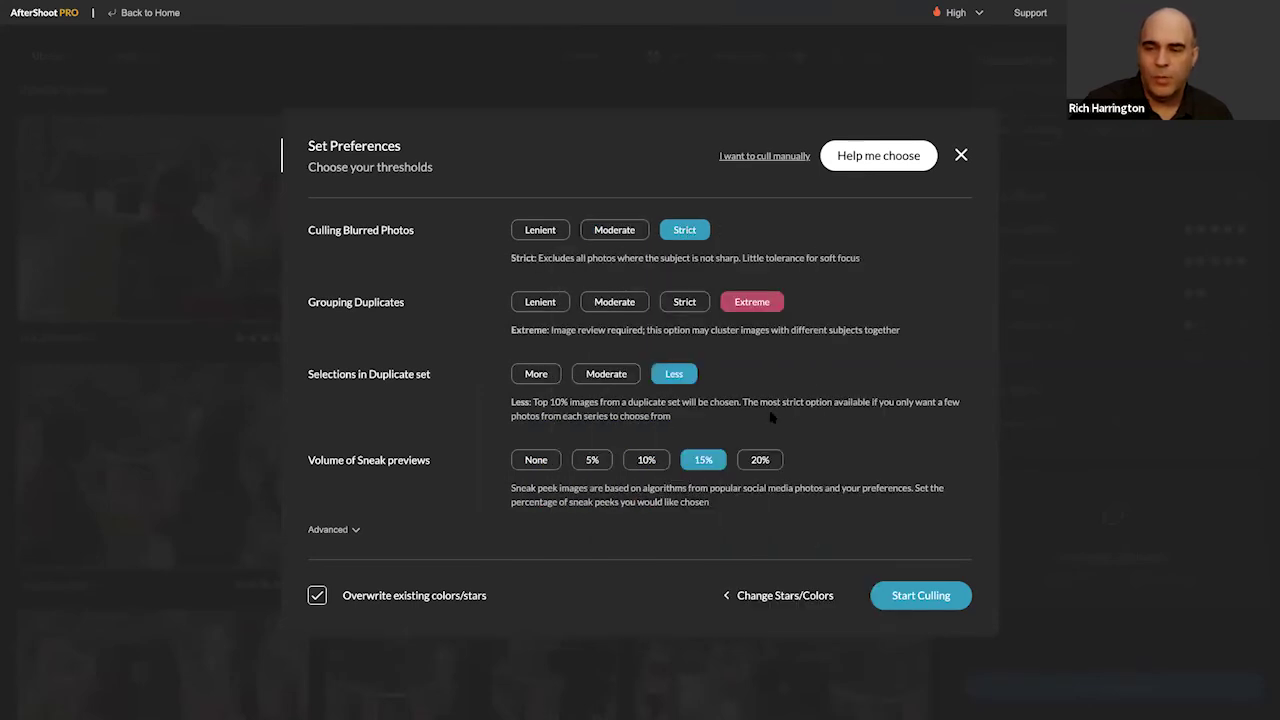
click(646, 461)
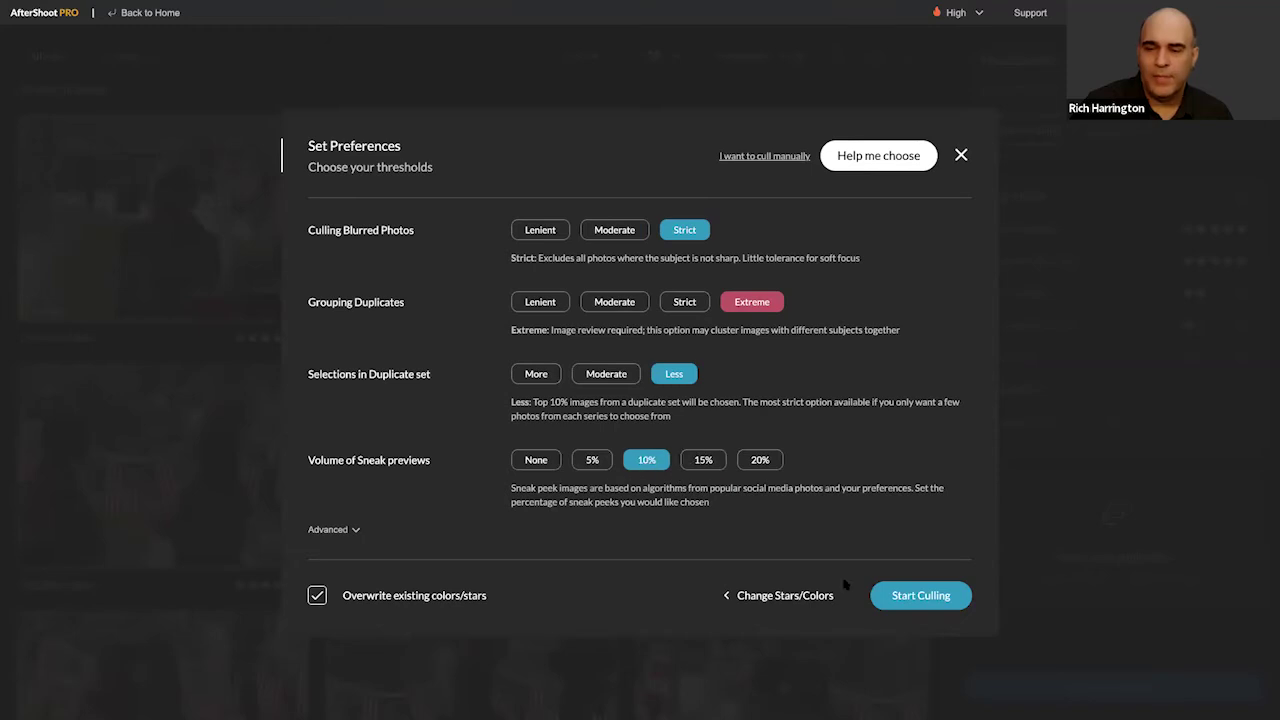
click(909, 597)
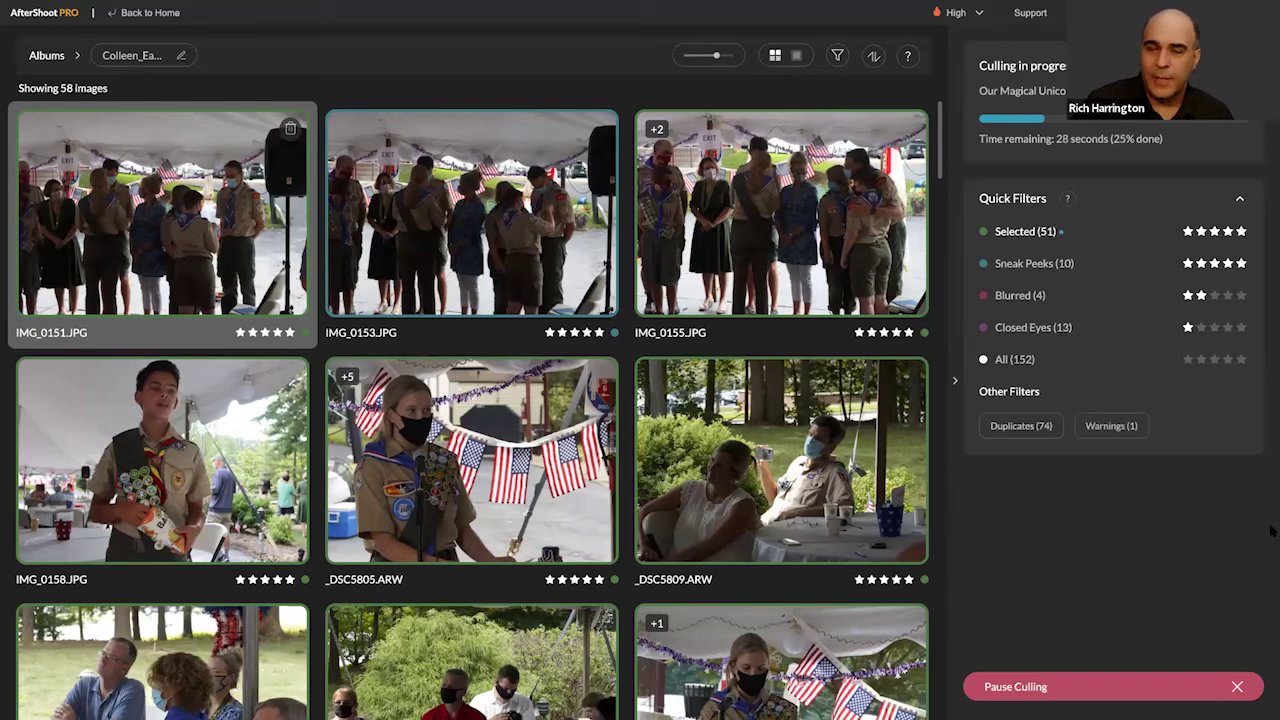
Step: Filter the newly culled album to Sneak Peeks and look through all the highlights down to _DSC5924.ARW
scroll(930, 490, down, 1)
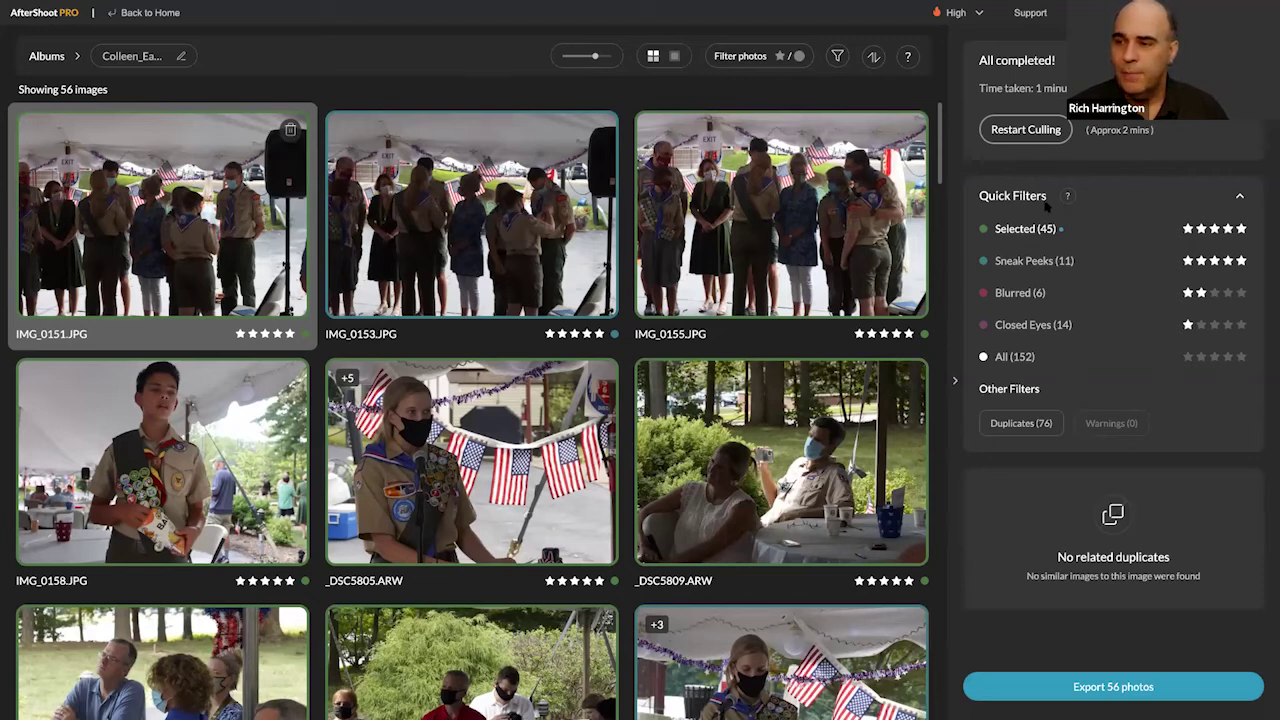
click(1021, 262)
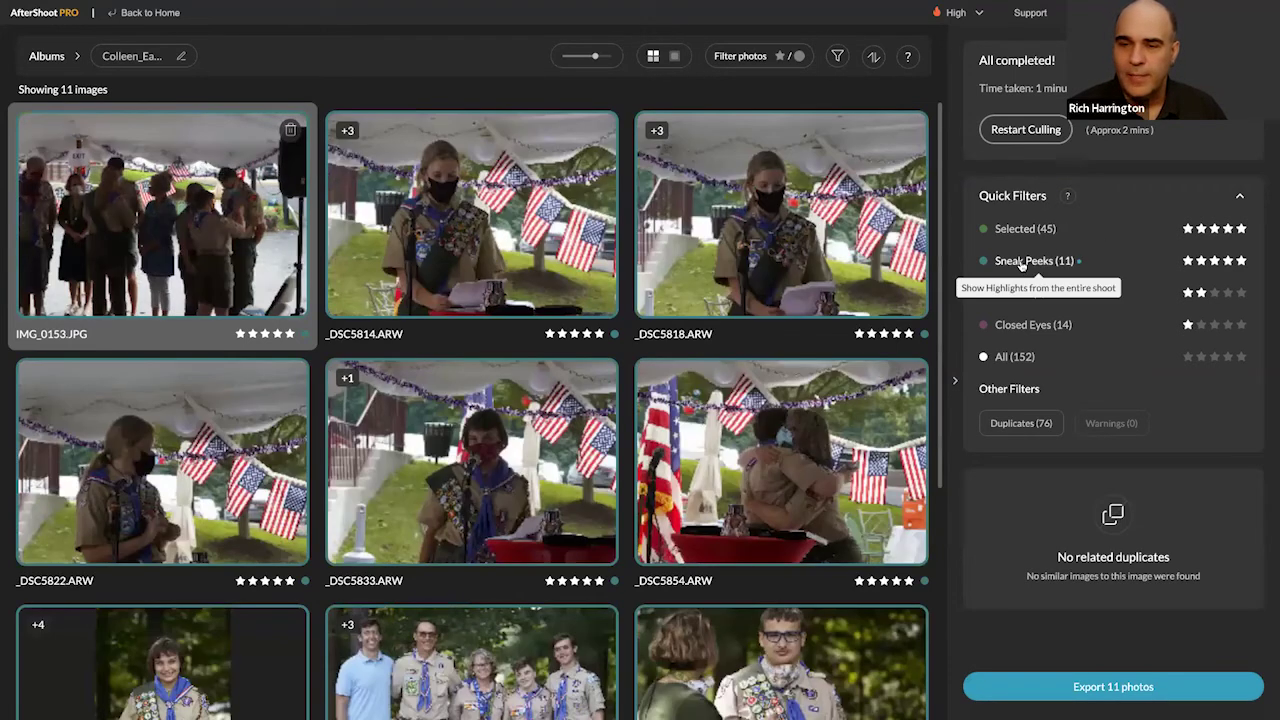
scroll(686, 206, down, 2)
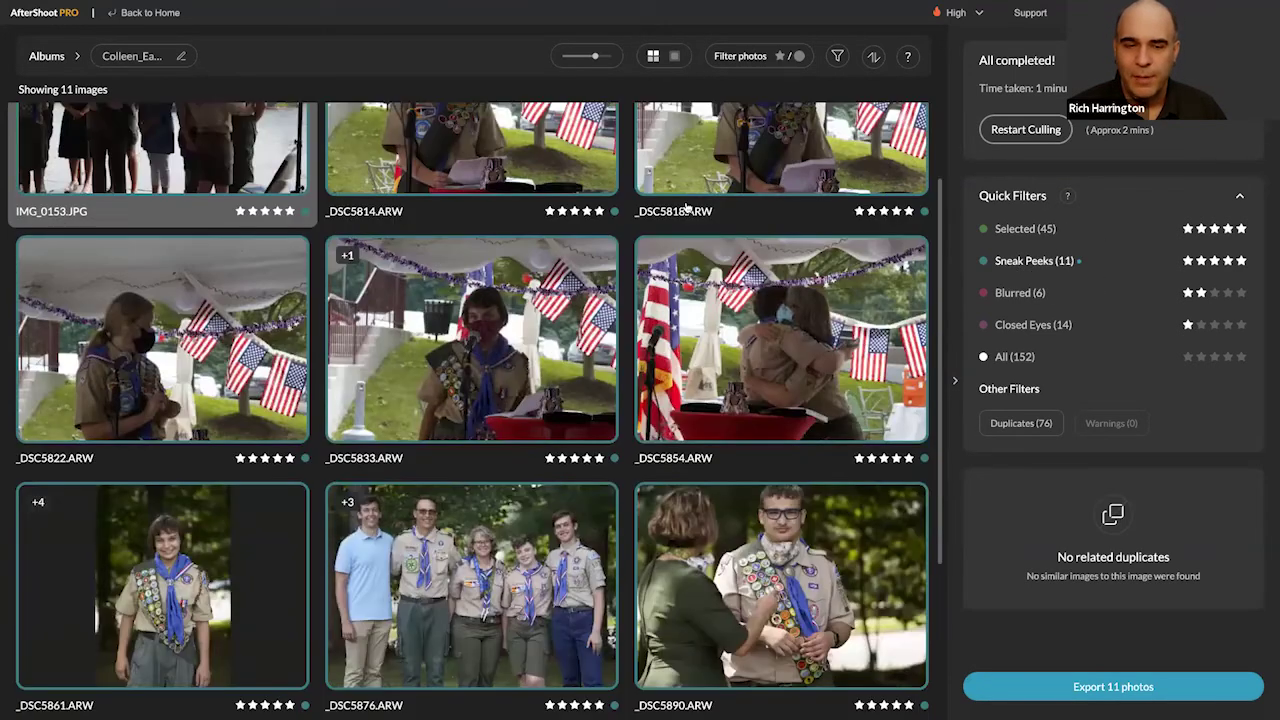
scroll(686, 206, down, 4)
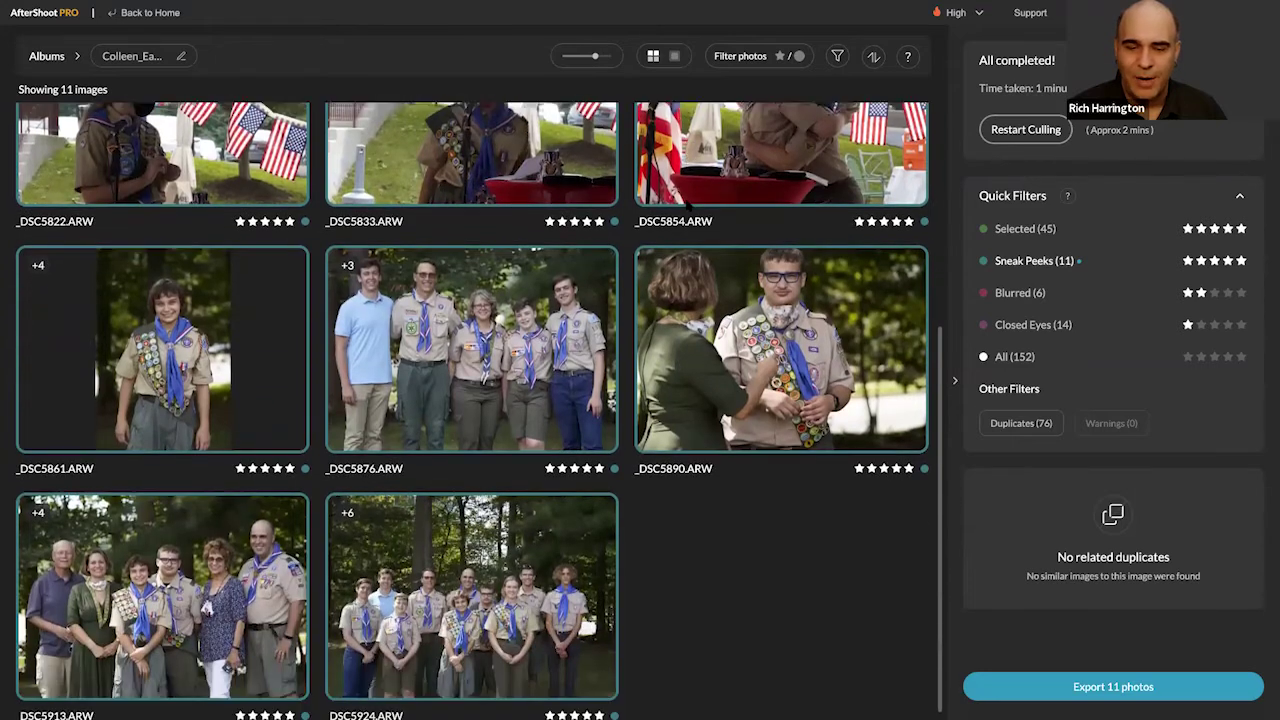
scroll(686, 206, up, 6)
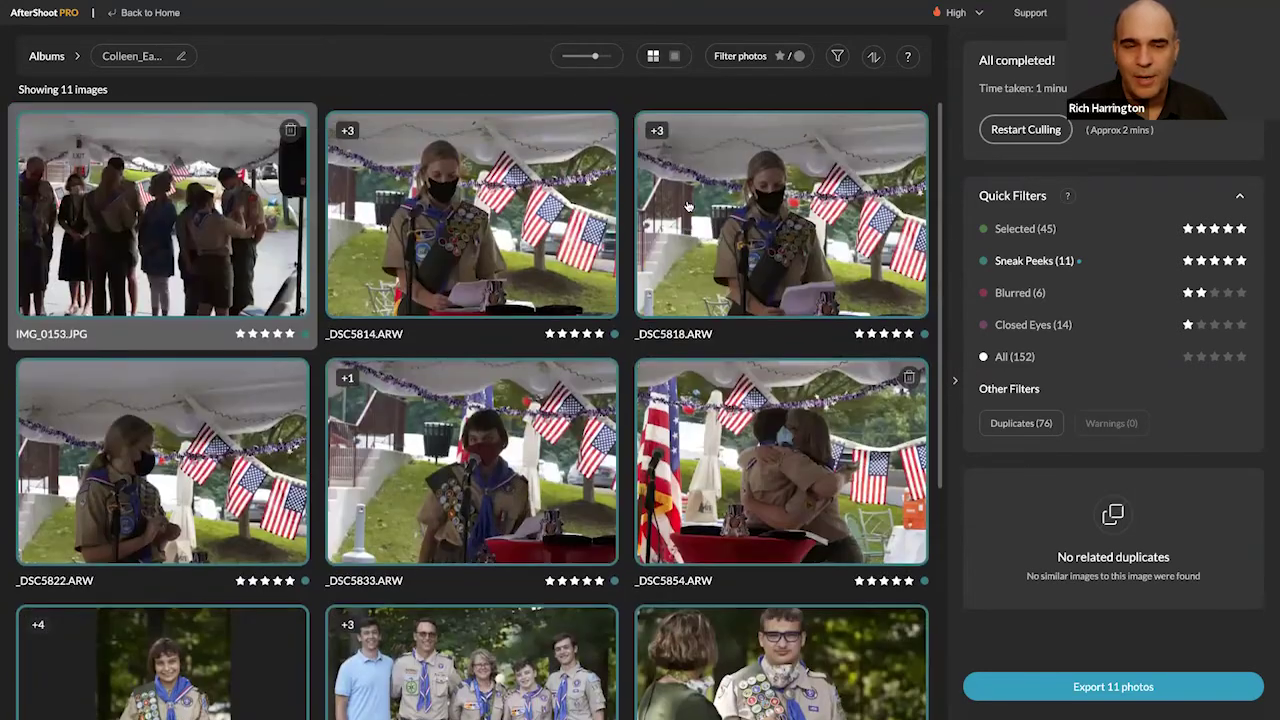
Step: Filter the album to Selected and look through the new selections as far as the scout portraits around _DSC5861.ARW
click(1022, 228)
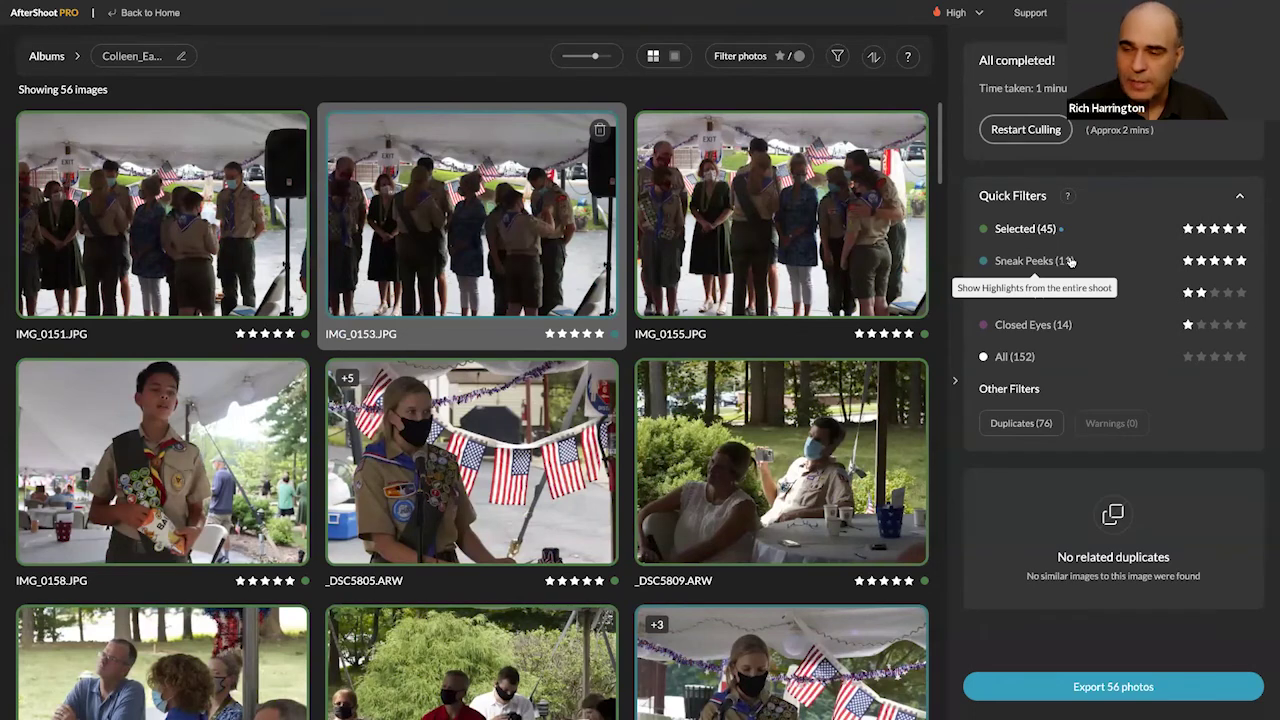
scroll(805, 183, down, 2)
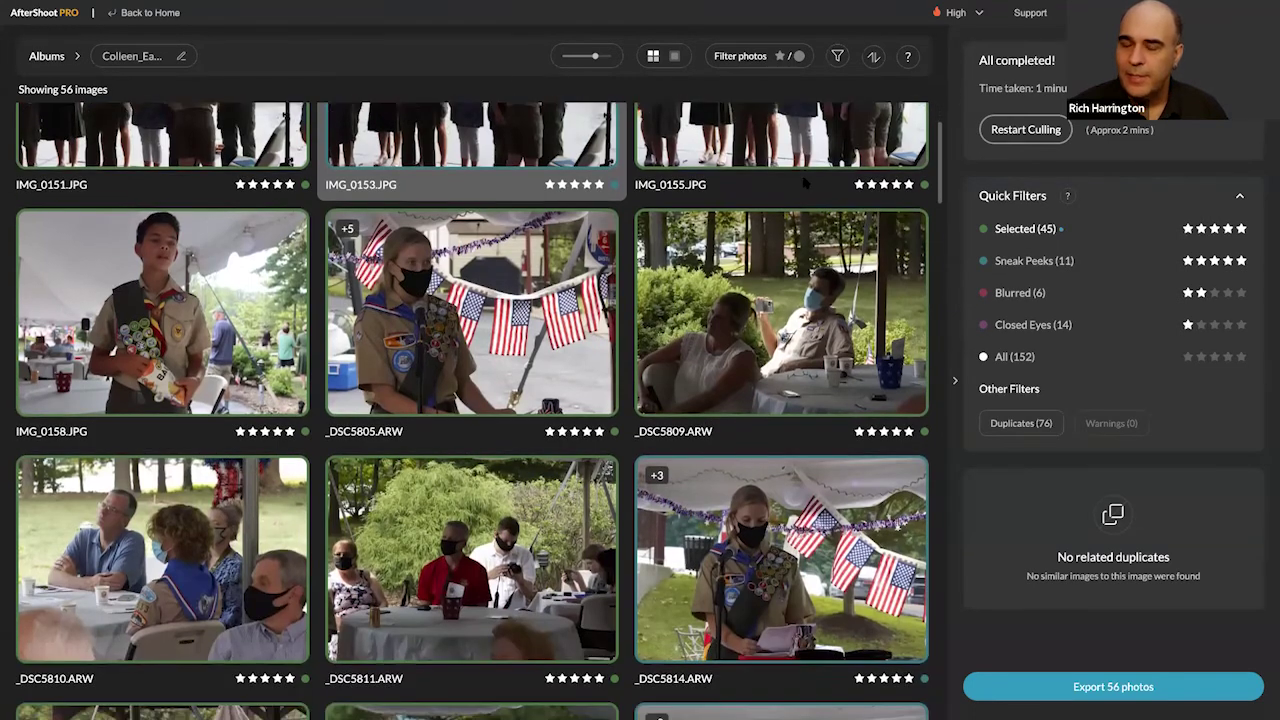
scroll(805, 183, up, 2)
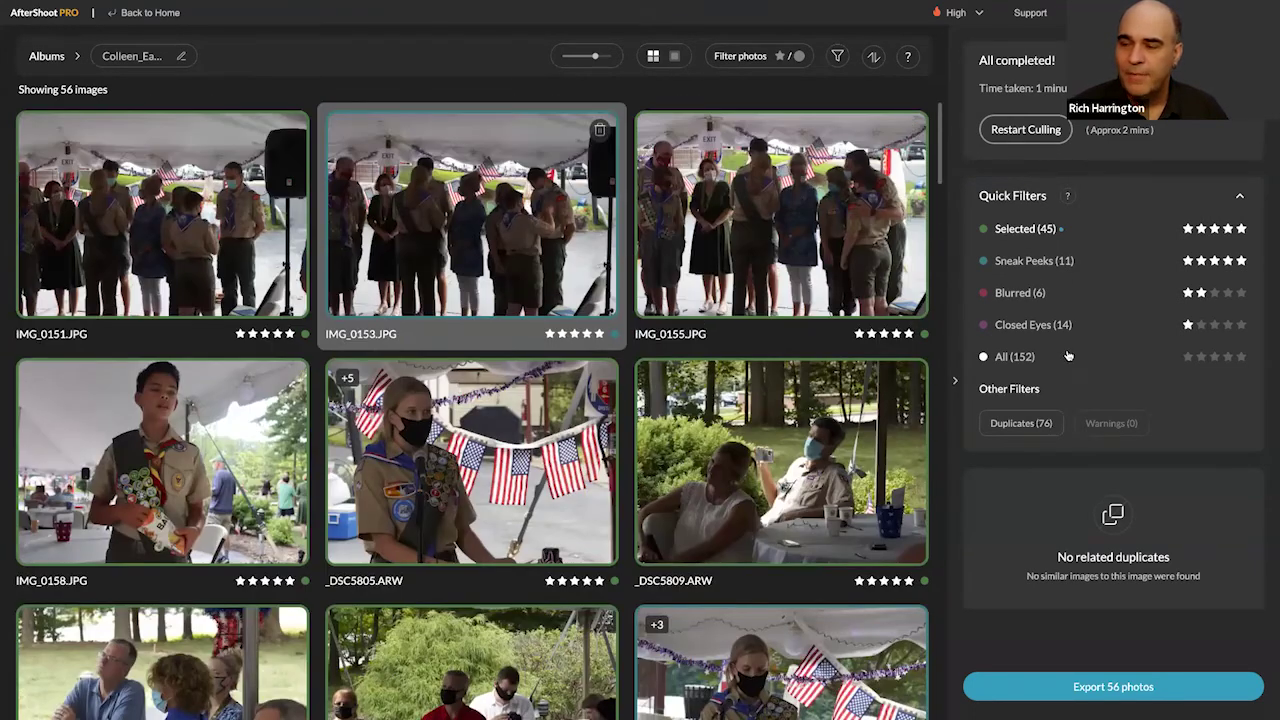
scroll(292, 266, down, 1)
scroll(292, 266, down, 4)
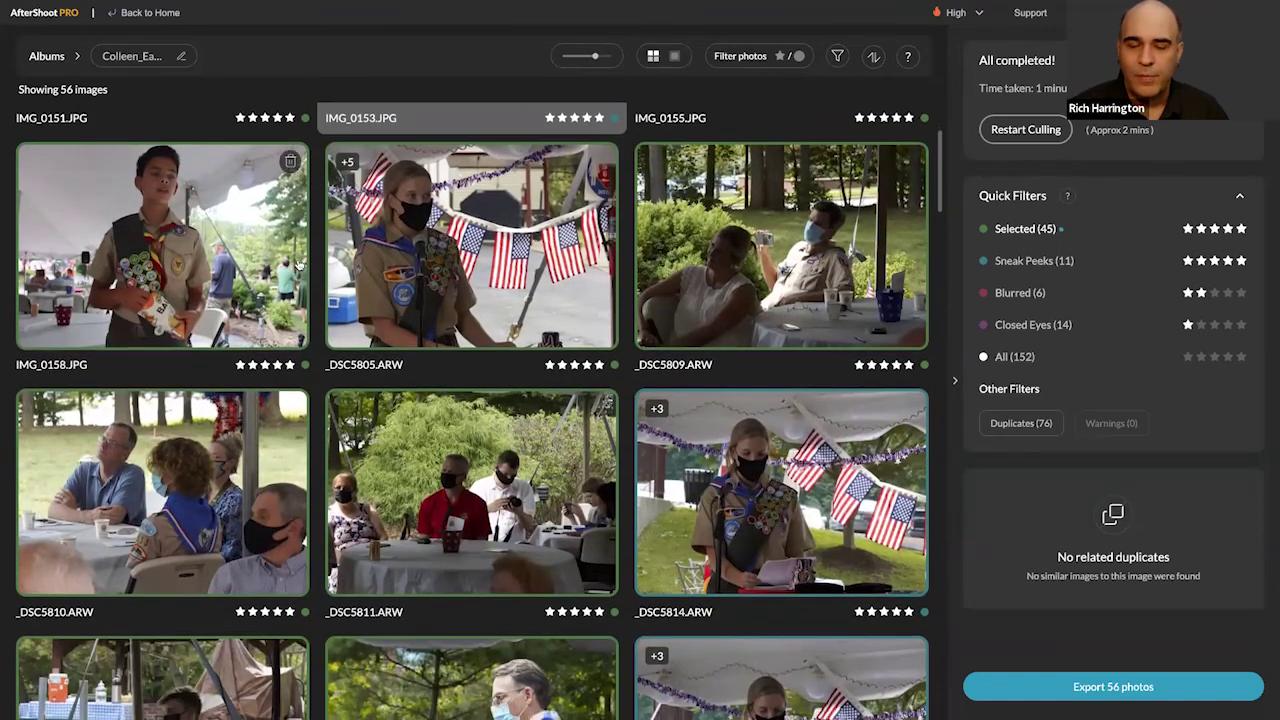
scroll(500, 268, down, 6)
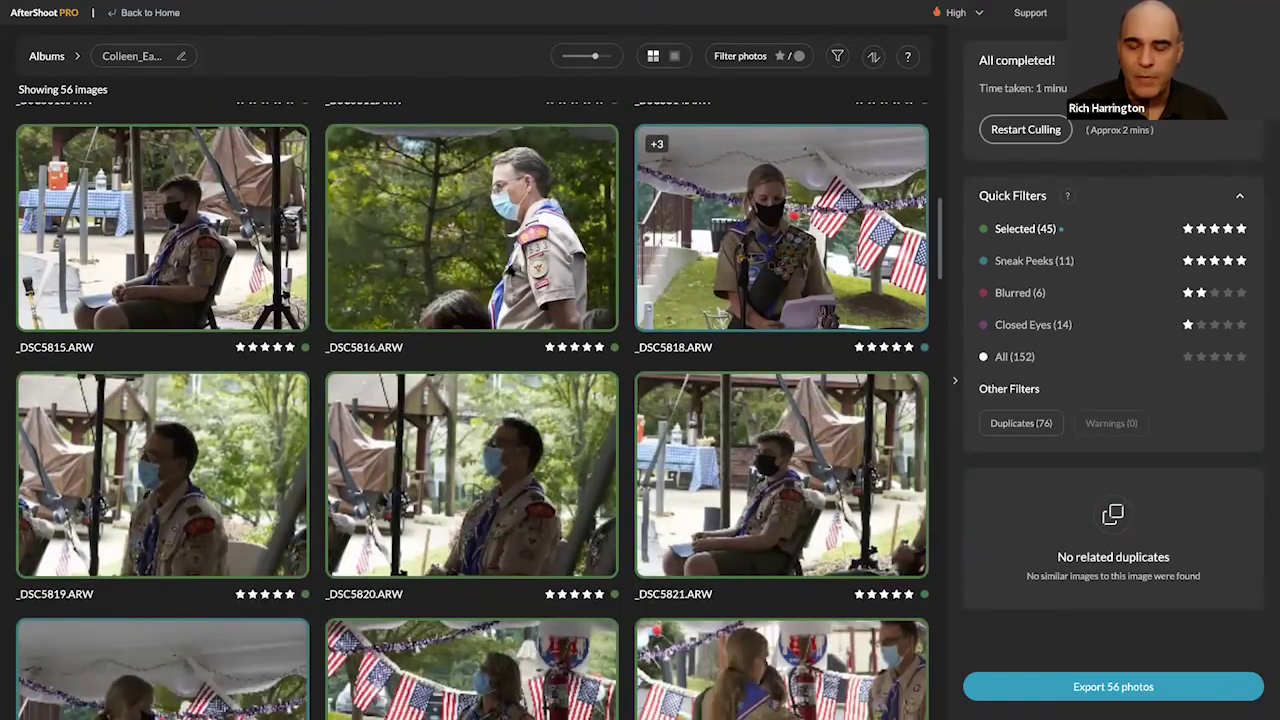
scroll(620, 296, down, 4)
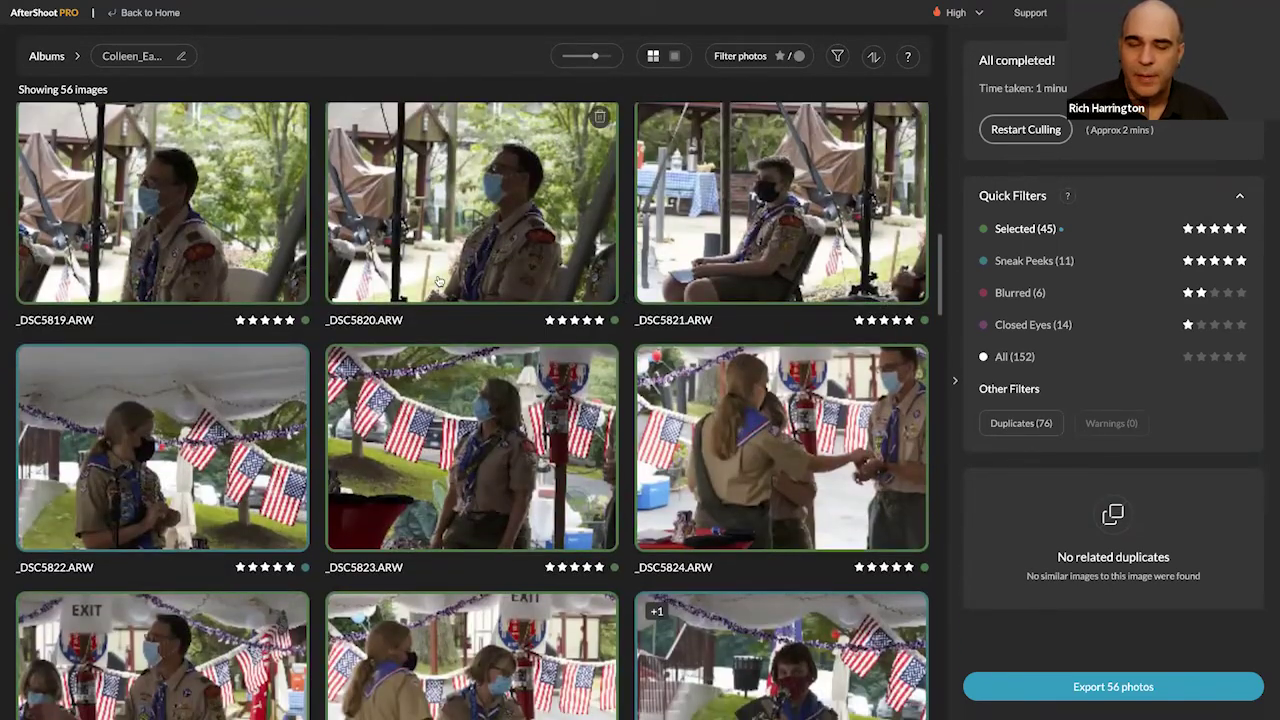
scroll(583, 305, down, 6)
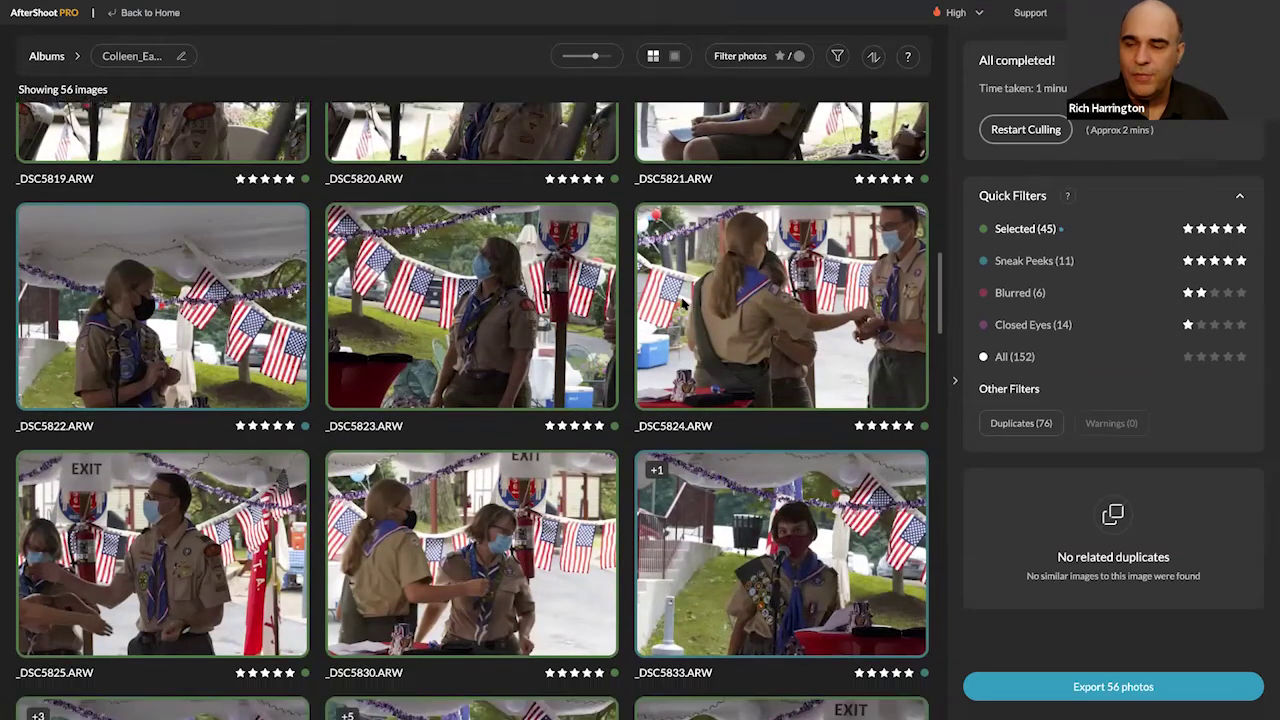
scroll(683, 303, down, 10)
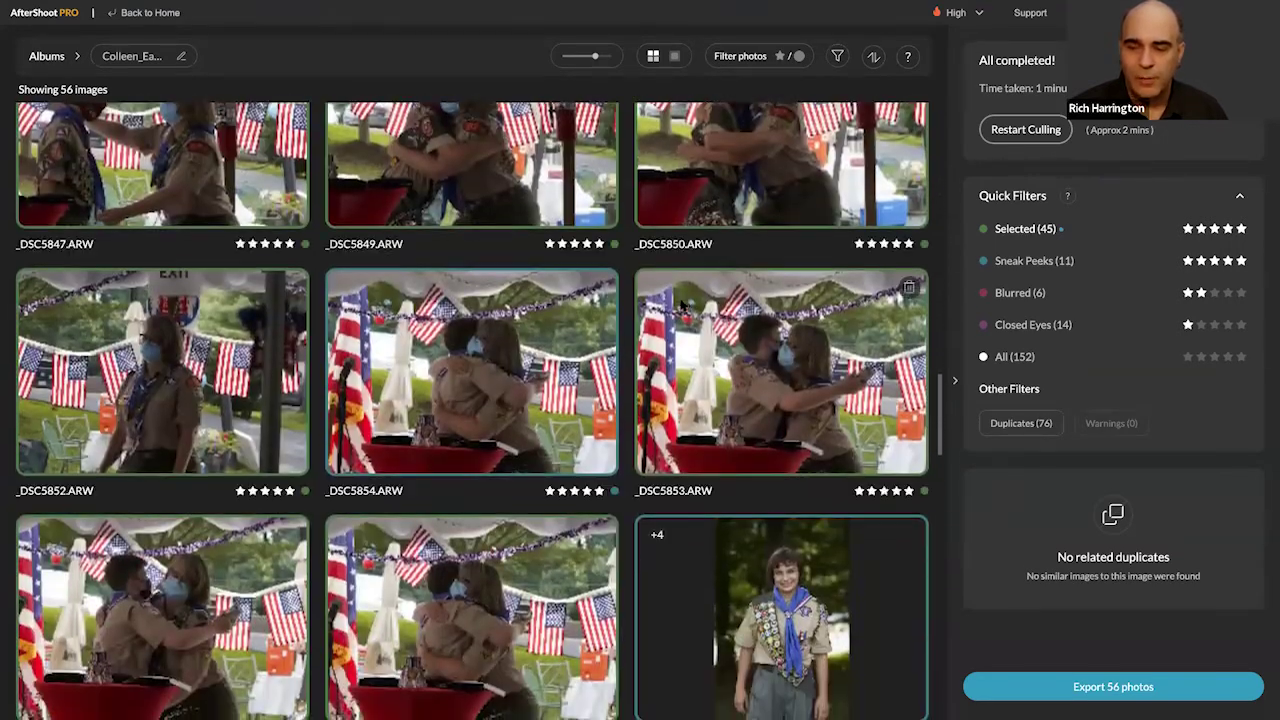
scroll(684, 306, down, 4)
scroll(683, 305, down, 1)
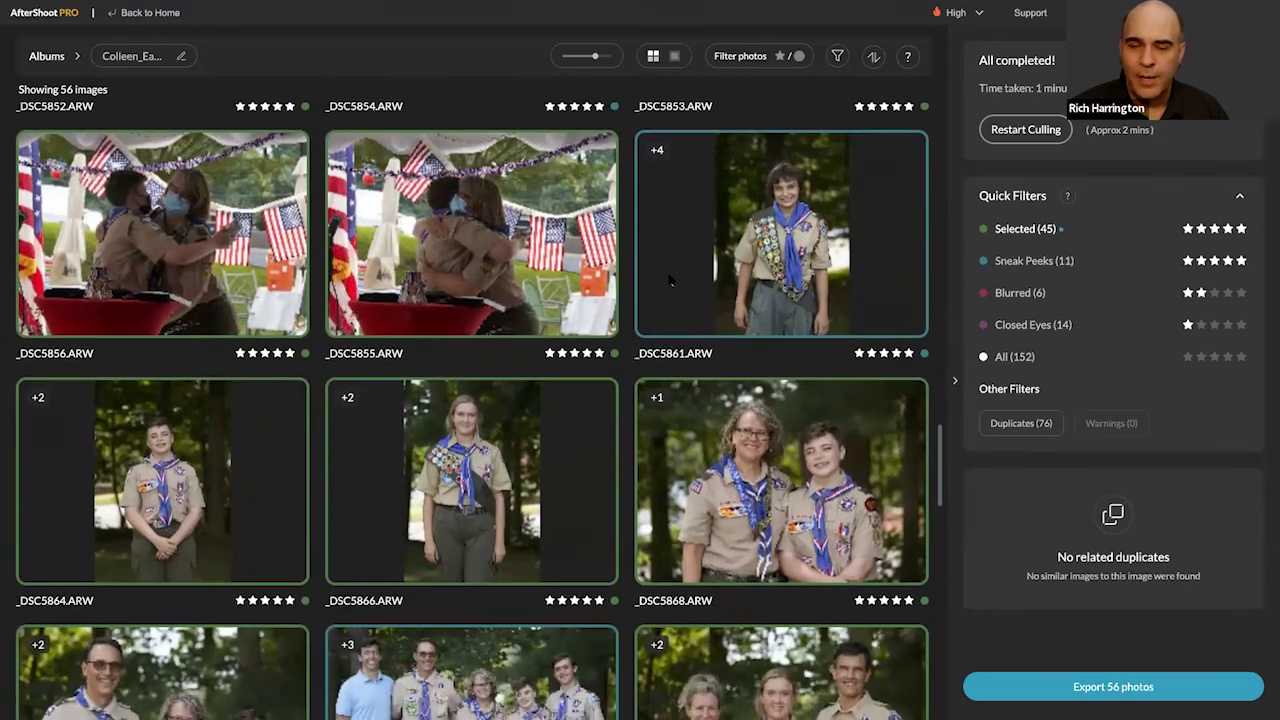
Step: Show the duplicates of the scout portrait _DSC5861.ARW, enlarge it and compare it with the earlier shots back to _DSC5857.ARW
click(659, 156)
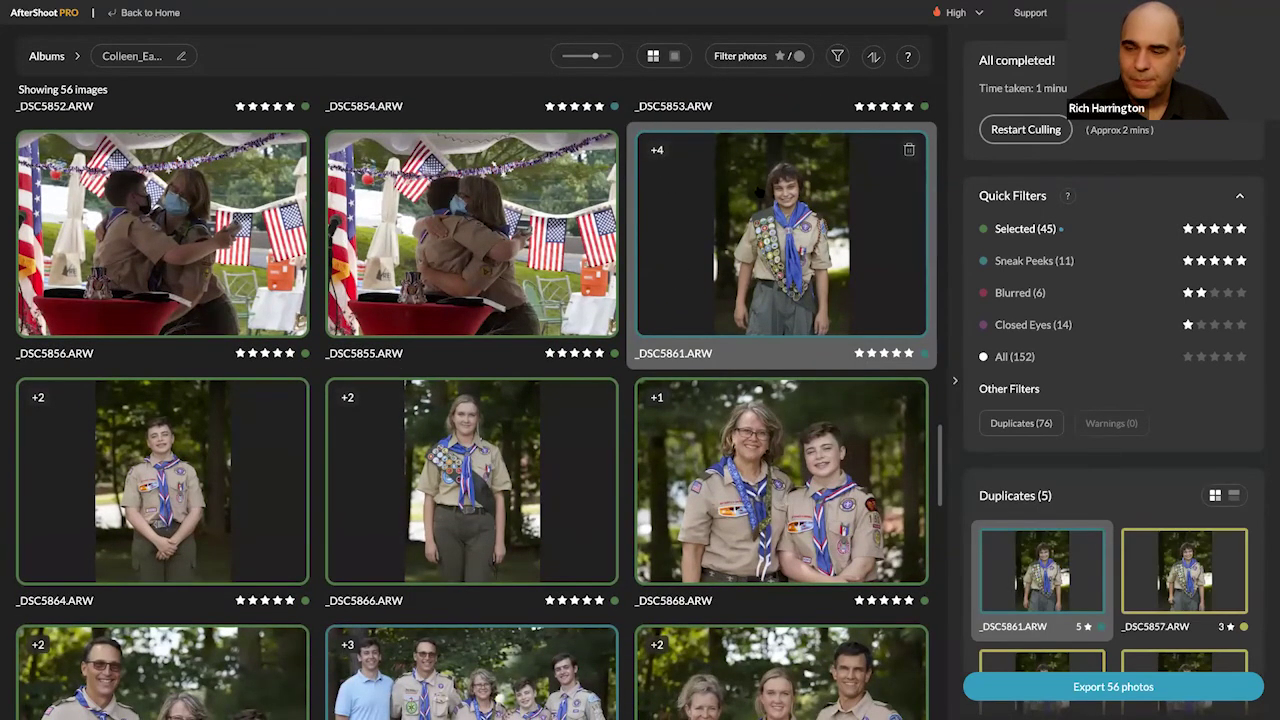
double_click(758, 190)
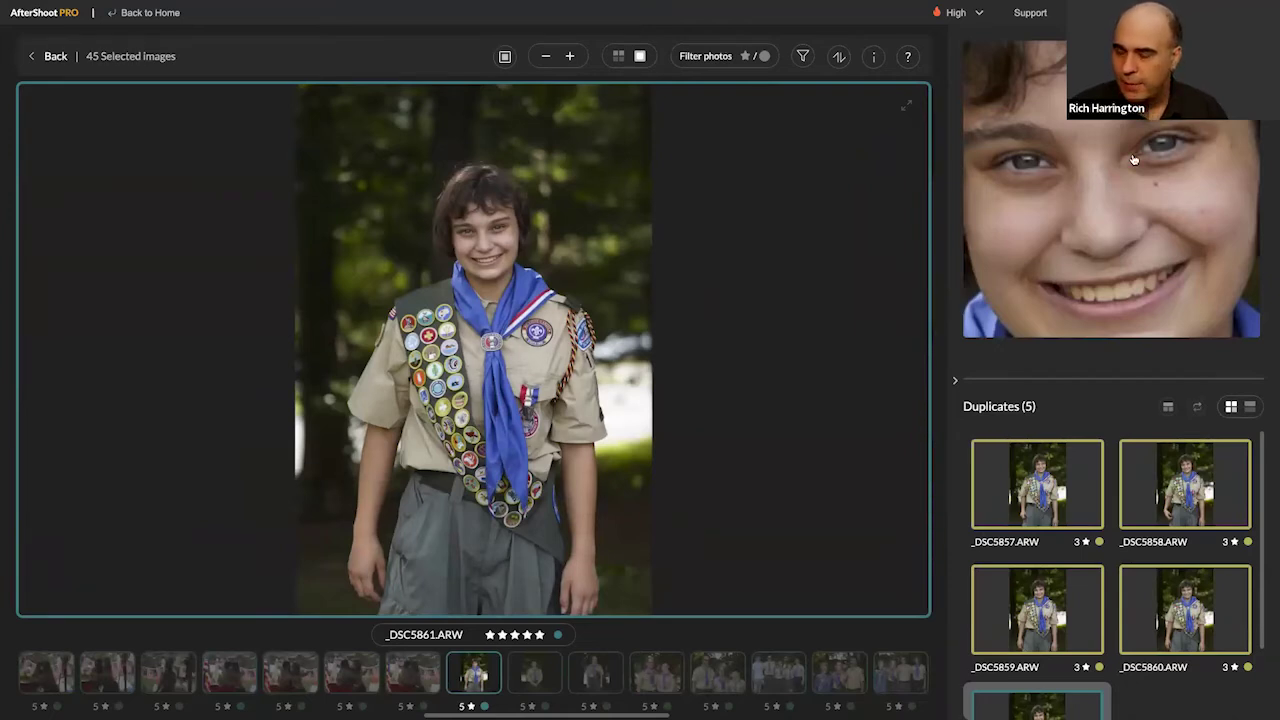
key(Left)
key(Left)
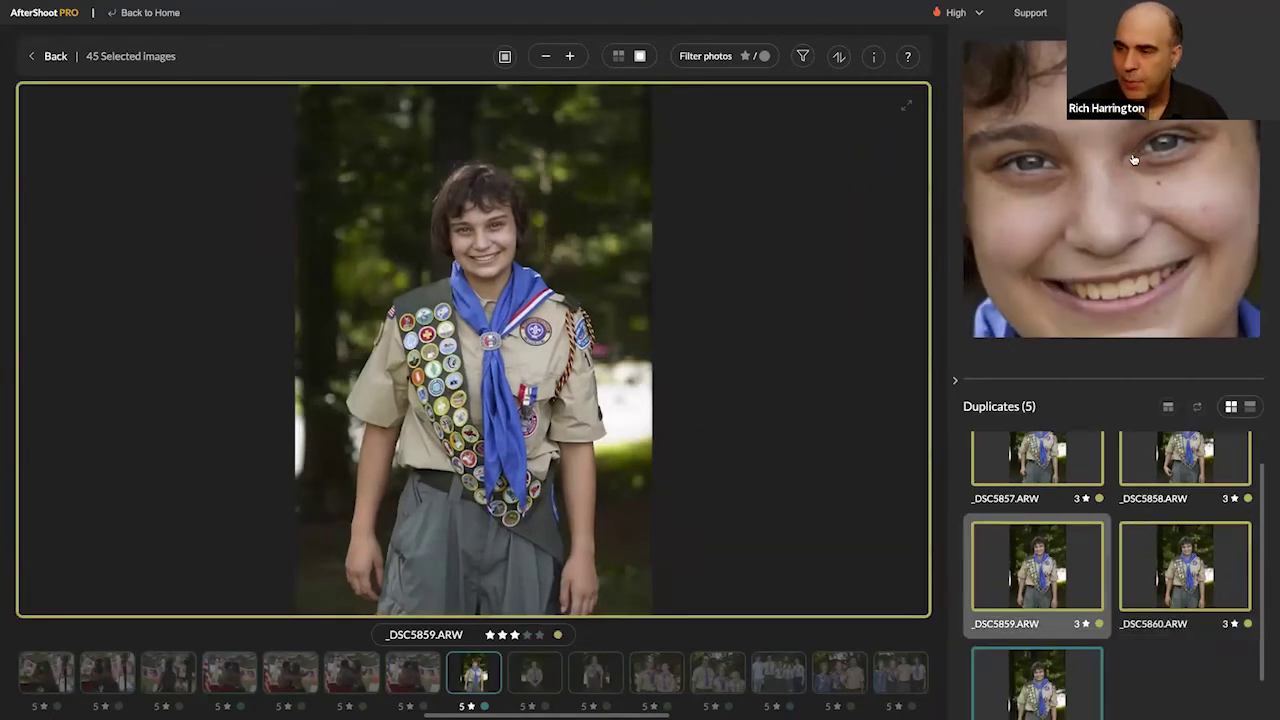
key(Left)
key(Left)
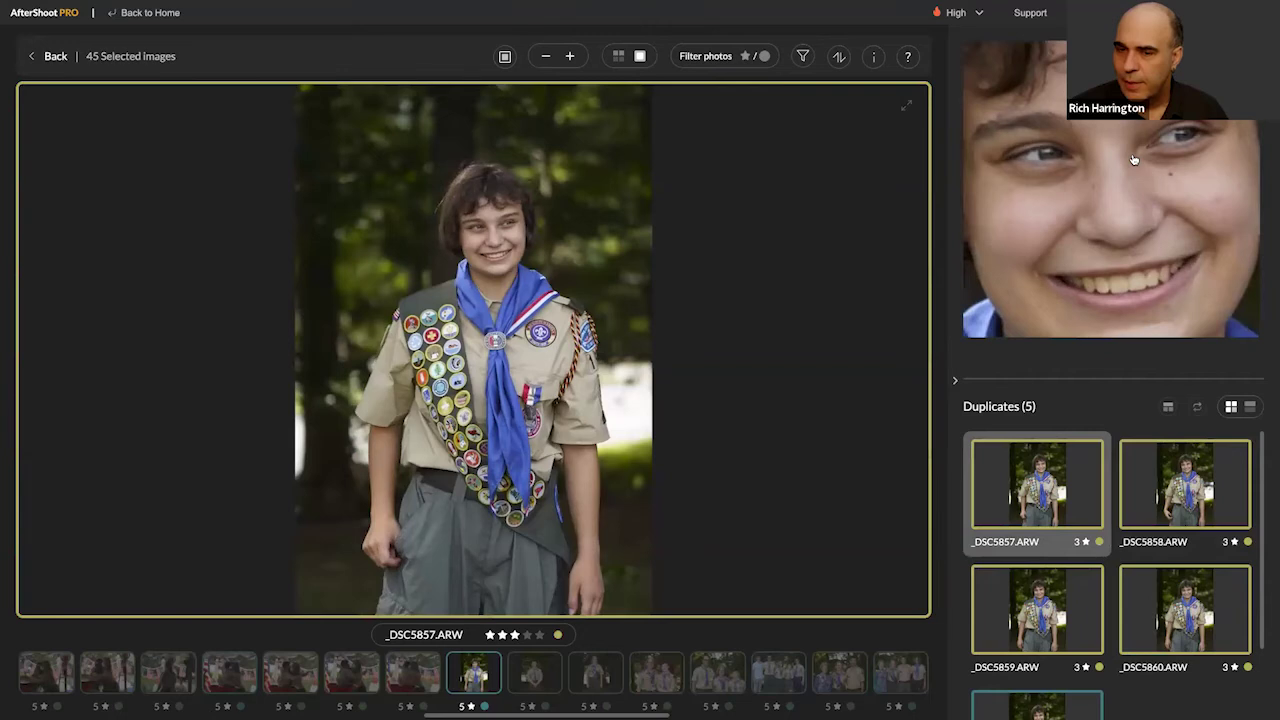
Step: Compare the scout's face in the duplicates from _DSC5858.ARW forward to _DSC5861.ARW
key(Right)
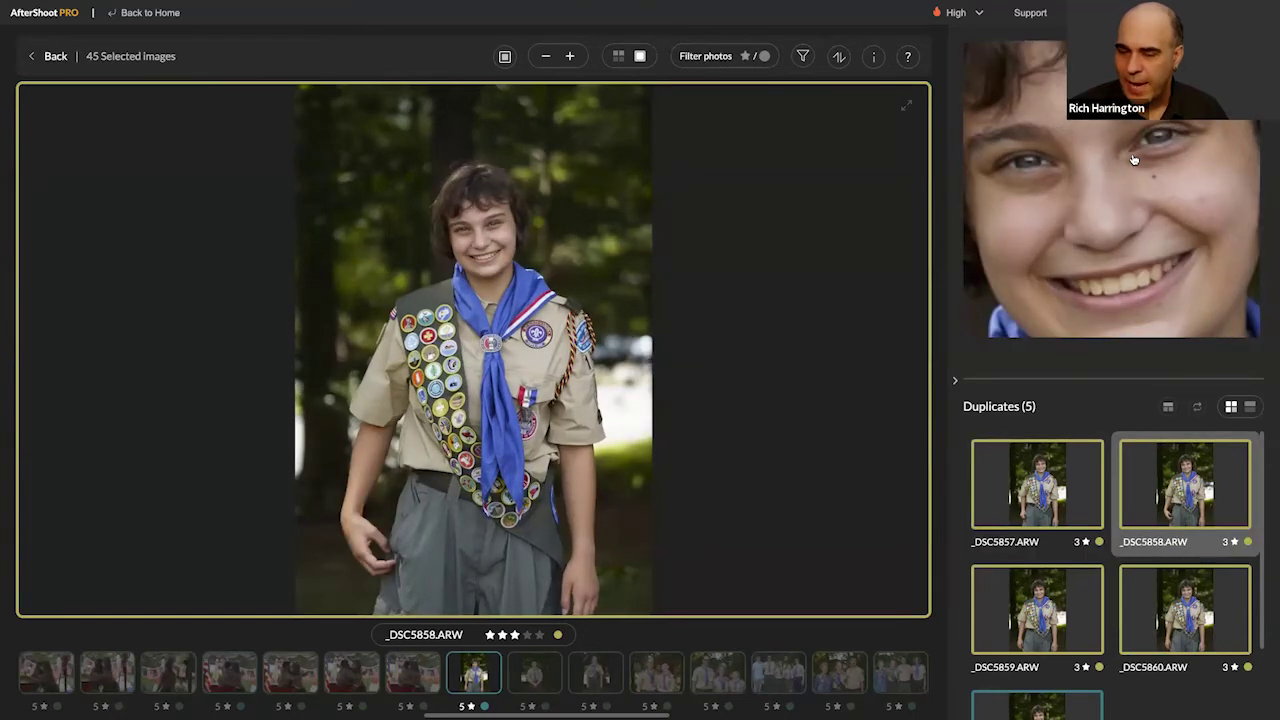
key(Right)
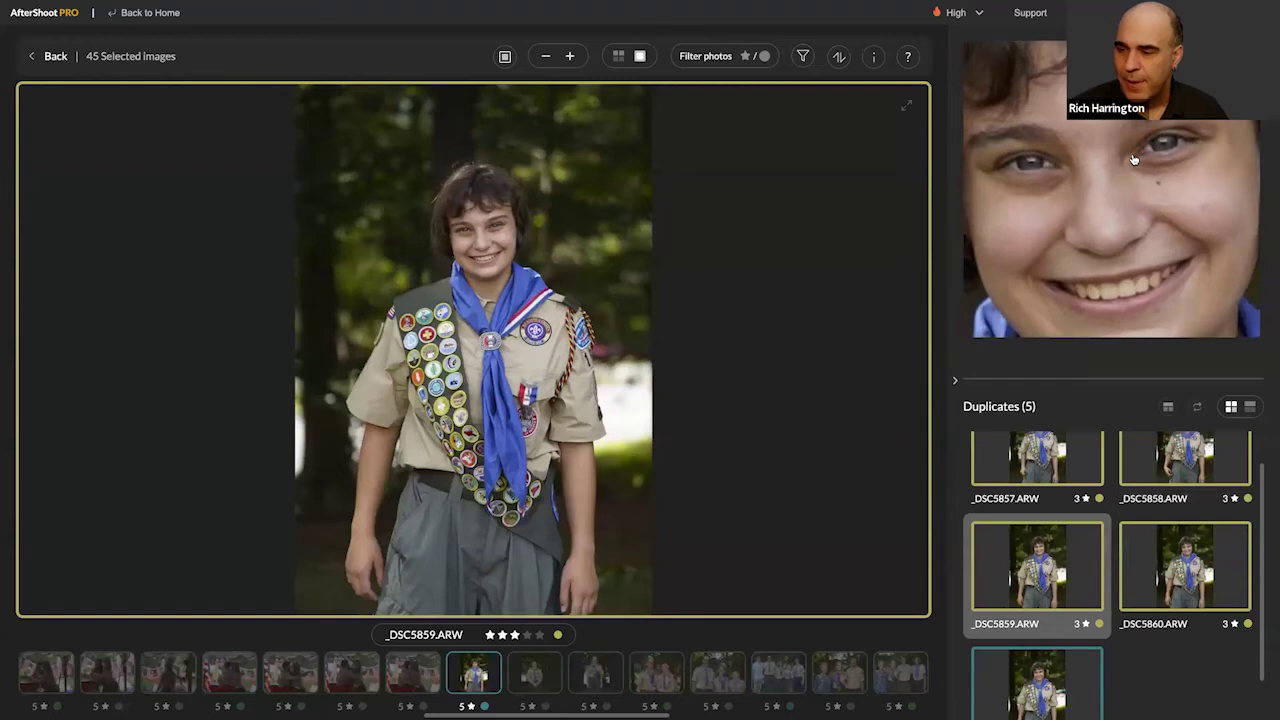
key(Right)
key(Right)
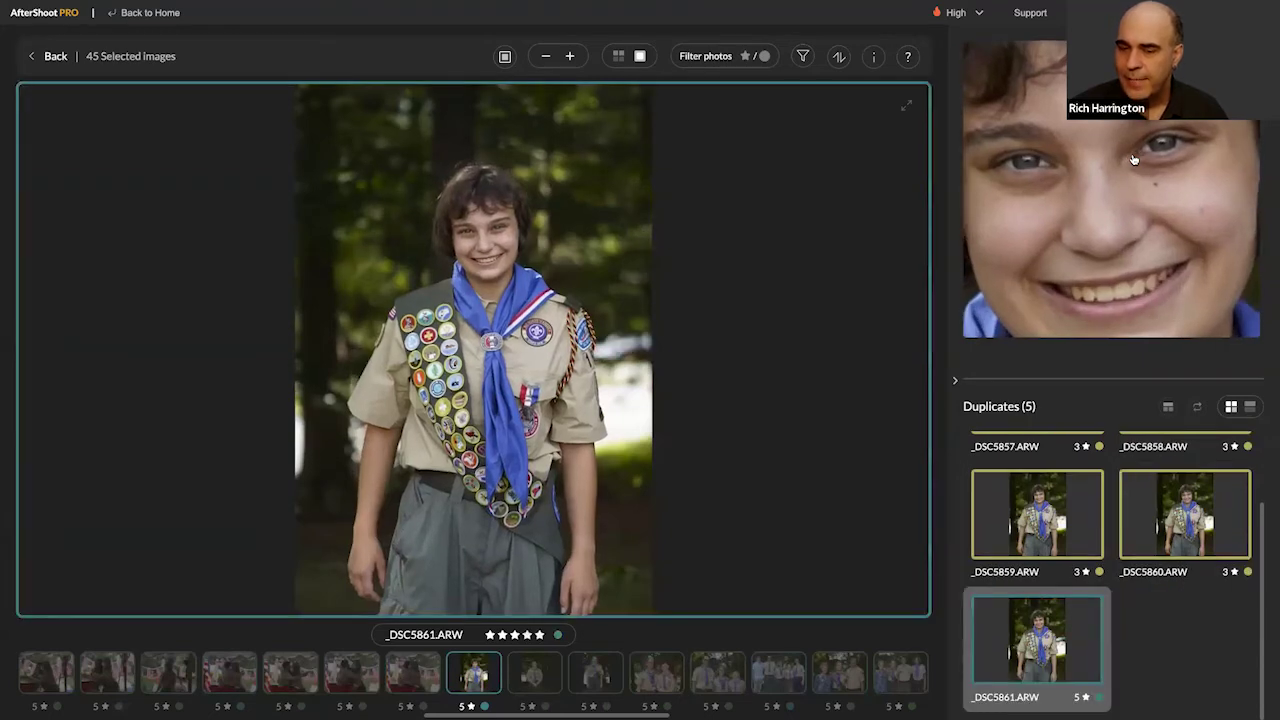
Step: Recheck the duplicates _DSC5858.ARW to _DSC5860.ARW and rate _DSC5859.ARW five stars
key(Left)
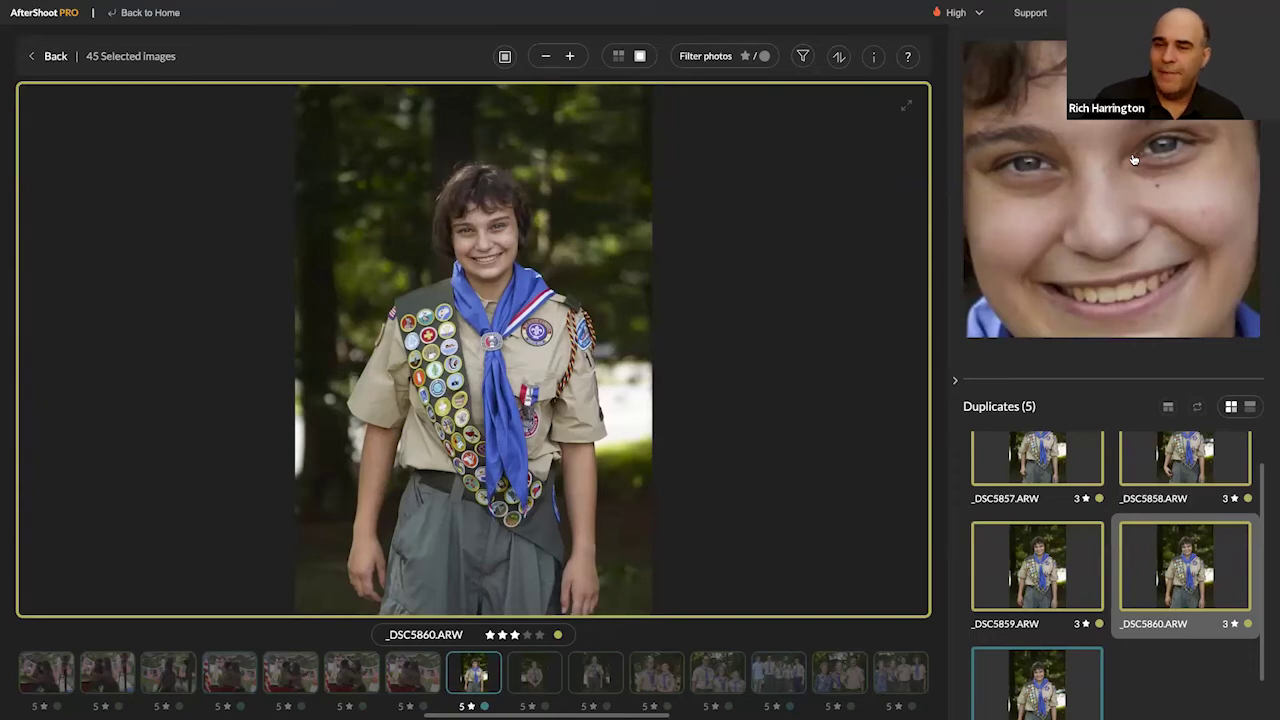
key(Left)
key(Left)
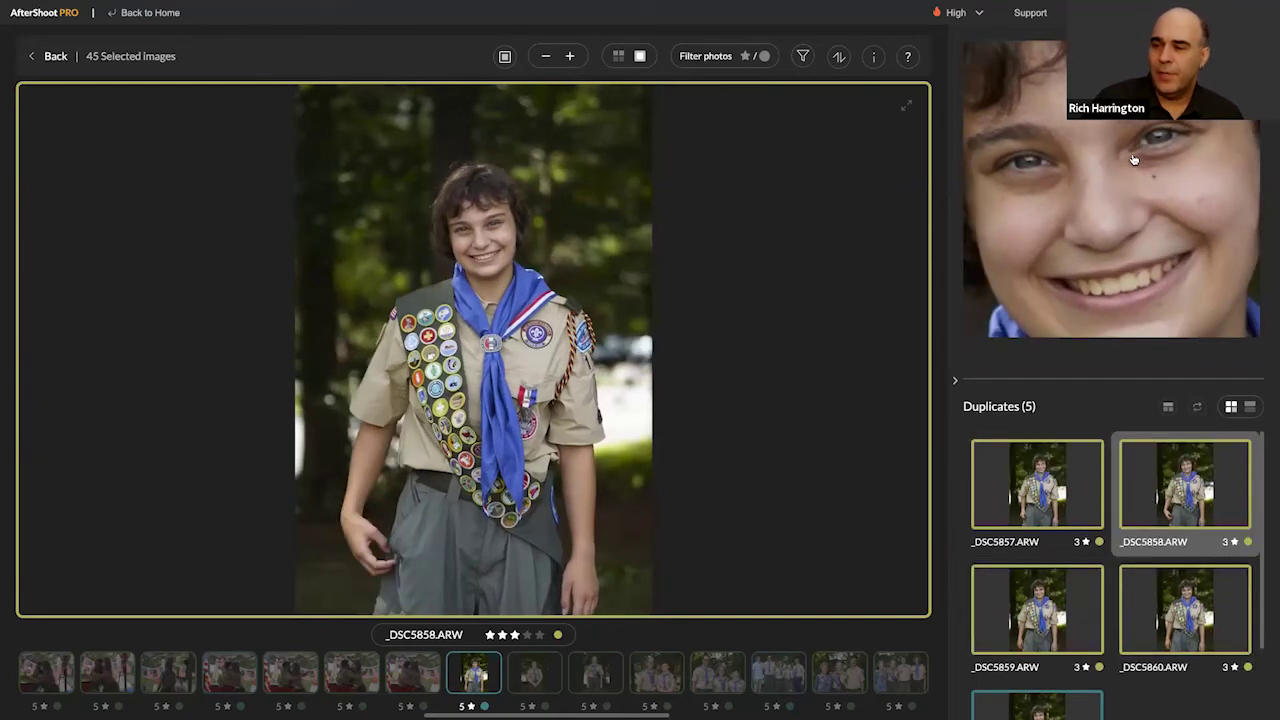
key(Right)
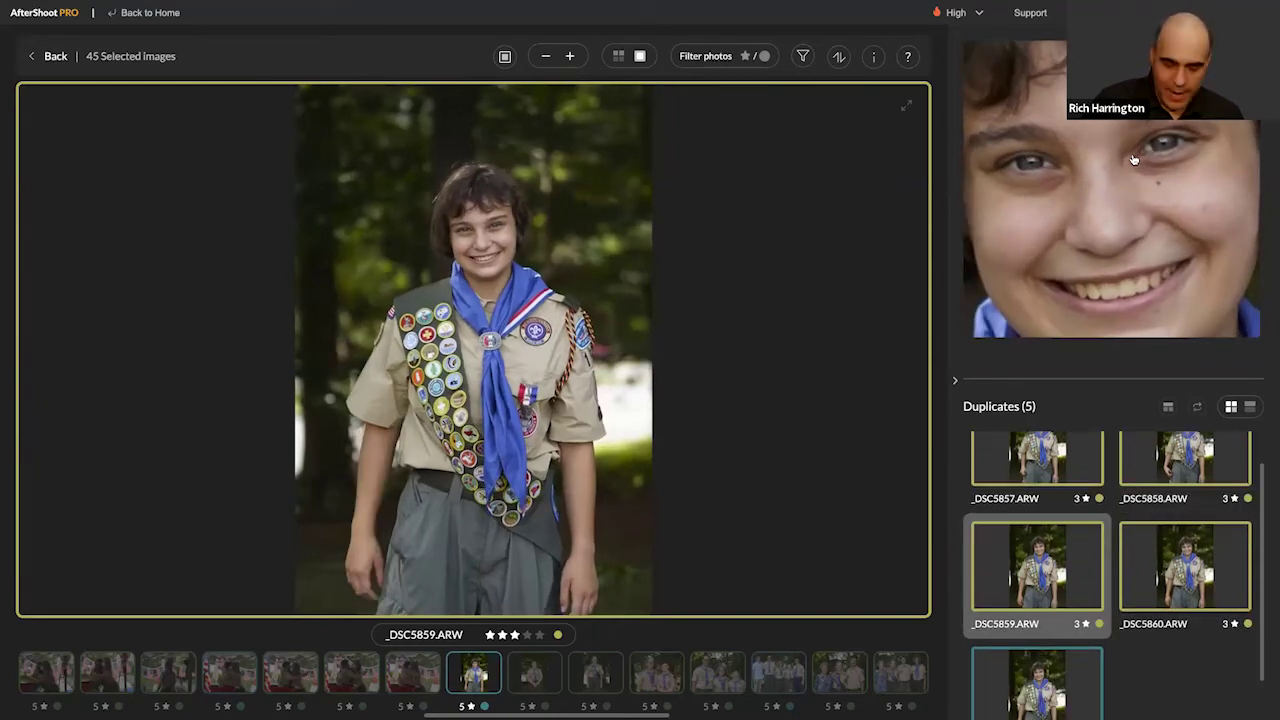
key(5)
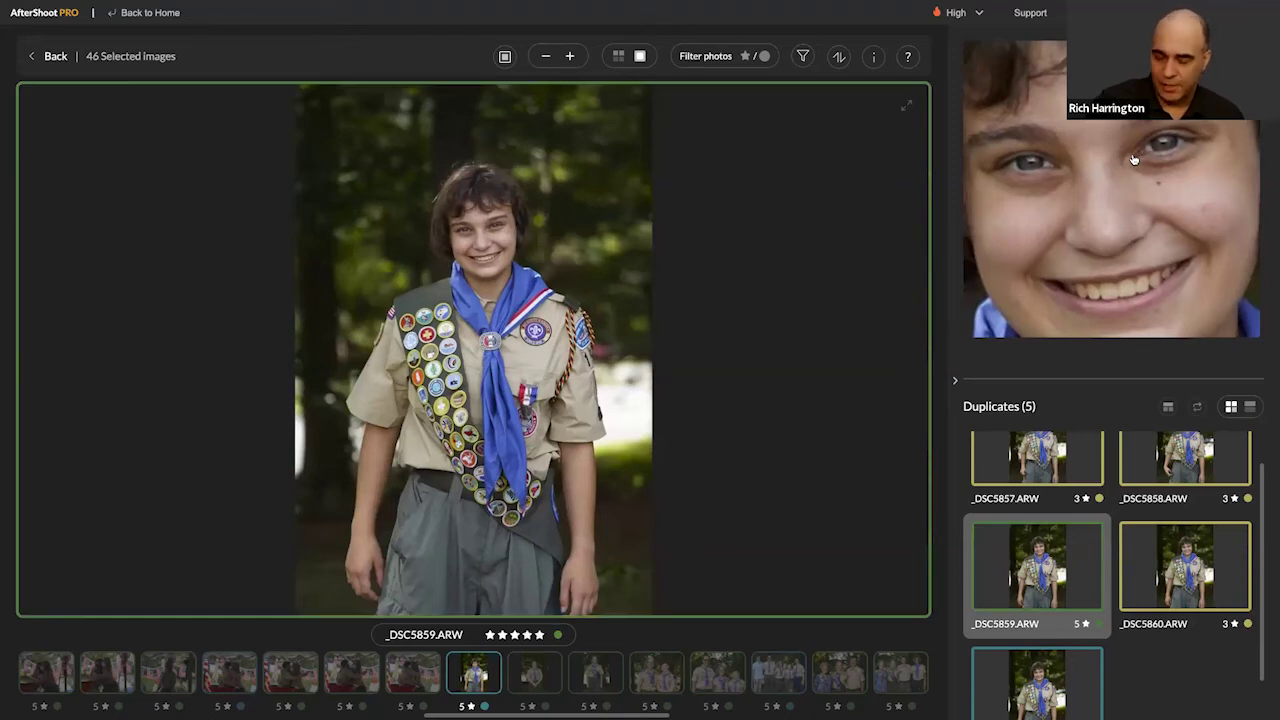
Step: Compare the duplicates of the scout portrait _DSC5864.ARW and rate _DSC5863.ARW five stars
key(Down)
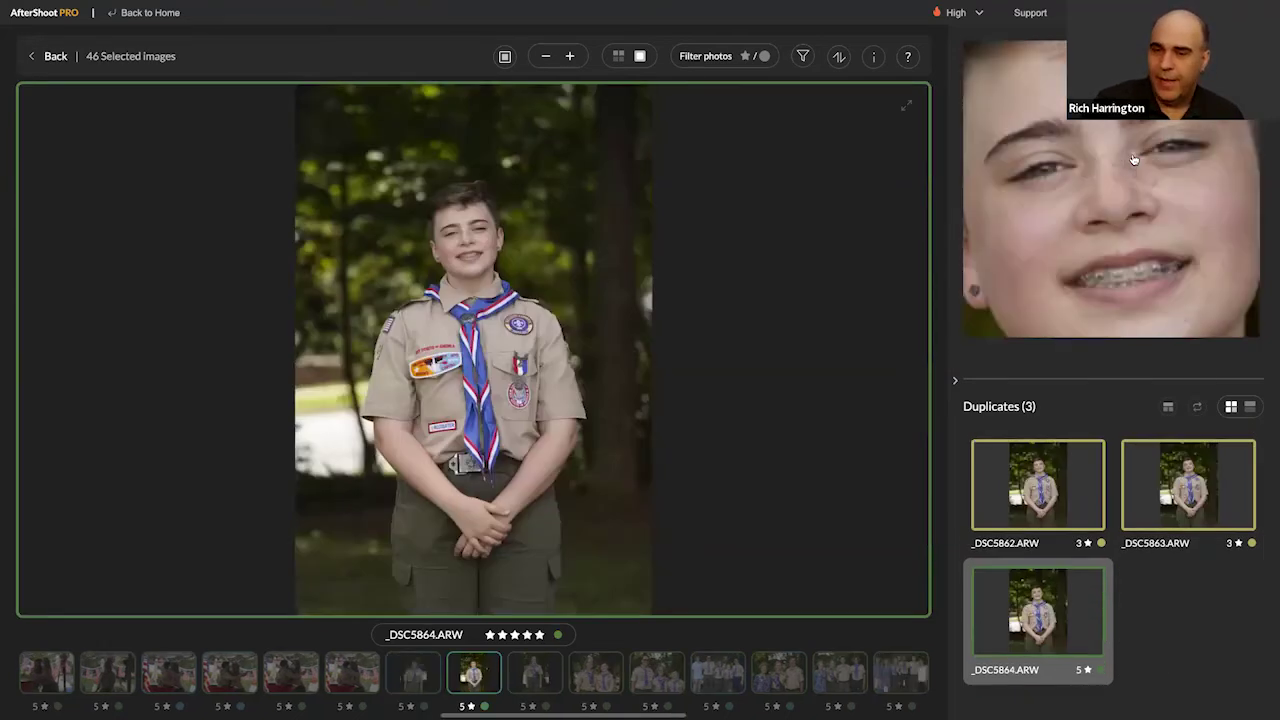
key(Left)
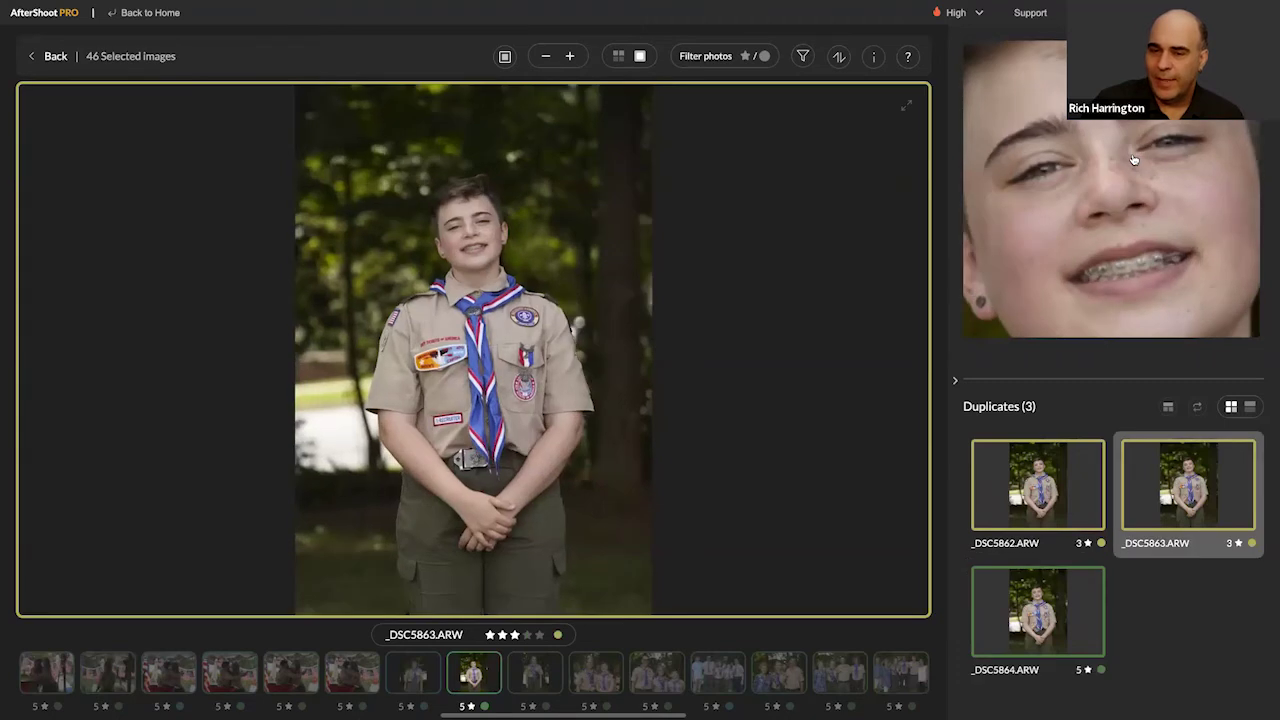
key(5)
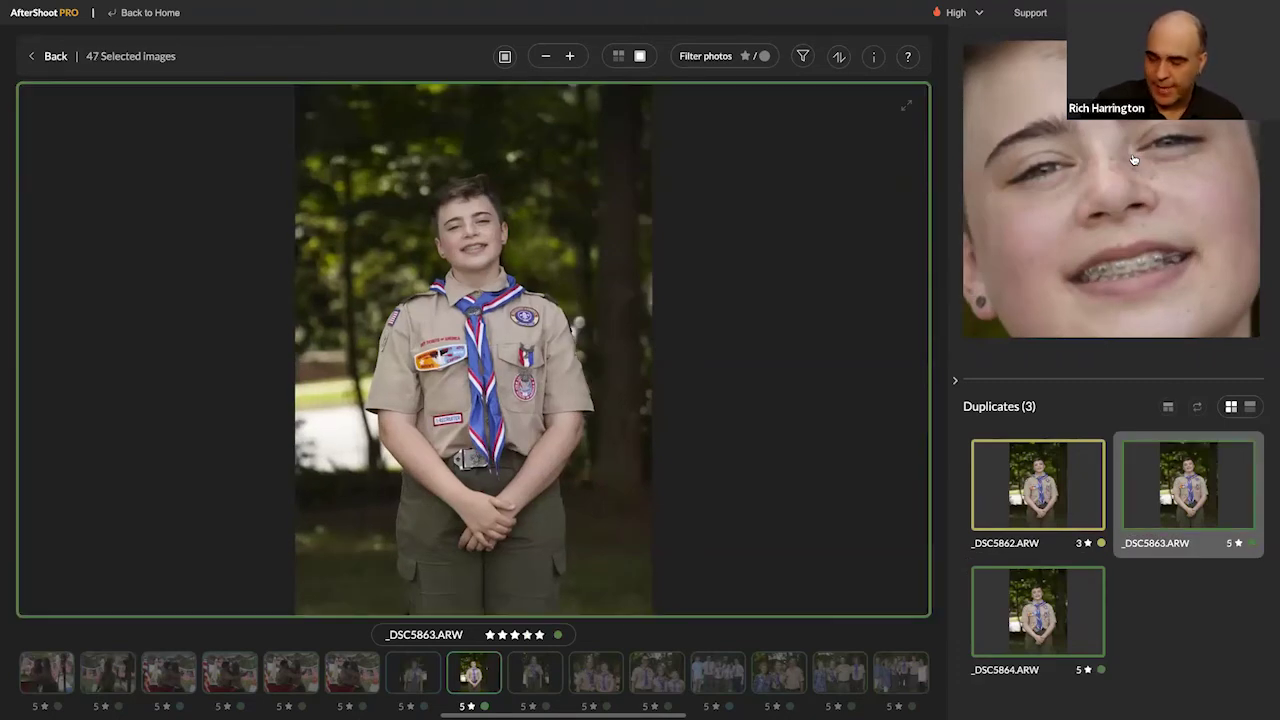
key(Left)
Step: Compare the scout portrait _DSC5866.ARW with its duplicates _DSC5865.ARW and _DSC5867.ARW, and rate _DSC5865.ARW five stars
key(Down)
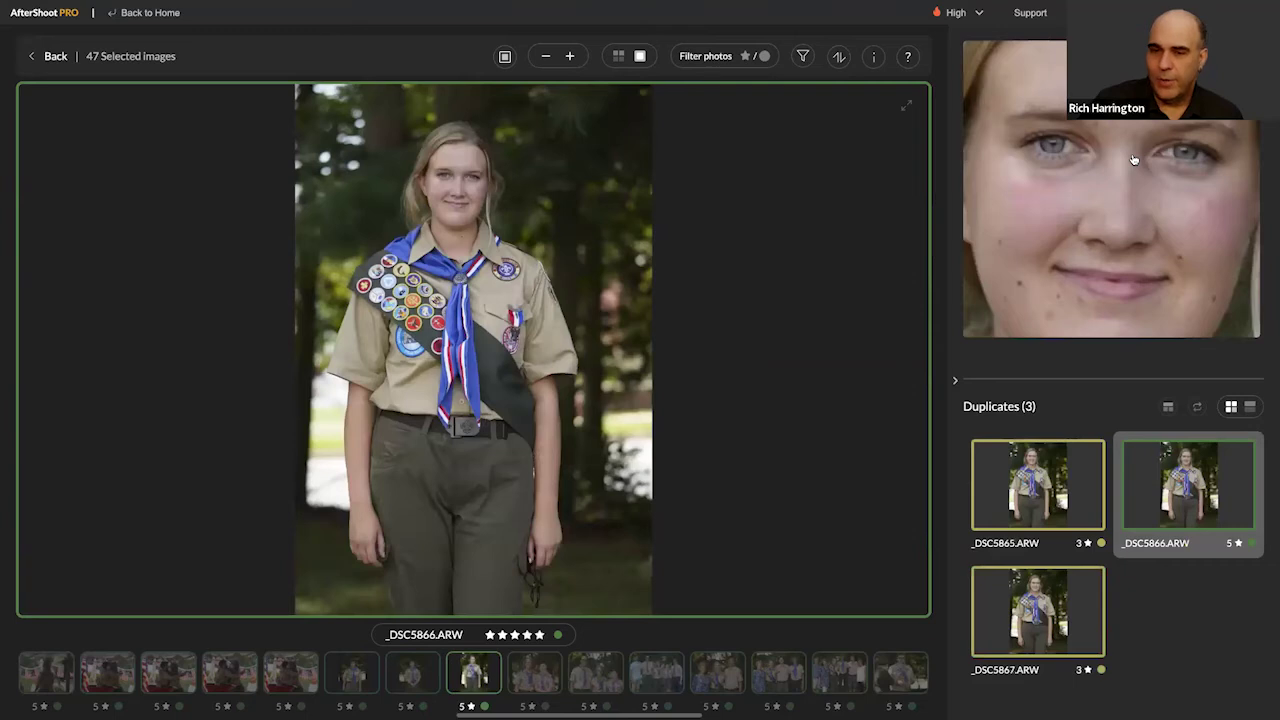
key(Right)
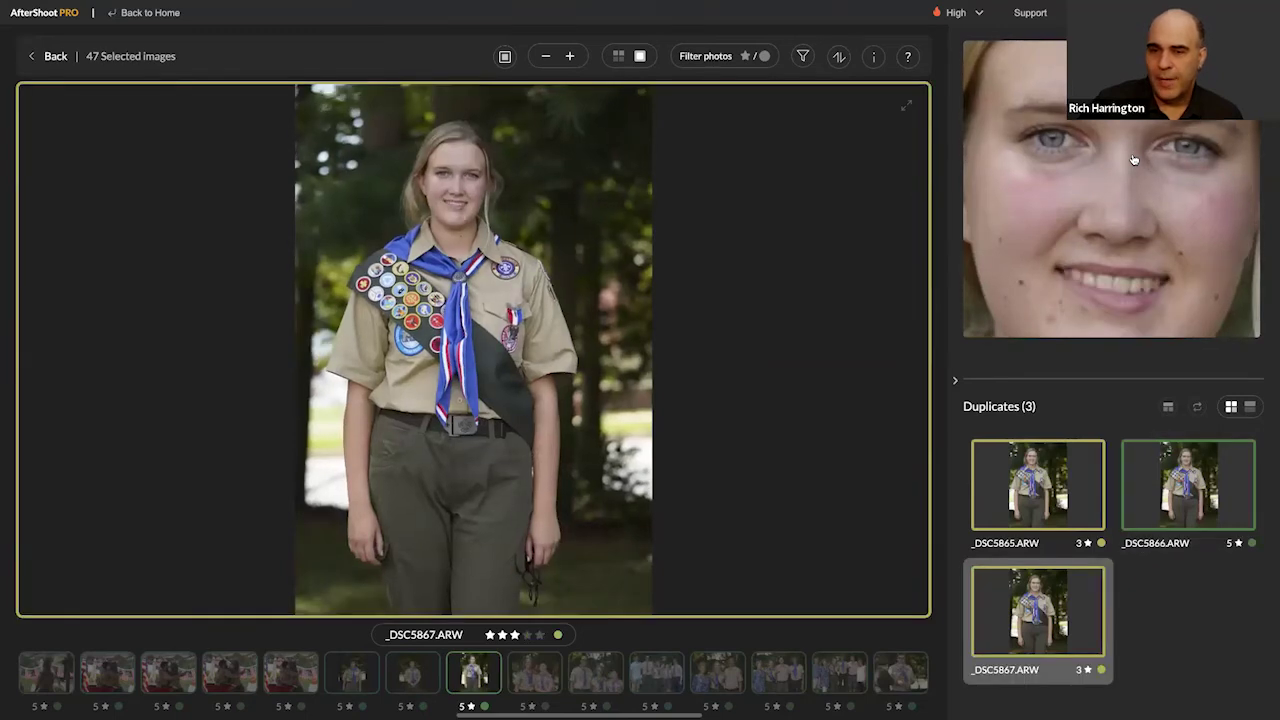
key(Left)
key(Left)
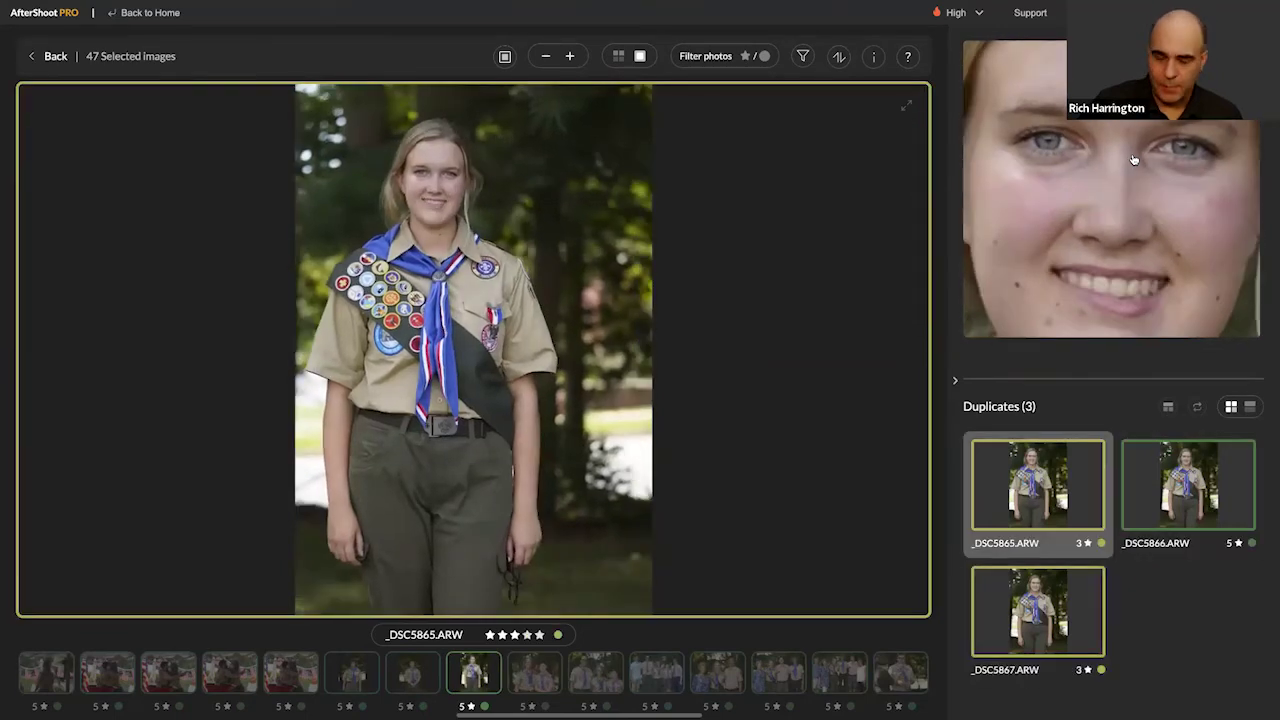
key(5)
Step: Look through the selected group portraits from _DSC5868.ARW to _DSC5882.ARW and compare the last one with its duplicates back to _DSC5880.ARW
key(Down)
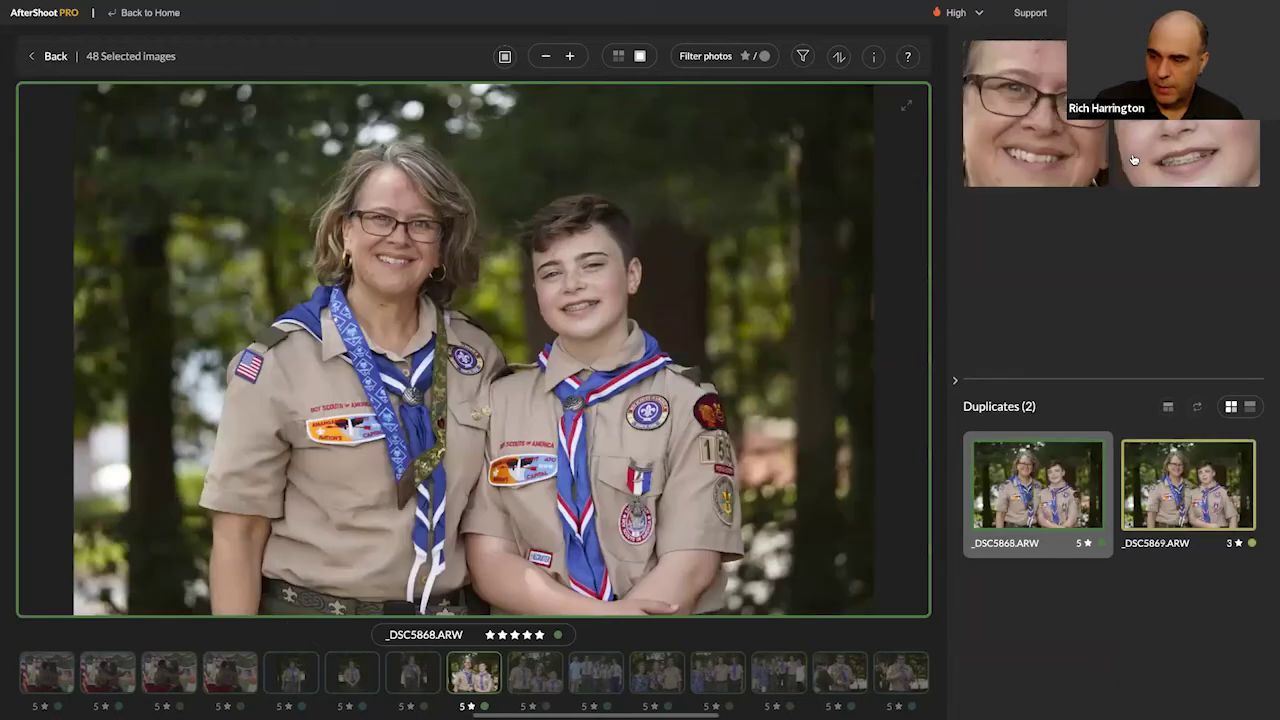
key(Down)
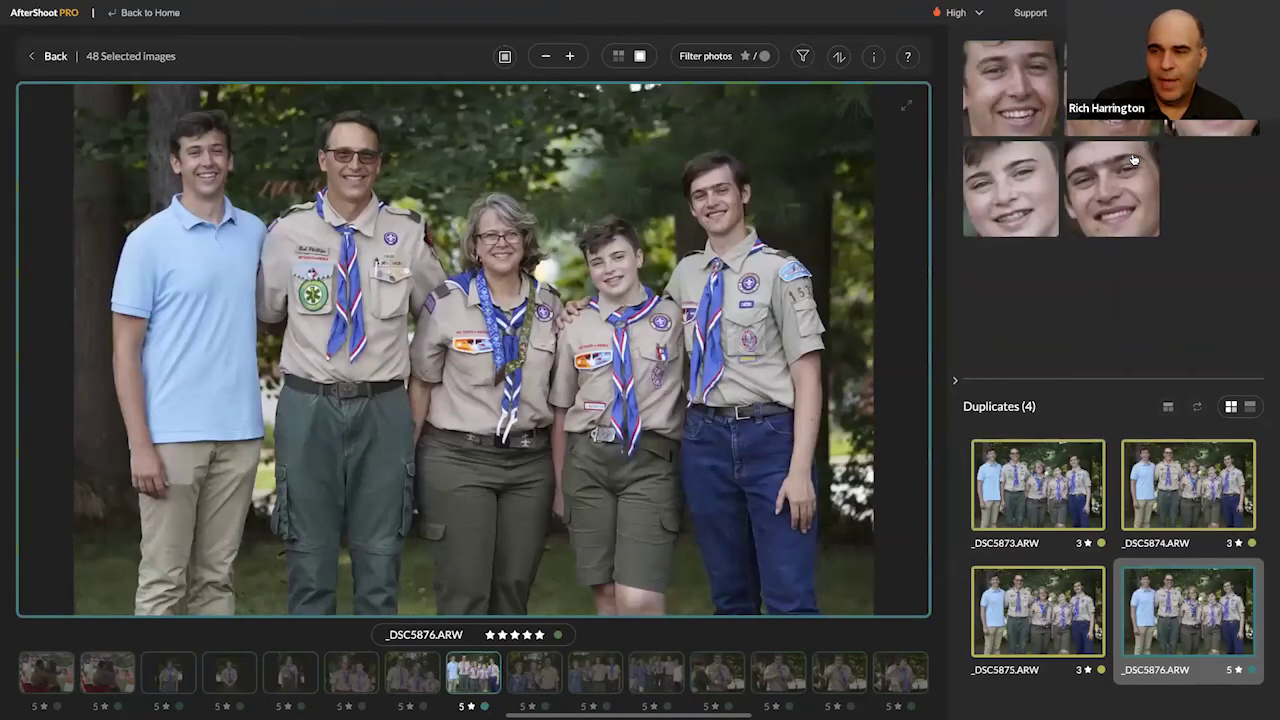
key(Down)
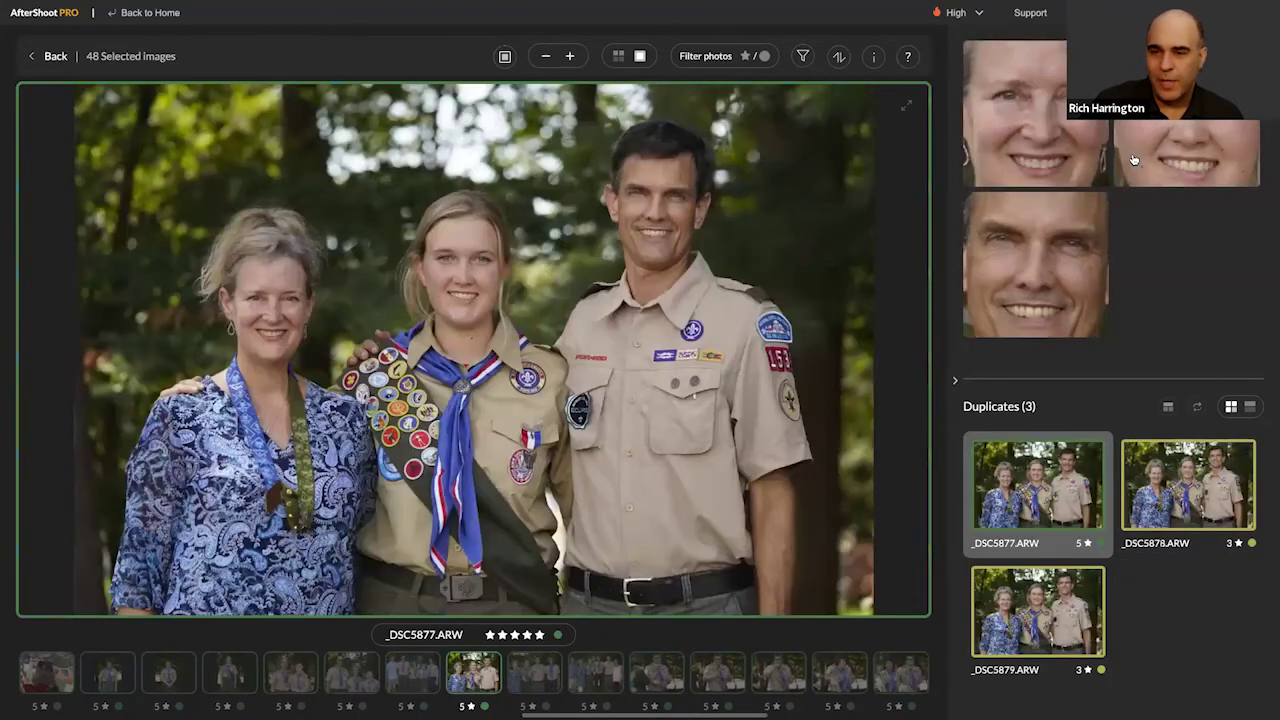
key(Down)
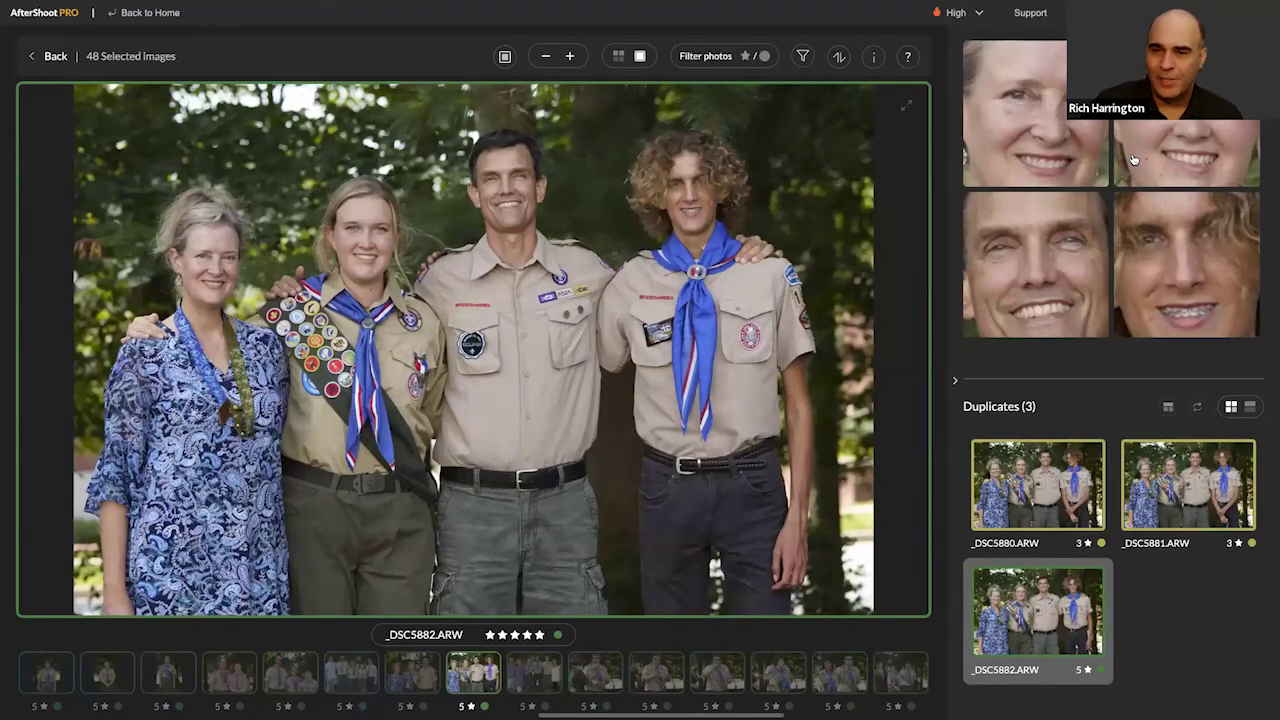
key(Left)
key(Left)
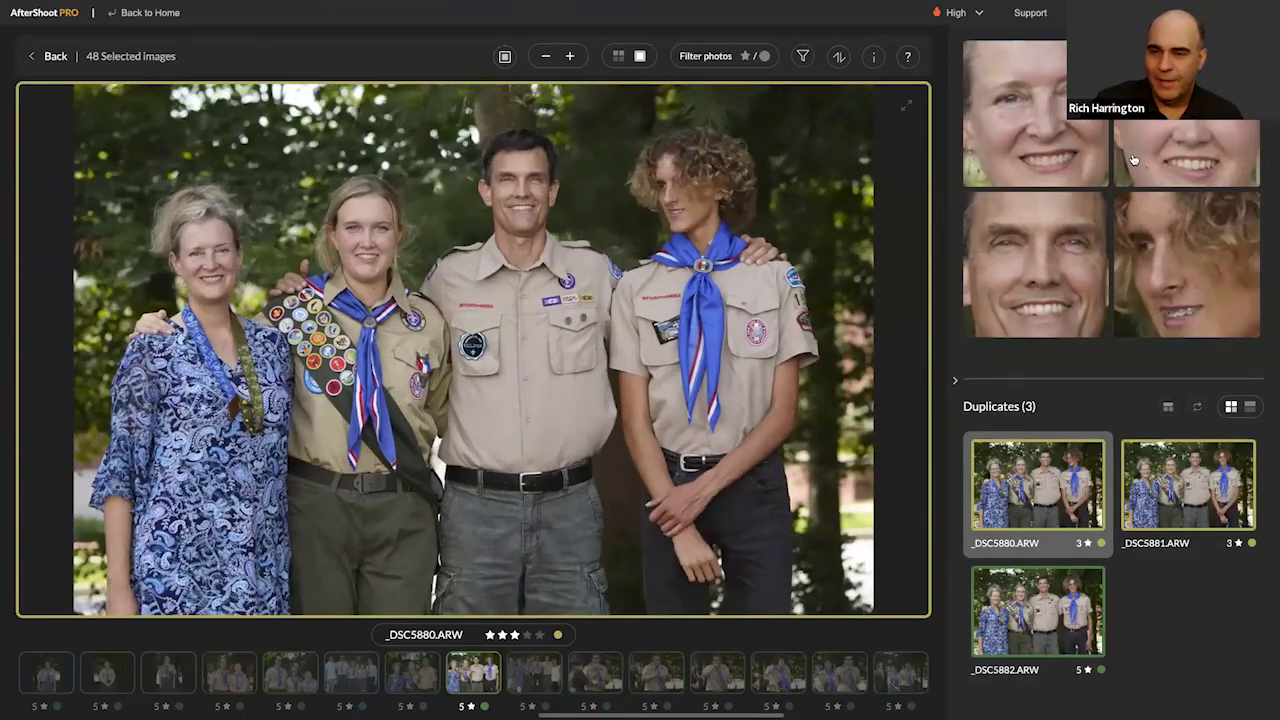
Step: Look through the selected shots from the group portrait _DSC5884.ARW to _DSC5896.ARW and return to the album's thumbnail grid
key(Down)
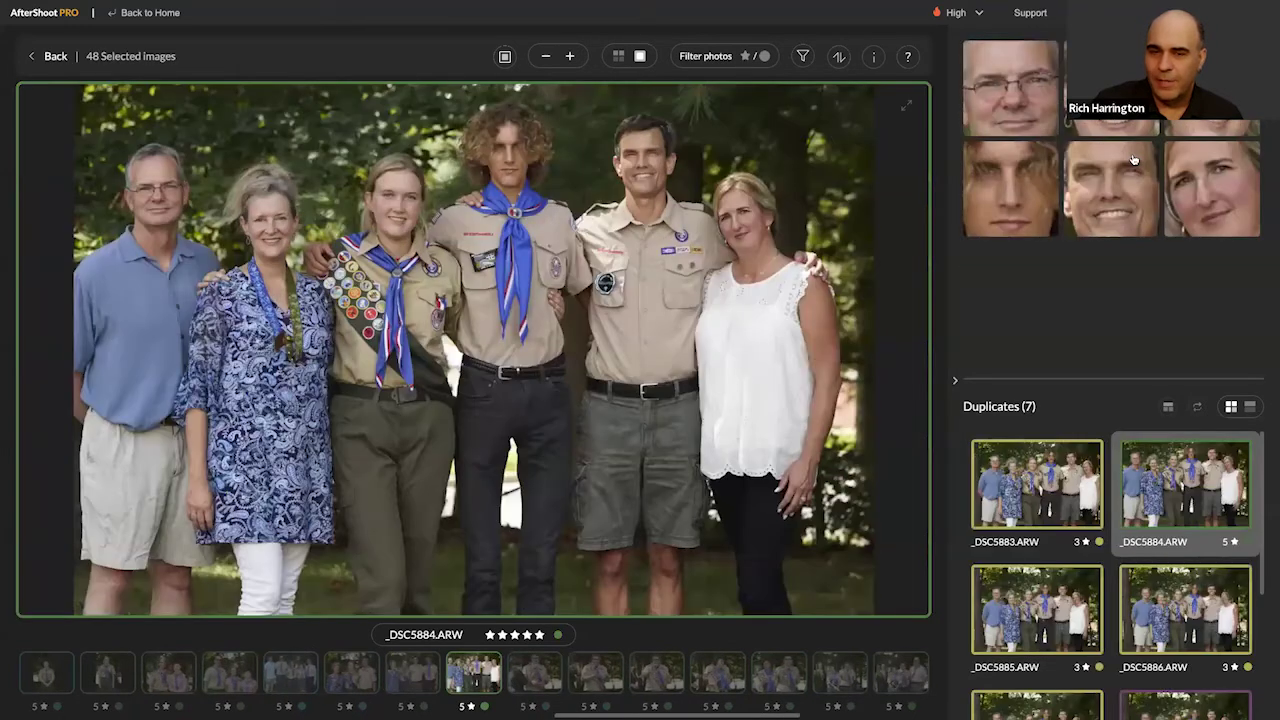
key(Down)
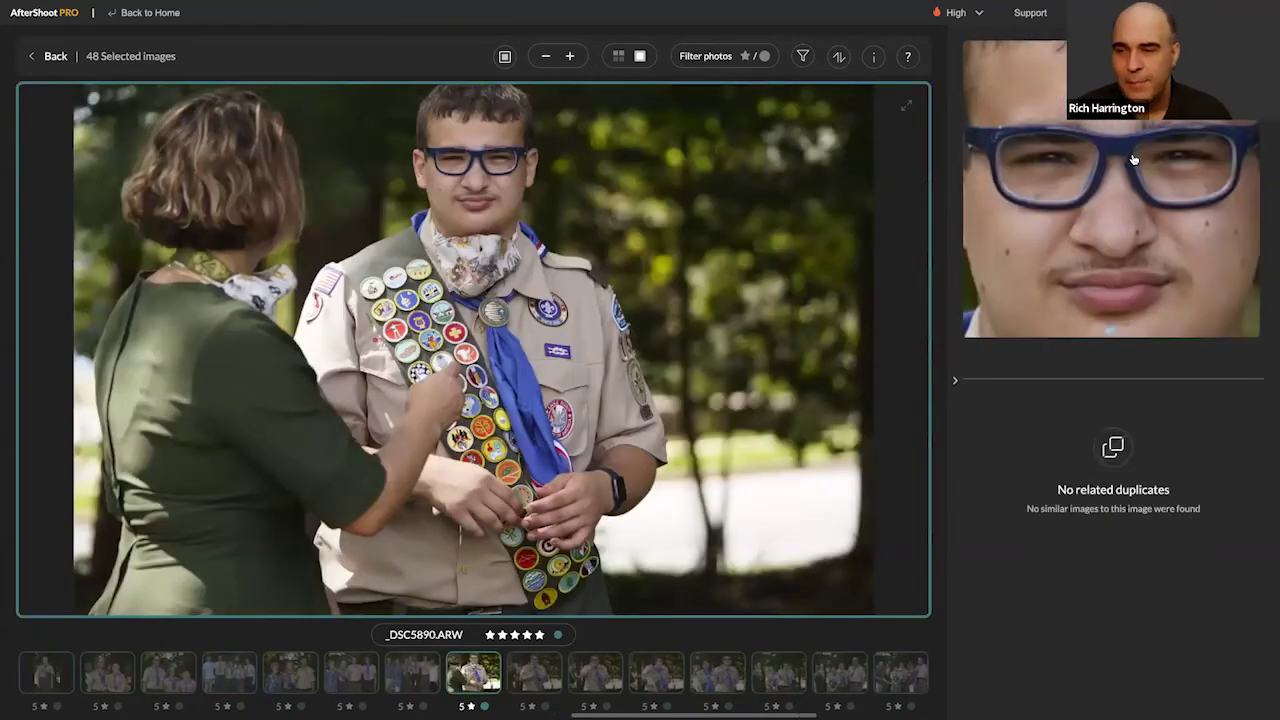
key(Down)
key(Down)
key(Down)
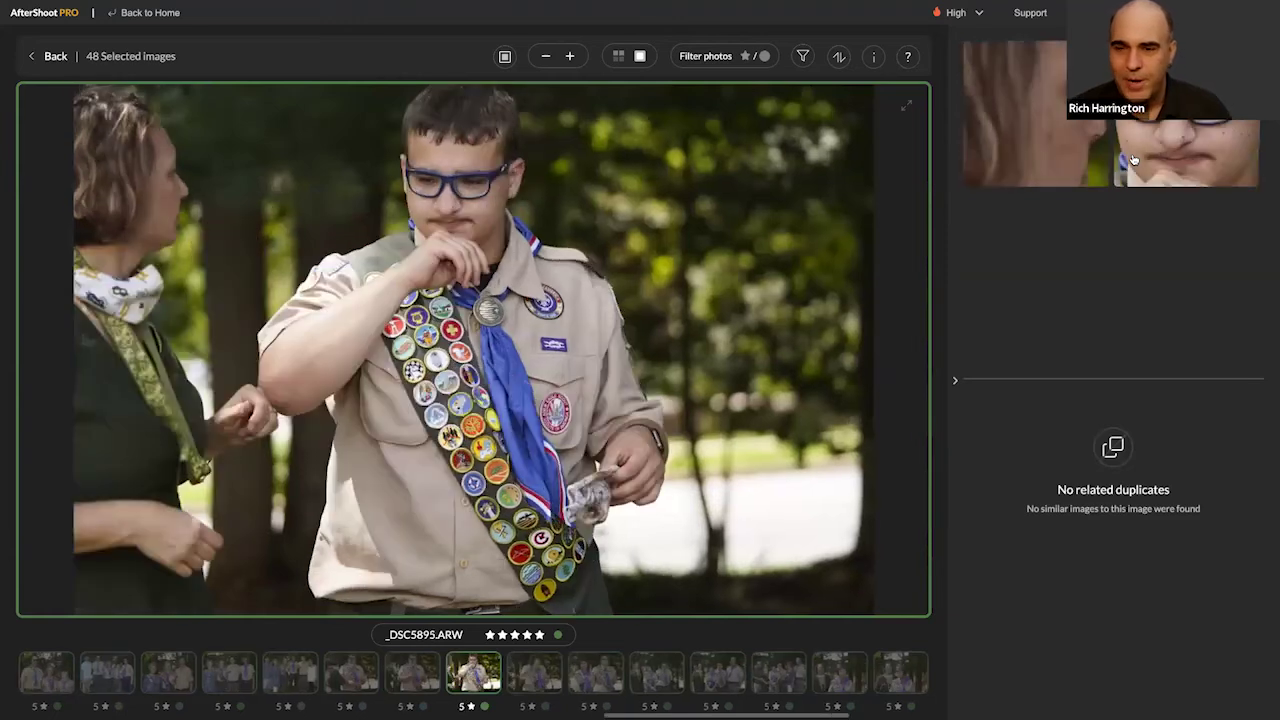
key(Escape)
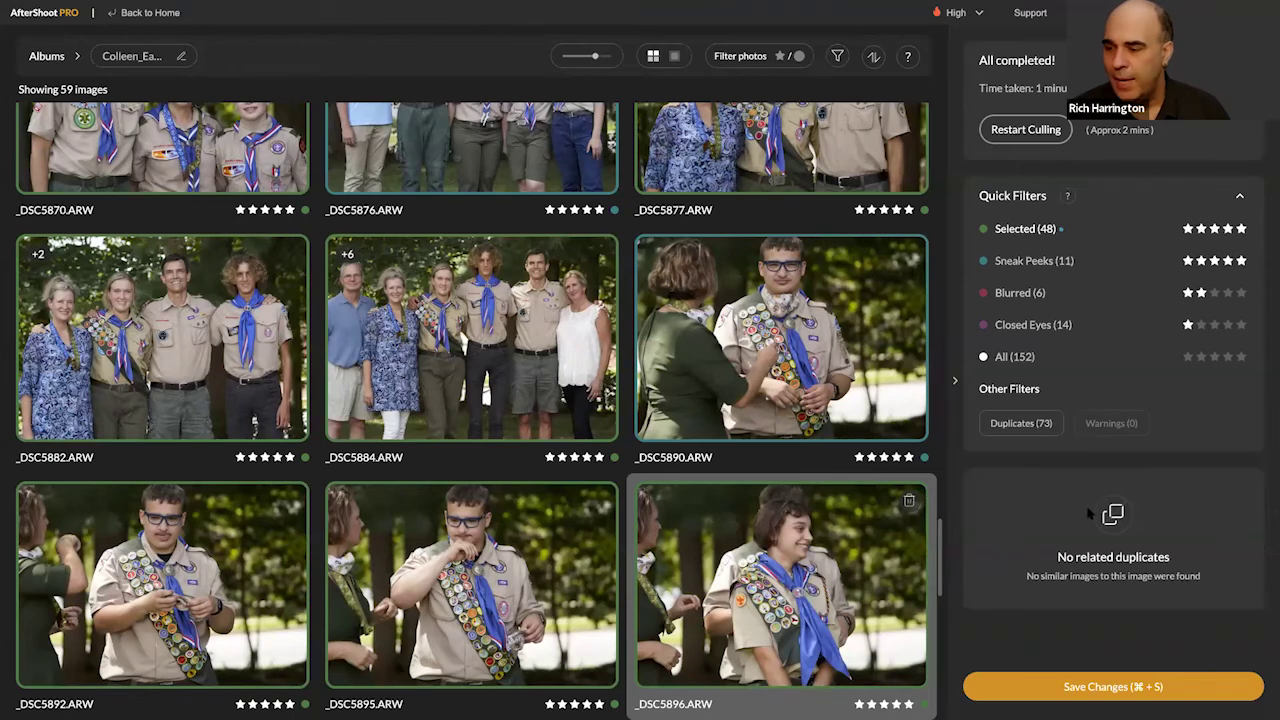
Step: Save the album's rating changes and rewrite its XMP files
click(1056, 689)
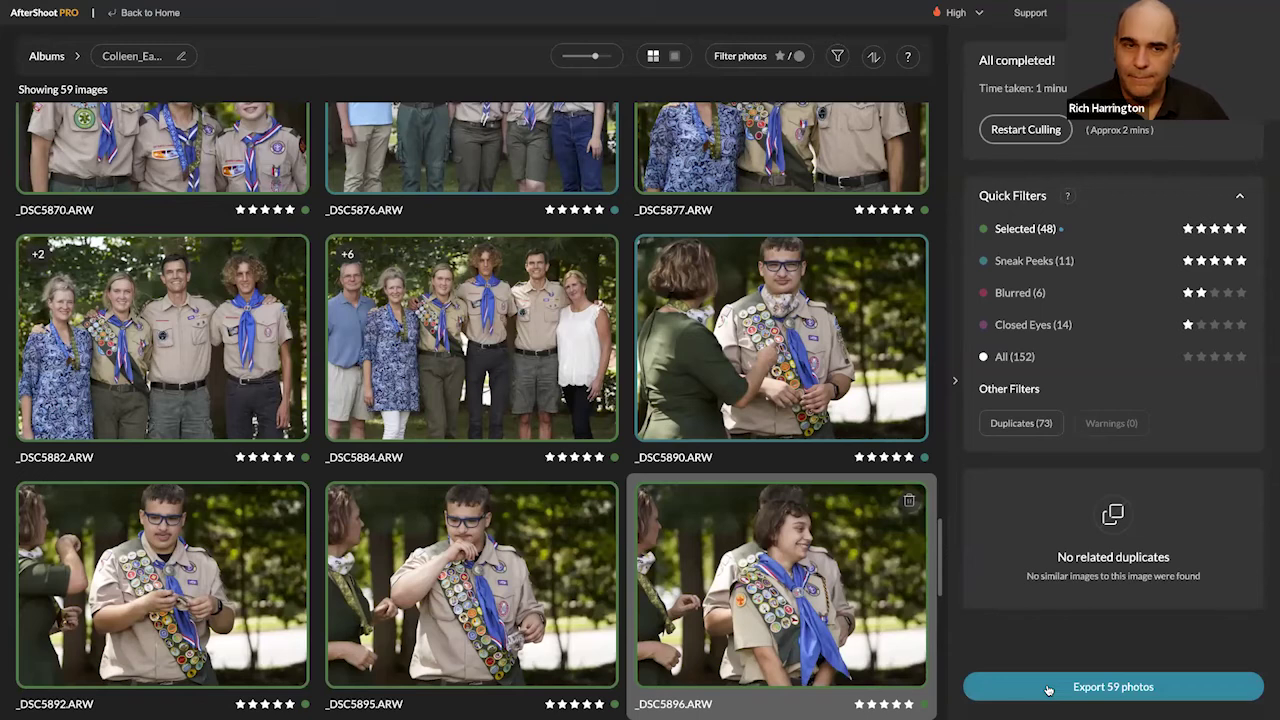
scroll(925, 570, up, 1)
scroll(925, 570, up, 3)
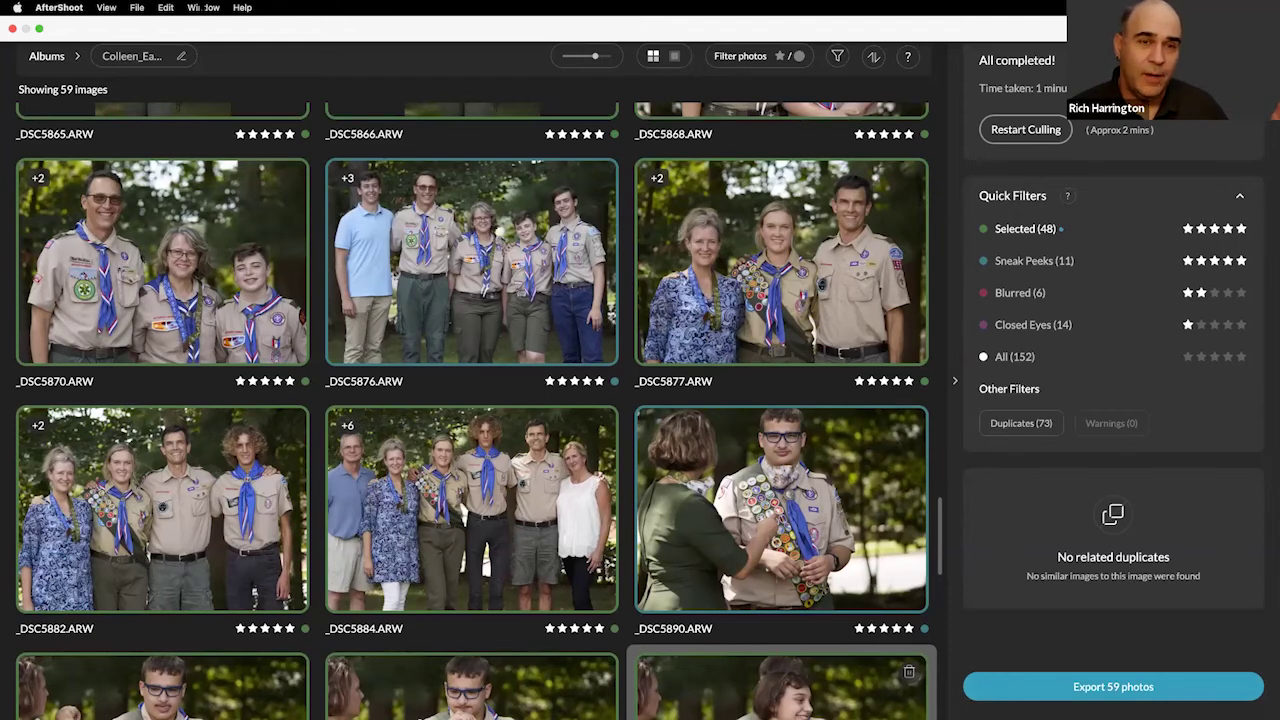
click(136, 7)
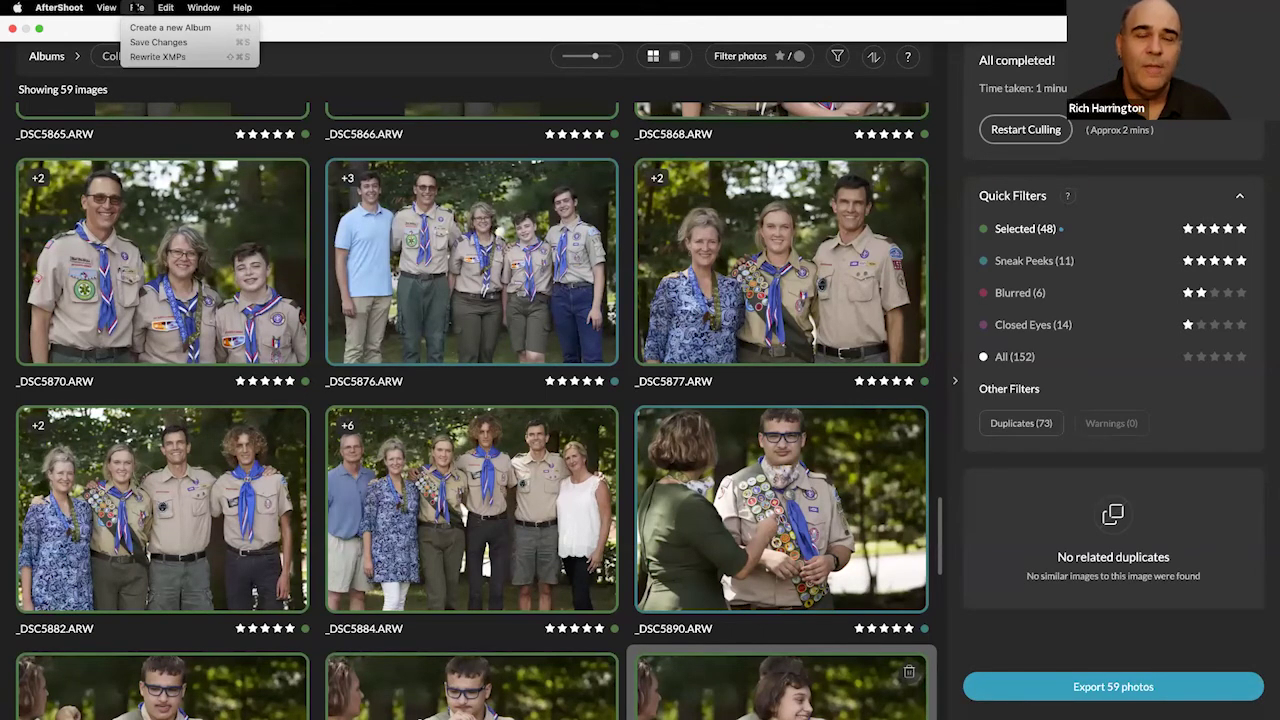
click(153, 57)
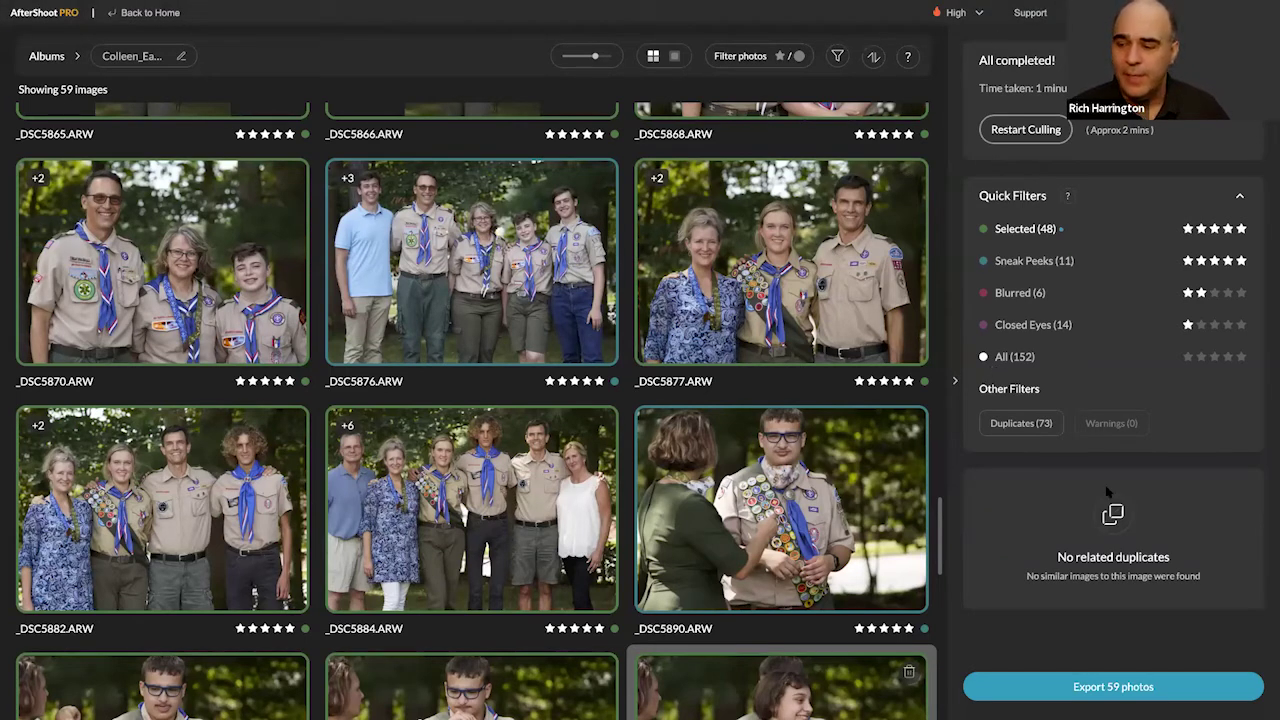
Step: Export the 59 selected photos to Lightroom and allow Lightroom to access files in the Desktop folder
click(1100, 690)
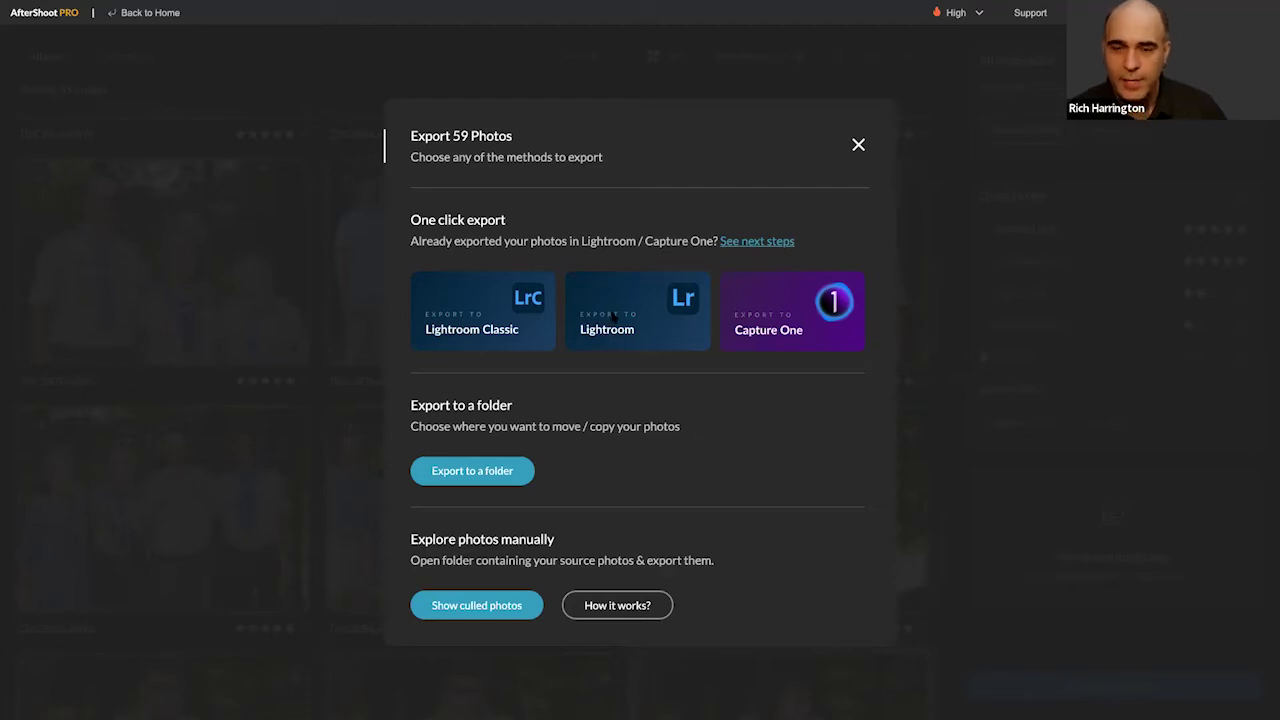
key(super+Tab)
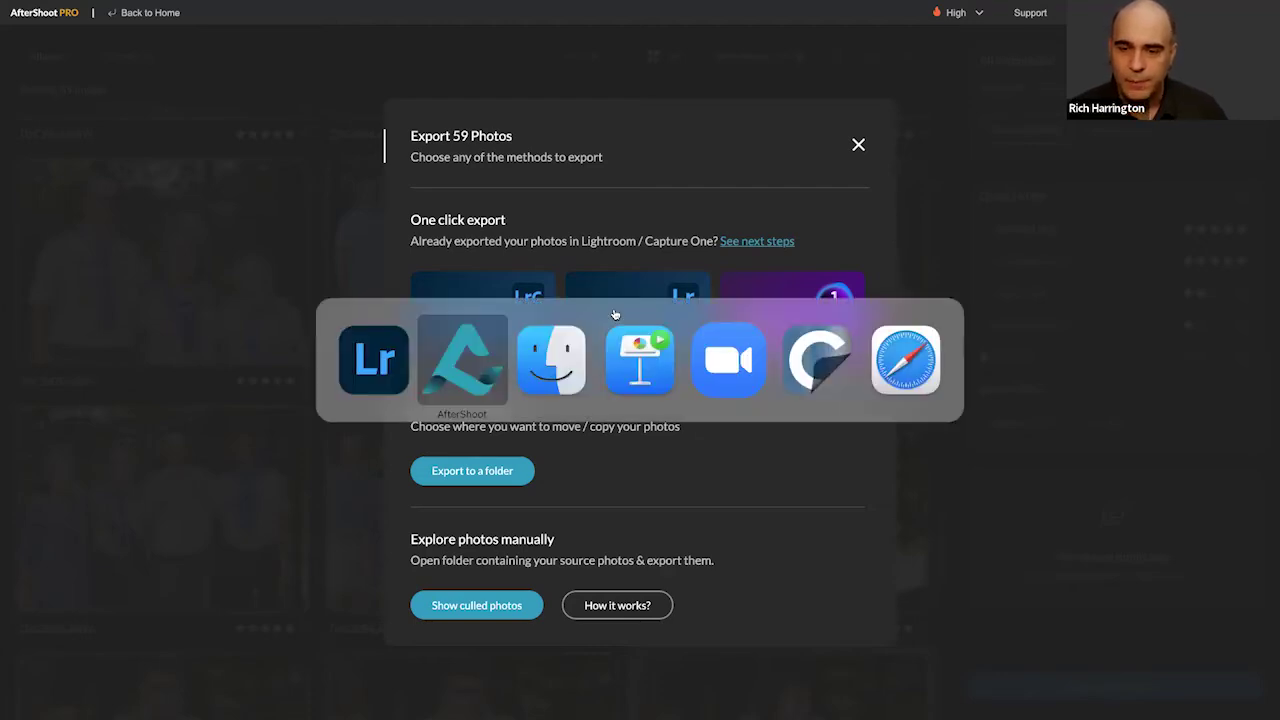
key(super+Tab)
key(super+Tab)
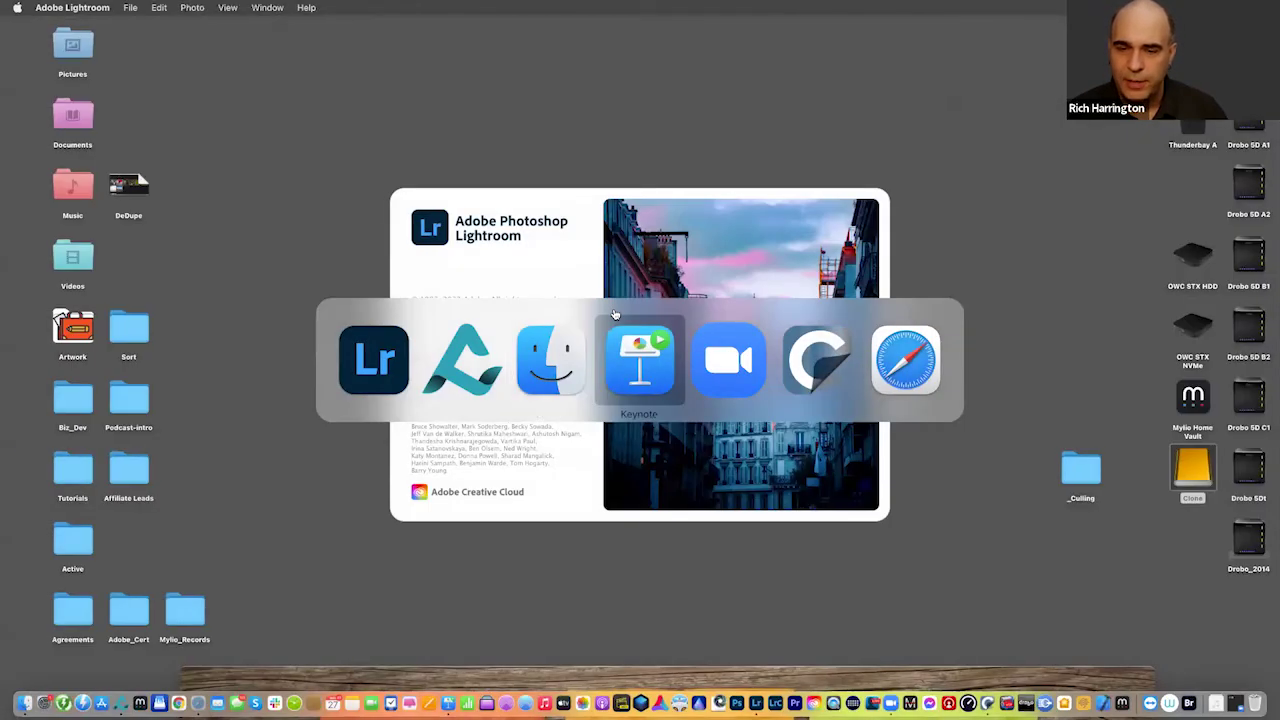
key(super+Tab)
key(super+Tab)
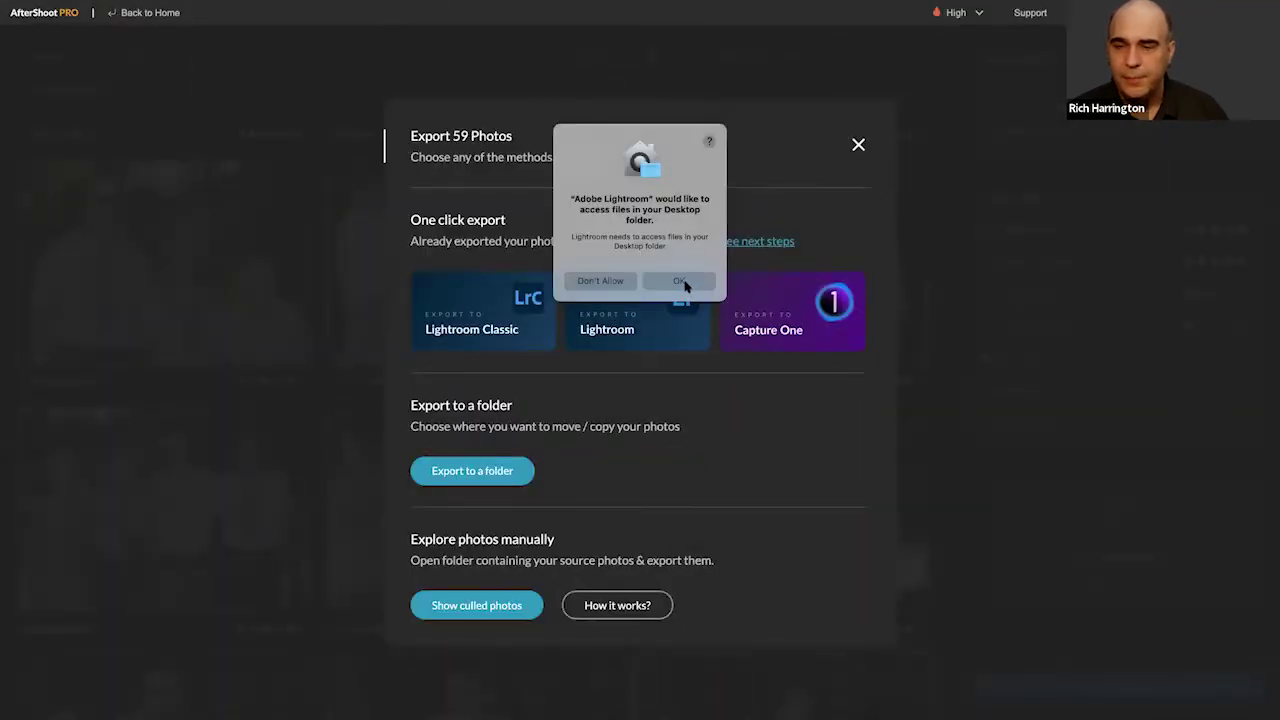
click(684, 286)
click(644, 318)
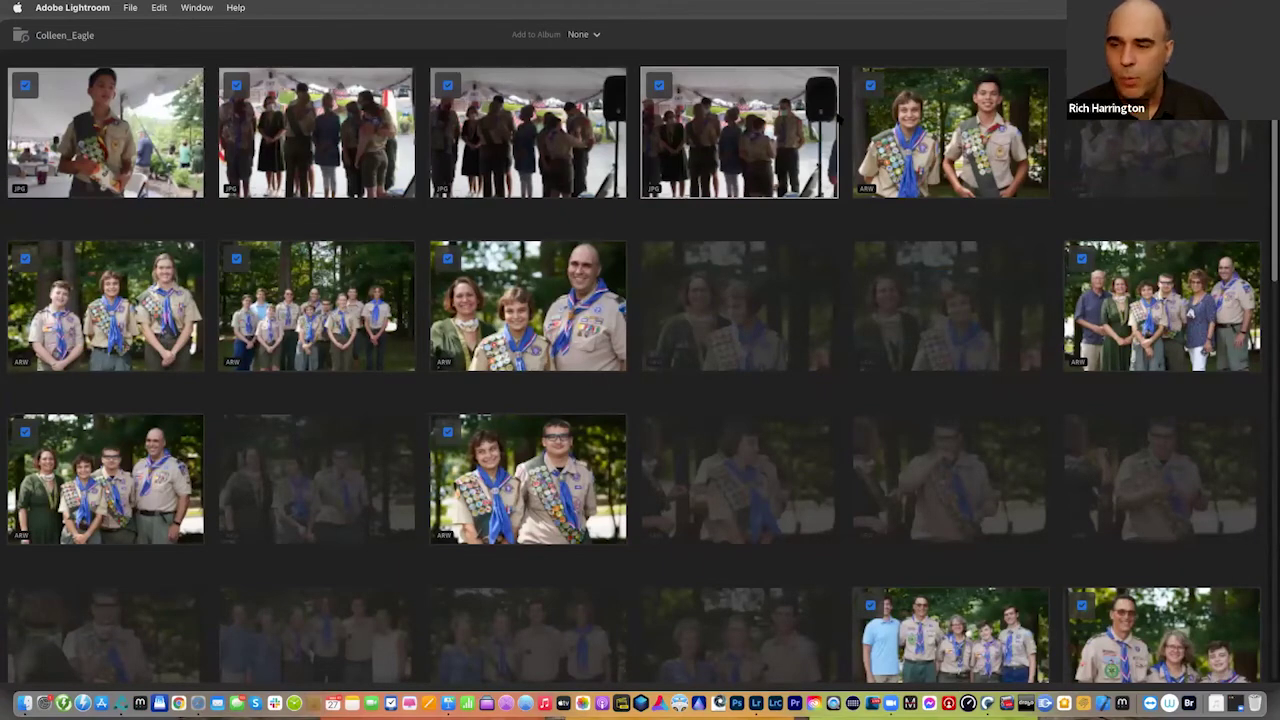
Step: Review the Eagle Scout photos offered for import in Lightroom and add the checked ones to the library
scroll(822, 228, down, 3)
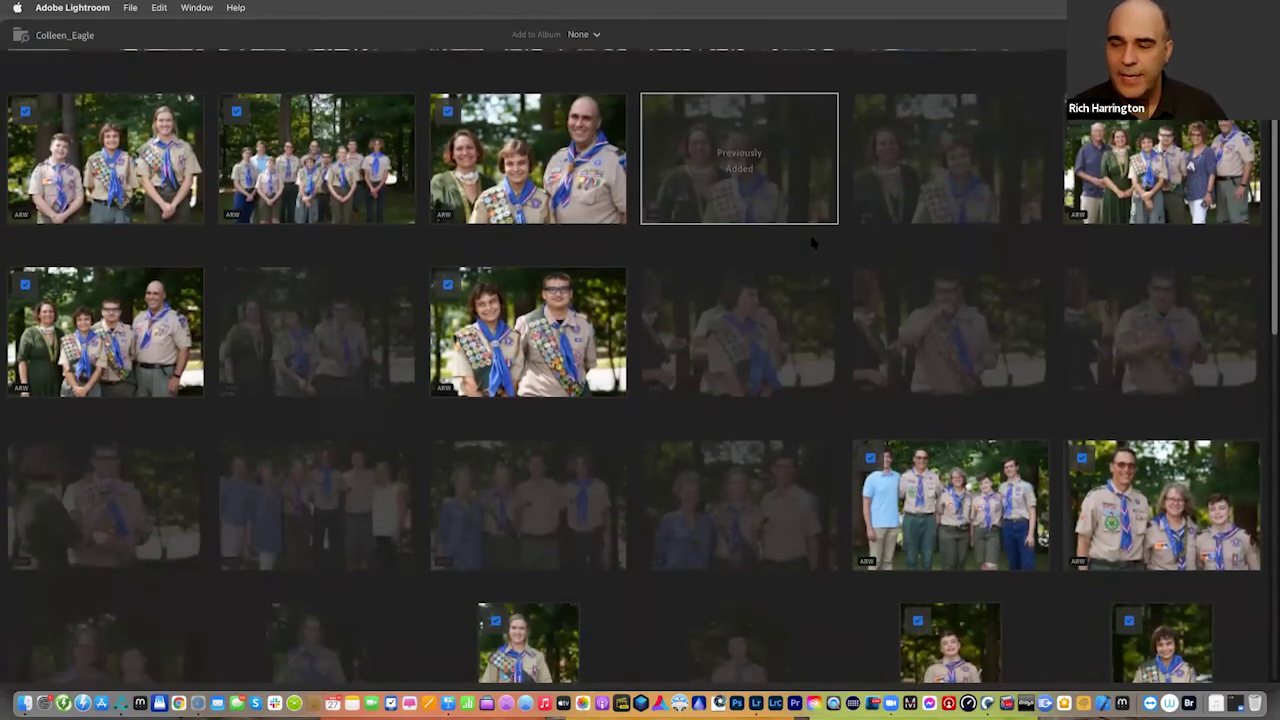
scroll(812, 243, down, 10)
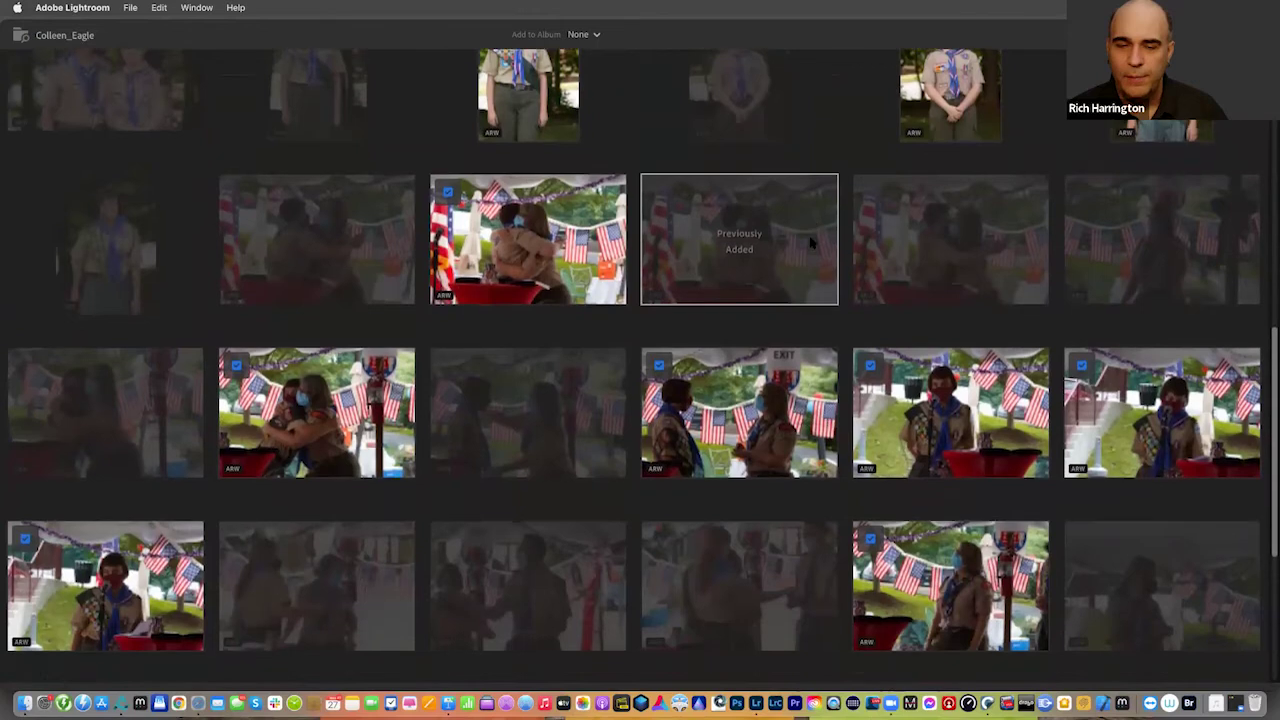
scroll(812, 243, down, 6)
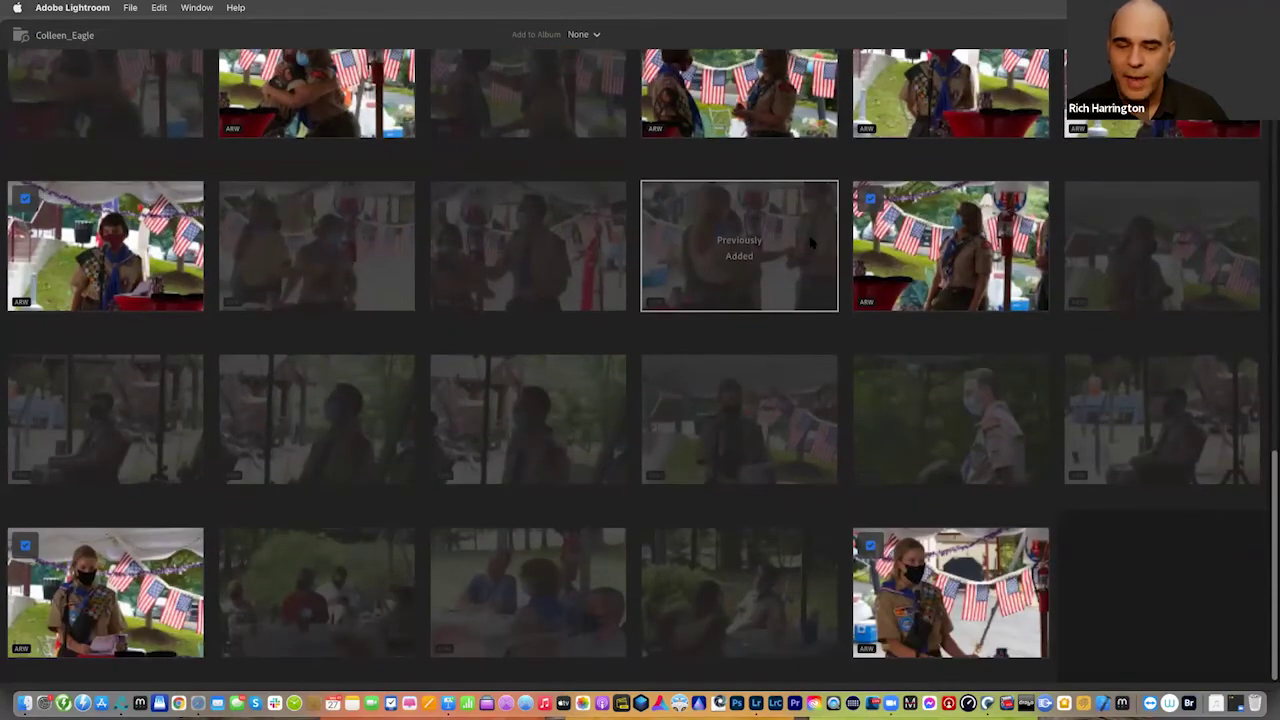
scroll(812, 243, up, 15)
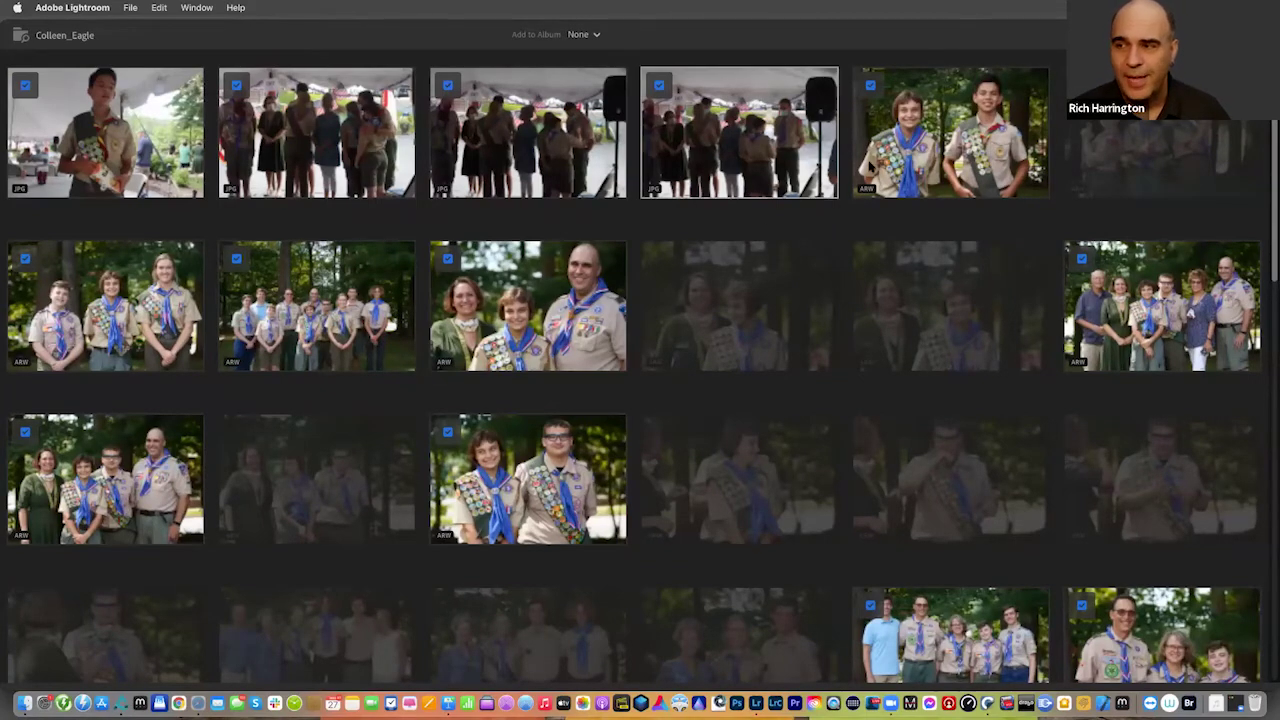
scroll(890, 341, down, 5)
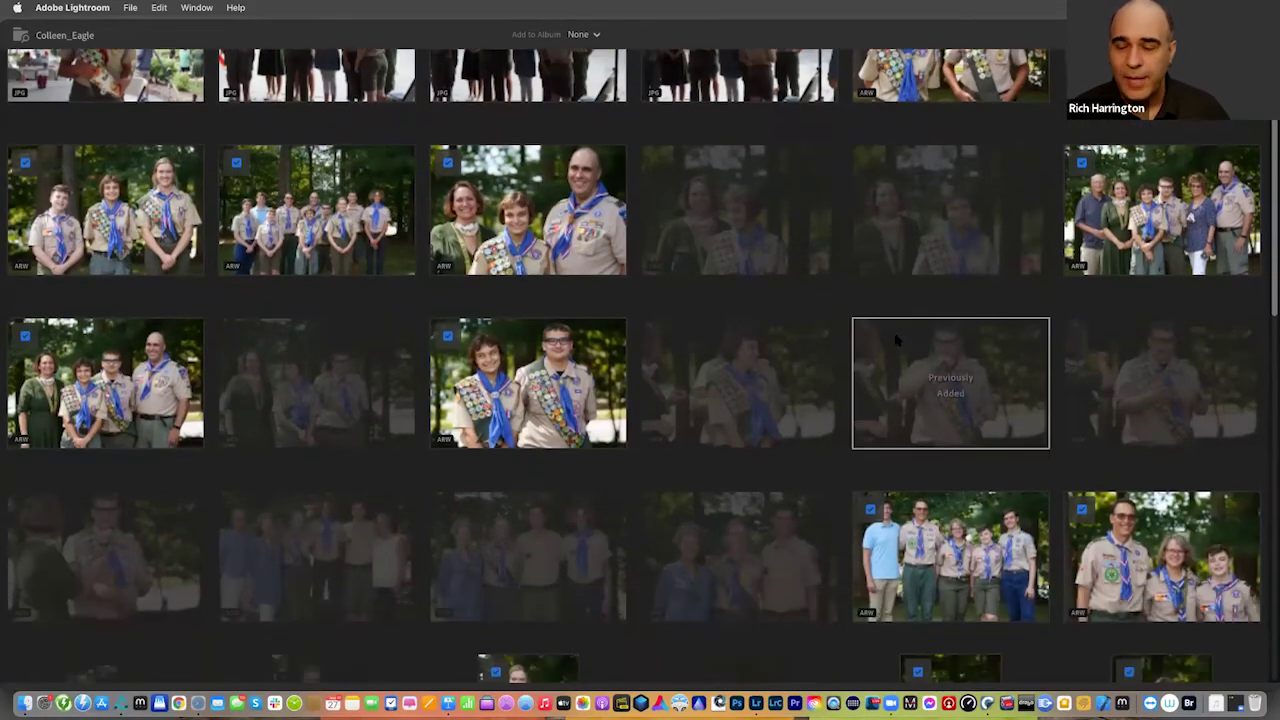
scroll(890, 341, down, 5)
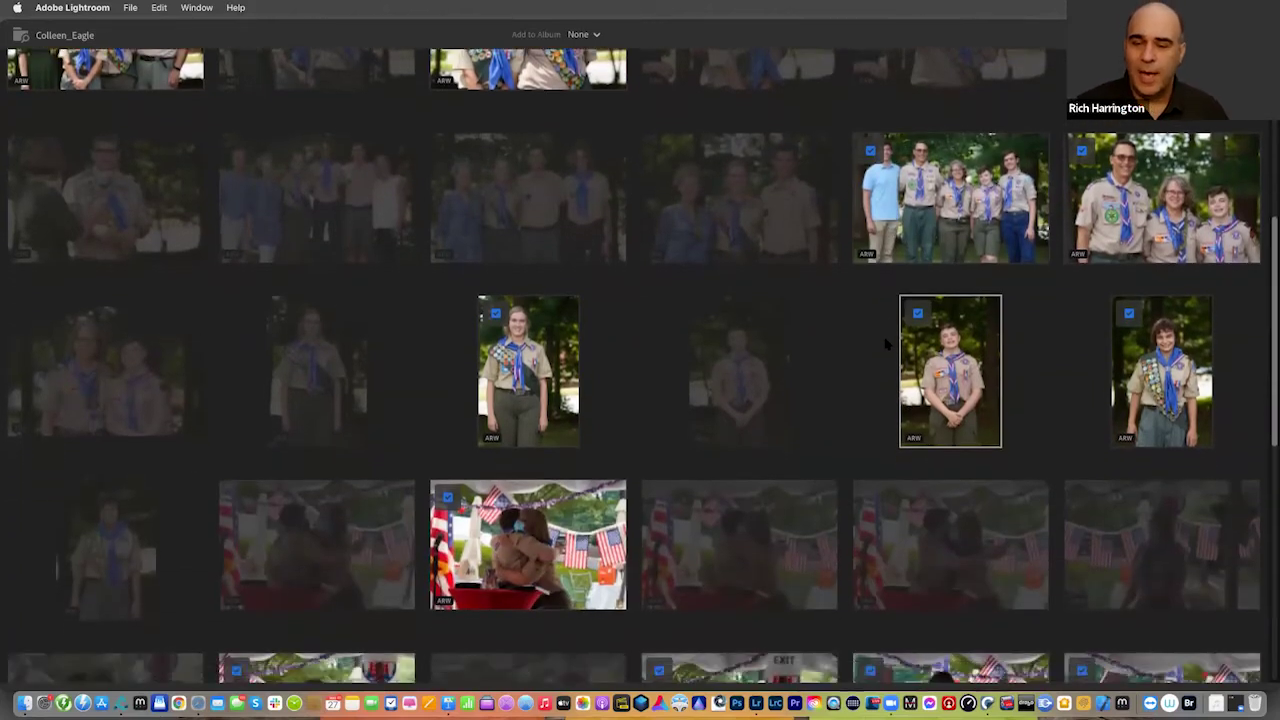
scroll(880, 343, down, 3)
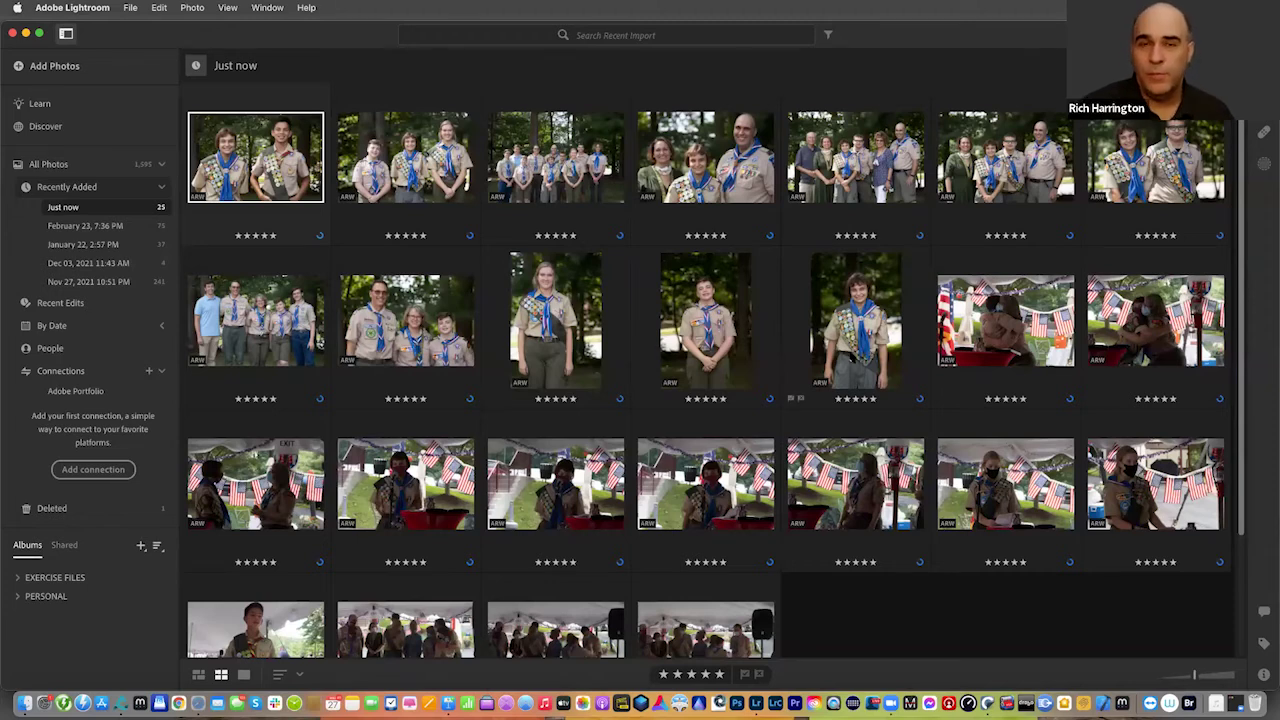
Step: Switch back to AfterShoot, view the options for exporting to a folder and close them without exporting
key(super+Tab)
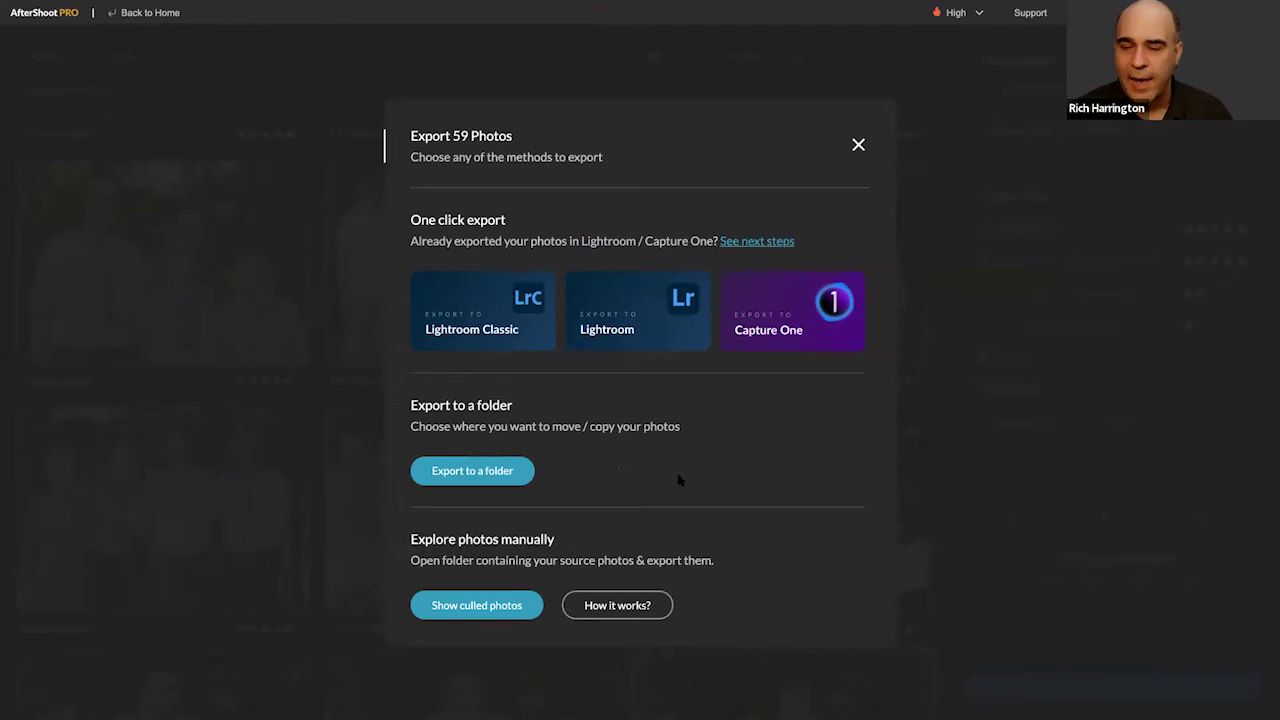
click(478, 471)
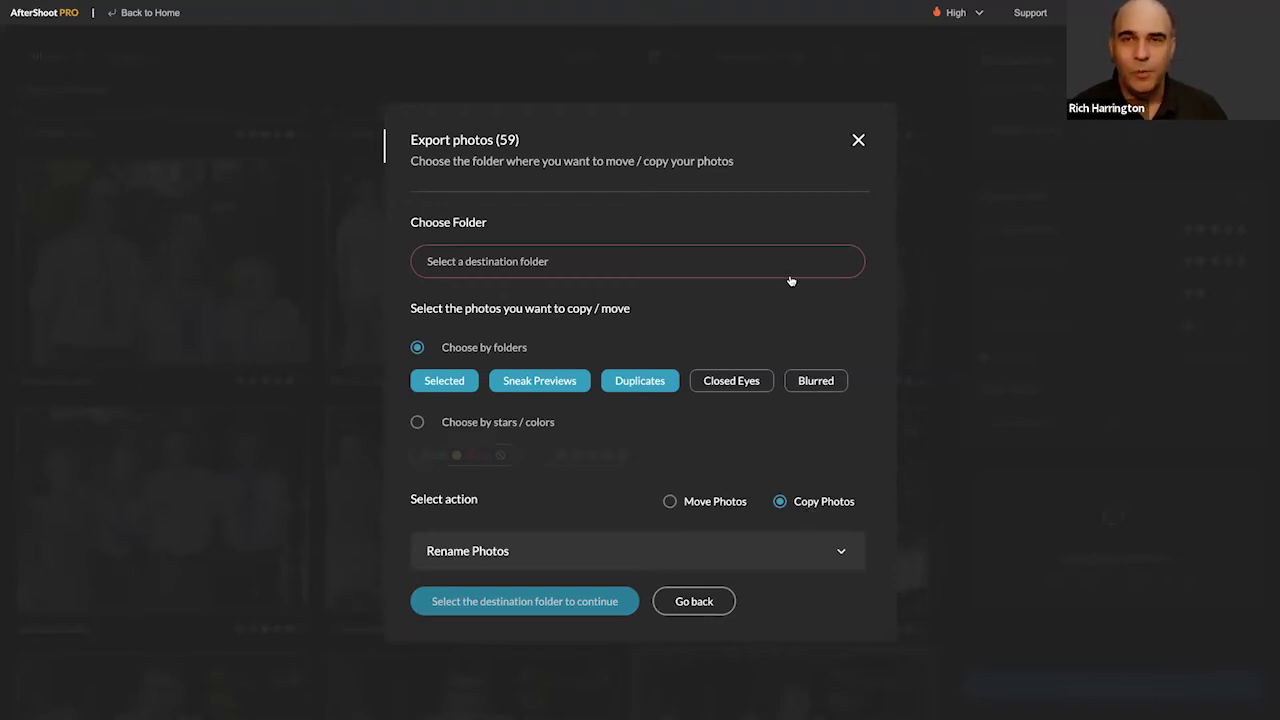
click(858, 141)
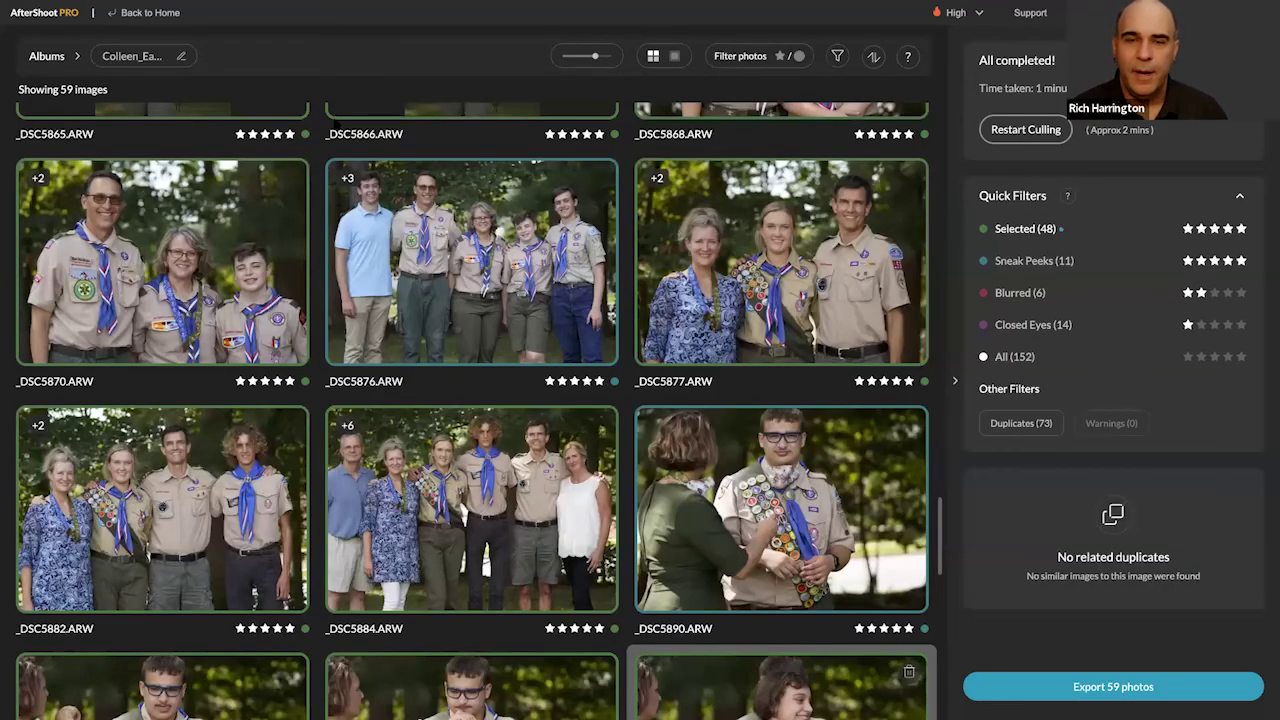
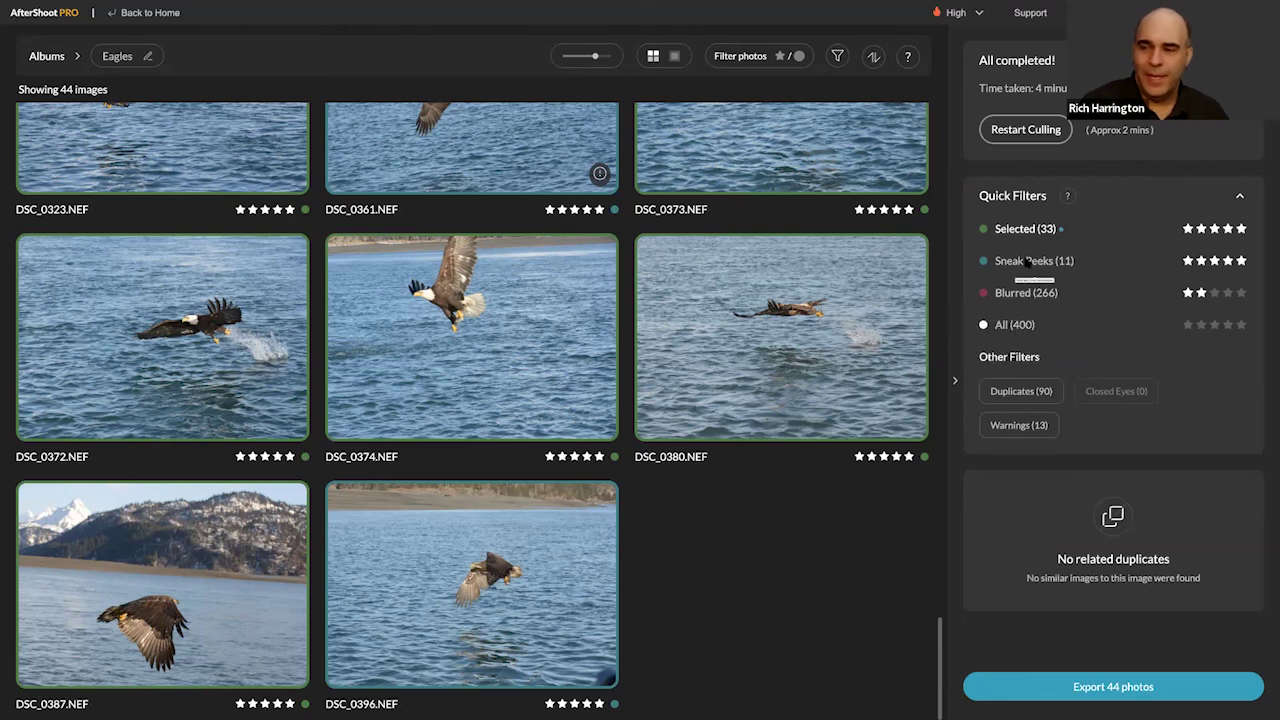
Step: Look back through the Eagles album's selected photos and show the similar images grouped with DSC_0180.NEF
scroll(665, 328, up, 2)
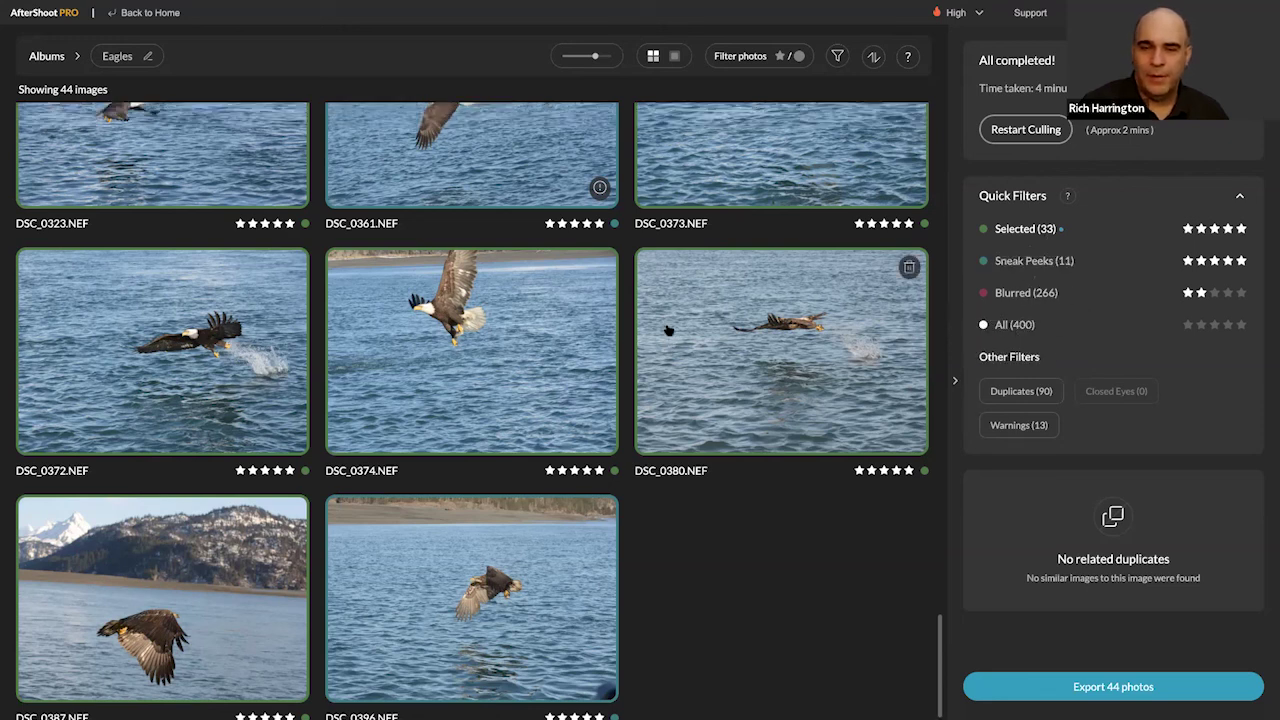
scroll(652, 323, up, 3)
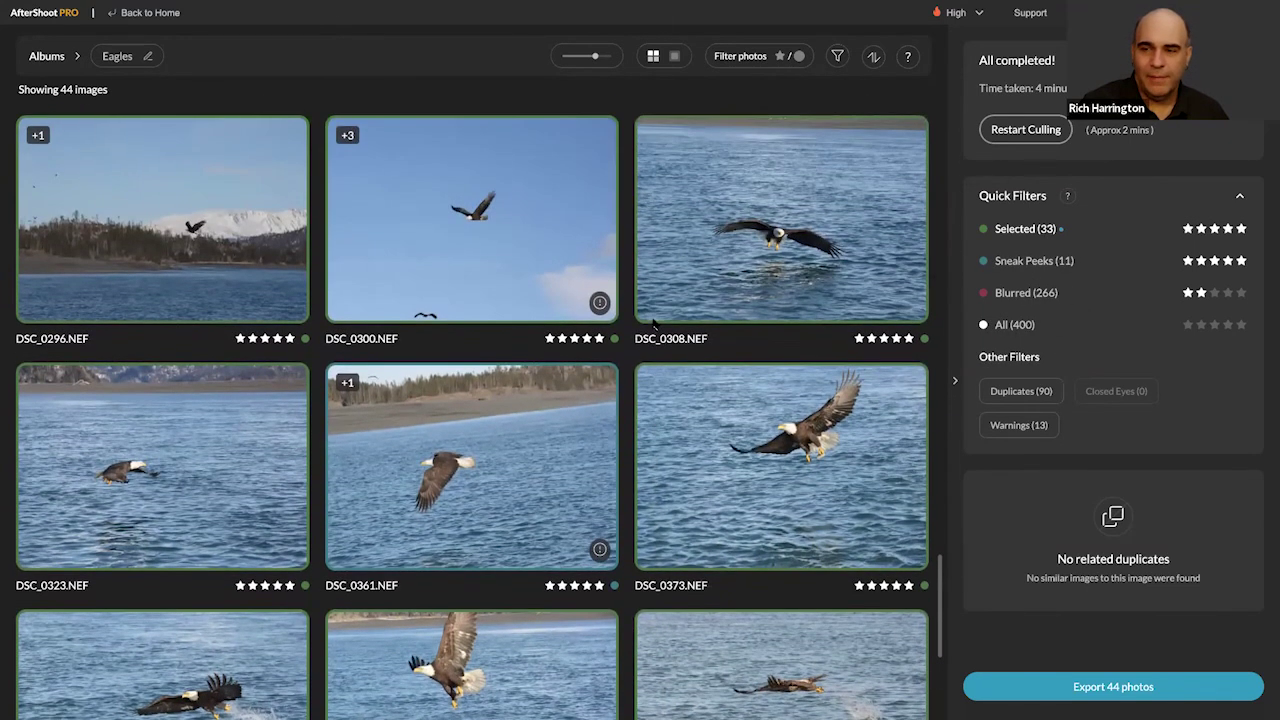
scroll(652, 323, up, 3)
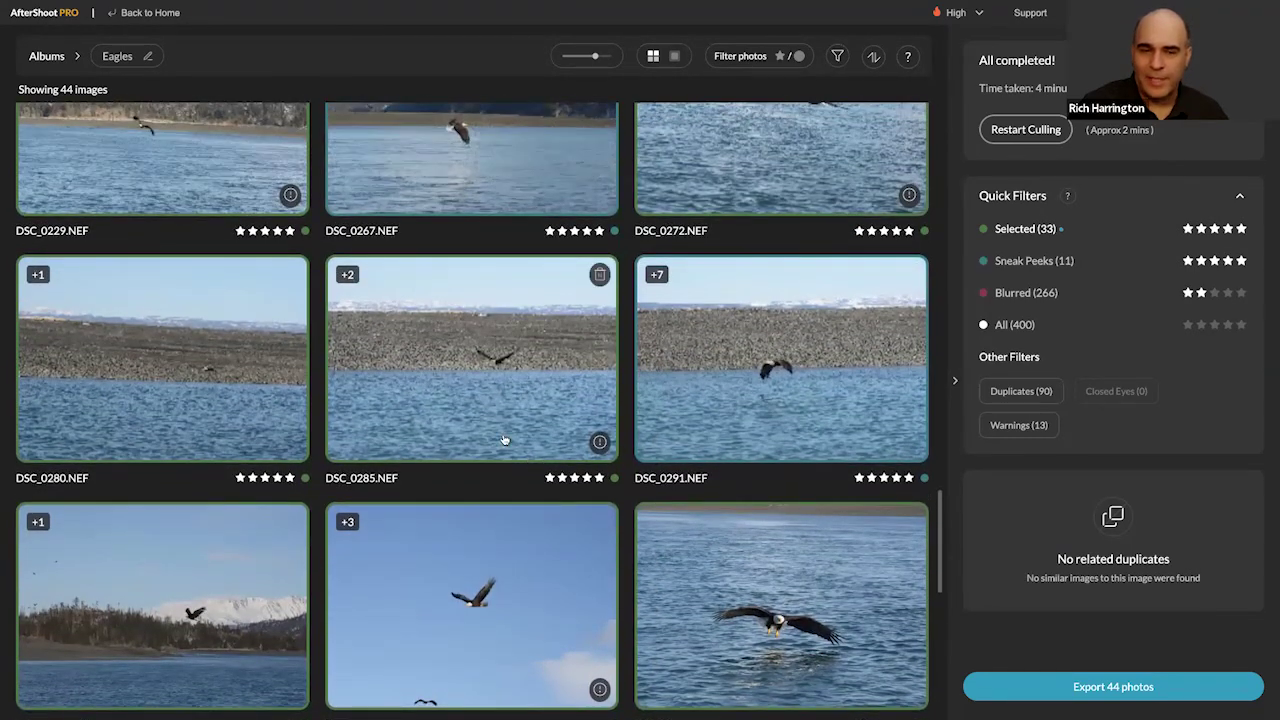
scroll(490, 440, up, 3)
scroll(450, 421, up, 5)
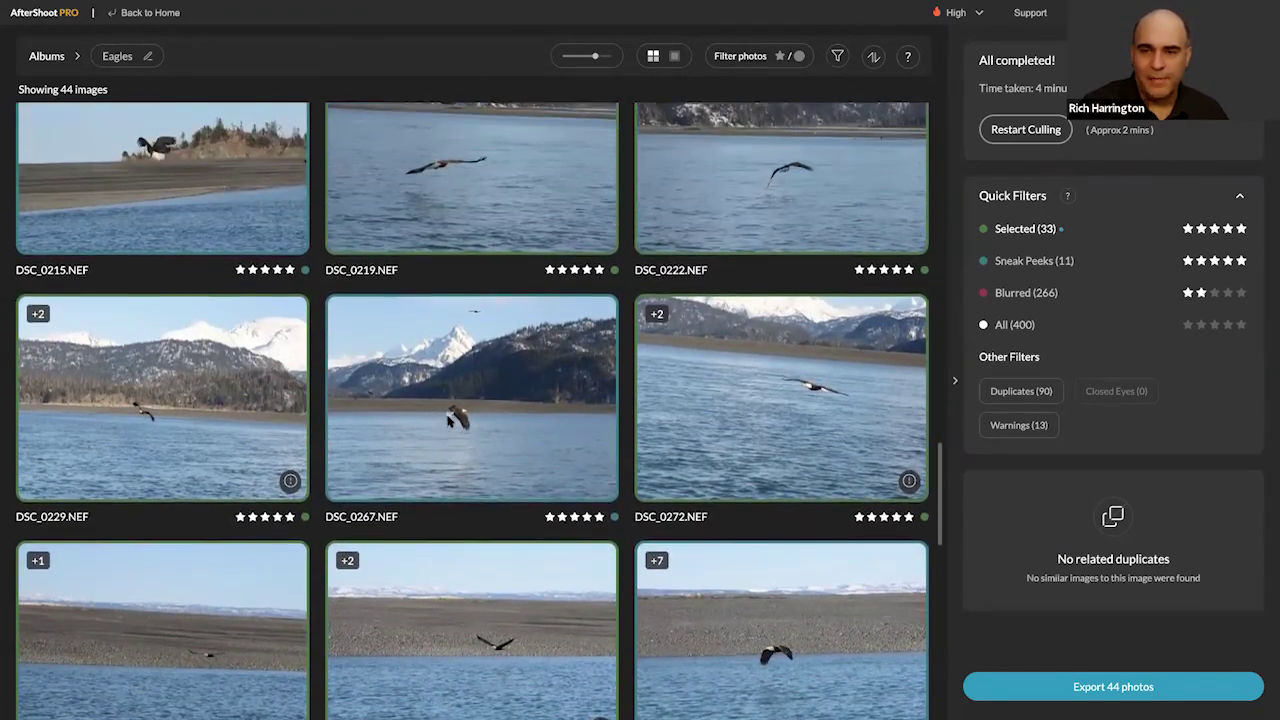
scroll(449, 421, up, 3)
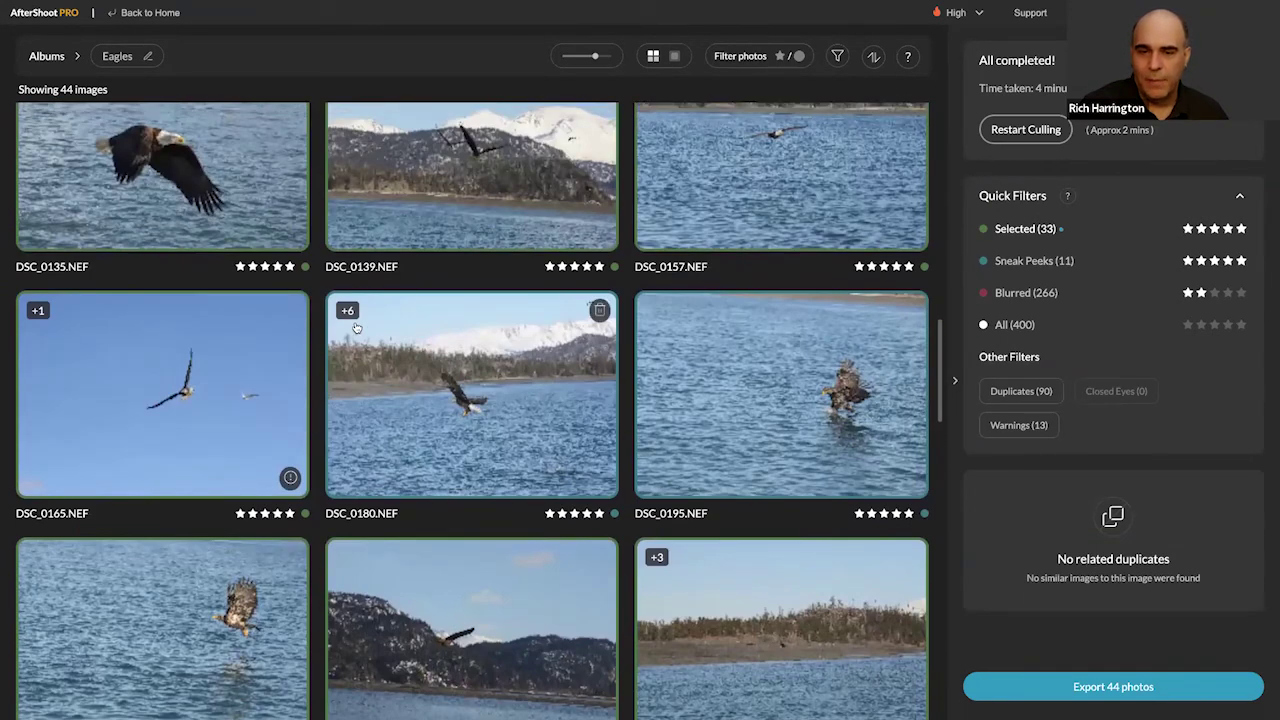
click(351, 315)
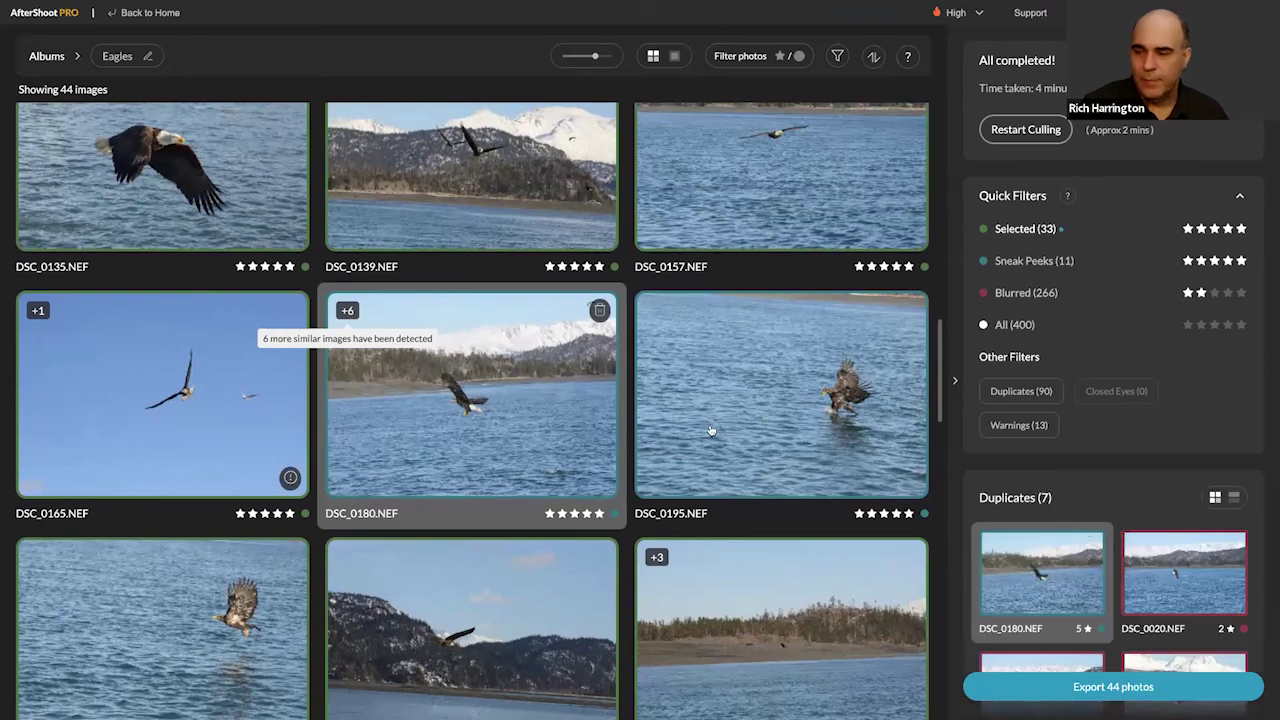
scroll(1106, 566, down, 2)
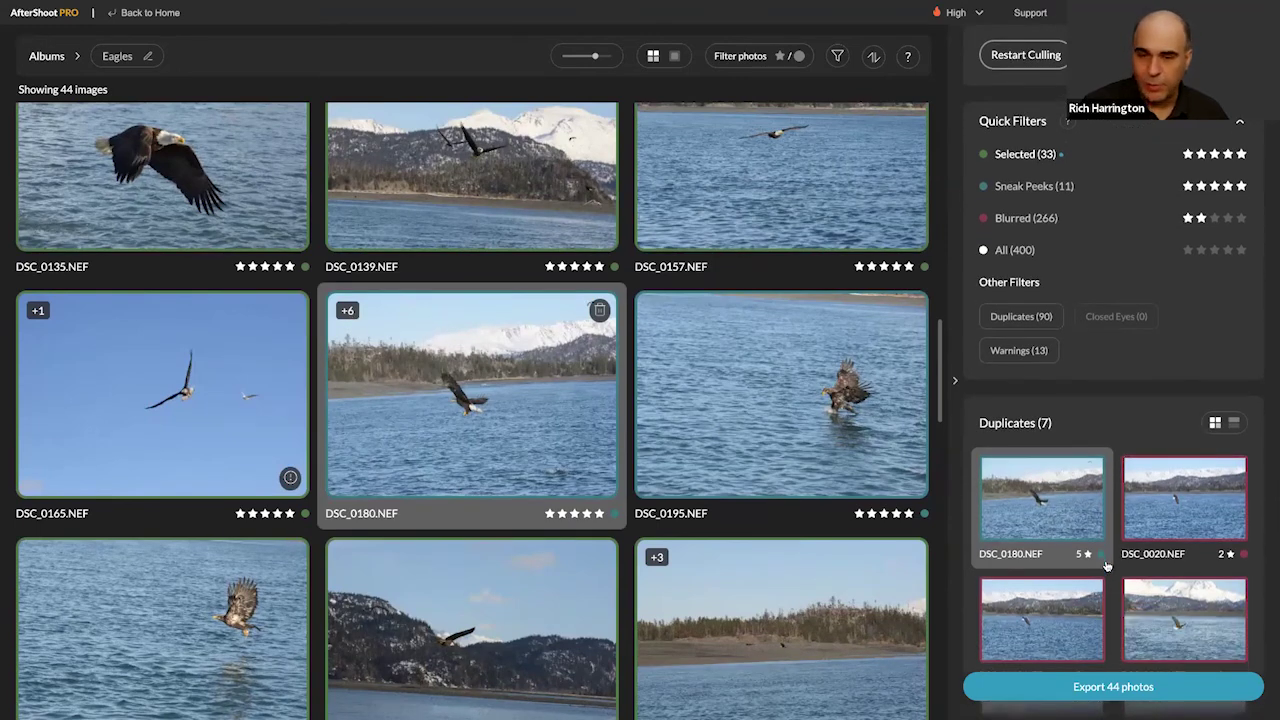
key(Up)
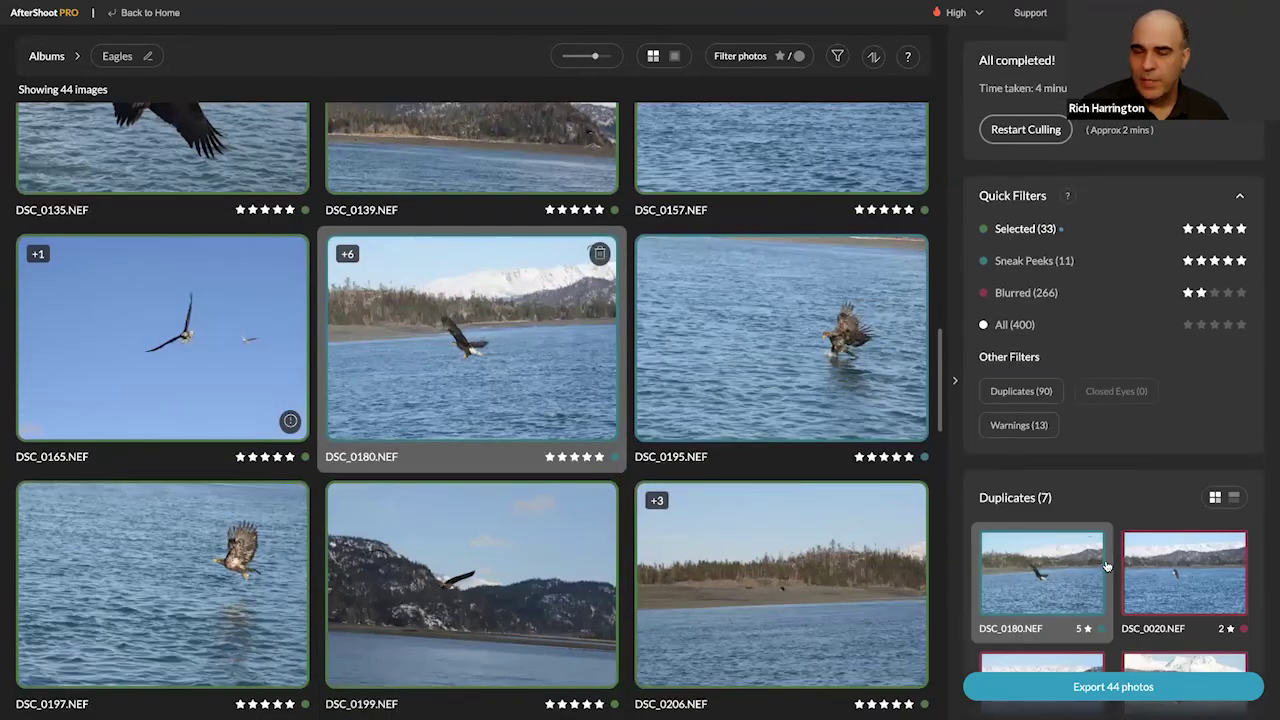
scroll(258, 473, up, 2)
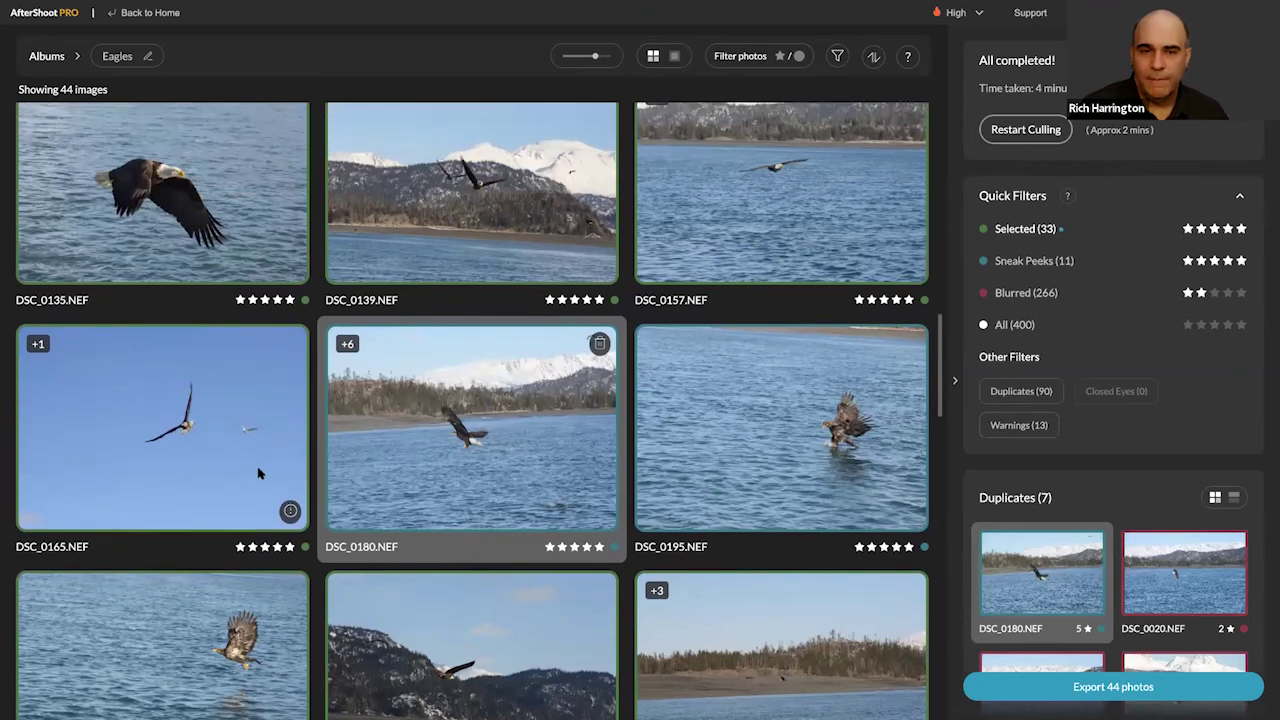
Step: Look through the album's earlier eagle photos and open DSC_0061.NEF with its duplicates in the single-image view
scroll(258, 473, up, 2)
scroll(258, 473, up, 4)
scroll(258, 473, up, 5)
scroll(258, 473, up, 4)
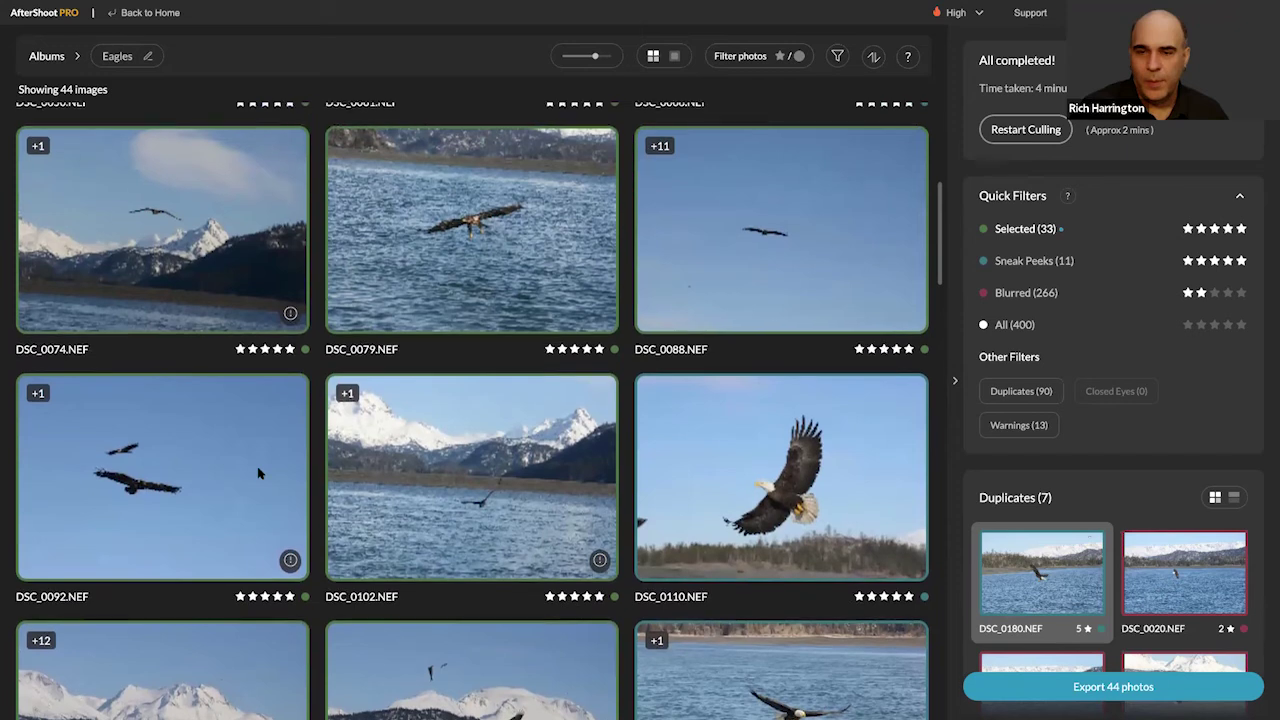
scroll(258, 473, up, 4)
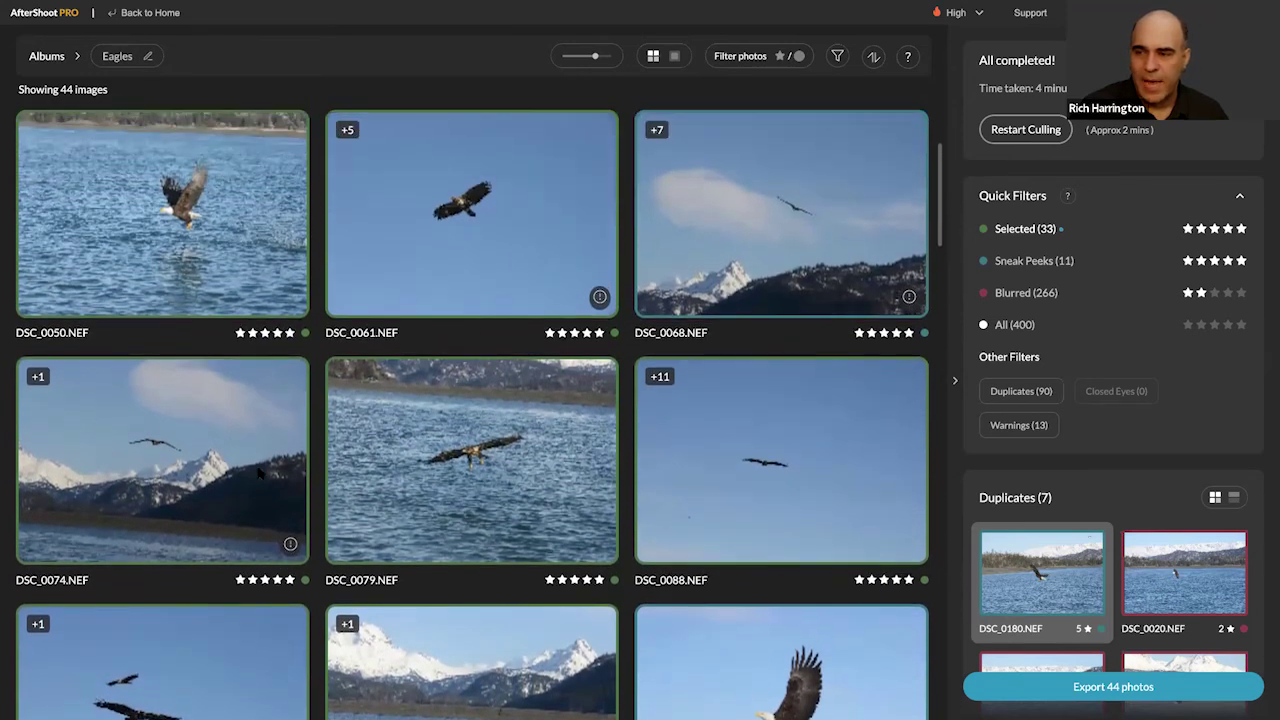
scroll(258, 473, up, 2)
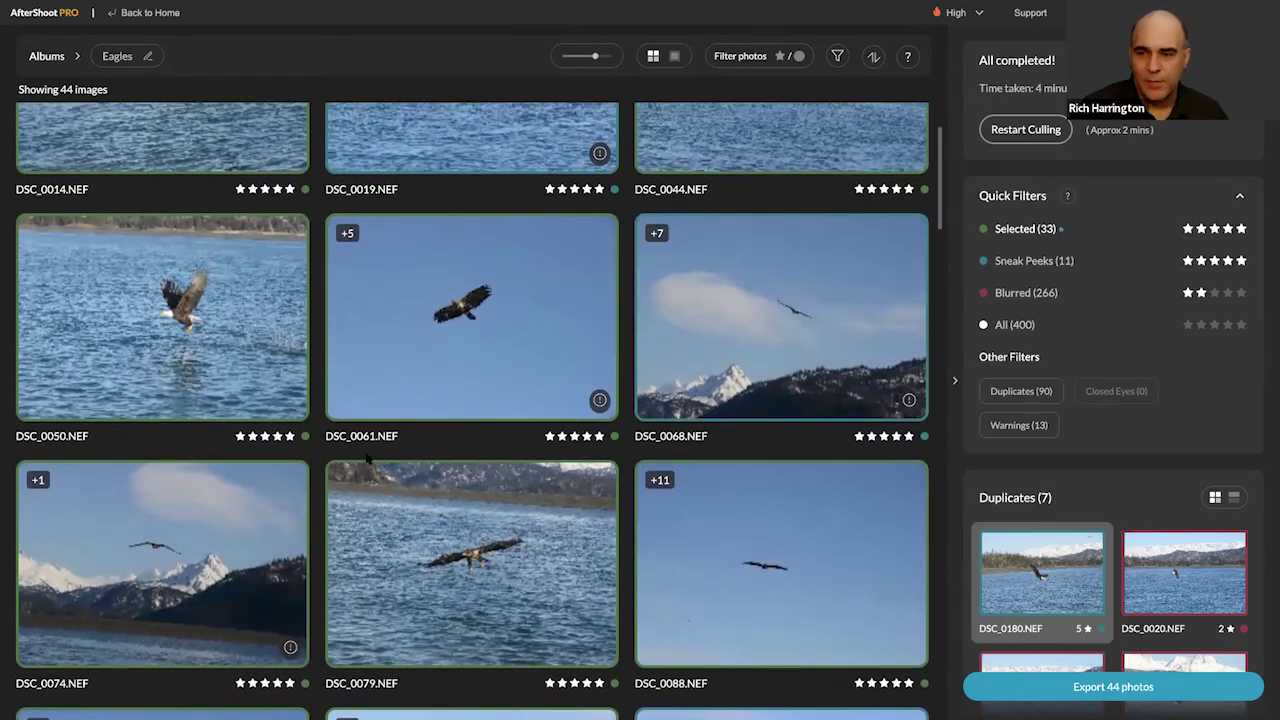
scroll(514, 470, up, 1)
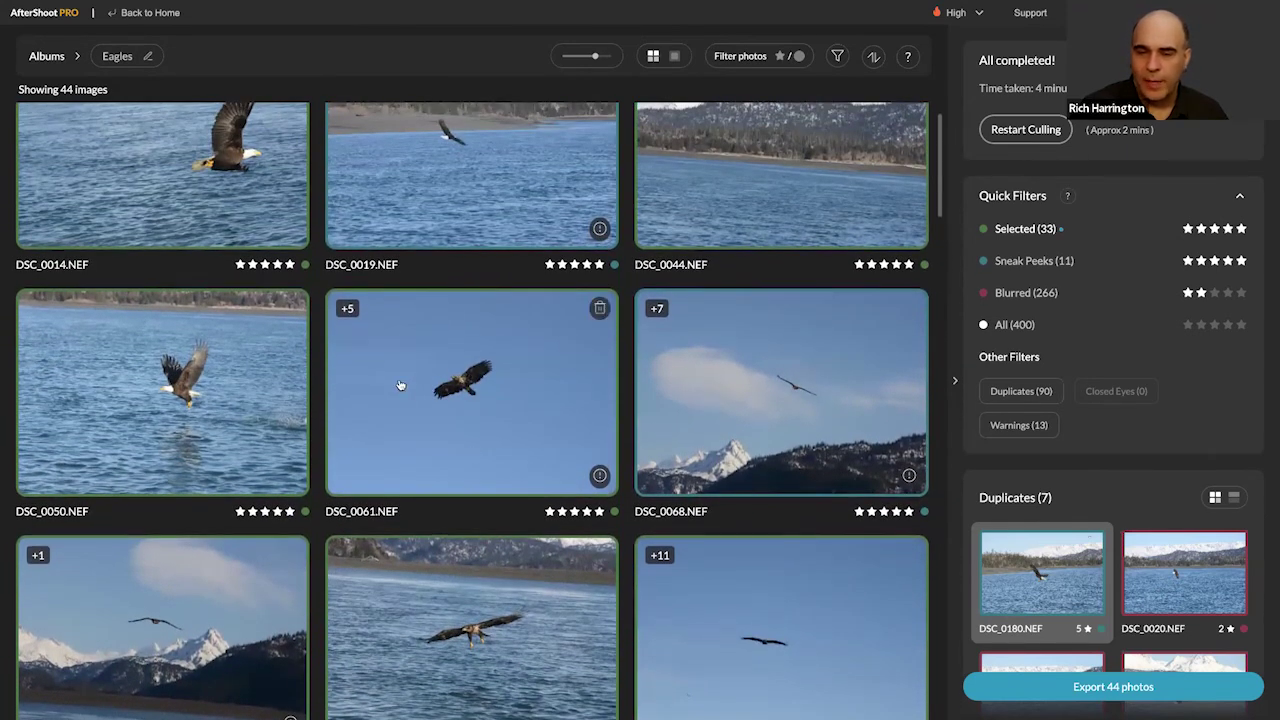
scroll(399, 385, up, 1)
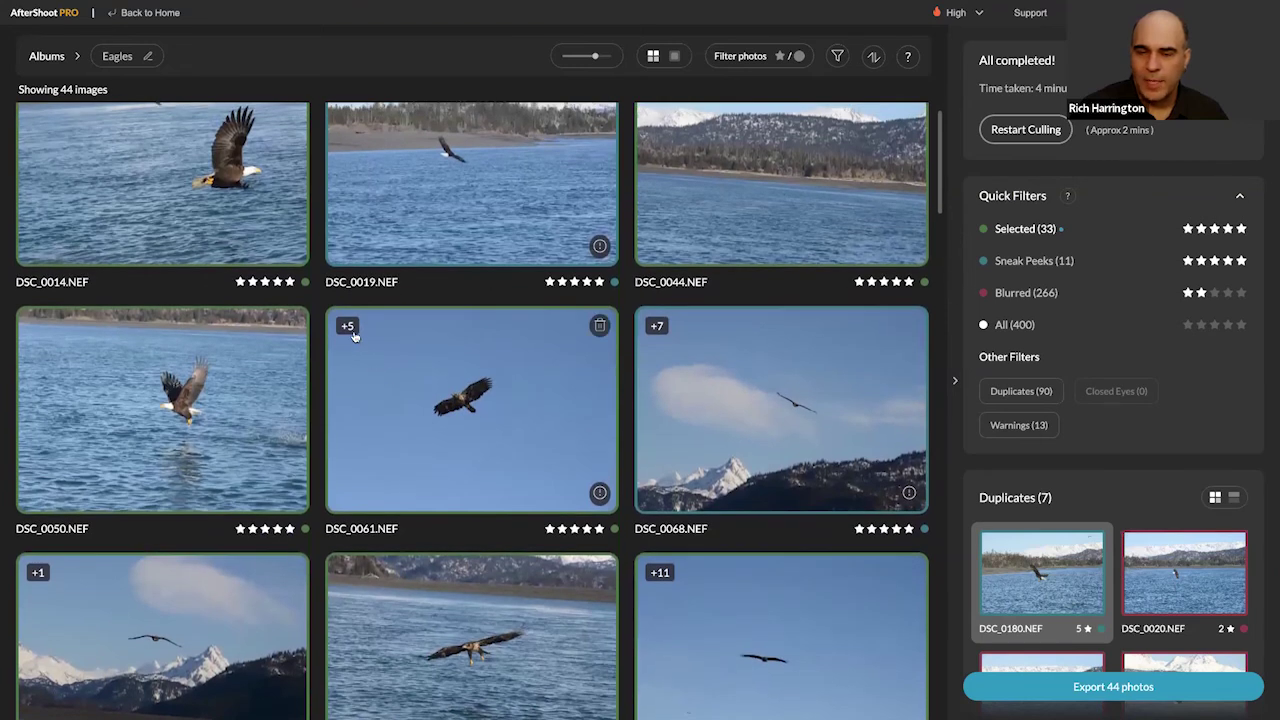
click(350, 330)
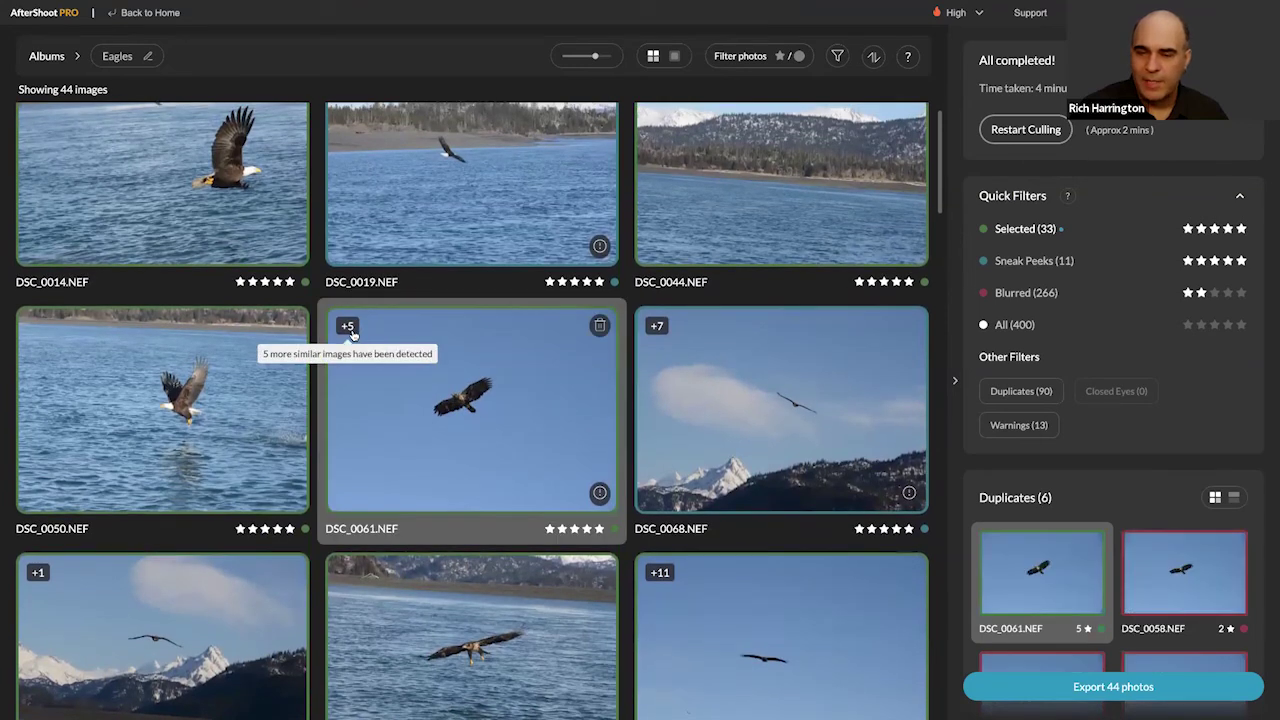
click(351, 333)
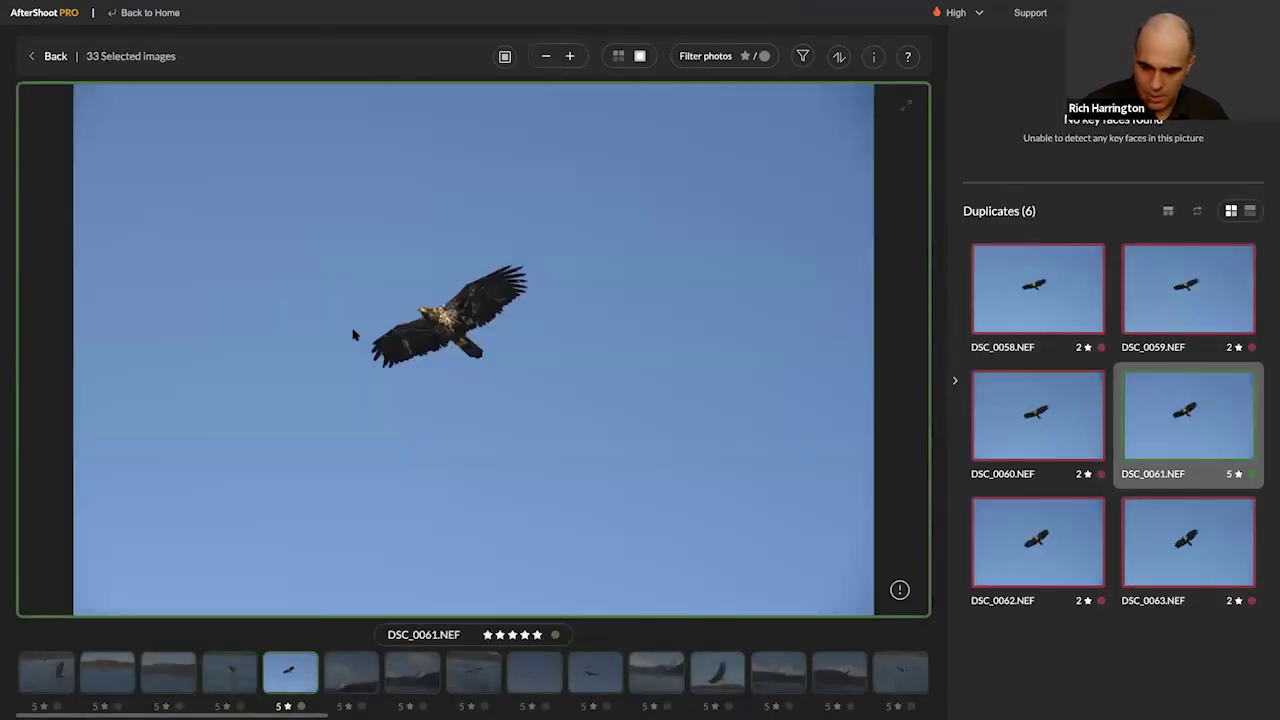
Step: Compare DSC_0061.NEF with its neighbouring duplicates, moving back and forth through the group up to DSC_0062.NEF
key(Left)
key(Left)
key(Left)
key(Right)
key(Right)
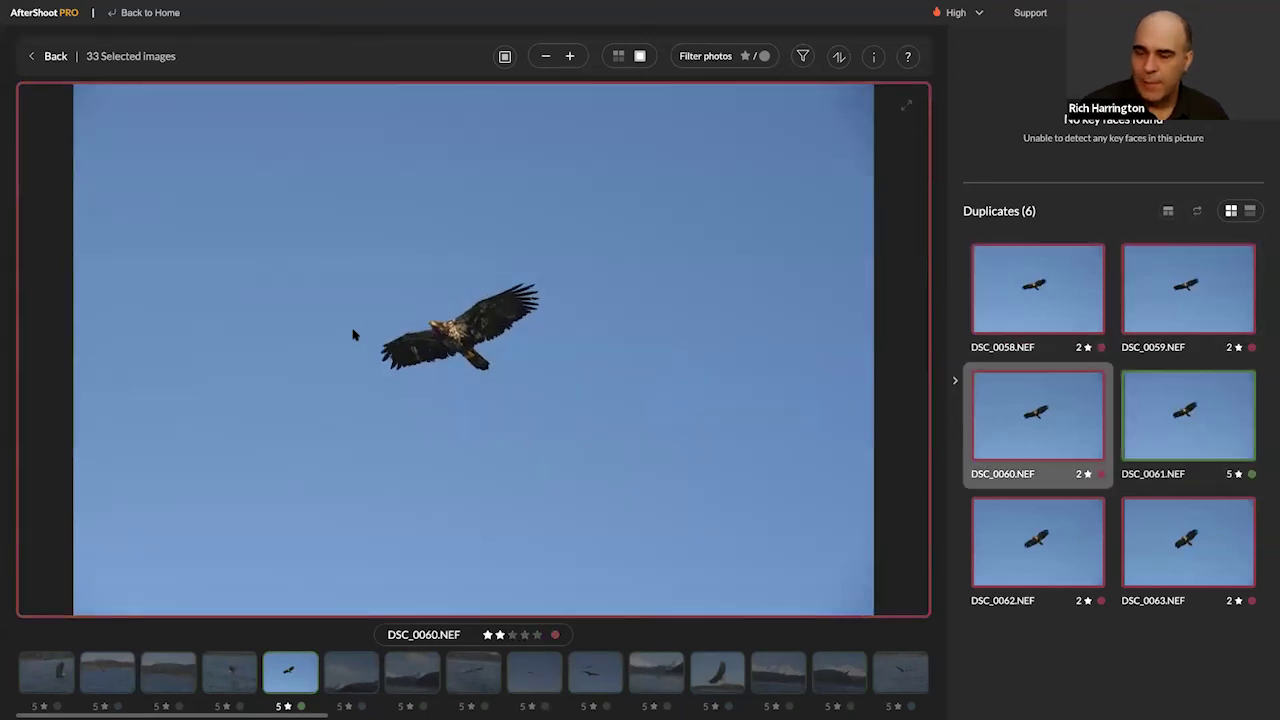
key(Right)
key(Right)
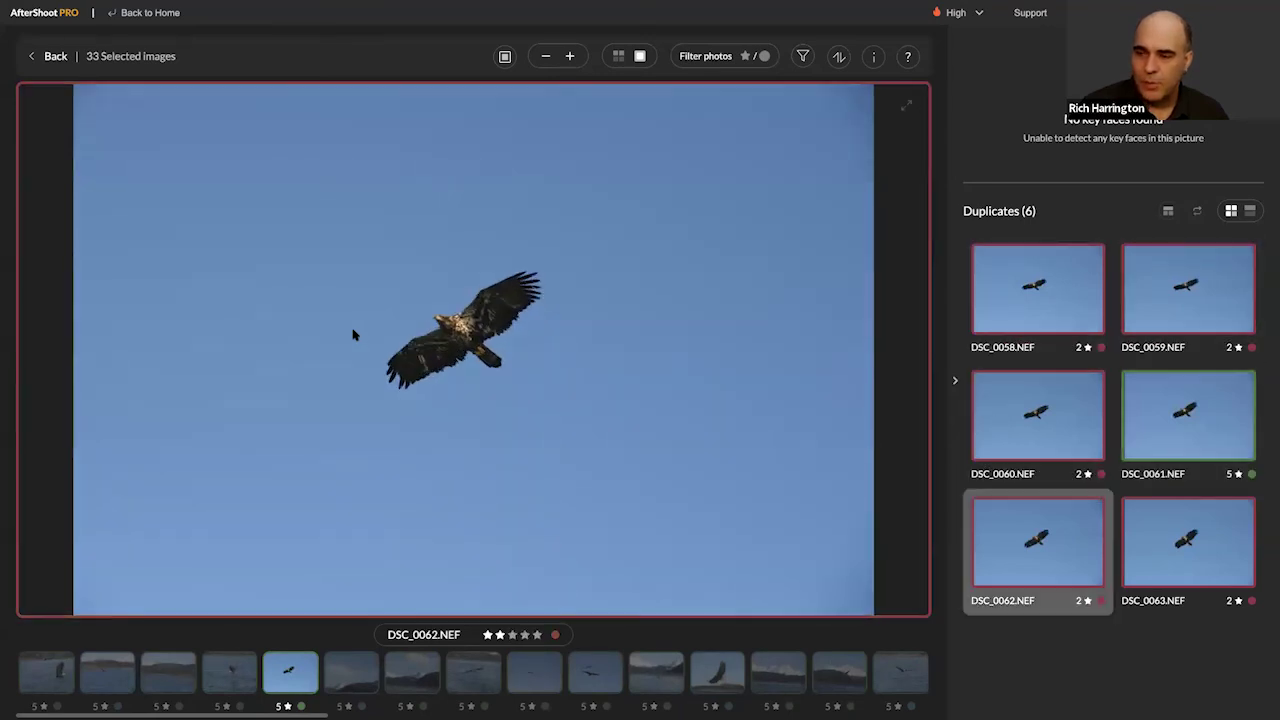
Step: Review the selected eagle photos one by one from DSC_0068.NEF through DSC_0121.NEF, checking each one's duplicate group
key(Down)
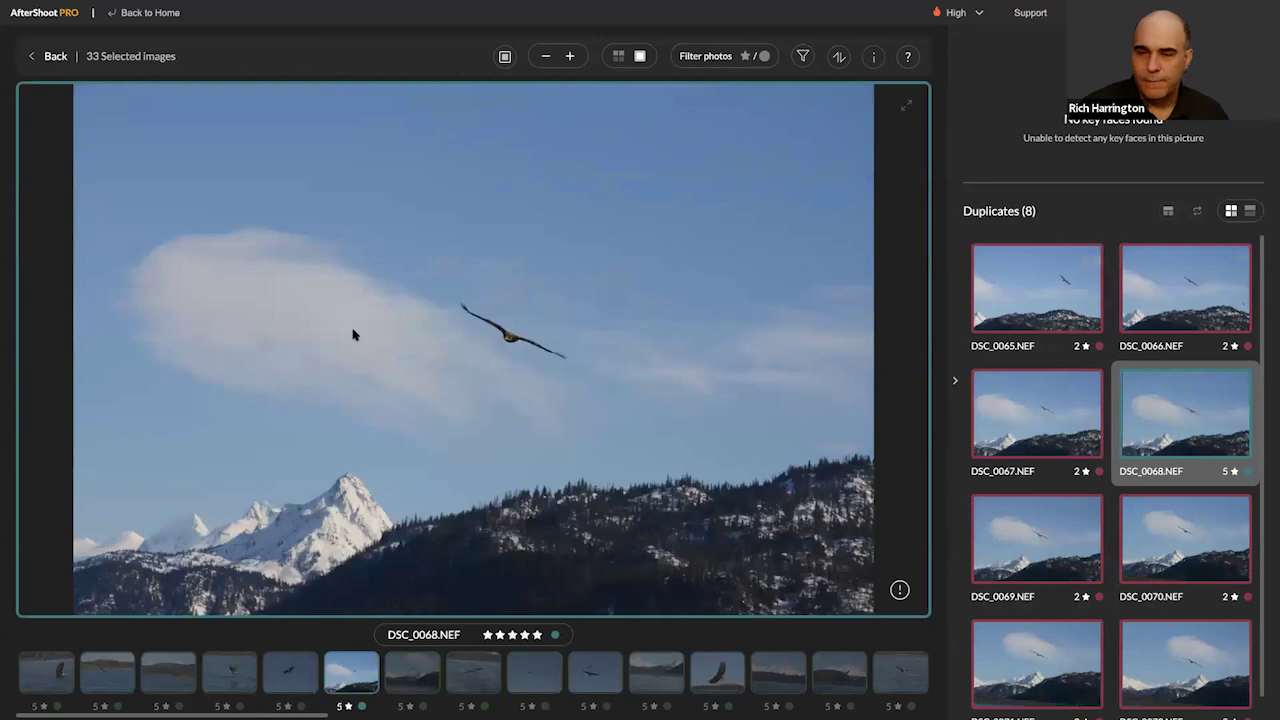
key(Down)
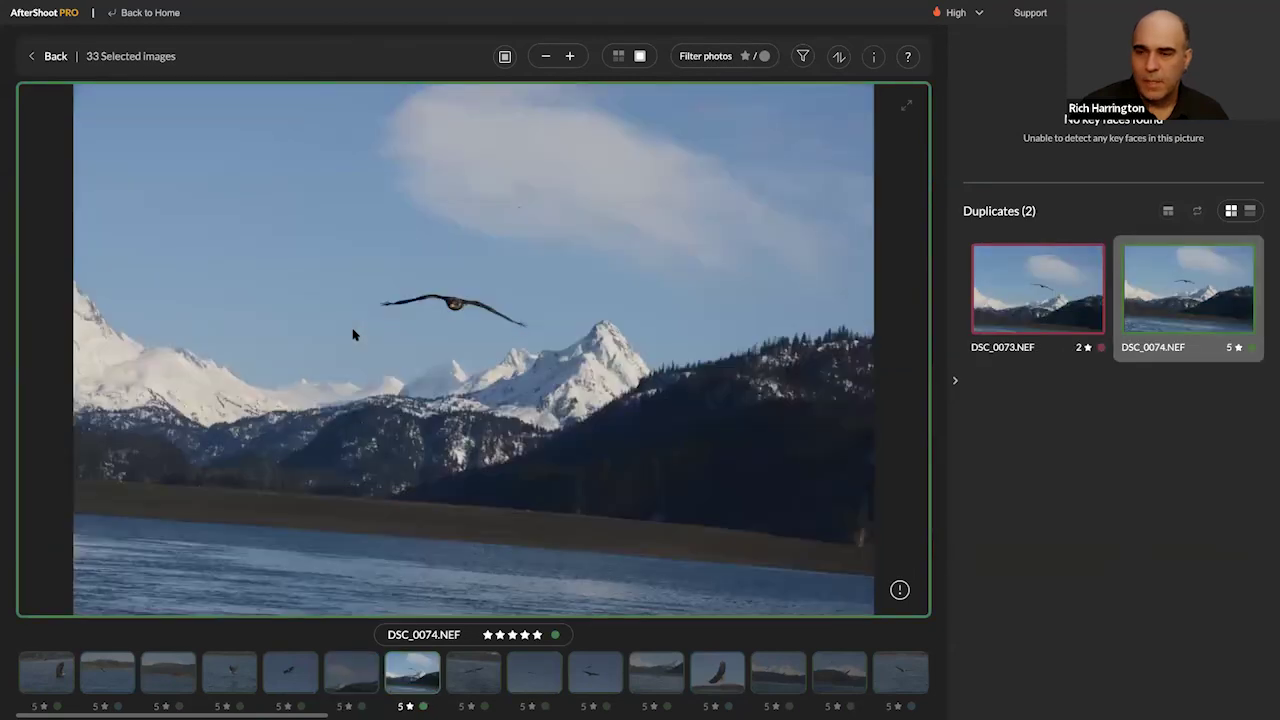
key(Down)
key(Down)
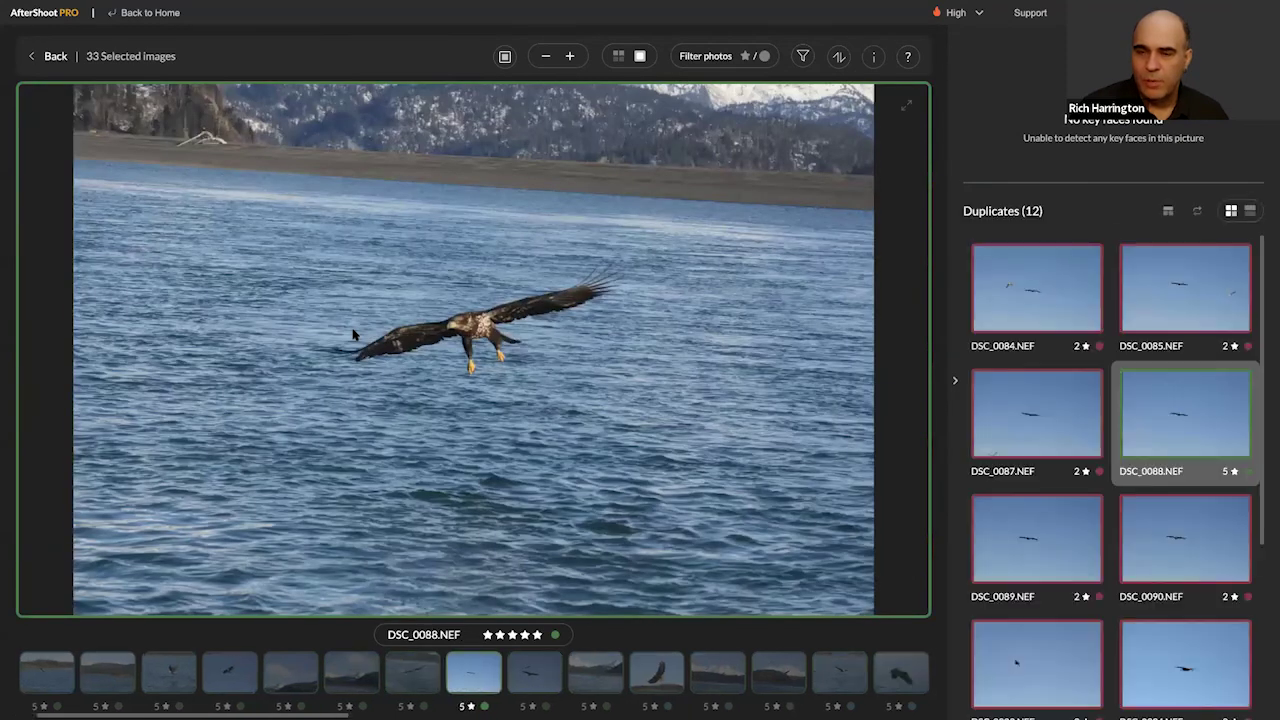
key(Down)
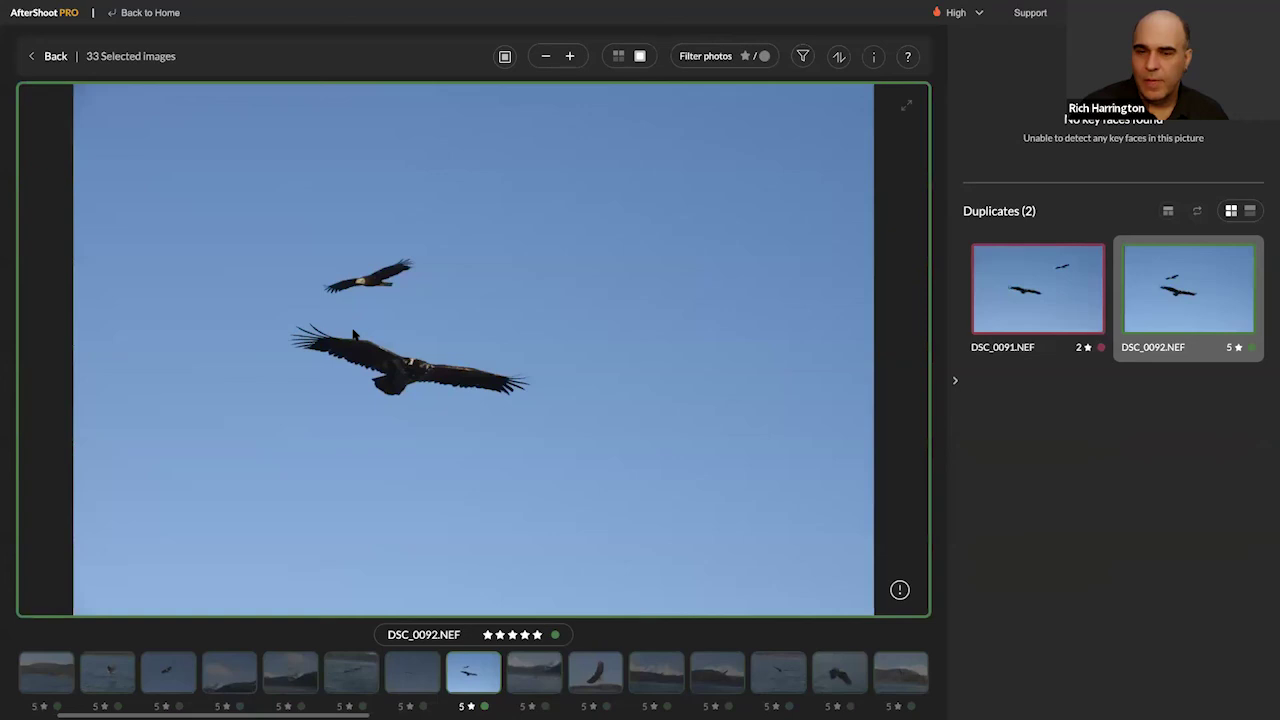
key(Down)
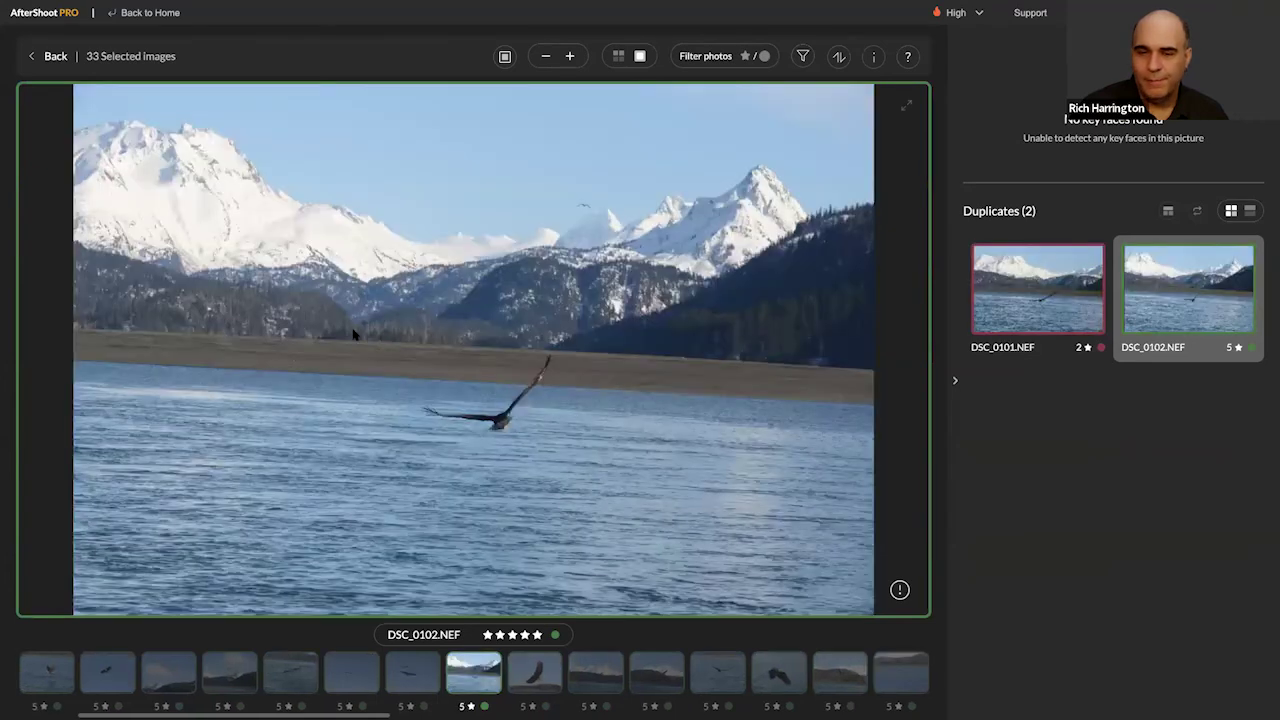
key(Down)
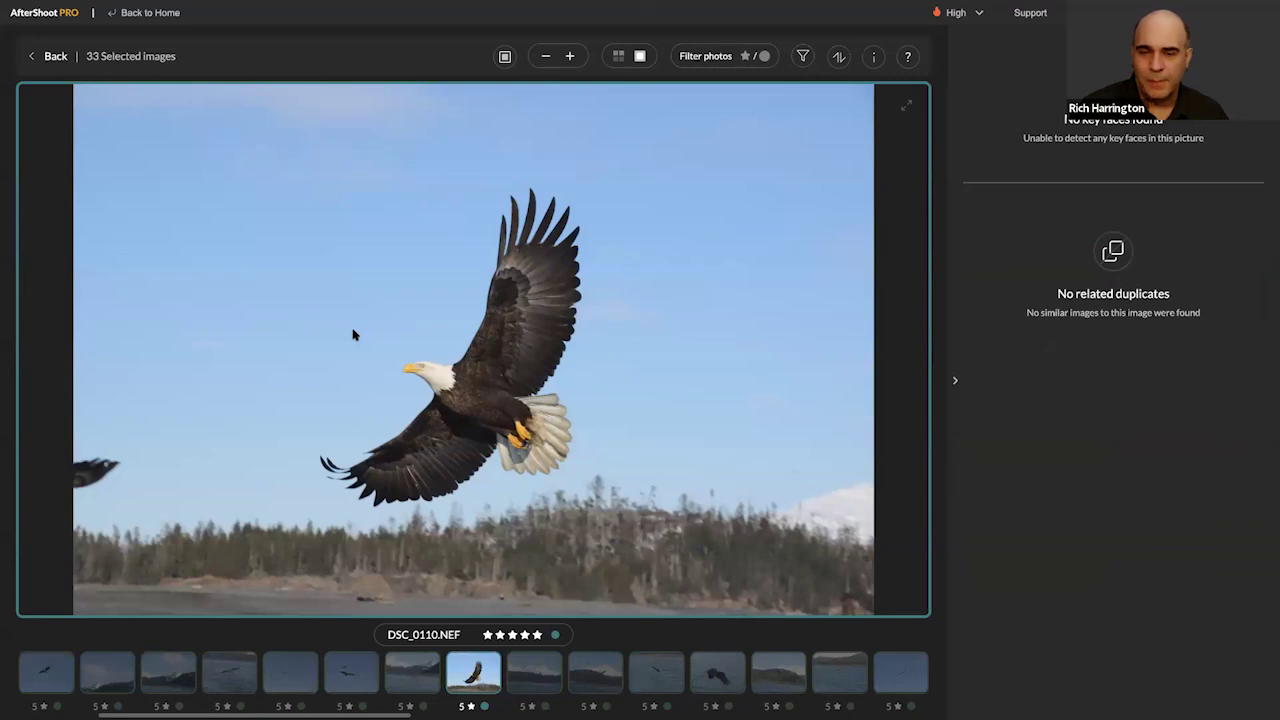
key(Down)
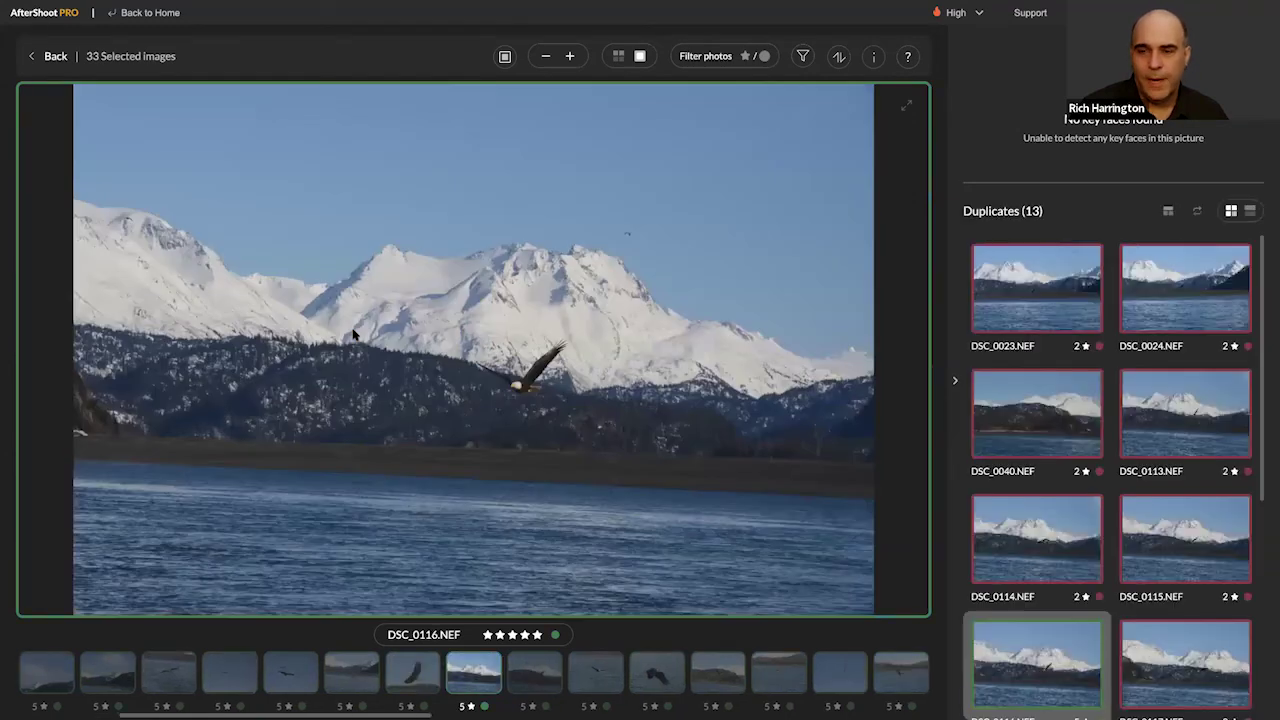
key(Down)
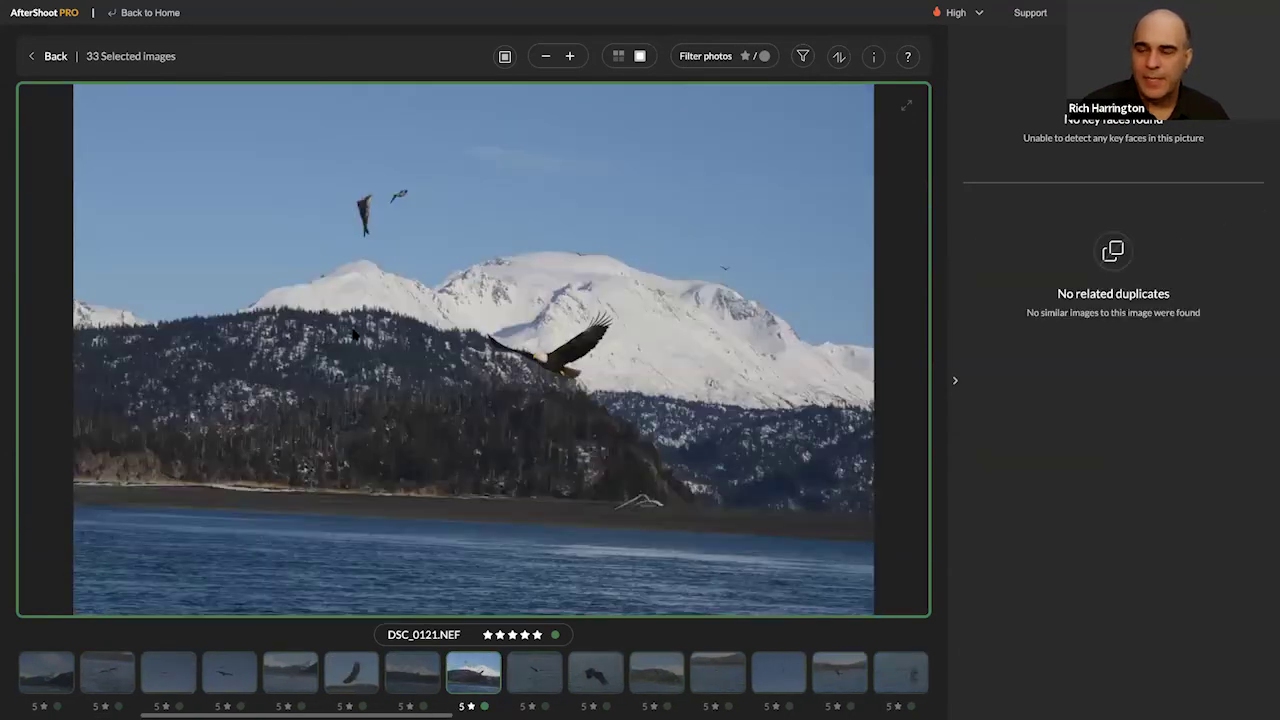
Step: Compare DSC_0123.NEF with its duplicate DSC_0318.NEF at full view
key(Down)
key(Right)
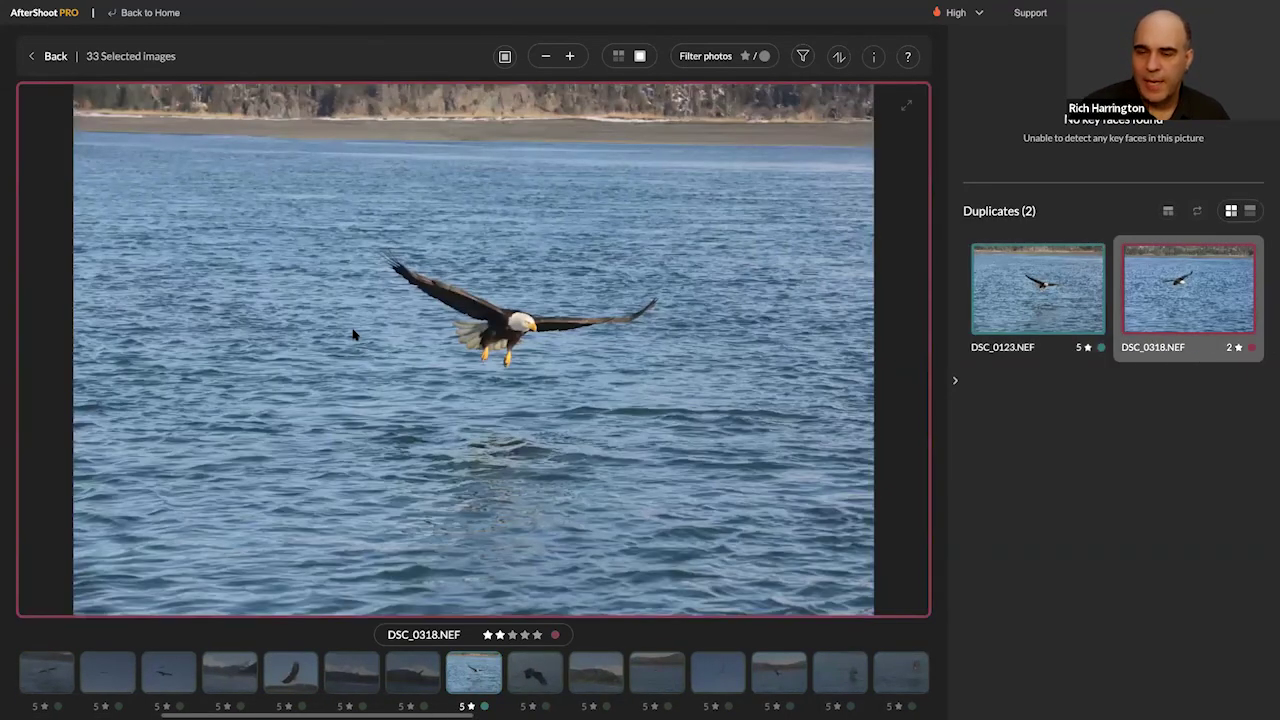
key(Left)
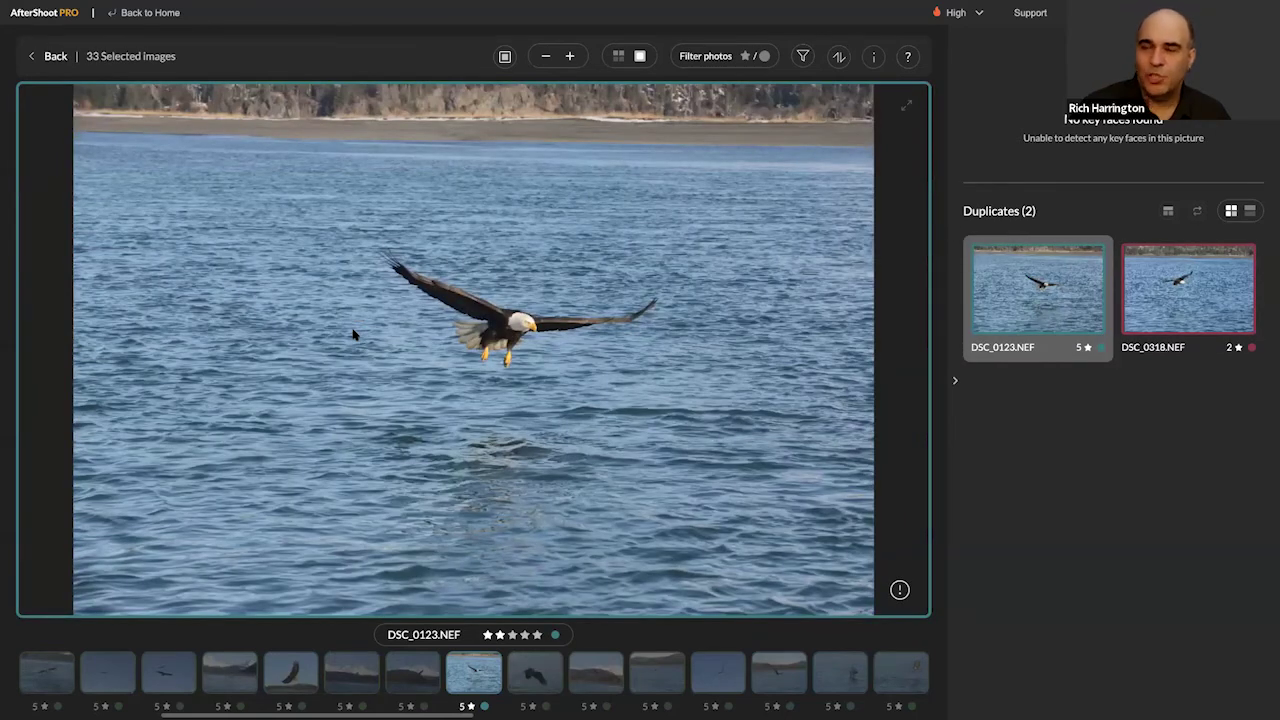
key(Right)
Step: Review the remaining selected eagle photos one by one from DSC_0135.NEF through DSC_0222.NEF
key(Right)
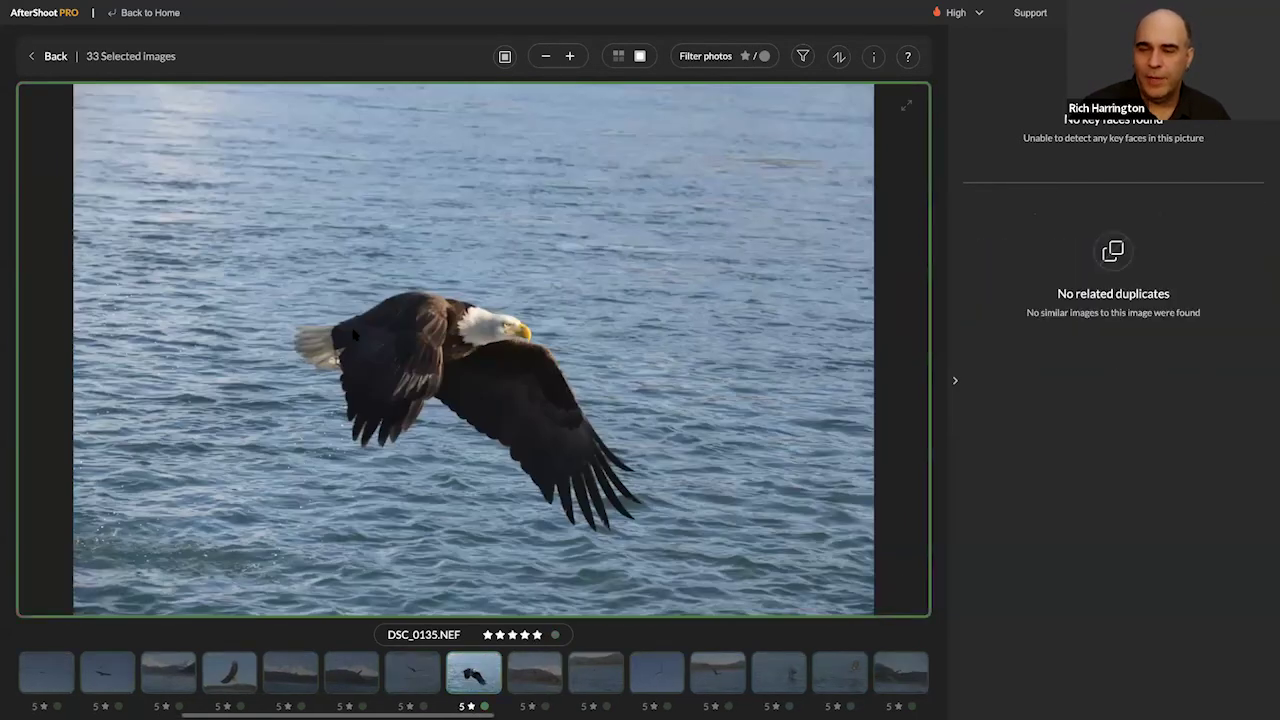
key(Right)
key(Right)
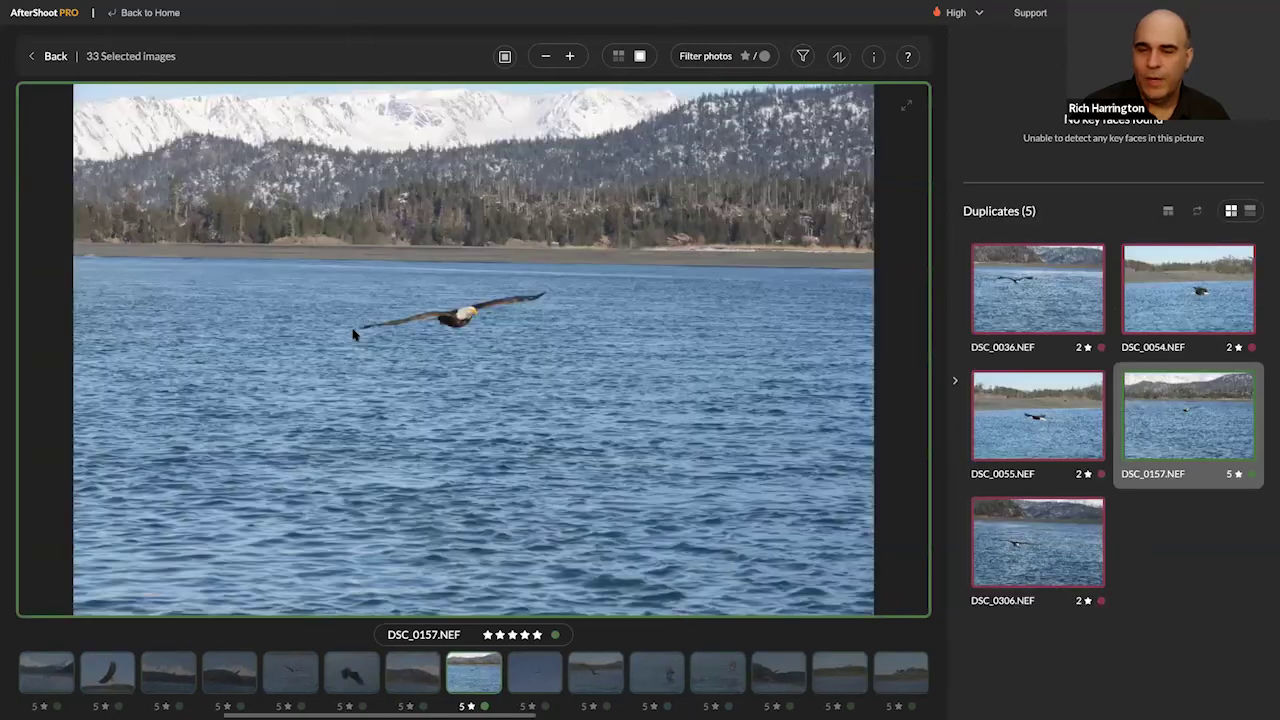
key(Right)
key(Right)
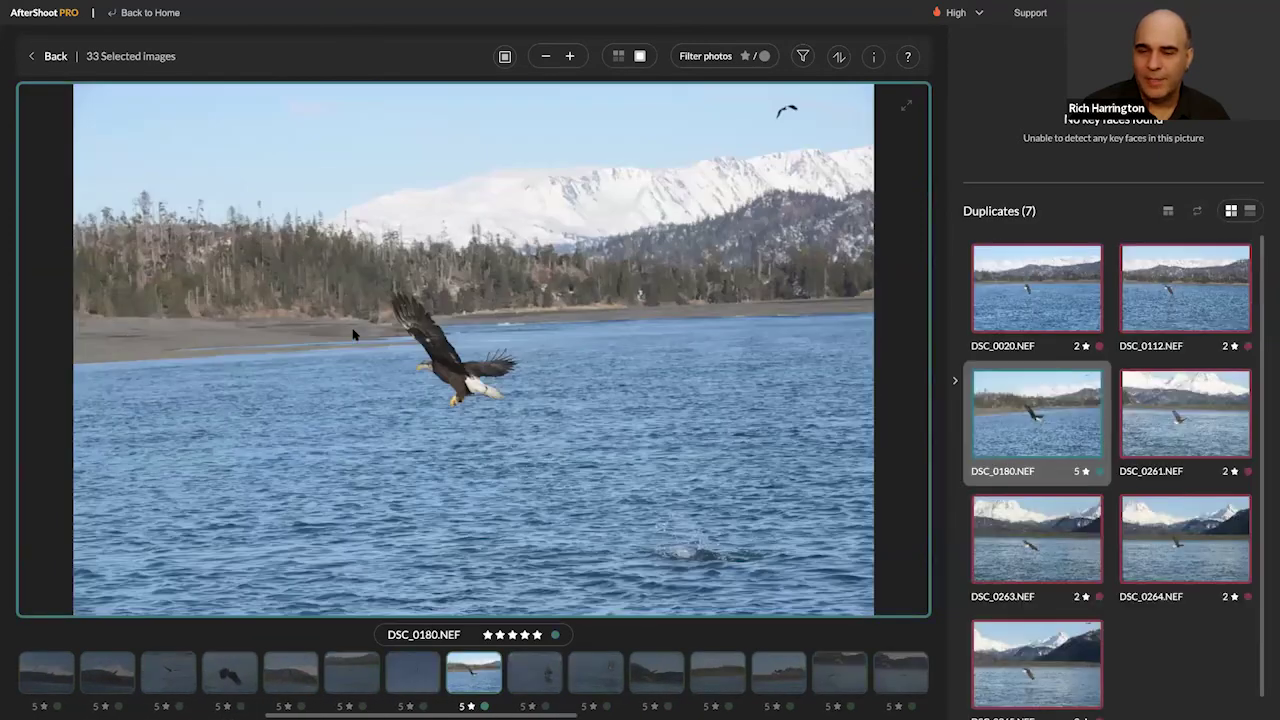
key(Right)
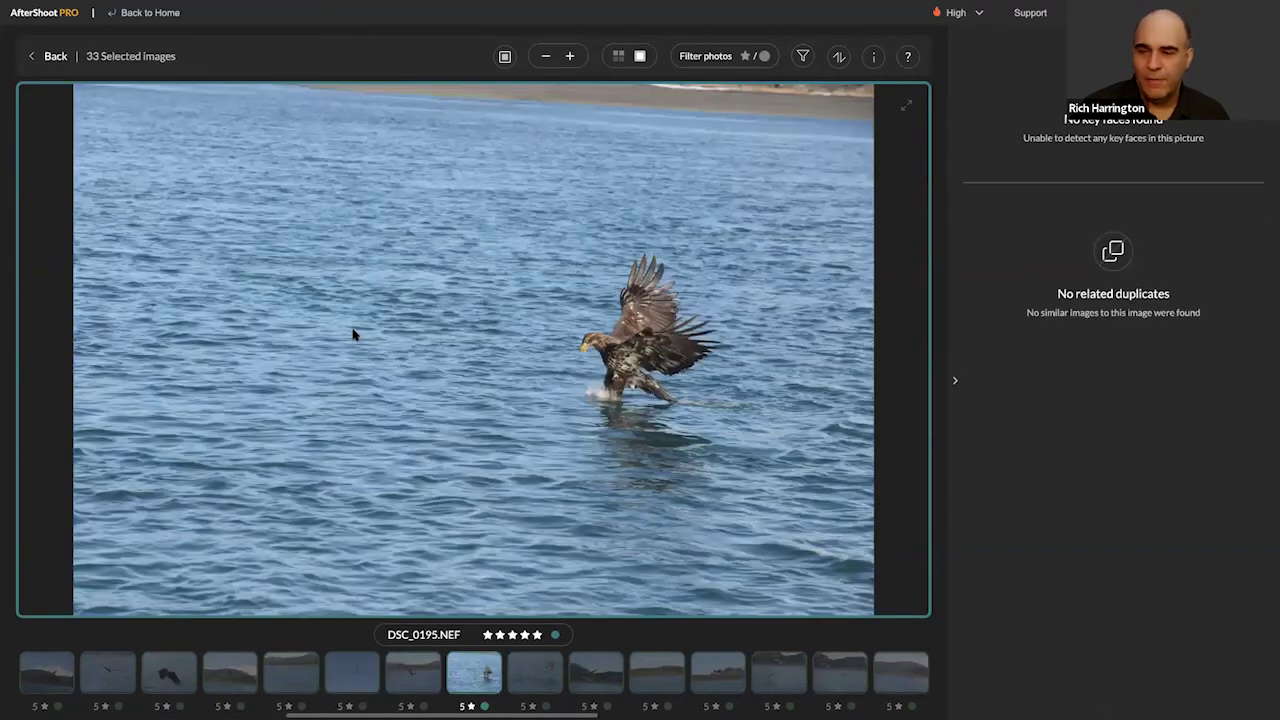
key(Right)
key(Right)
key(Right)
key(Right)
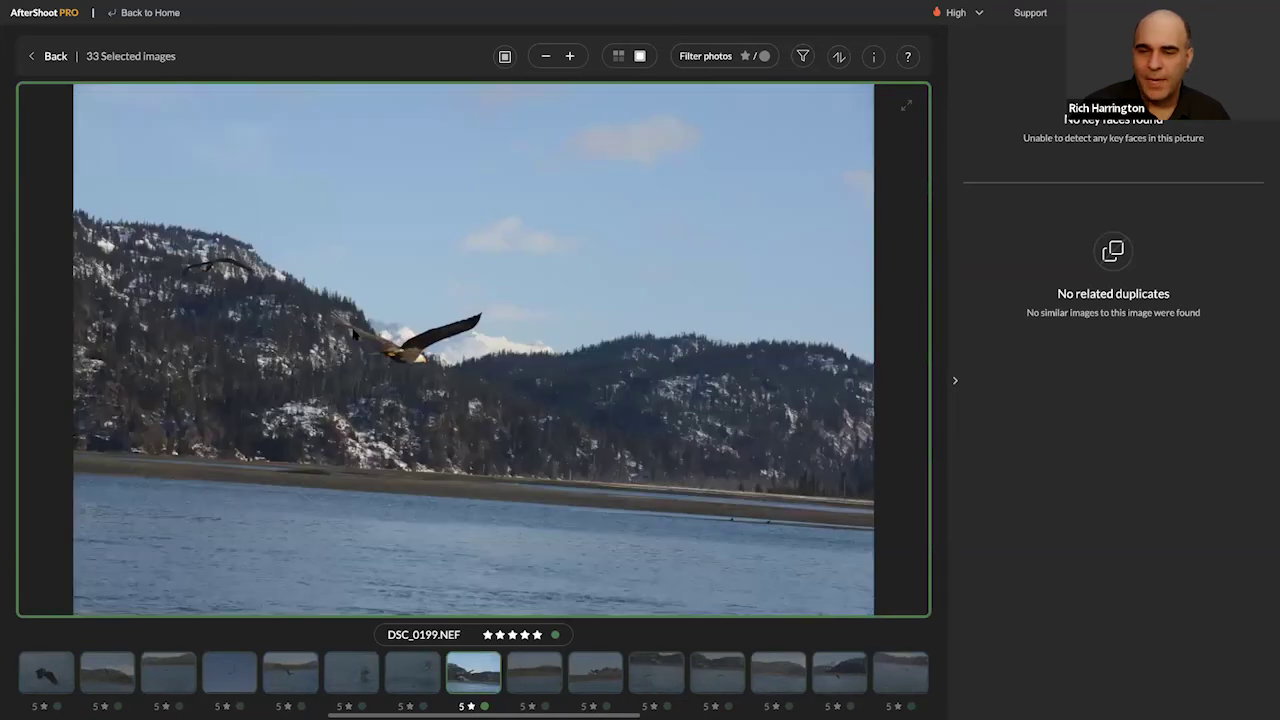
key(Right)
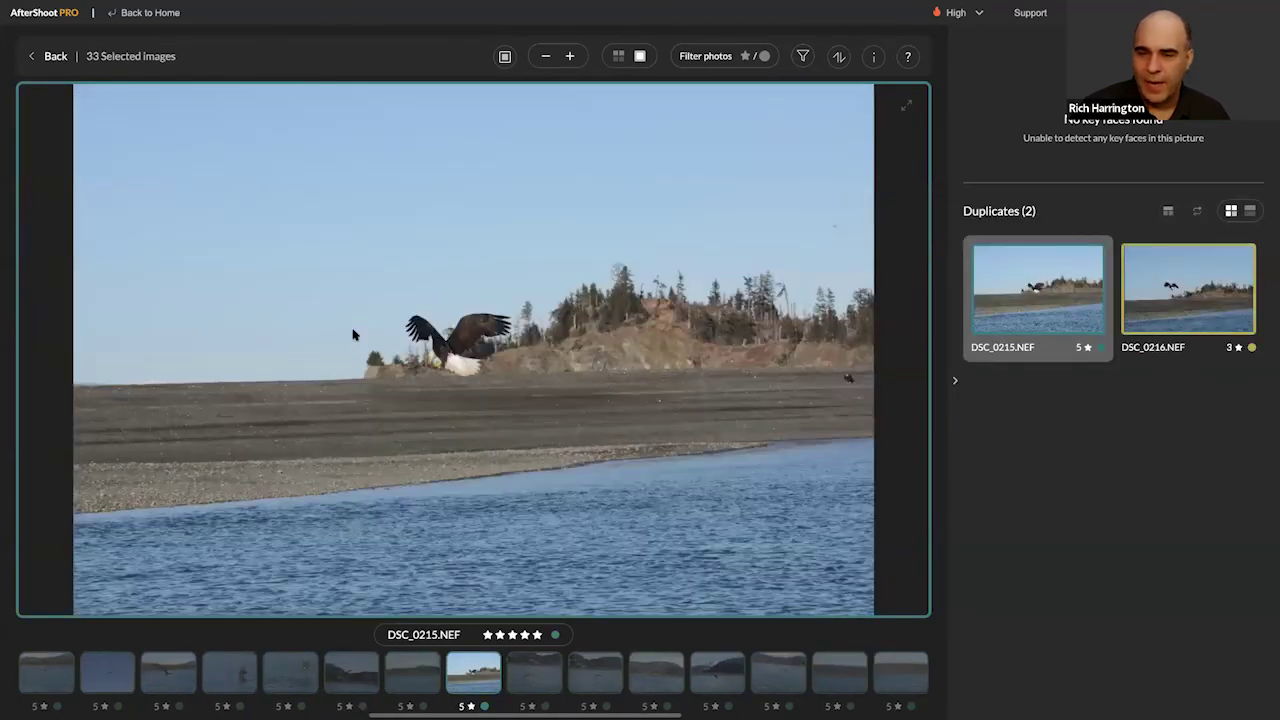
key(Right)
key(Right)
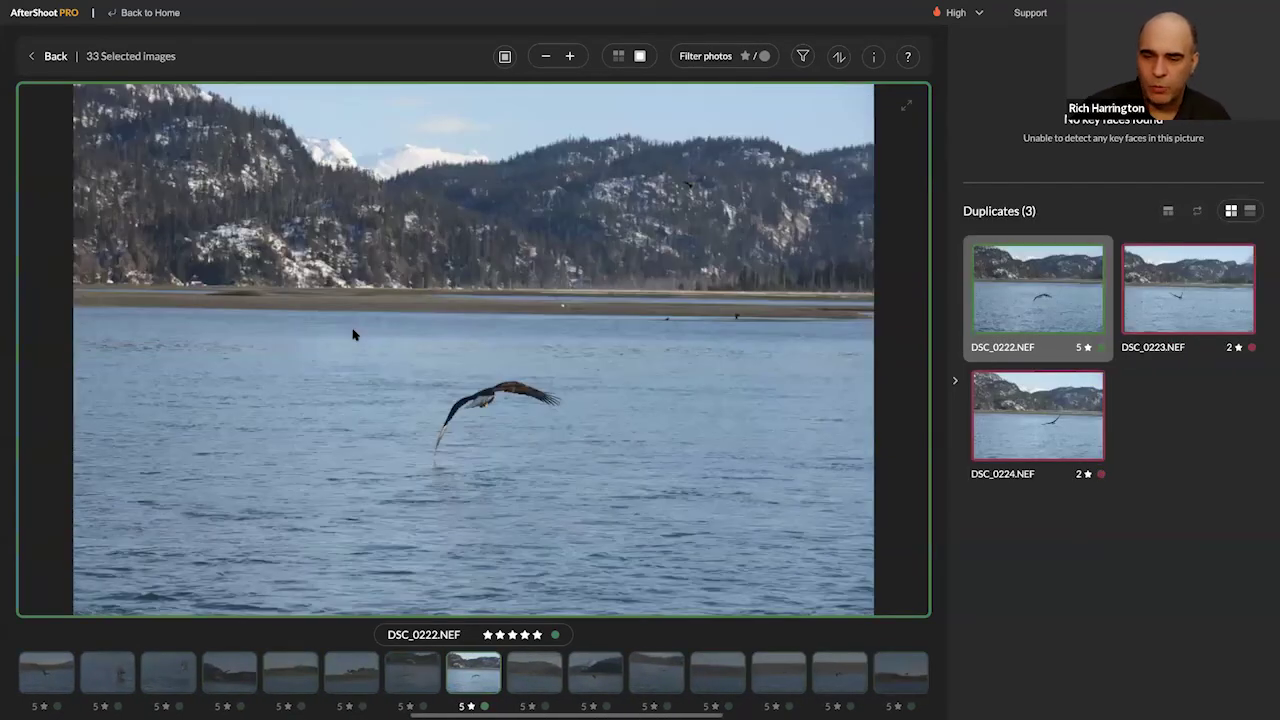
Step: Review the next selected eagle photos through DSC_0272.NEF and return to the album's thumbnail grid
key(Right)
key(Right)
key(Right)
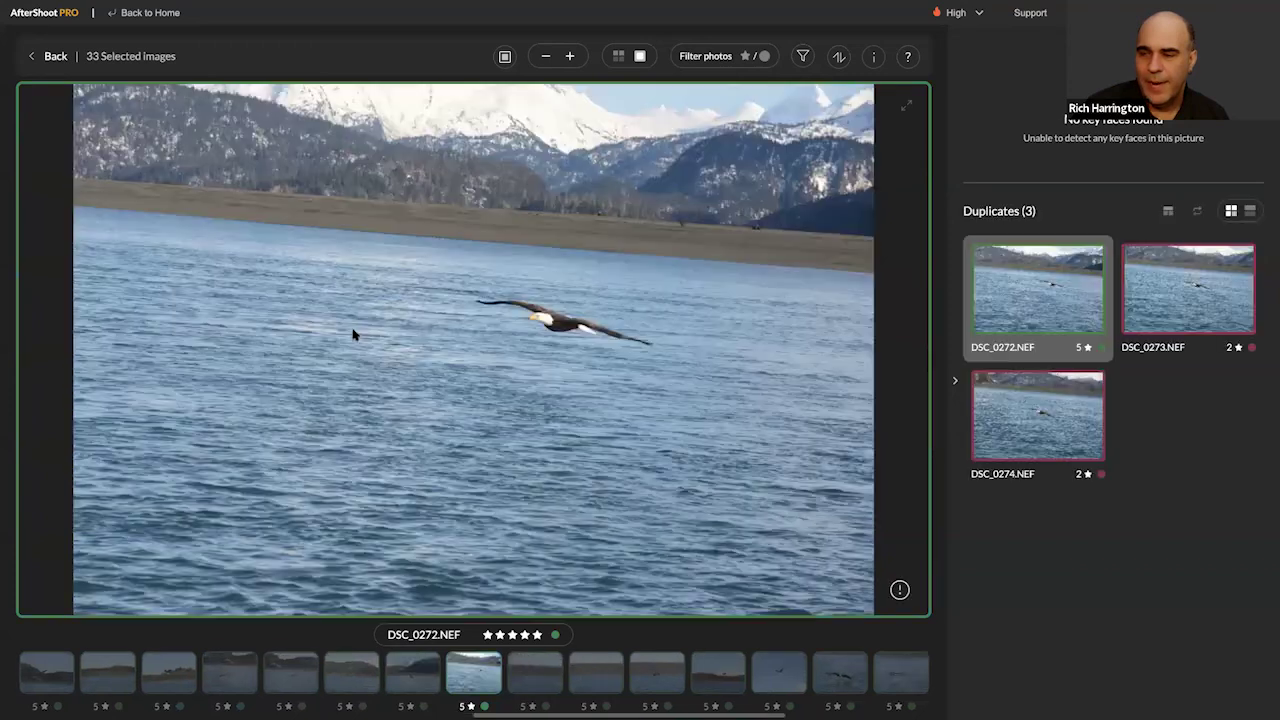
key(Escape)
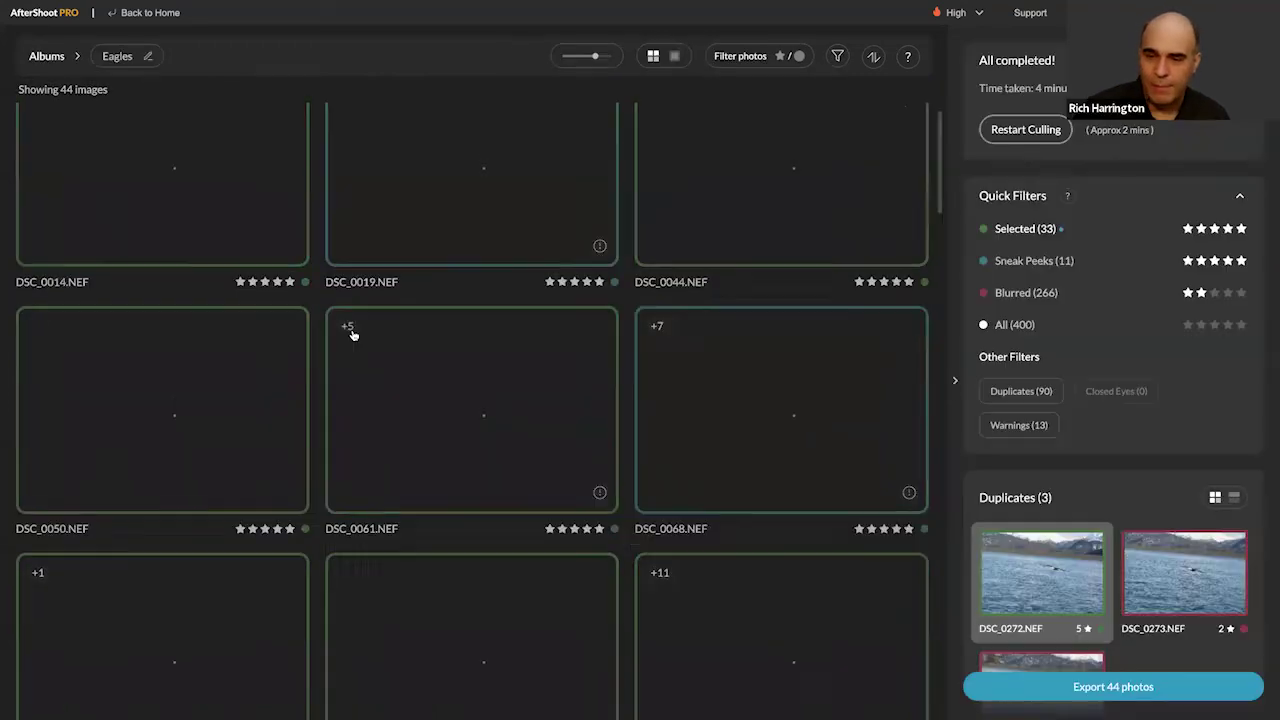
Step: Filter the Eagles album to its Sneak Peeks and look through all of those photos
click(1050, 268)
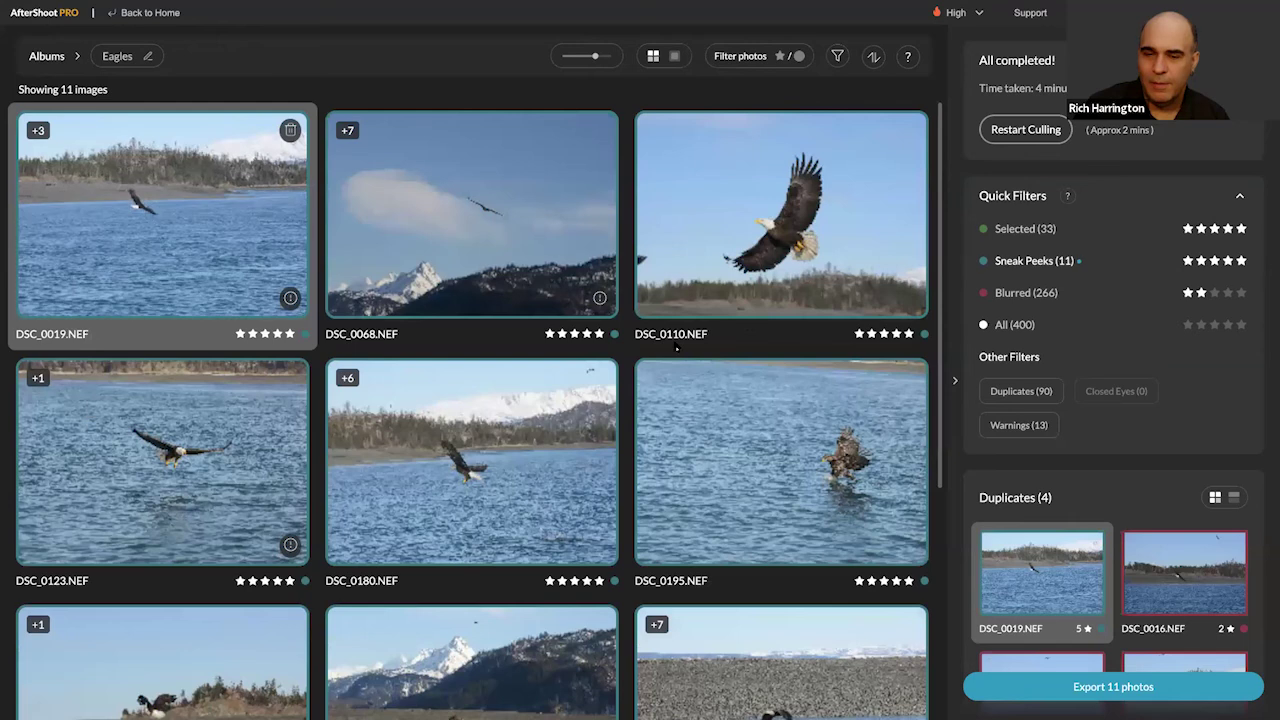
scroll(676, 347, down, 5)
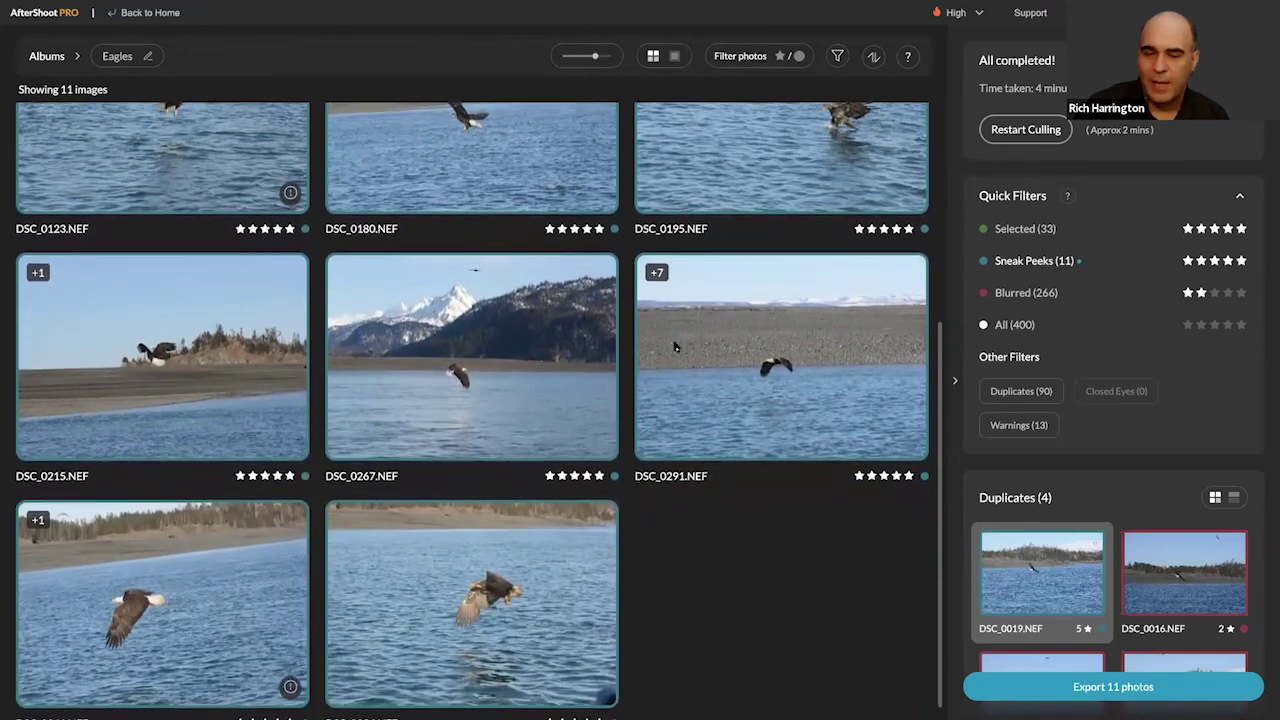
scroll(676, 347, up, 6)
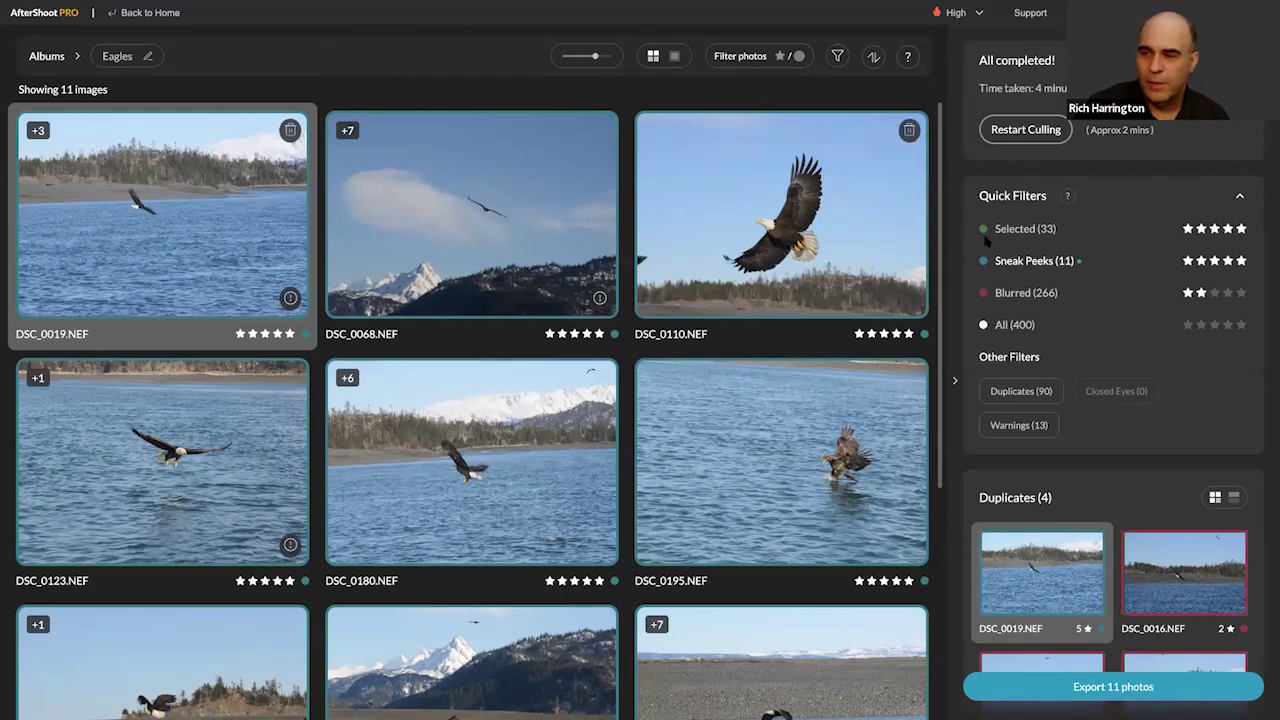
Step: Show the Selected photos again, switch to the Blurred photos and extend the selection to the last one, DSC_0399.NEF
click(1046, 230)
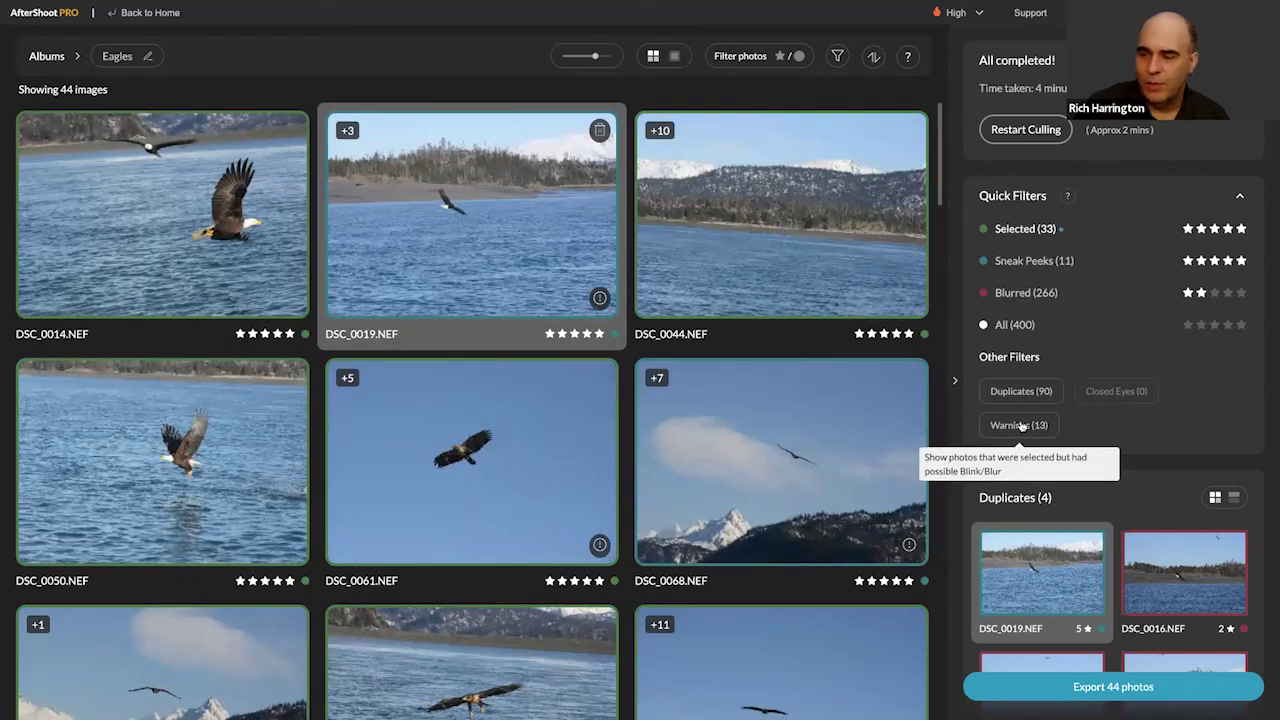
click(1007, 293)
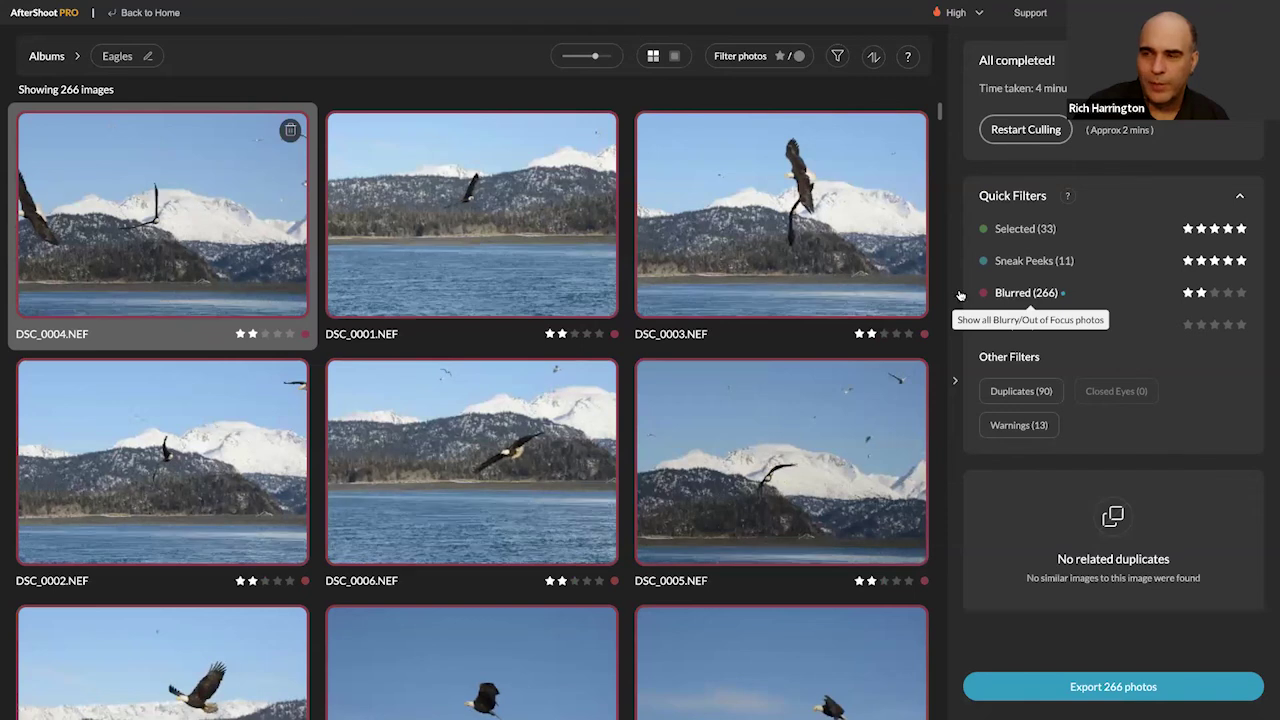
key(End)
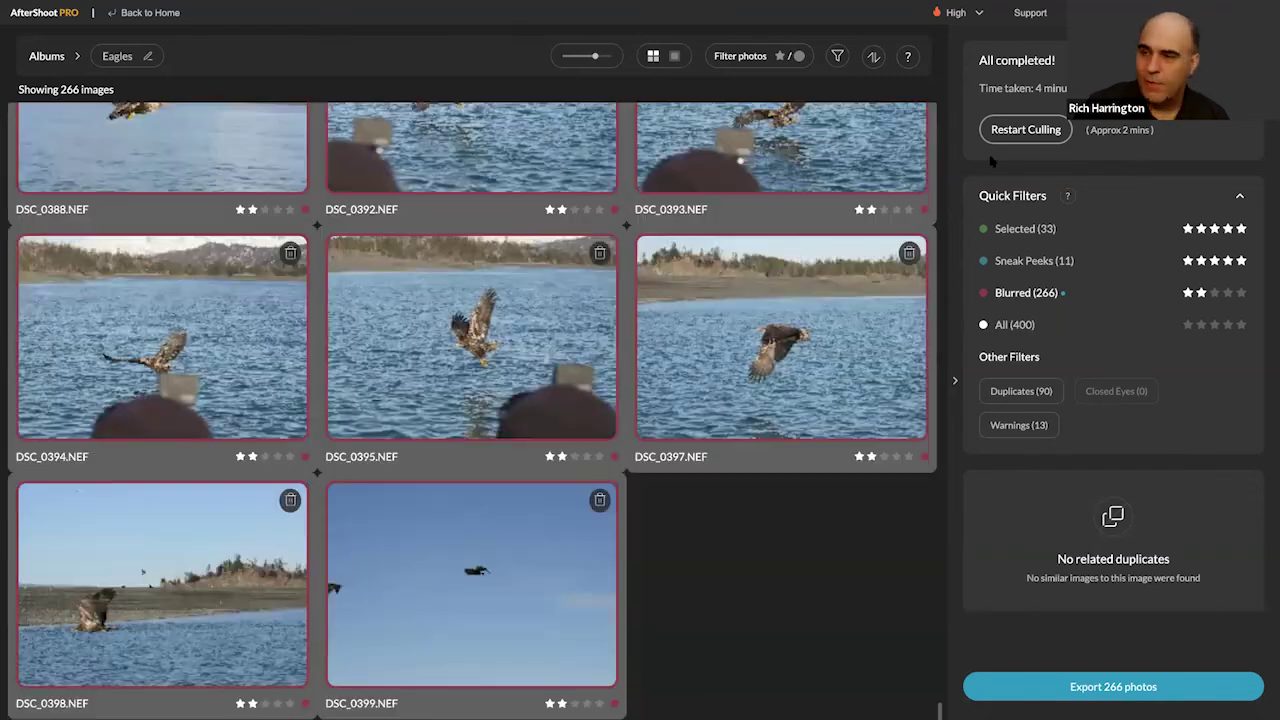
Step: Restart culling the Eagles album with both Culling Blurred Photos and Selections in Duplicate set at Moderate
click(1007, 135)
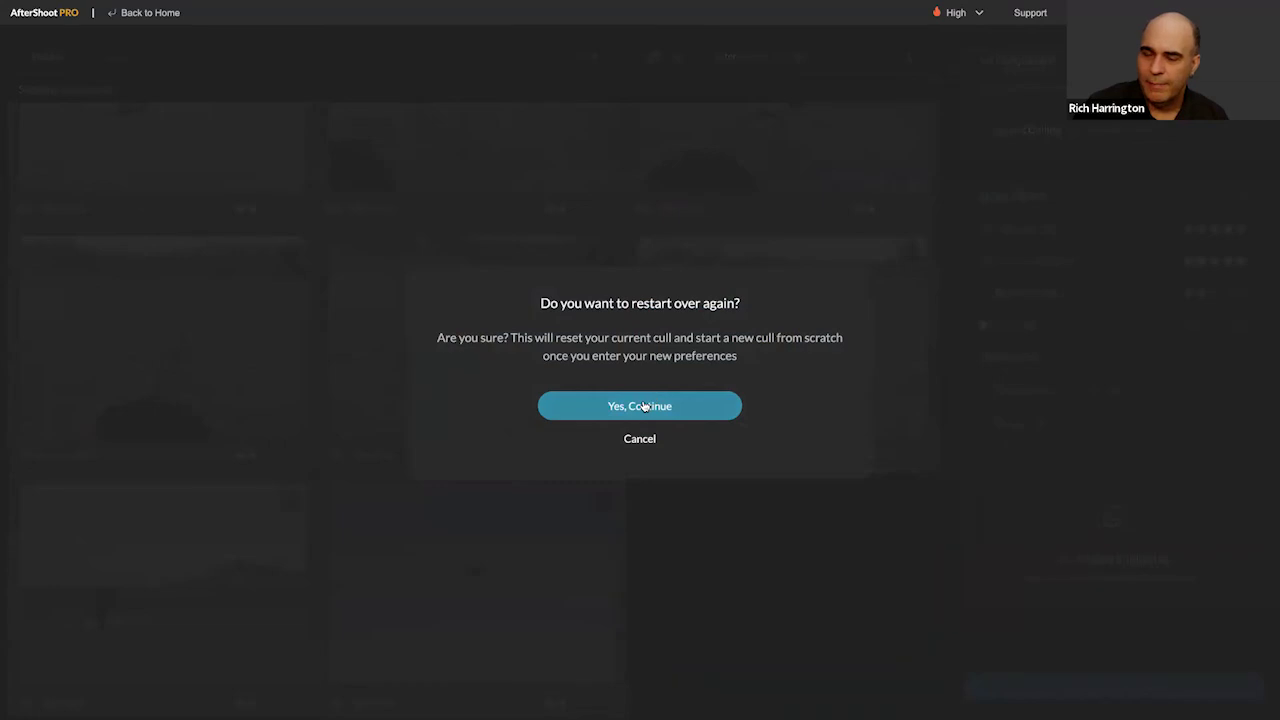
click(645, 407)
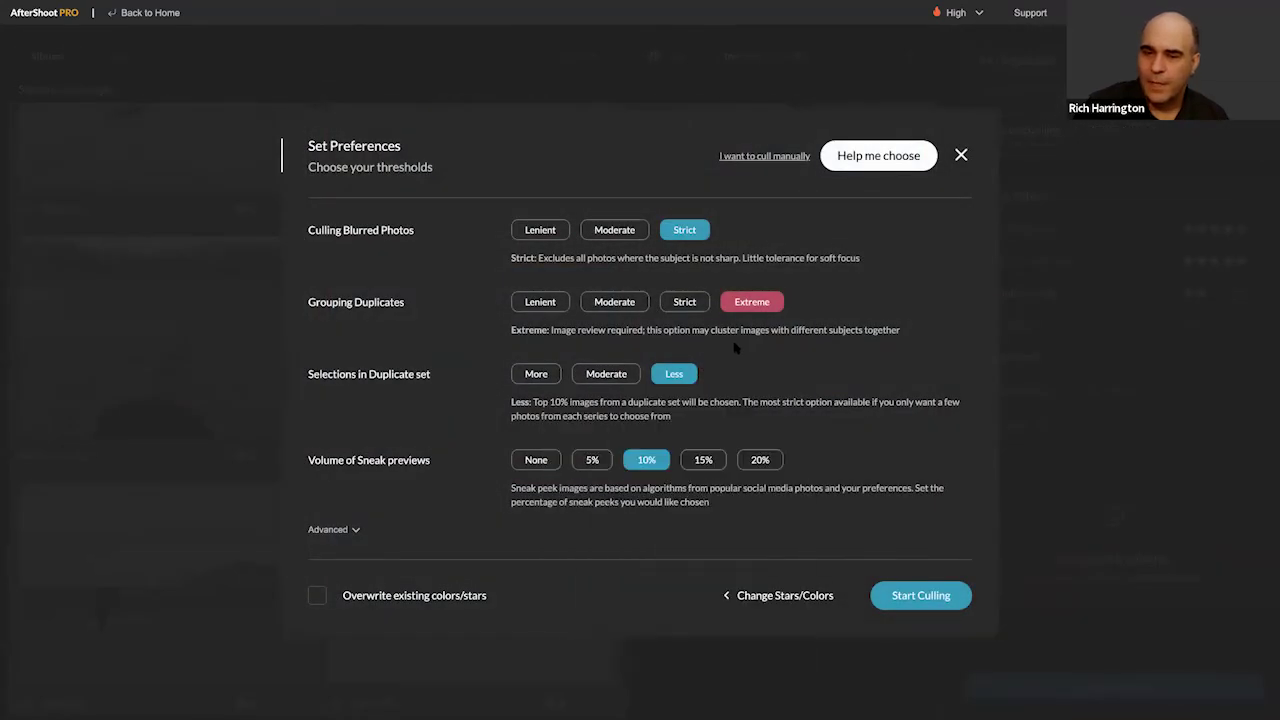
click(627, 236)
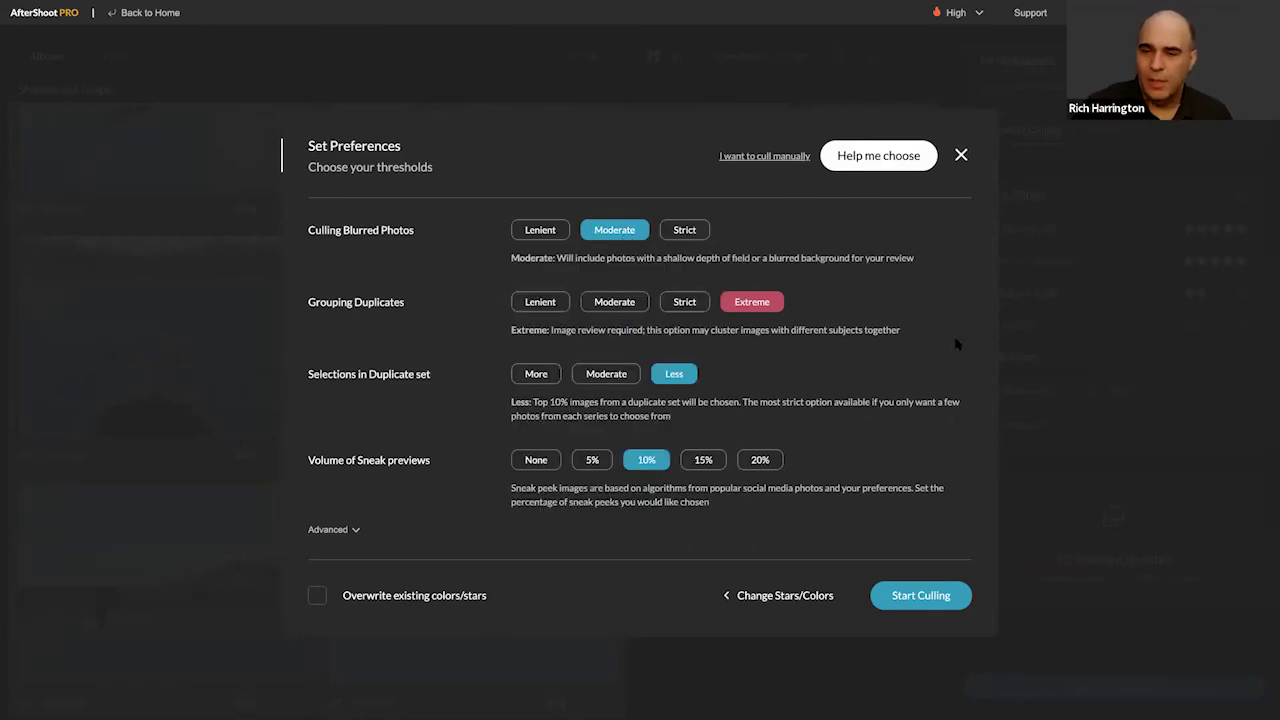
mouse_move(658, 376)
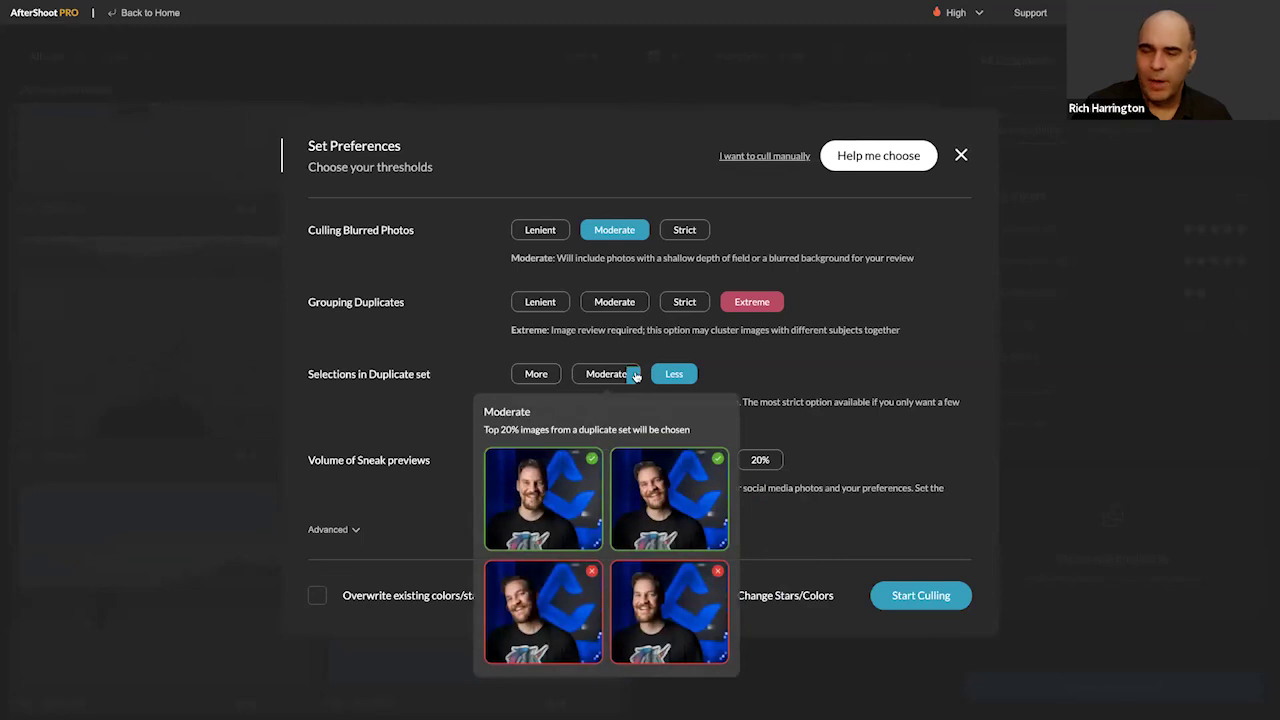
click(614, 374)
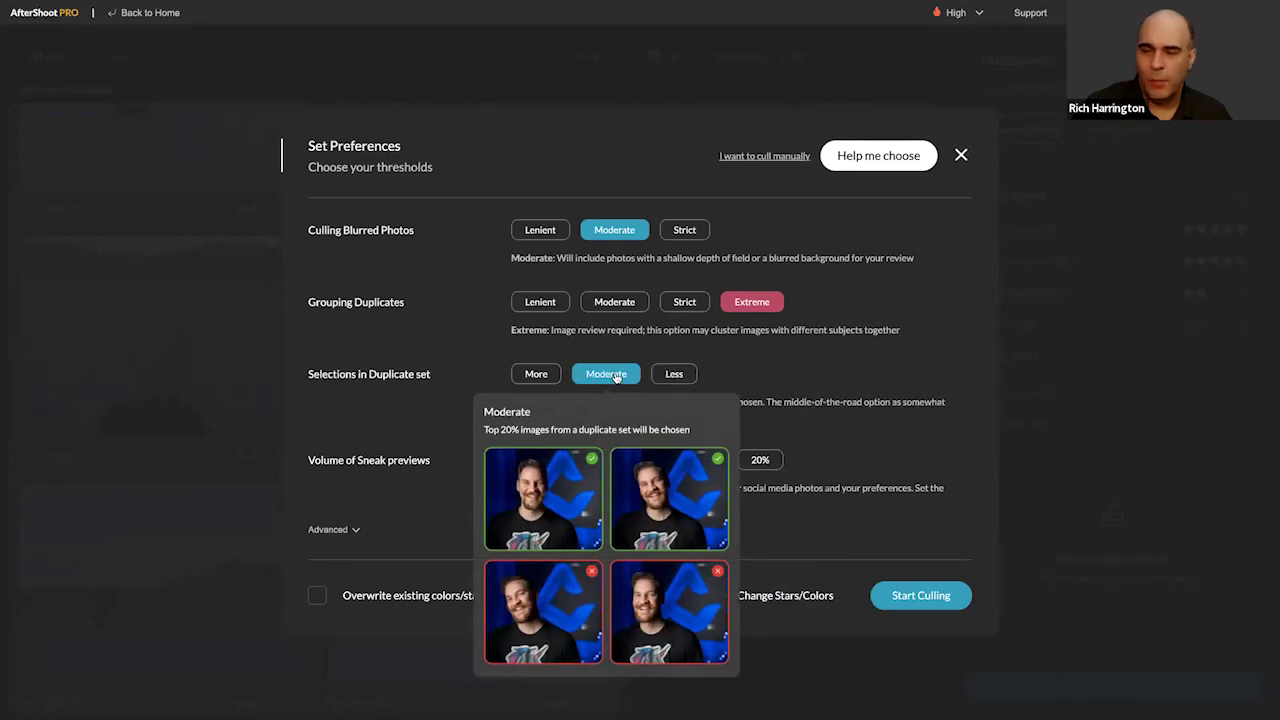
click(920, 595)
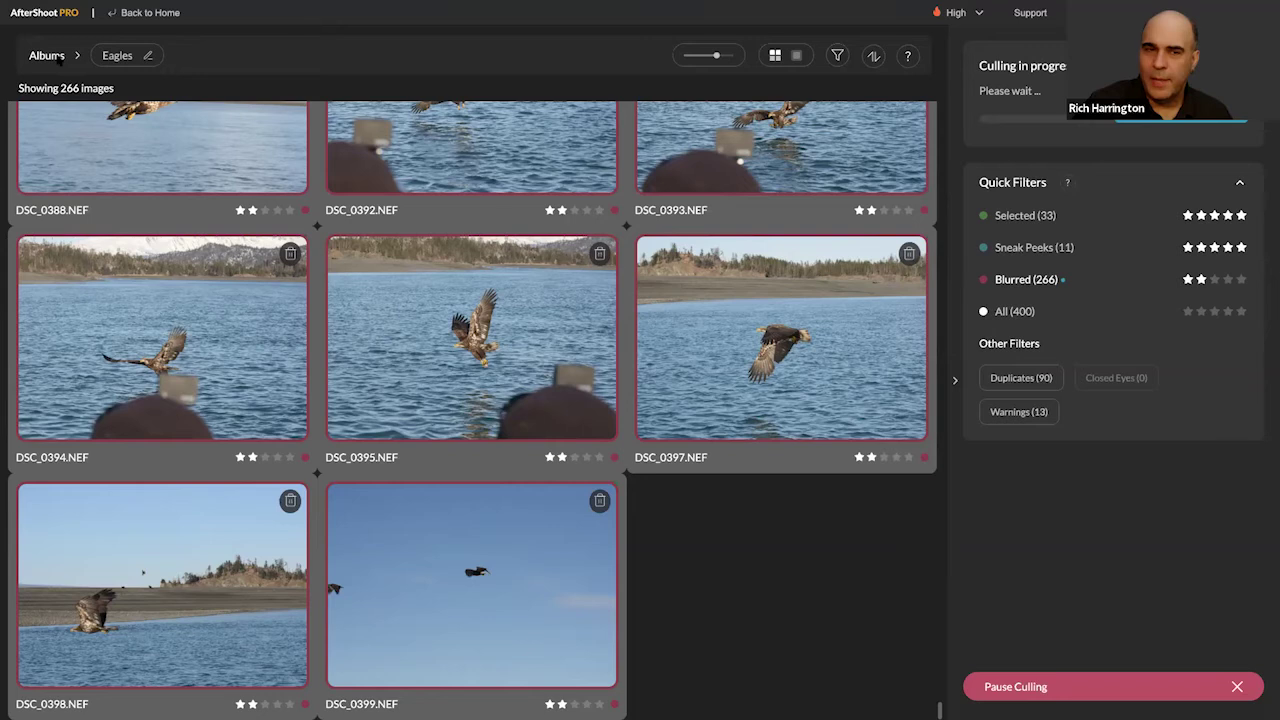
Step: Open the Bahamas 2009 album, filter it to Sneak Peeks and look through those photos
click(47, 56)
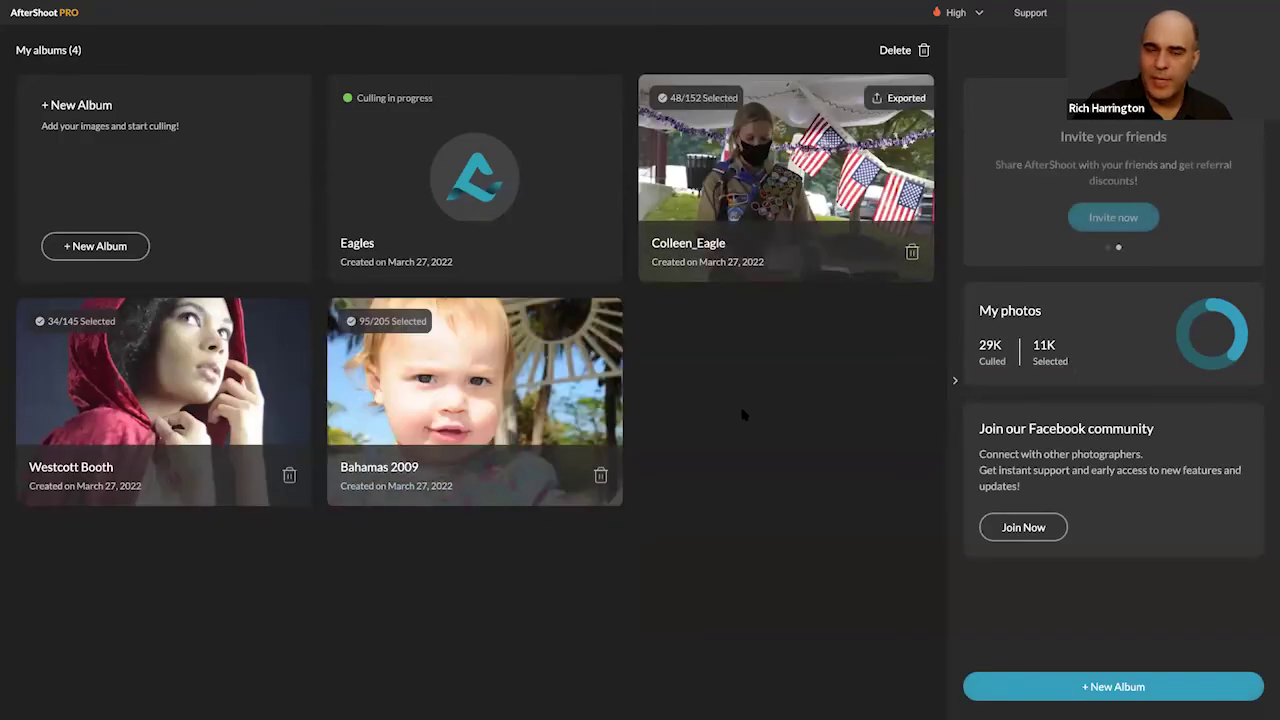
double_click(444, 377)
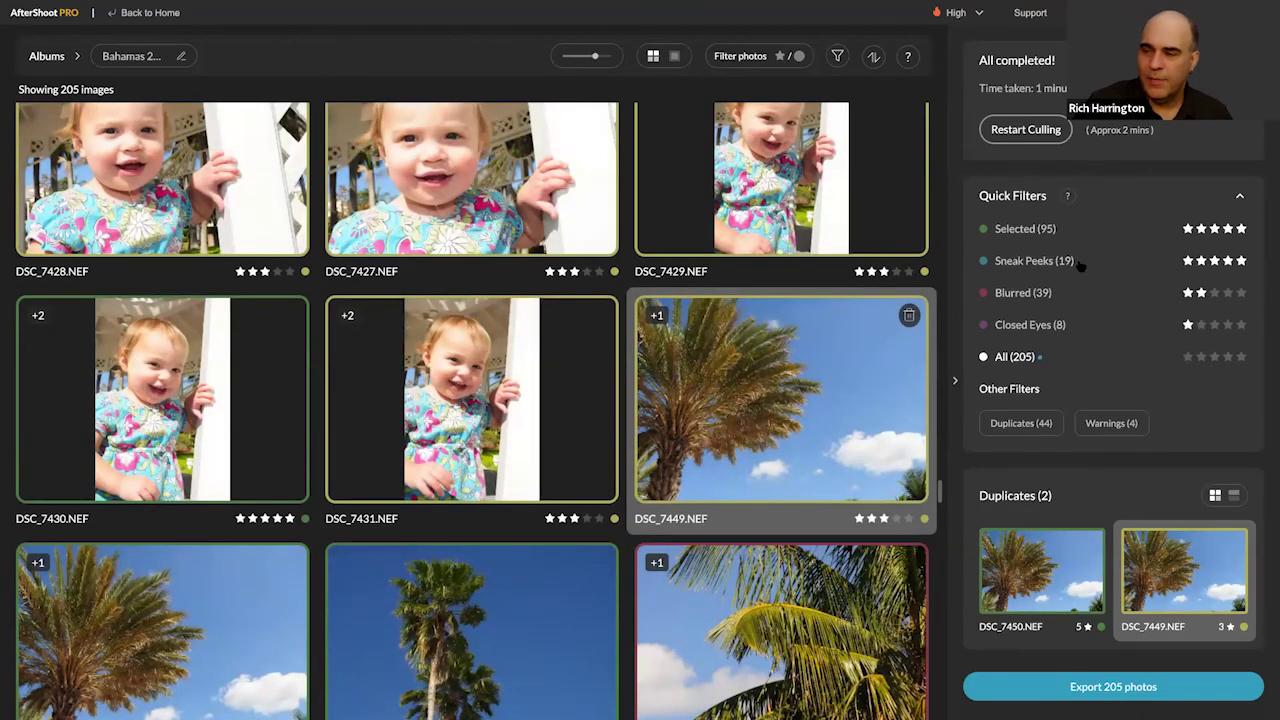
click(1058, 262)
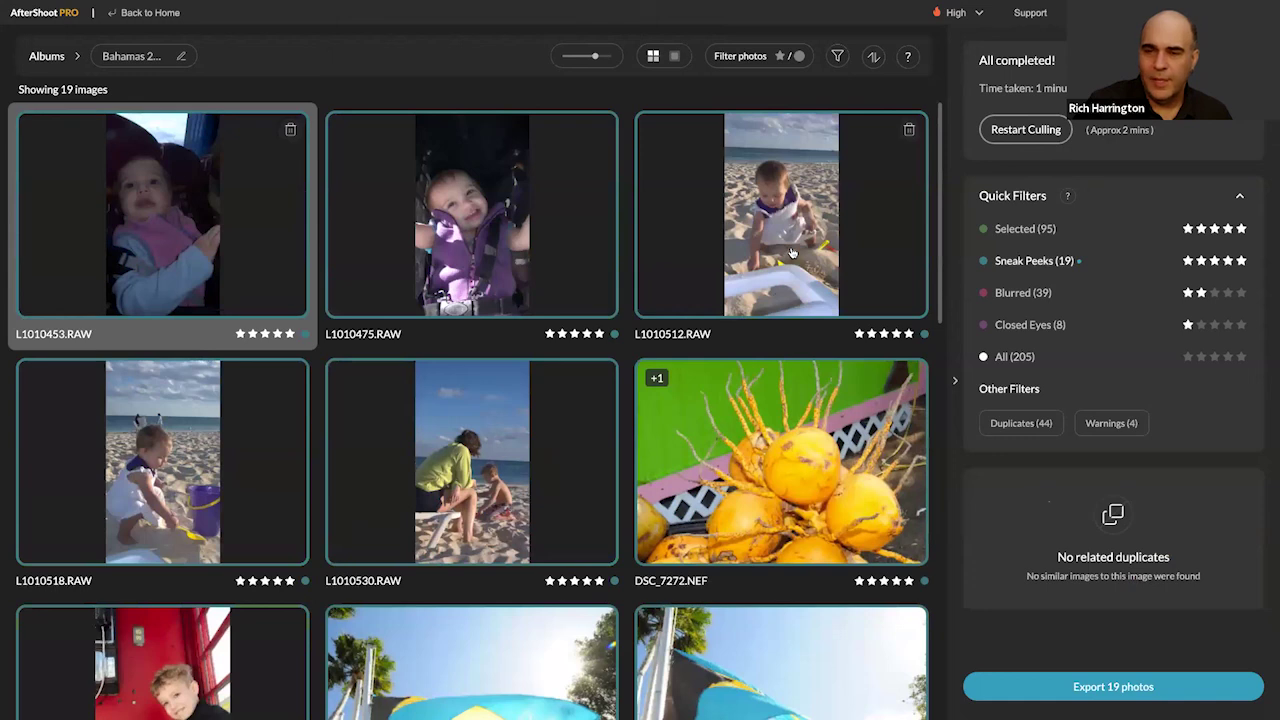
scroll(760, 263, down, 1)
scroll(757, 262, down, 3)
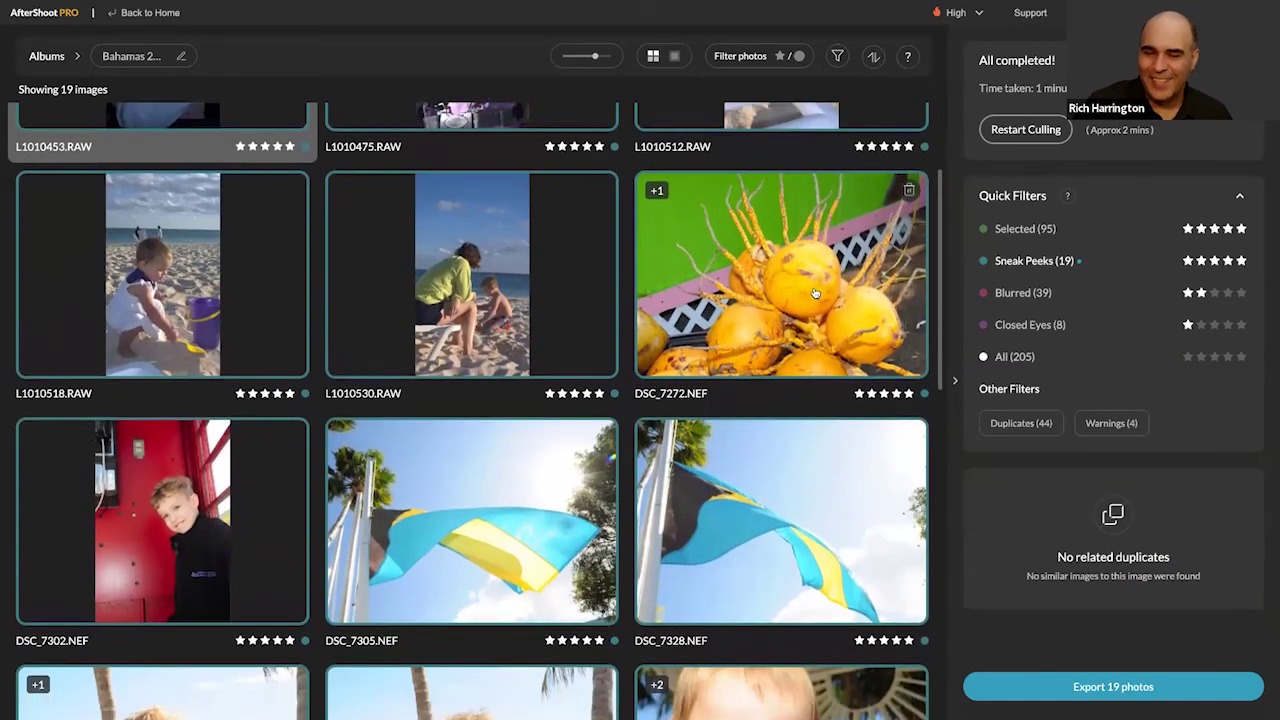
scroll(157, 425, down, 4)
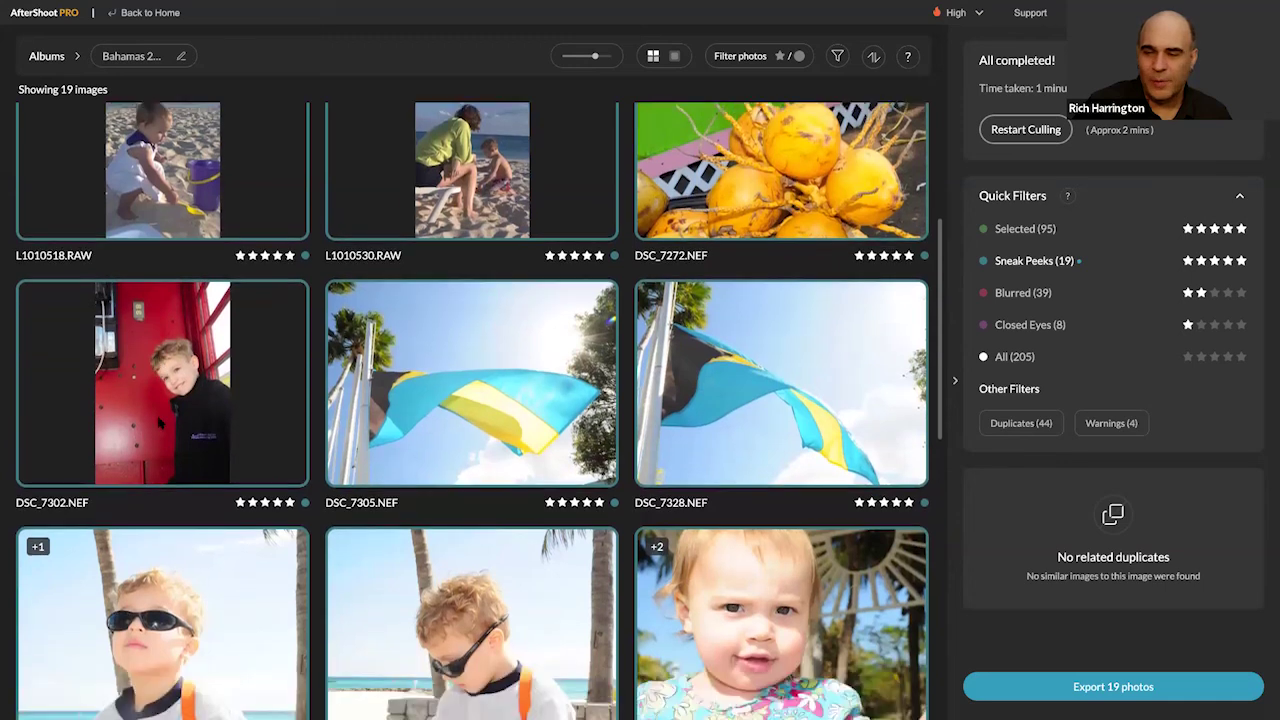